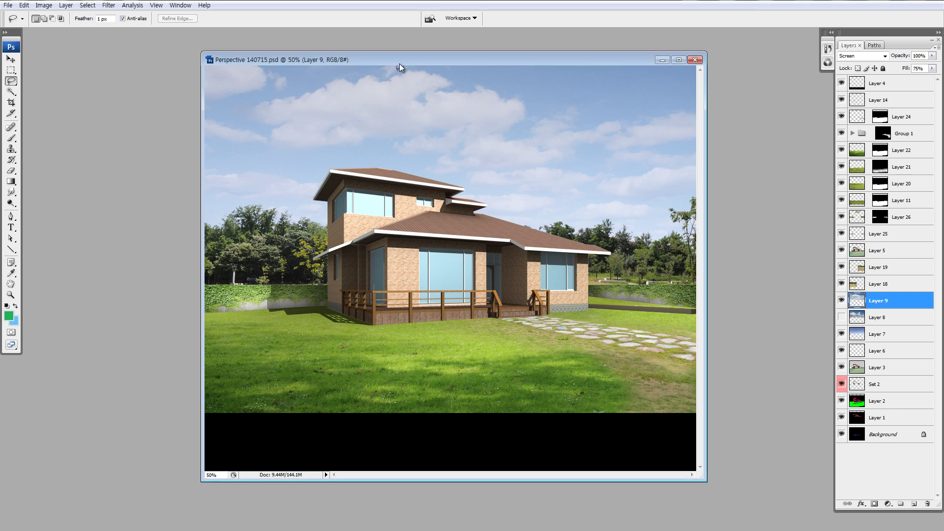
# Move and enlarge the document window, then delete Layer 8, leaving Layer 7 active.
pyautogui.moveTo(399, 63); pyautogui.dragTo(302, 53)
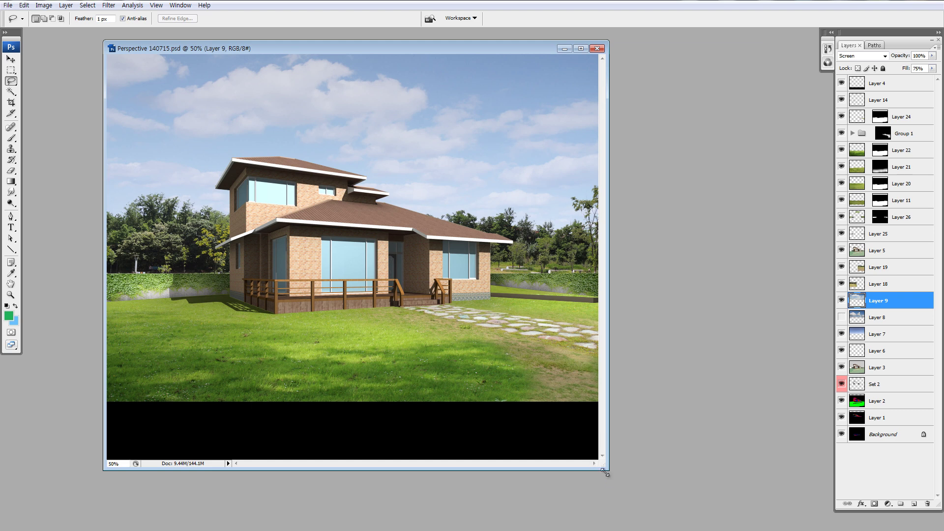
pyautogui.moveTo(605, 472); pyautogui.dragTo(706, 509)
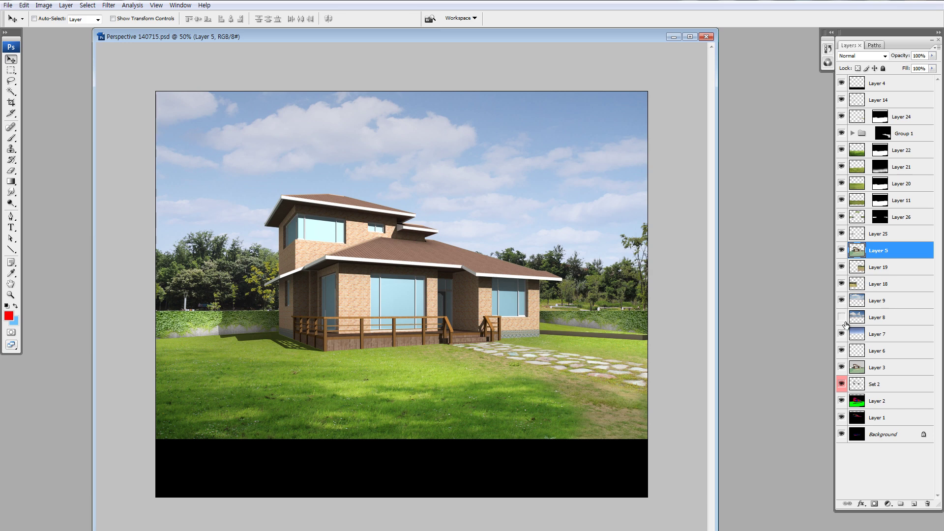
pyautogui.click(841, 317)
pyautogui.click(868, 318)
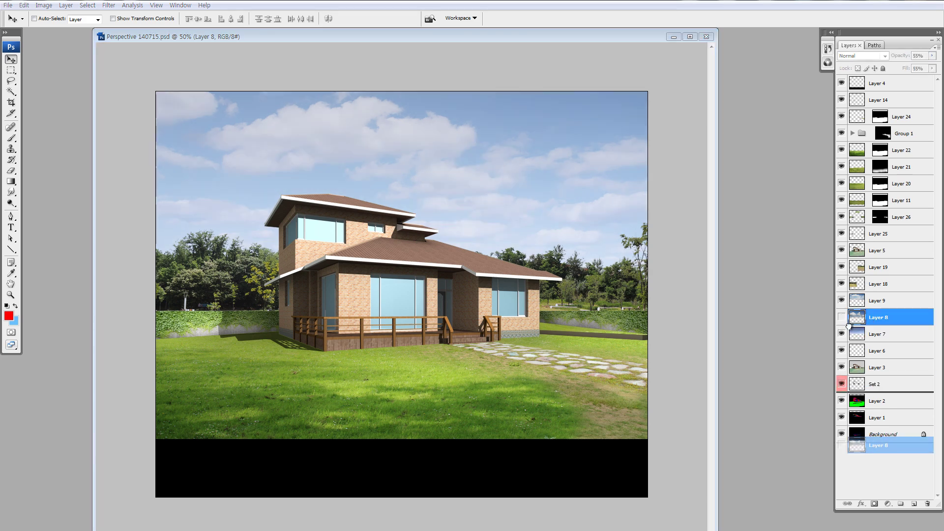
pyautogui.press('Delete')
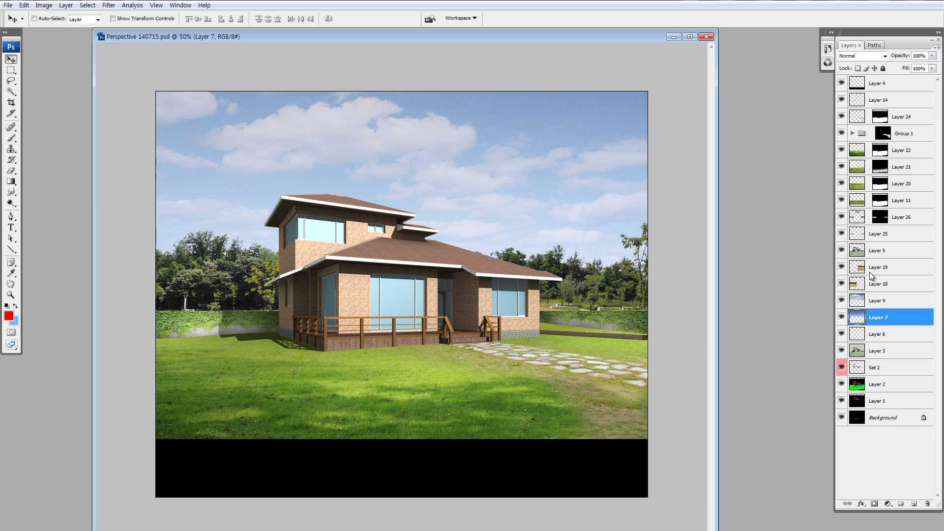
pyautogui.moveTo(842, 117); pyautogui.dragTo(842, 183)
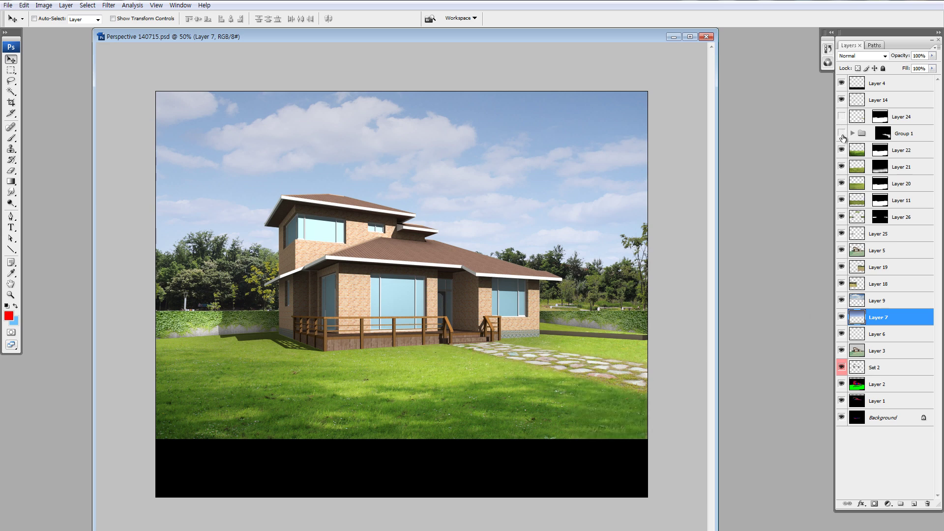
pyautogui.click(842, 201)
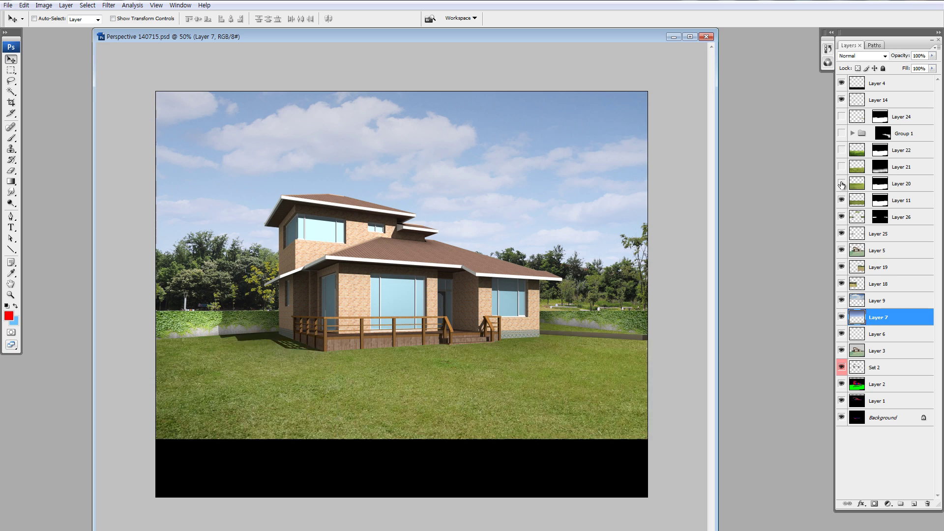
pyautogui.click(842, 184)
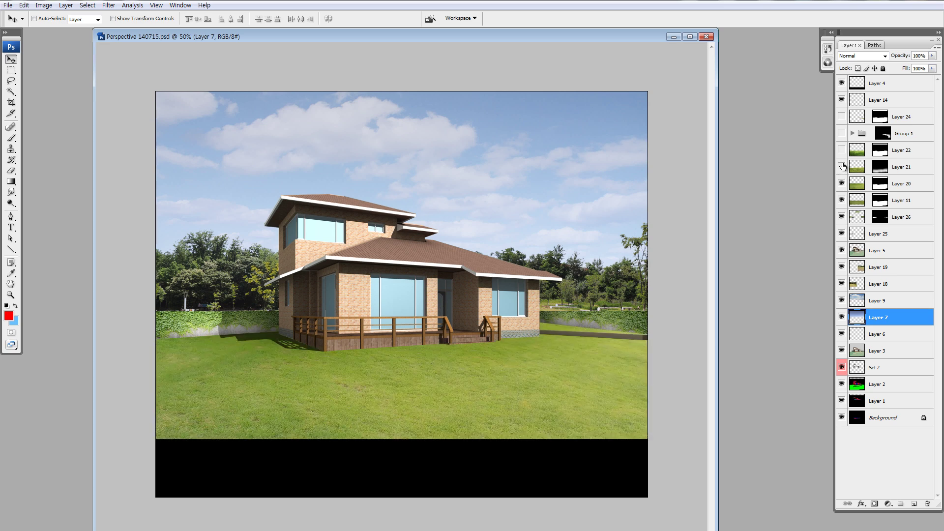
pyautogui.click(841, 168)
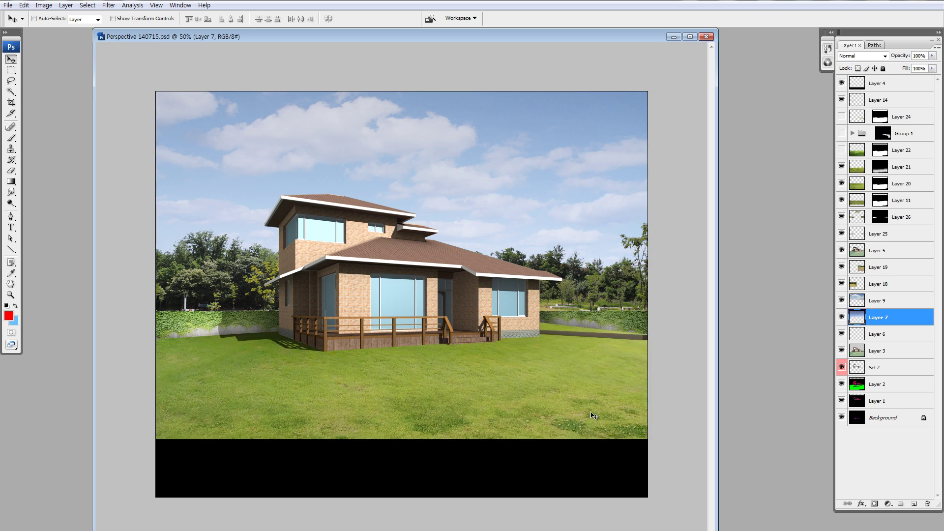
pyautogui.click(842, 150)
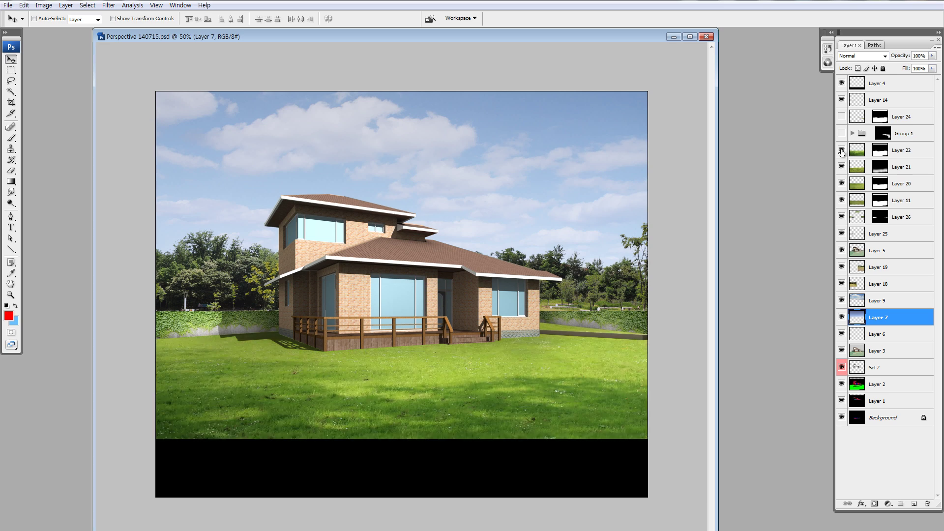
pyautogui.click(842, 133)
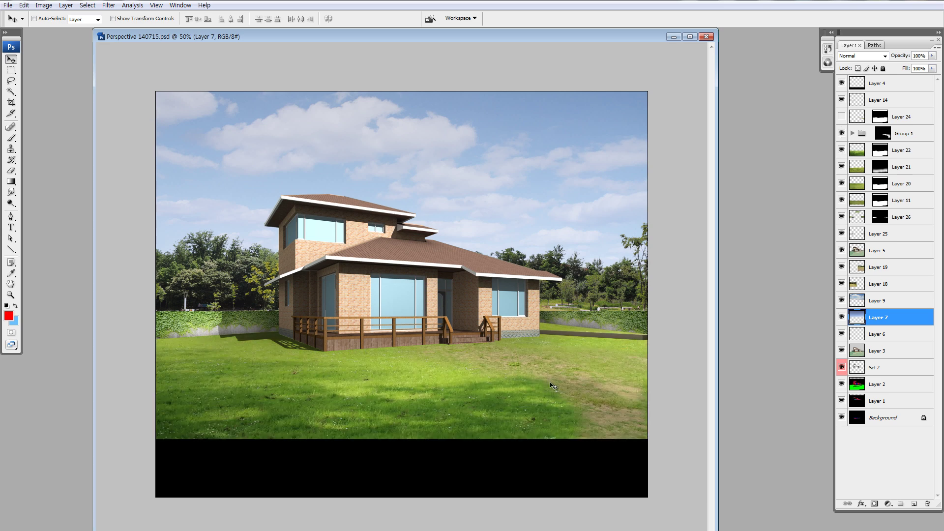
pyautogui.press('z')
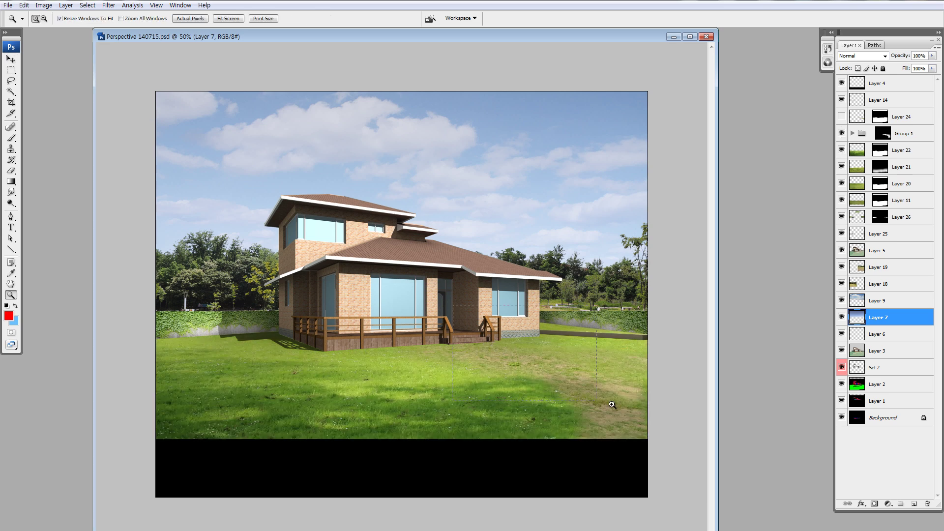
pyautogui.moveTo(461, 309); pyautogui.dragTo(613, 406)
pyautogui.hotkey('ctrl', '-')
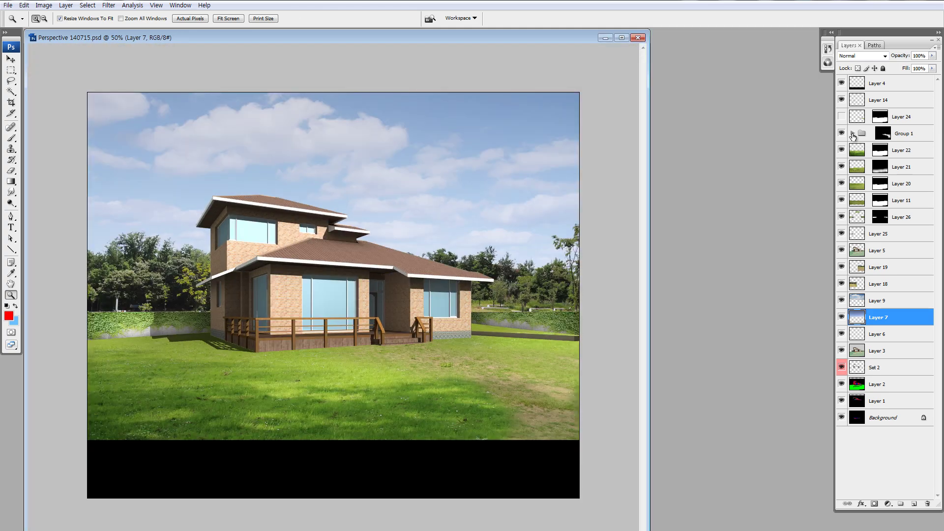
pyautogui.click(852, 134)
pyautogui.click(866, 151)
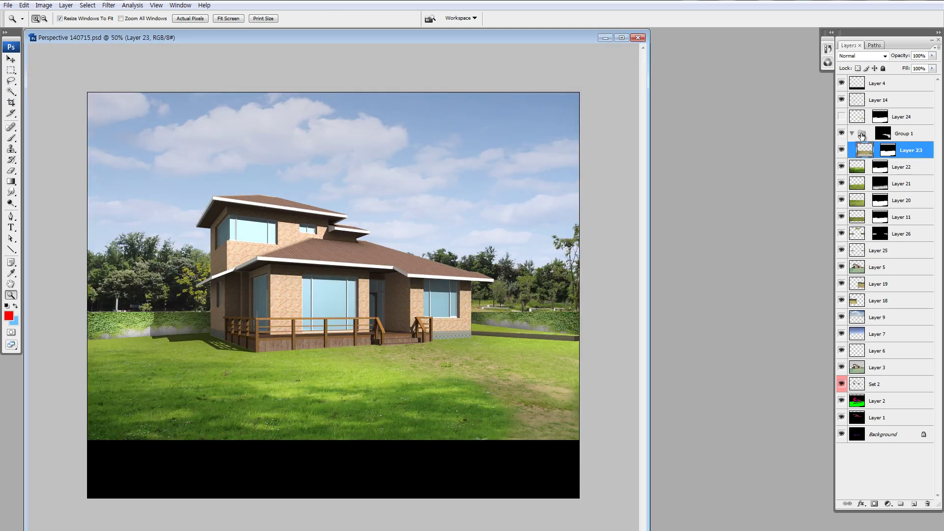
pyautogui.click(883, 133)
pyautogui.click(852, 133)
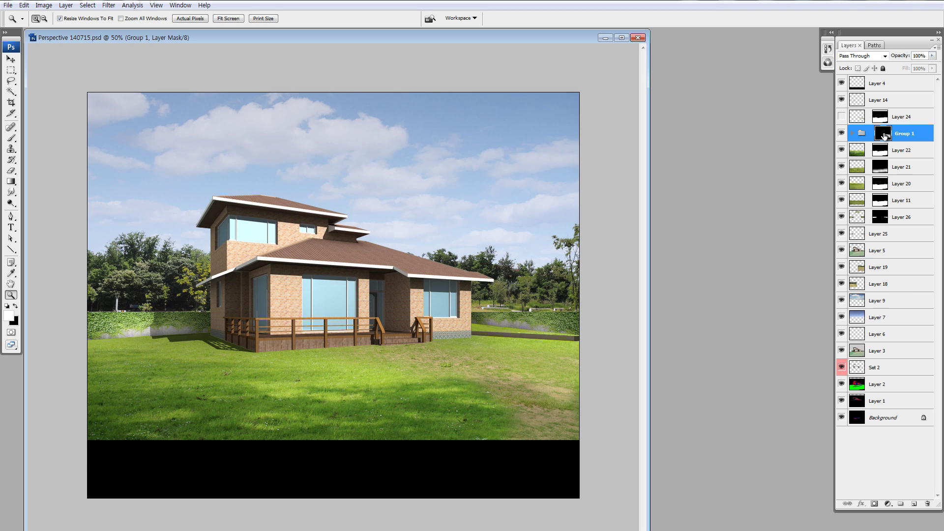
pyautogui.keyDown('shift'); pyautogui.click(885, 136); pyautogui.keyUp('shift')
pyautogui.click(841, 116)
# Warp Layer 24's stepping-stone path to curve toward the right, then switch to the photo folder.
pyautogui.click(855, 118)
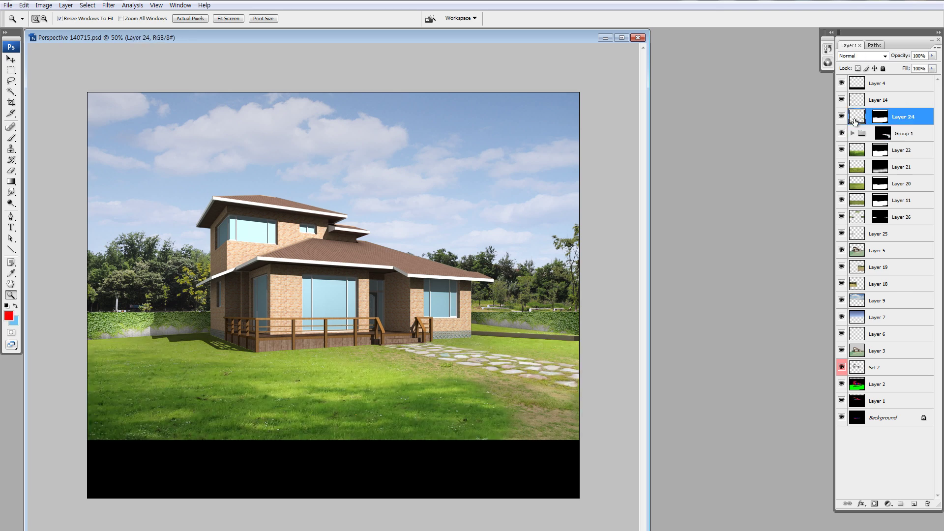
pyautogui.press('v')
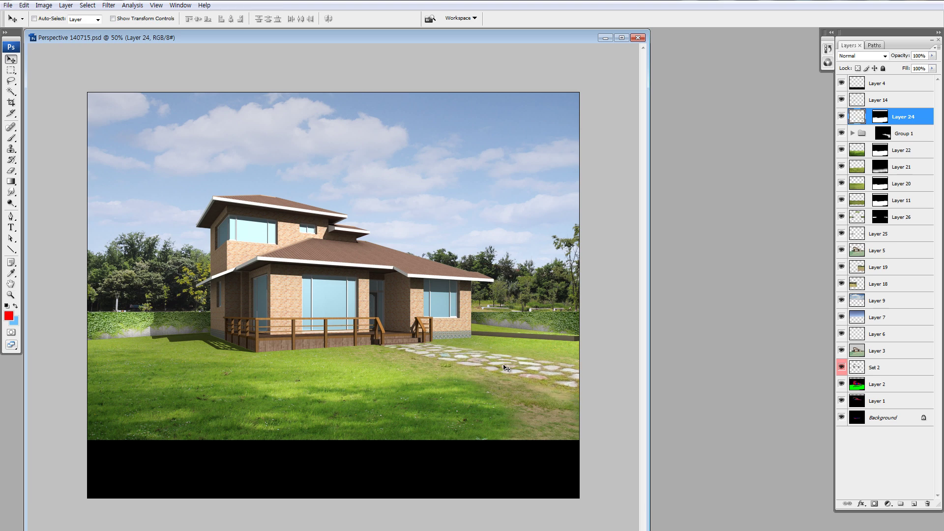
pyautogui.hotkey('ctrl', 't')
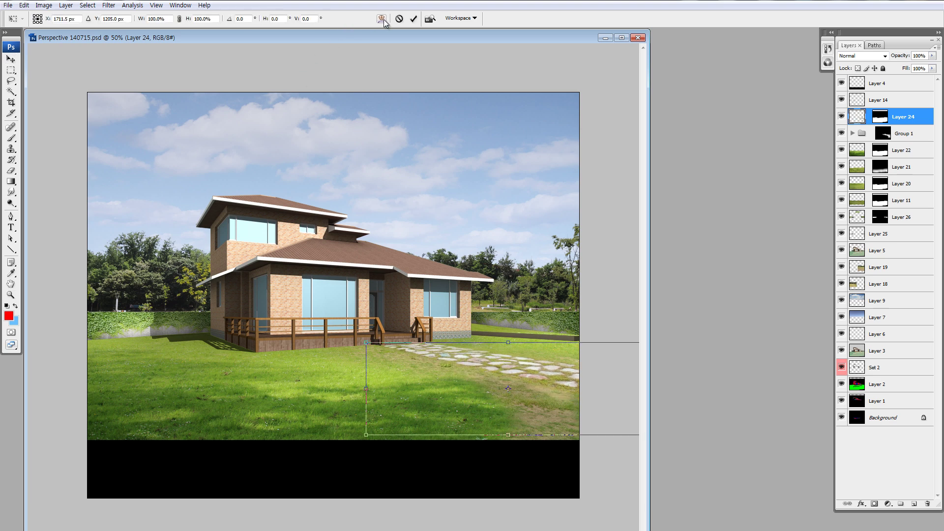
pyautogui.click(381, 19)
pyautogui.moveTo(496, 367); pyautogui.dragTo(574, 399)
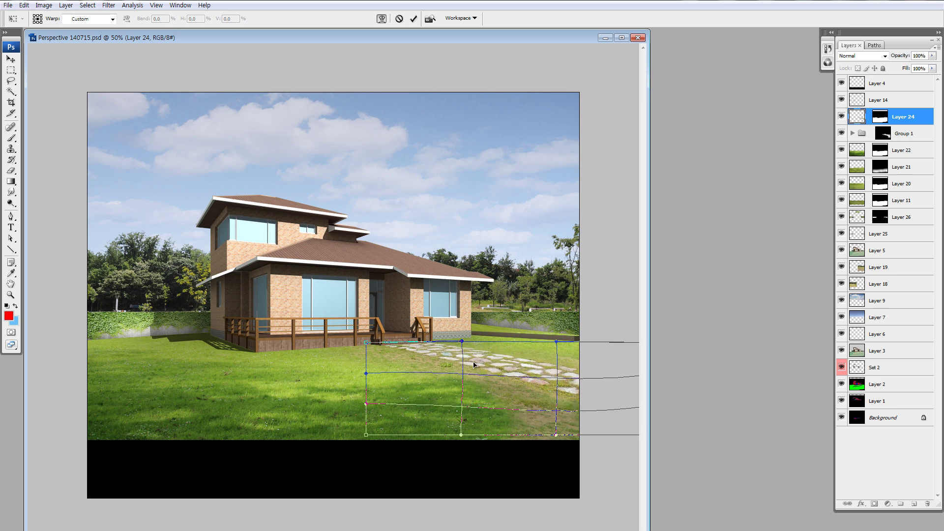
pyautogui.press('Return')
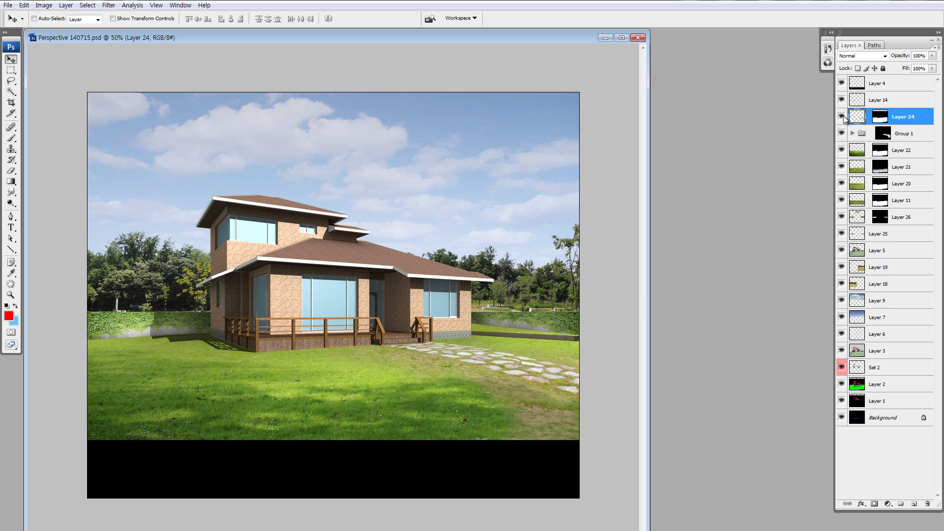
pyautogui.hotkey('alt', 'Tab')
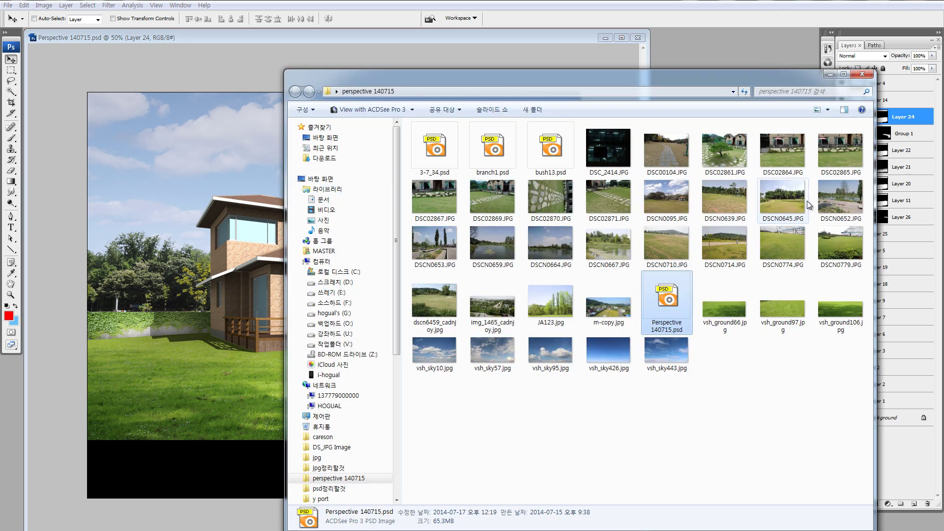
# Drop the DSC00104.JPG walkway photo from Explorer into Photoshop, ready for lasso selection.
pyautogui.moveTo(666, 150); pyautogui.dragTo(665, 67)
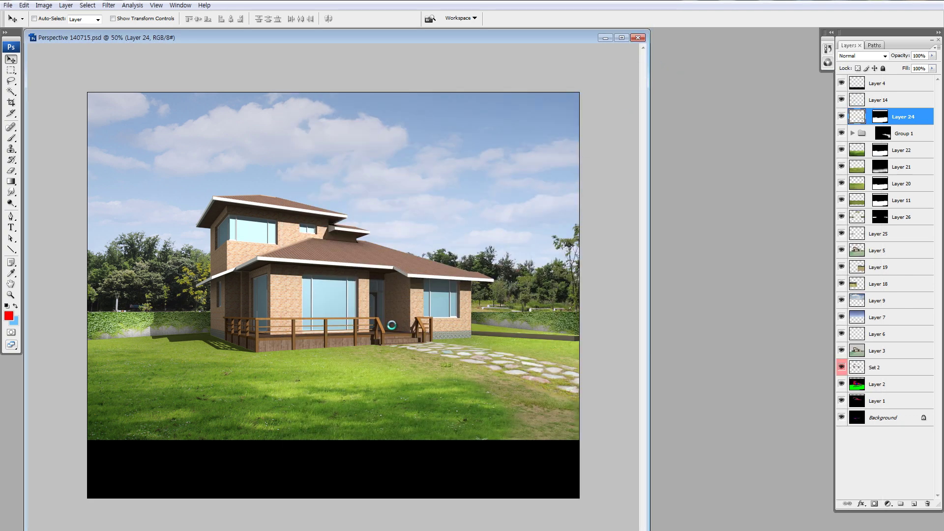
pyautogui.press('l')
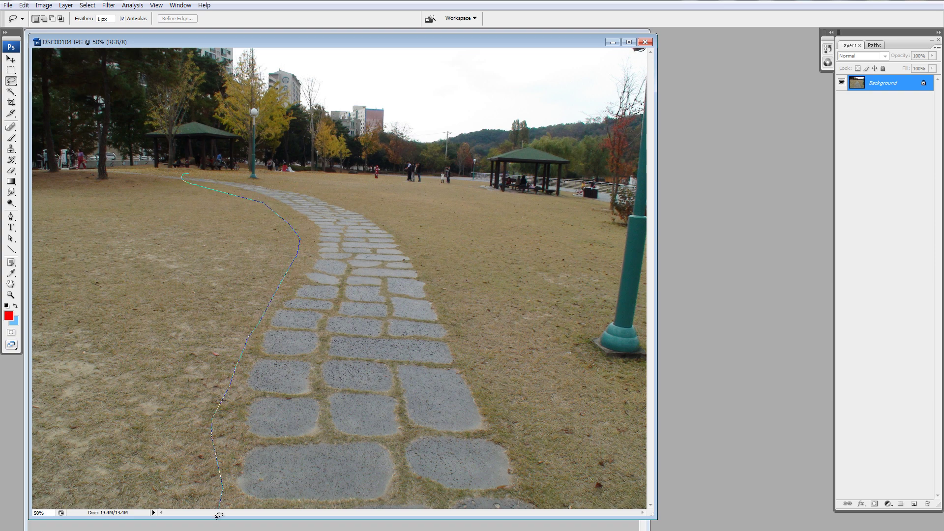
# Lasso the stone walkway in DSC00104.JPG and drag it into the house composite as Layer 27.
pyautogui.moveTo(218, 515); pyautogui.dragTo(473, 361)
pyautogui.moveTo(350, 197); pyautogui.dragTo(206, 171)
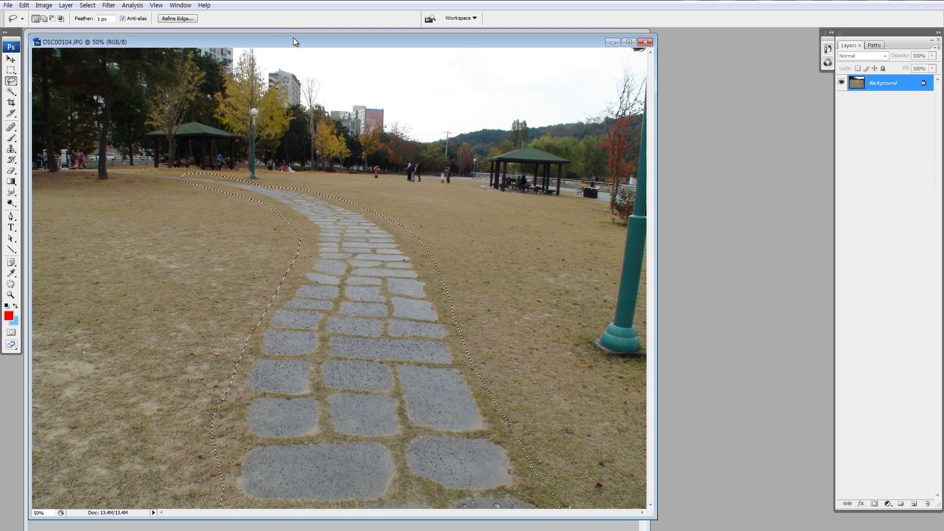
pyautogui.moveTo(293, 41); pyautogui.dragTo(524, 49)
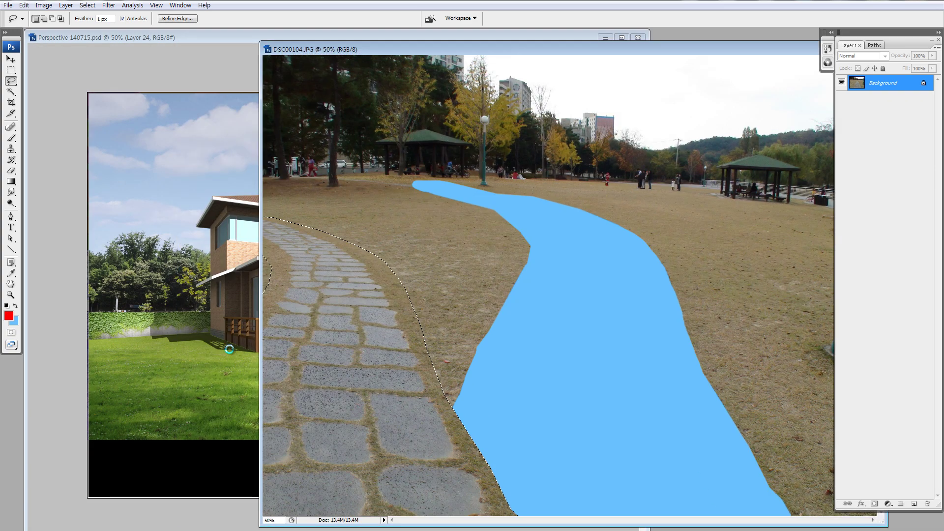
pyautogui.press('v')
pyautogui.moveTo(344, 344); pyautogui.dragTo(197, 354)
pyautogui.moveTo(301, 365); pyautogui.dragTo(498, 364)
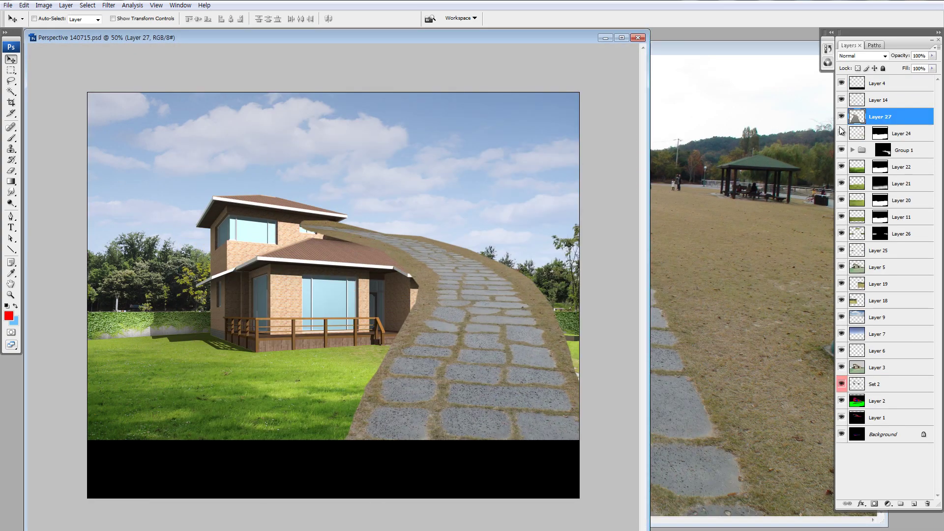
# Hide Layer 24 and scale Layer 27 to about 45% height and half width, slanted from the steps.
pyautogui.click(841, 133)
pyautogui.hotkey('ctrl', 't')
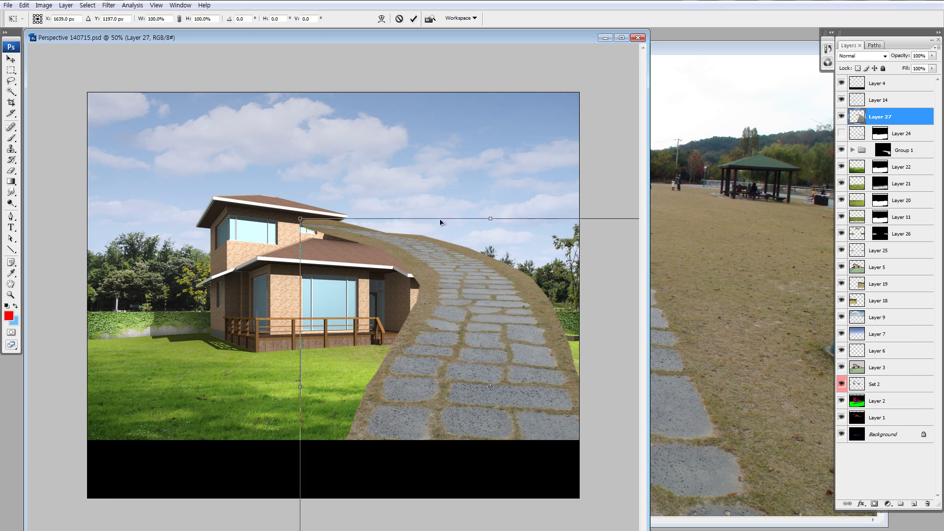
pyautogui.moveTo(494, 219)
pyautogui.mouseDown()
pyautogui.moveTo(492, 408)
pyautogui.moveTo(564, 360)
pyautogui.moveTo(430, 348)
pyautogui.mouseUp()
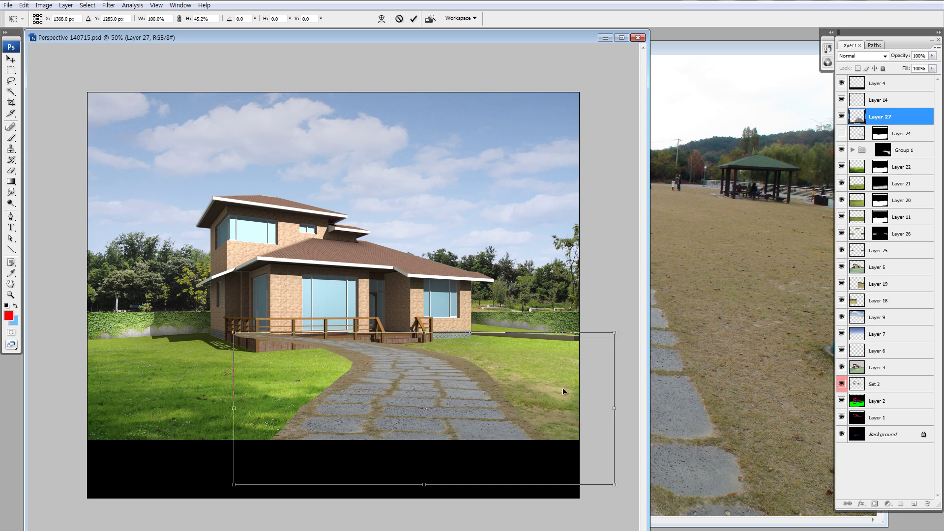
pyautogui.moveTo(615, 408); pyautogui.dragTo(447, 408)
pyautogui.moveTo(346, 386); pyautogui.dragTo(505, 393)
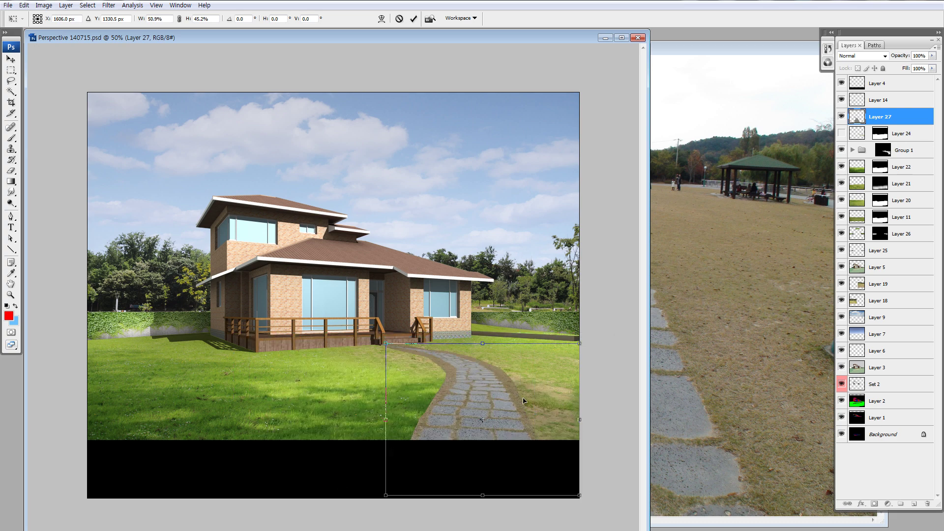
pyautogui.moveTo(490, 493); pyautogui.dragTo(513, 477)
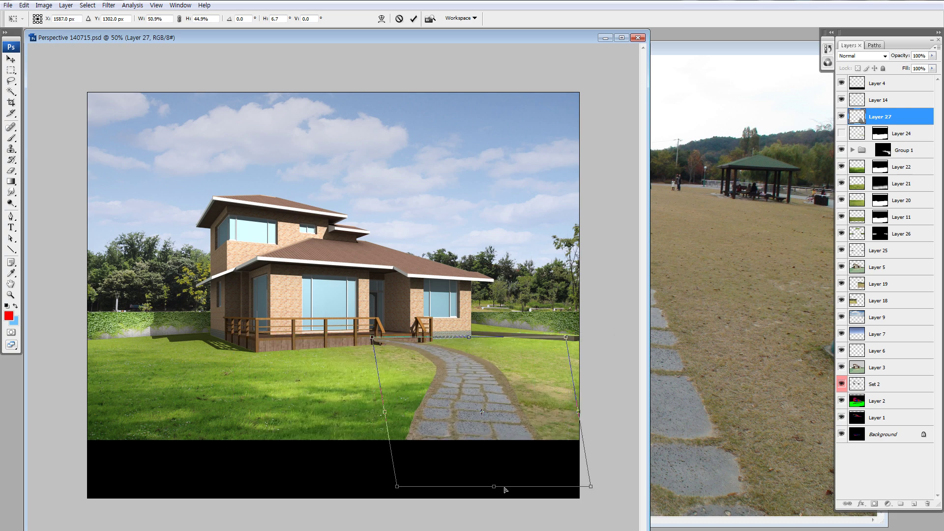
pyautogui.press('Return')
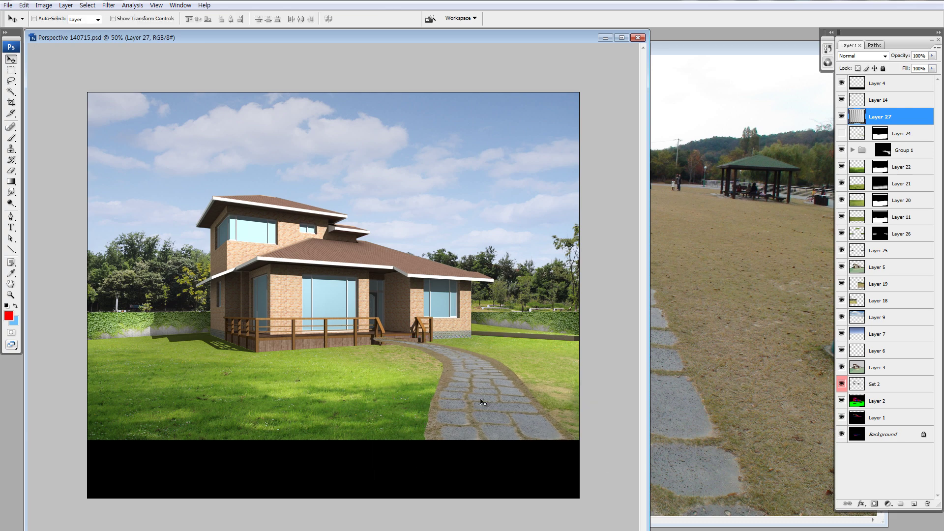
# Erase Layer 27's walkway edges softly near the steps and the right-hand grass.
pyautogui.press('e')
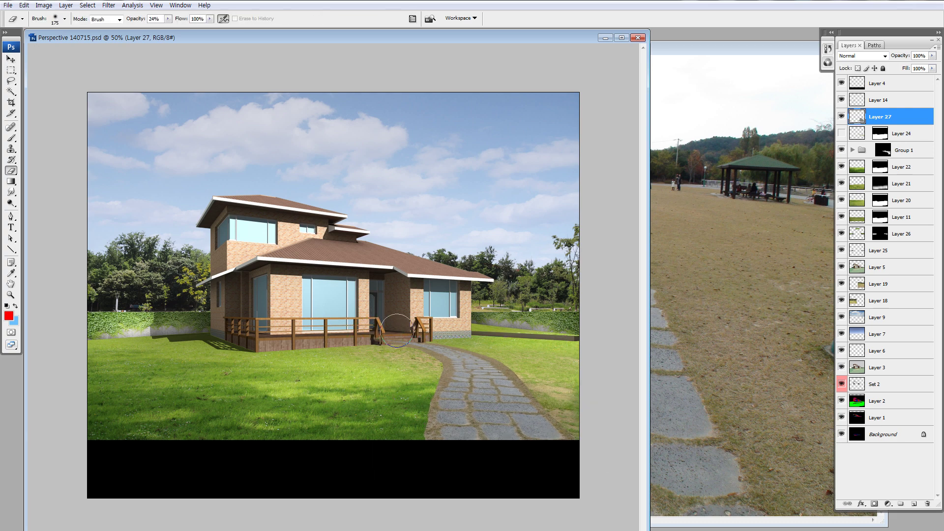
pyautogui.moveTo(402, 327)
pyautogui.mouseDown()
pyautogui.moveTo(430, 341)
pyautogui.moveTo(430, 389)
pyautogui.mouseUp()
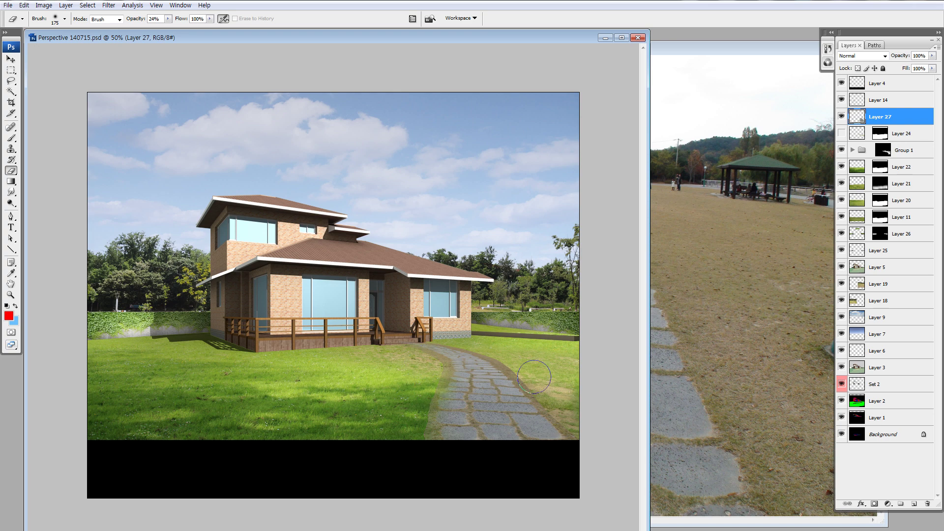
pyautogui.moveTo(546, 405); pyautogui.dragTo(520, 355)
pyautogui.press('[')
pyautogui.press('[')
pyautogui.press('[')
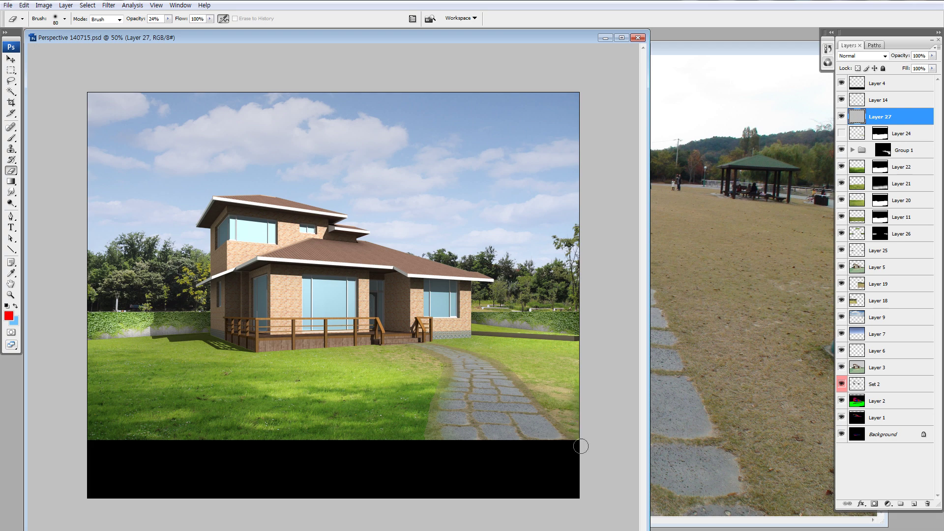
pyautogui.press('i')
# Shift the walkway's hue by +24 and raise its contrast with legacy Brightness/Contrast.
pyautogui.hotkey('ctrl', 'u')
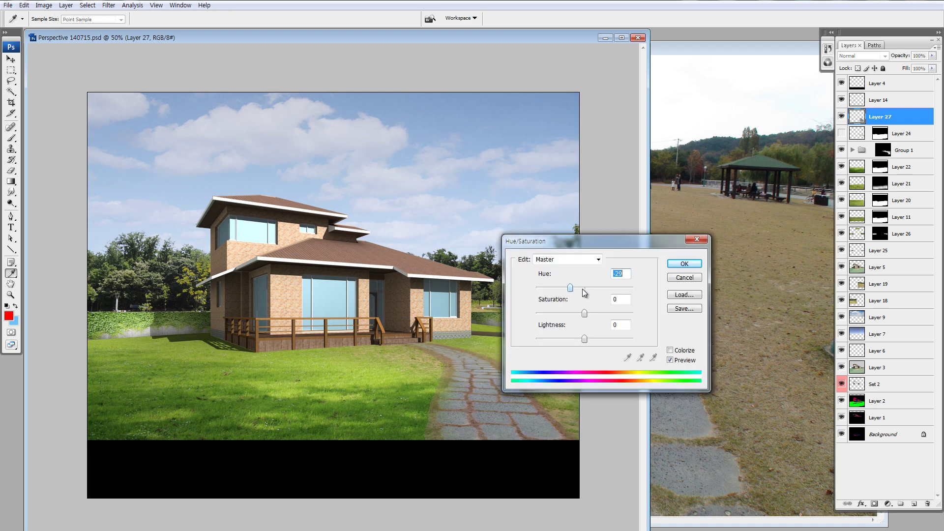
pyautogui.moveTo(584, 288); pyautogui.dragTo(596, 288)
pyautogui.click(684, 264)
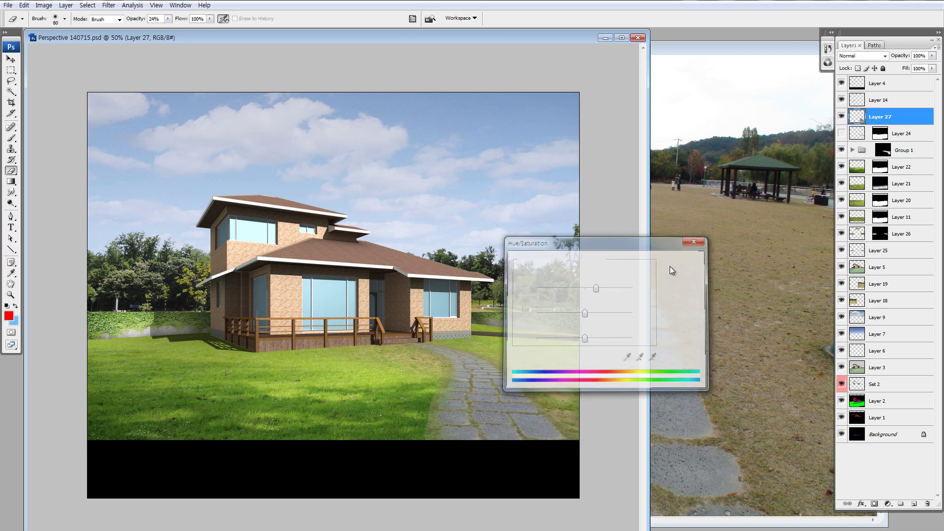
pyautogui.hotkey('alt', 'i')
pyautogui.press('a')
pyautogui.press('c')
pyautogui.click(629, 305)
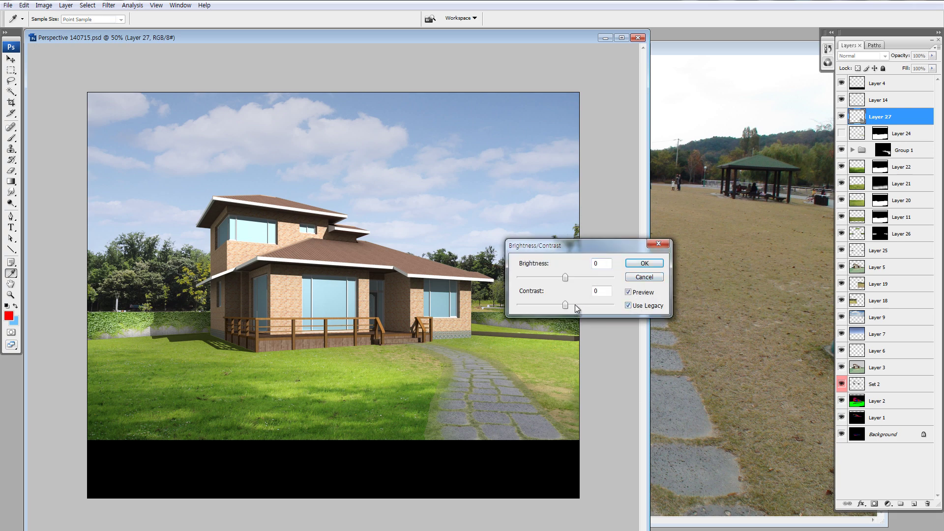
pyautogui.moveTo(565, 306); pyautogui.dragTo(579, 306)
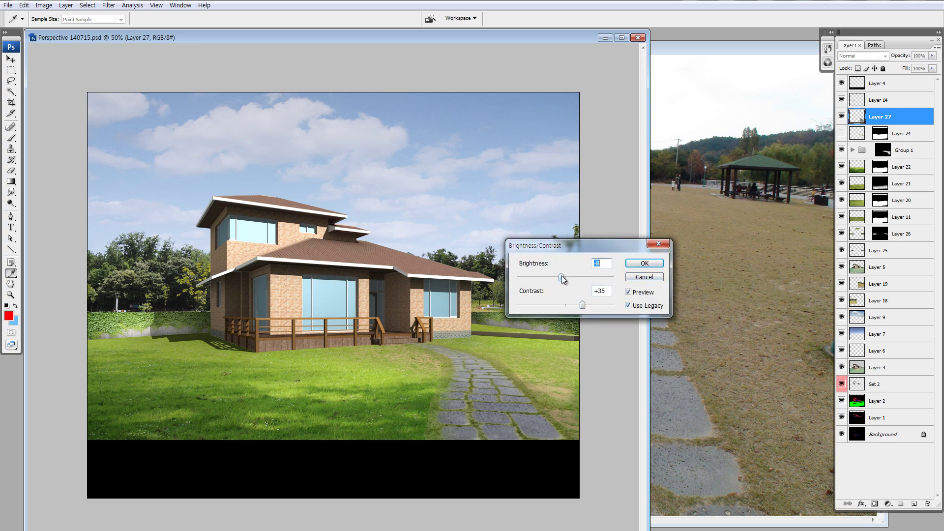
pyautogui.click(644, 263)
# Erase more of the walkway's edge toward the house.
pyautogui.press('e')
pyautogui.moveTo(512, 365); pyautogui.dragTo(525, 382)
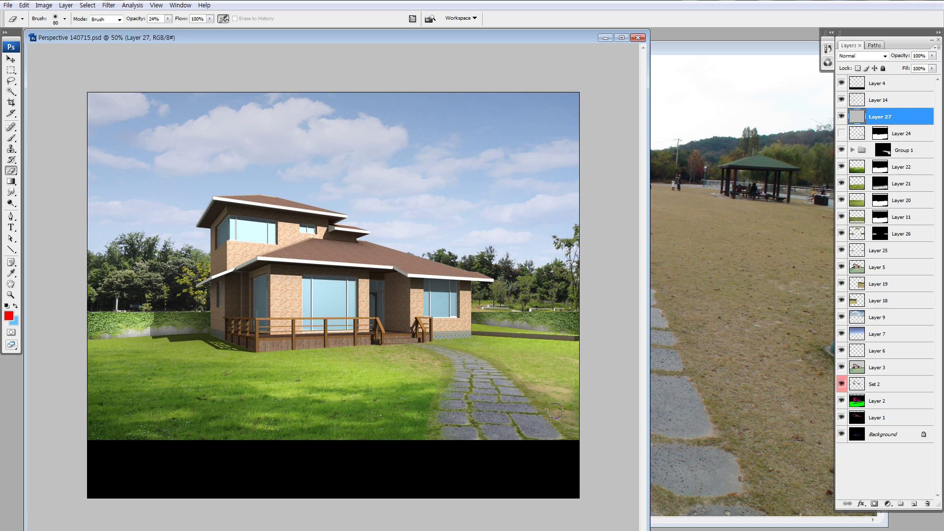
pyautogui.moveTo(555, 410)
pyautogui.mouseDown()
pyautogui.moveTo(503, 357)
pyautogui.moveTo(427, 343)
pyautogui.moveTo(446, 372)
pyautogui.moveTo(432, 419)
pyautogui.mouseUp()
# Mask the lower-left foreground with a Quick Mask gradient and convert it to a selection.
pyautogui.press('q')
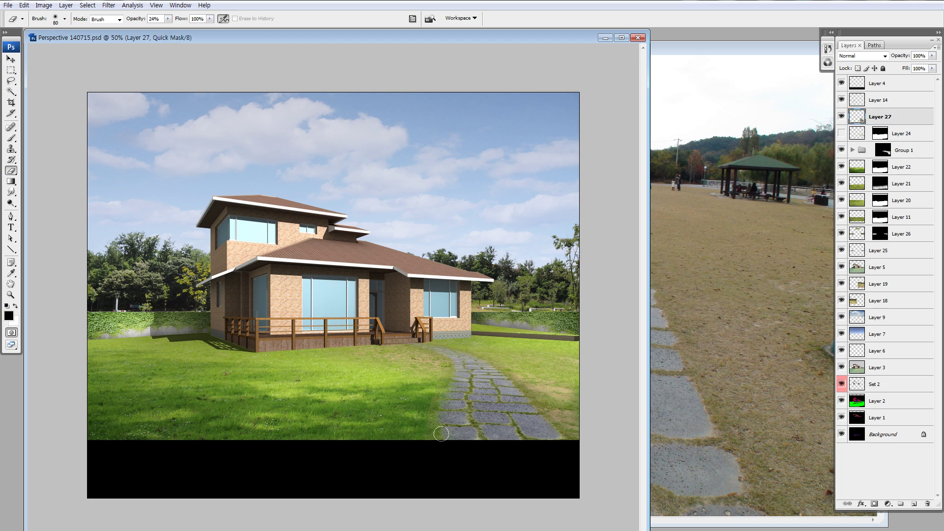
pyautogui.press('g')
pyautogui.moveTo(442, 433); pyautogui.dragTo(481, 359)
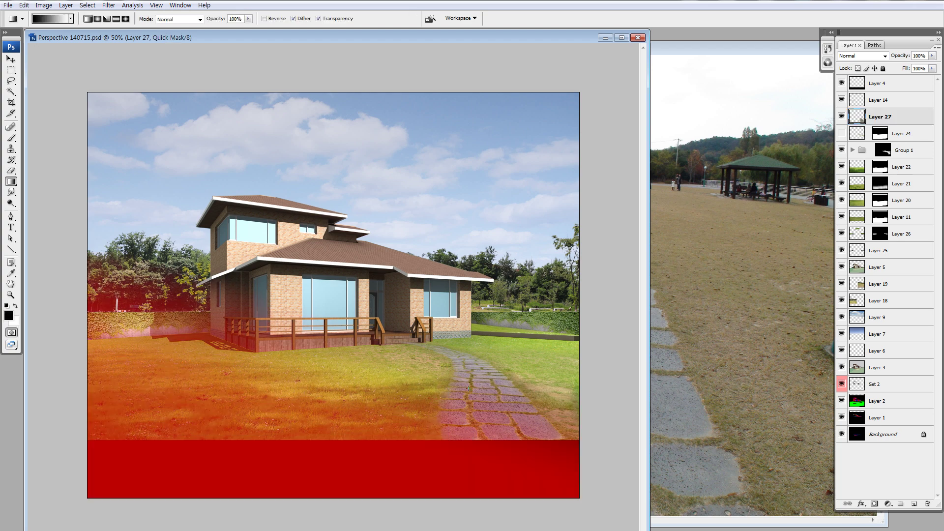
pyautogui.press('q')
pyautogui.hotkey('ctrl', 'u')
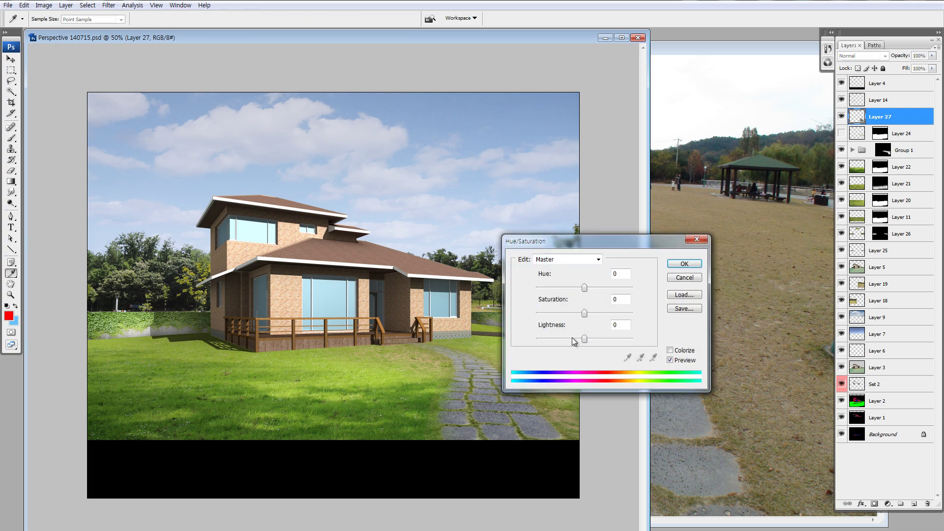
# Lower the masked lawn's Lightness, then compare the path layers and hide Layer 27's walkway.
pyautogui.click(571, 339)
pyautogui.click(686, 264)
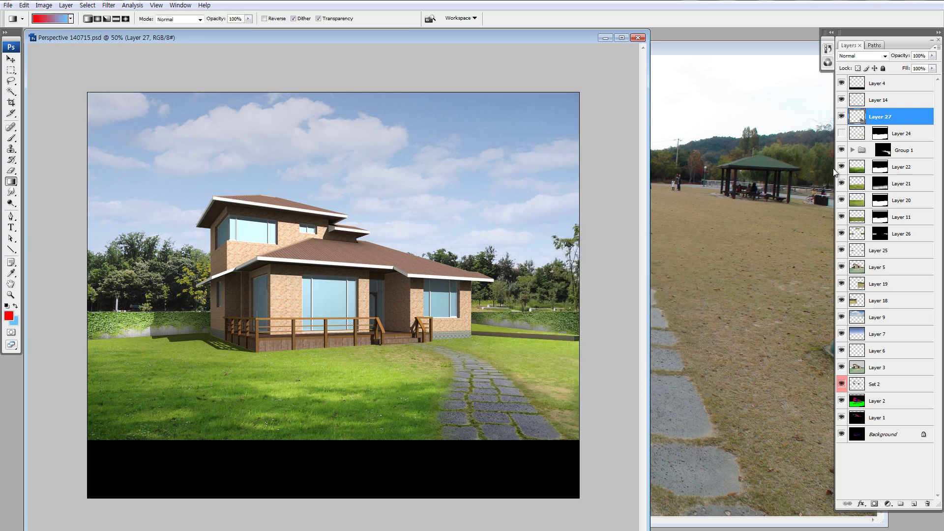
pyautogui.click(842, 117)
pyautogui.click(841, 133)
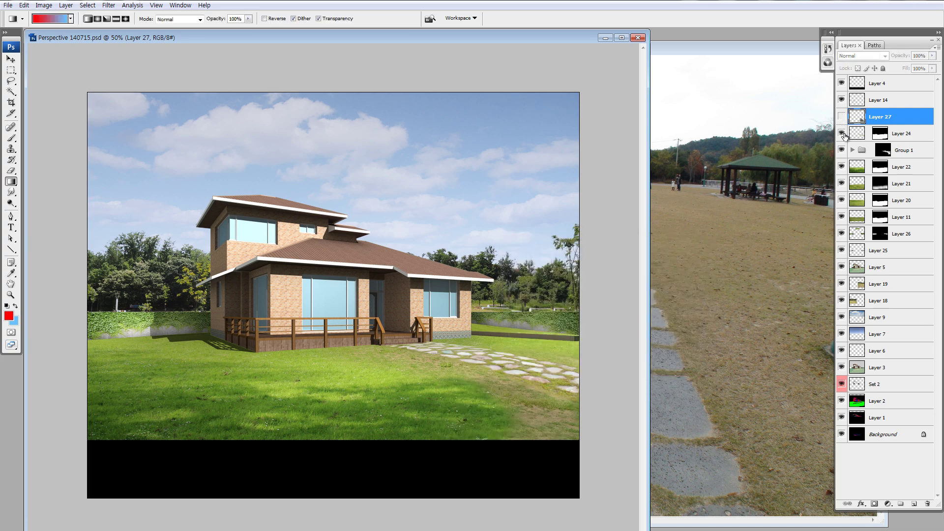
pyautogui.click(841, 133)
pyautogui.click(841, 117)
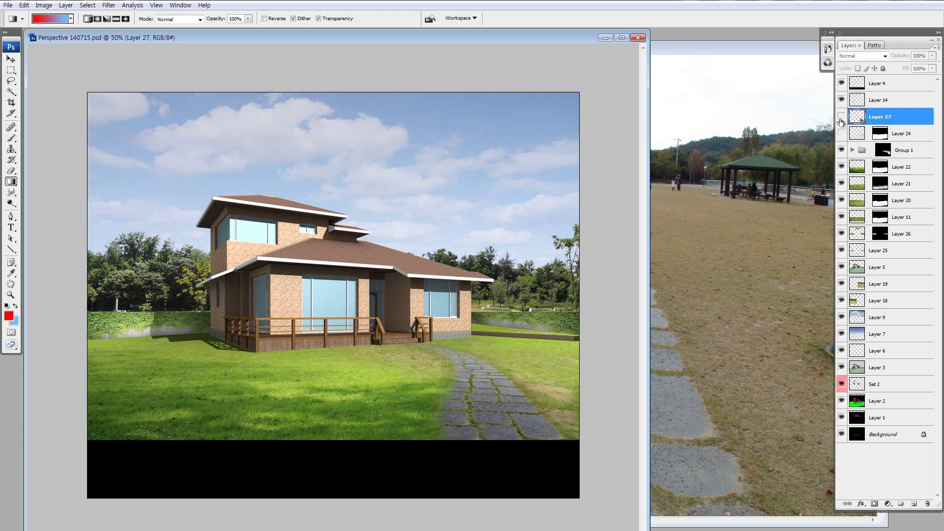
pyautogui.click(842, 118)
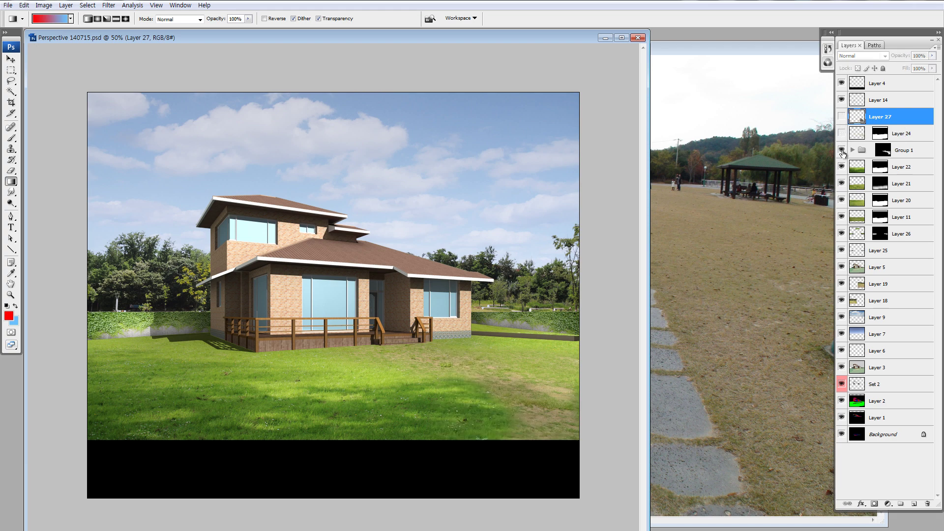
pyautogui.click(841, 150)
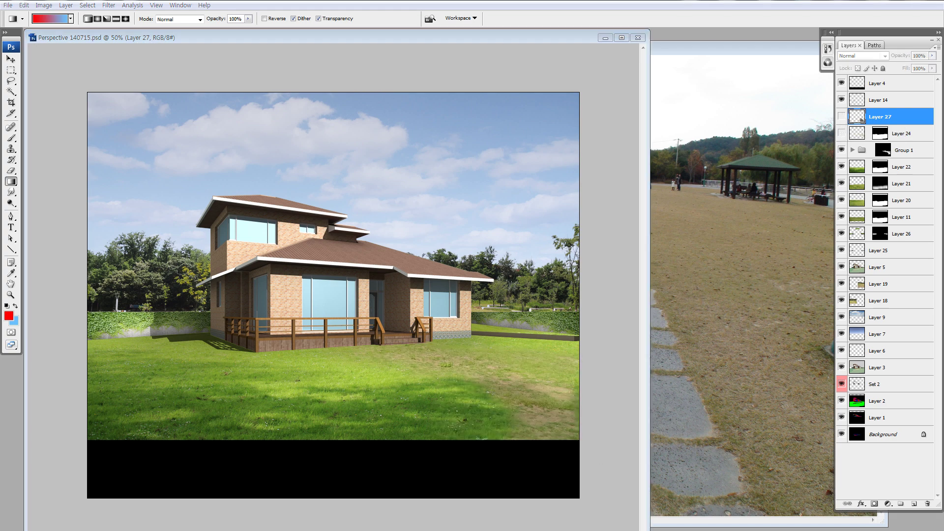
# Browse the grass reference photos, including DSCN0774.JPG and vsh_ground66.jpg.
pyautogui.hotkey('alt', 'Tab')
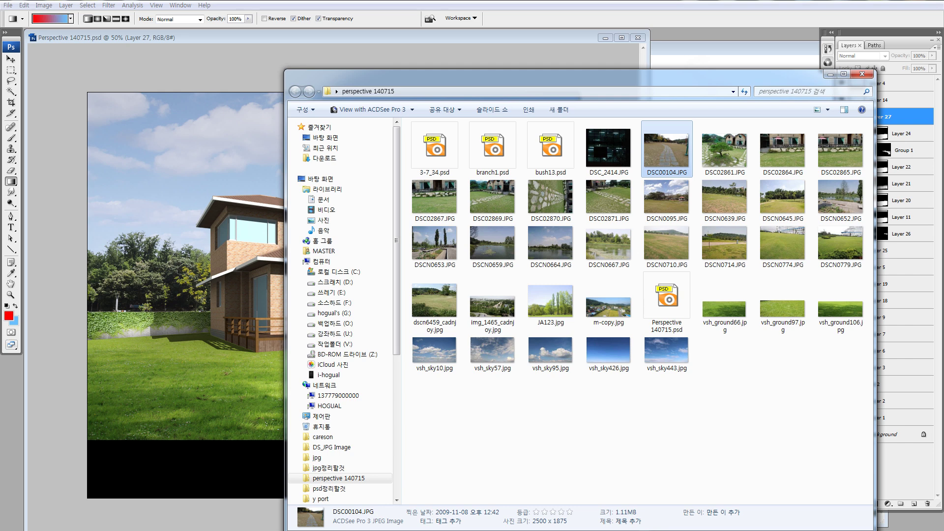
pyautogui.click(739, 252)
pyautogui.click(787, 249)
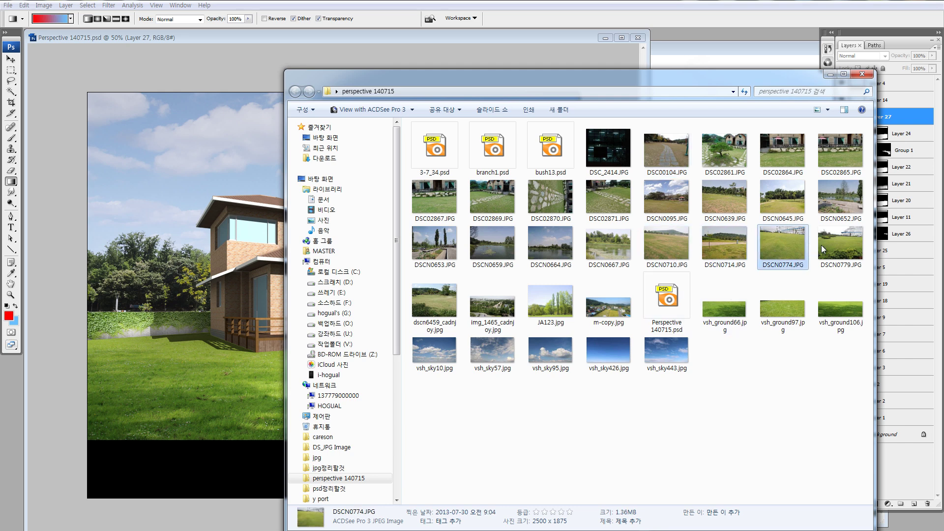
pyautogui.click(822, 245)
pyautogui.click(842, 304)
pyautogui.click(785, 307)
pyautogui.click(724, 308)
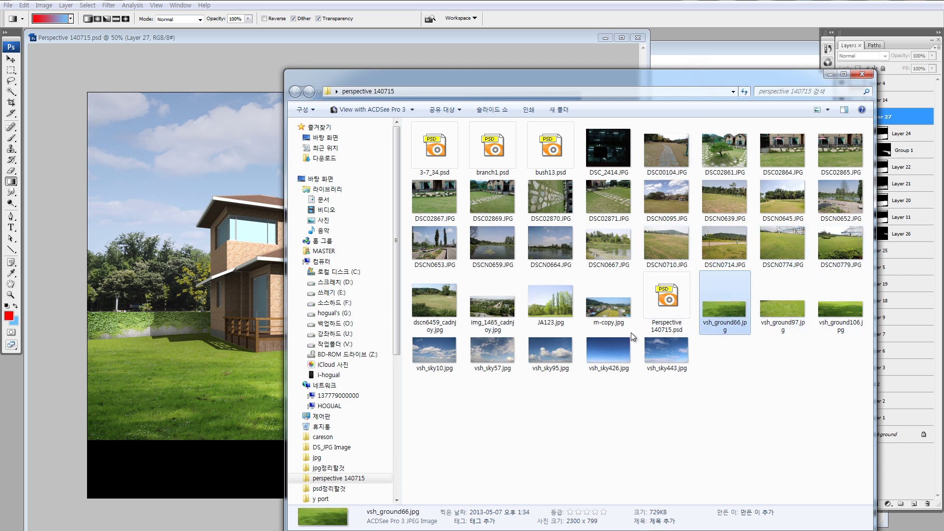
pyautogui.click(433, 306)
# Return to the composite and select the Layer 21 and Layer 11 masks.
pyautogui.click(207, 393)
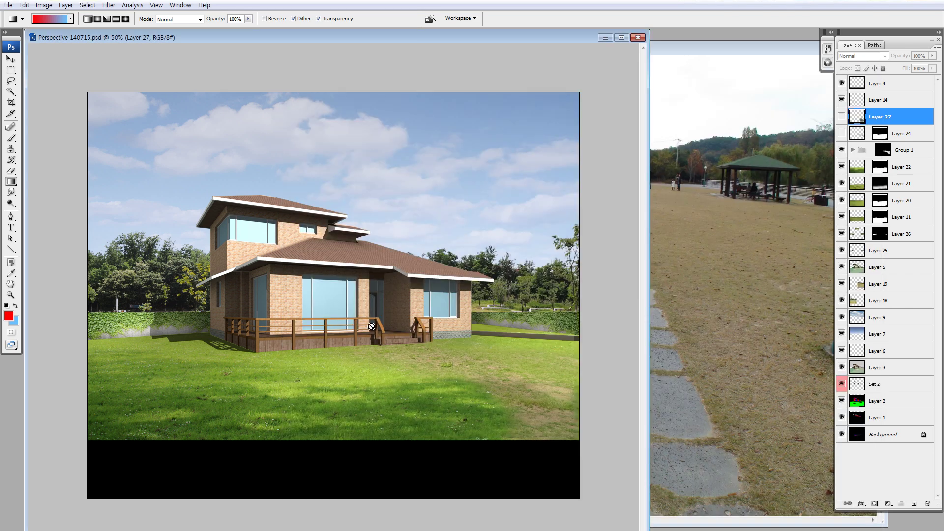
pyautogui.click(881, 200)
pyautogui.click(882, 183)
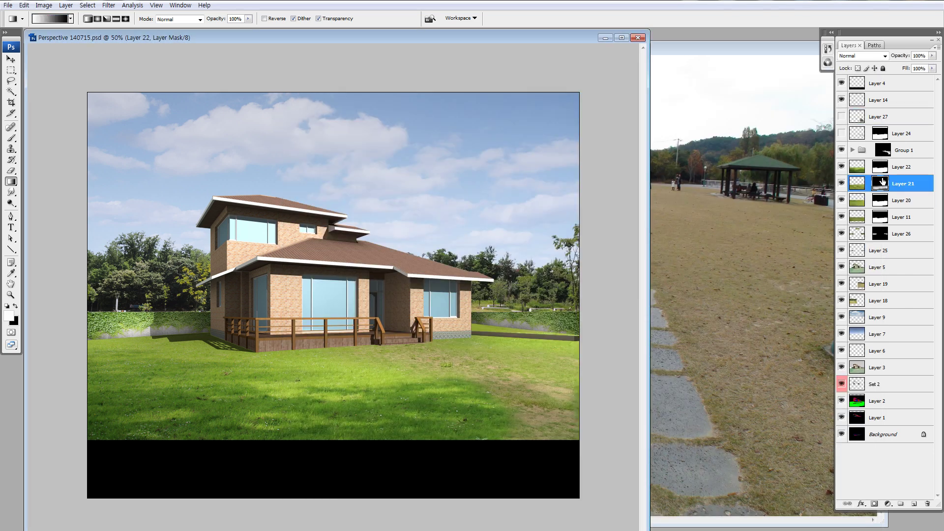
pyautogui.click(883, 202)
pyautogui.click(880, 219)
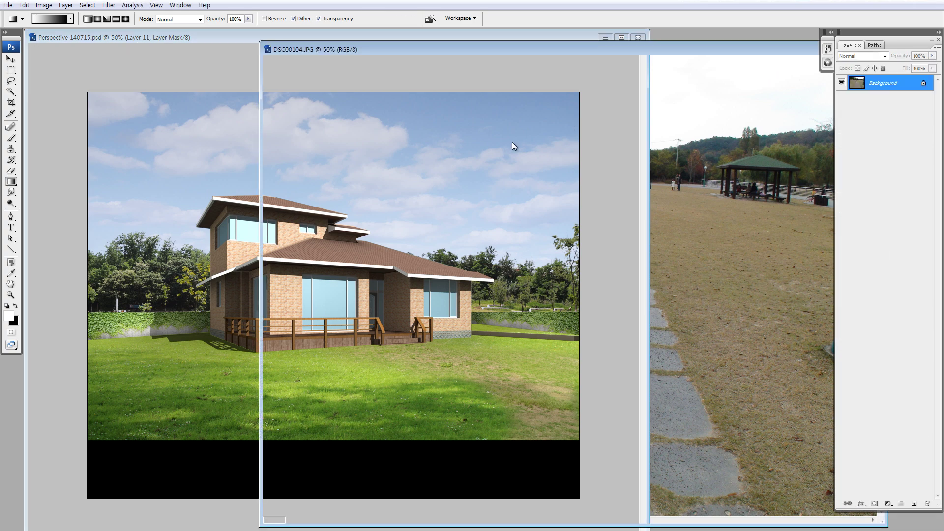
# Show Layers 24 and 27, delete the grey stone-slab Layer 27, and shift the composite window right.
pyautogui.moveTo(776, 51); pyautogui.dragTo(467, 155)
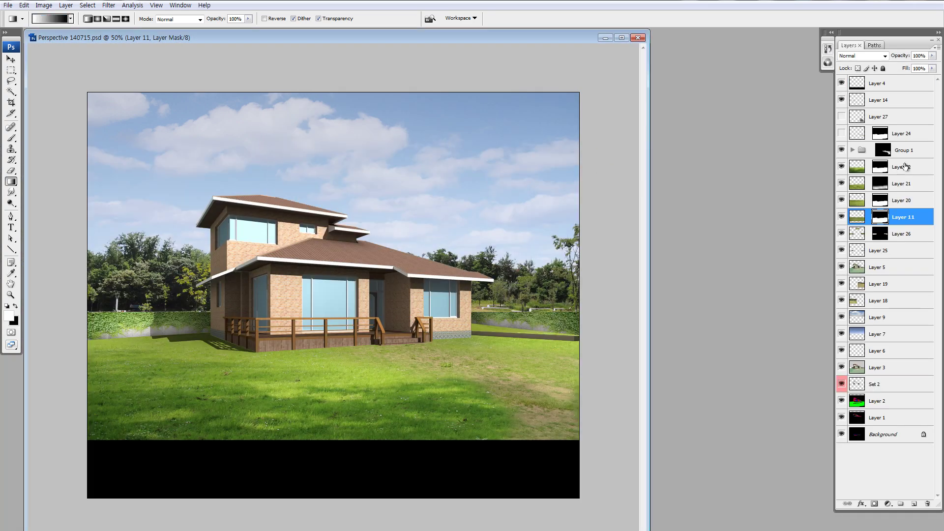
pyautogui.click(841, 134)
pyautogui.click(841, 116)
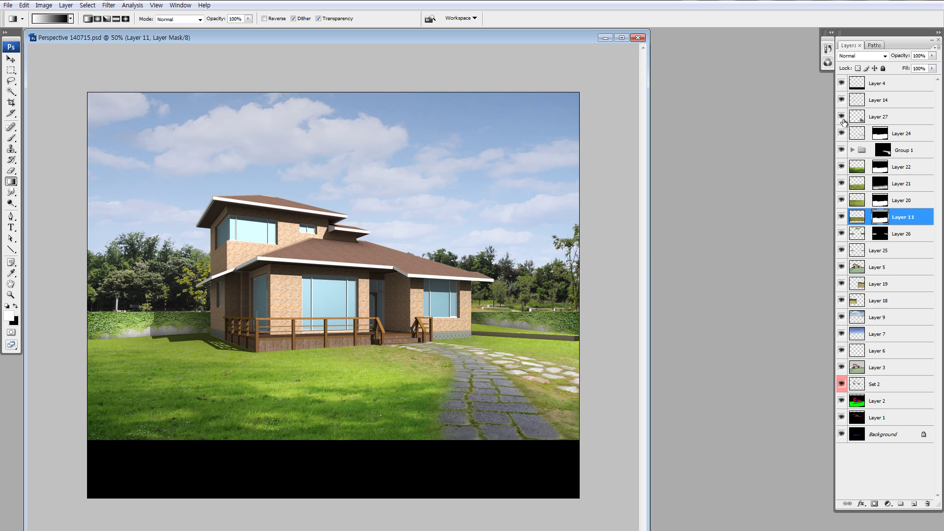
pyautogui.click(850, 121)
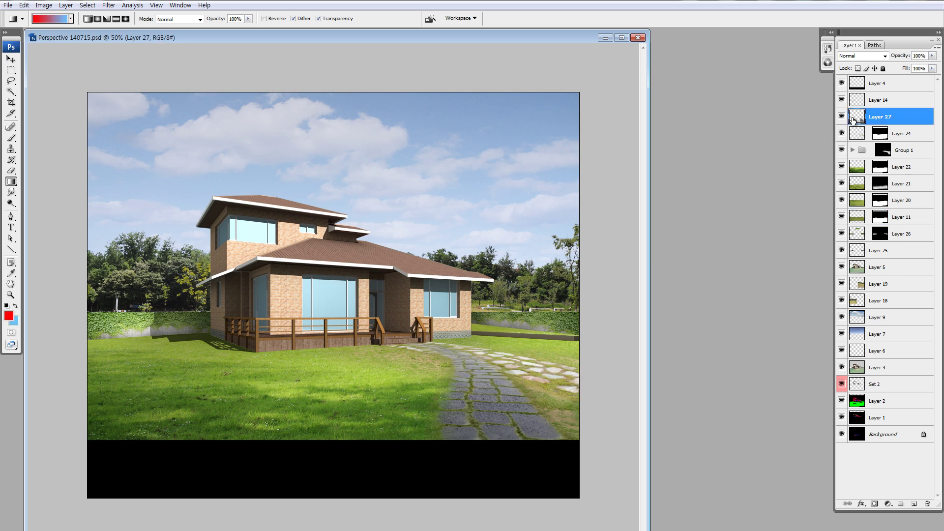
pyautogui.press('Delete')
pyautogui.press('v')
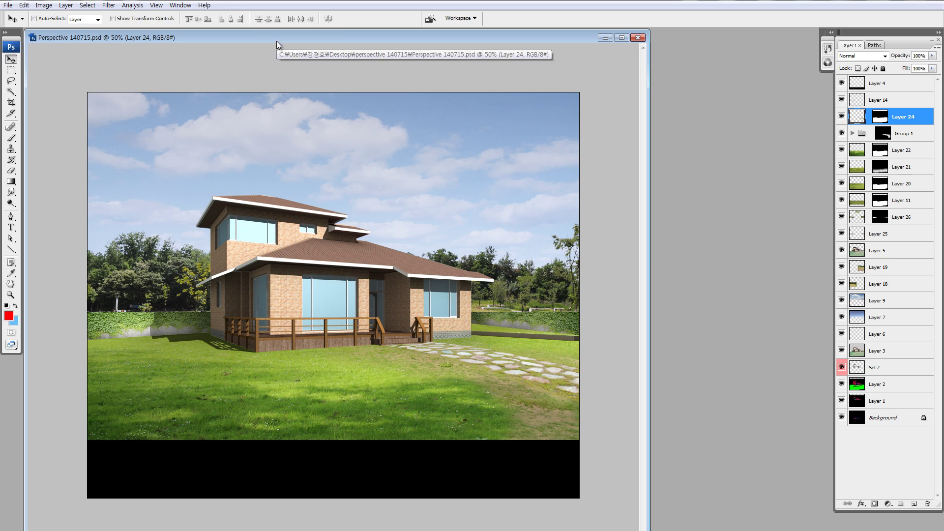
pyautogui.moveTo(302, 38); pyautogui.dragTo(363, 40)
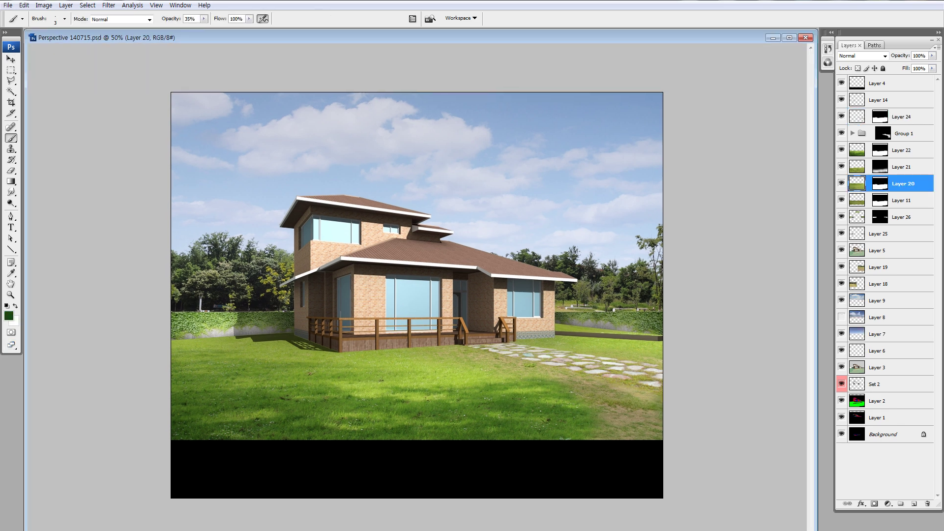
# Select 3-7_34.psd, branch1.psd and bush13.psd in the perspective 140715 folder and drag them into Photoshop.
pyautogui.click(74, 506)
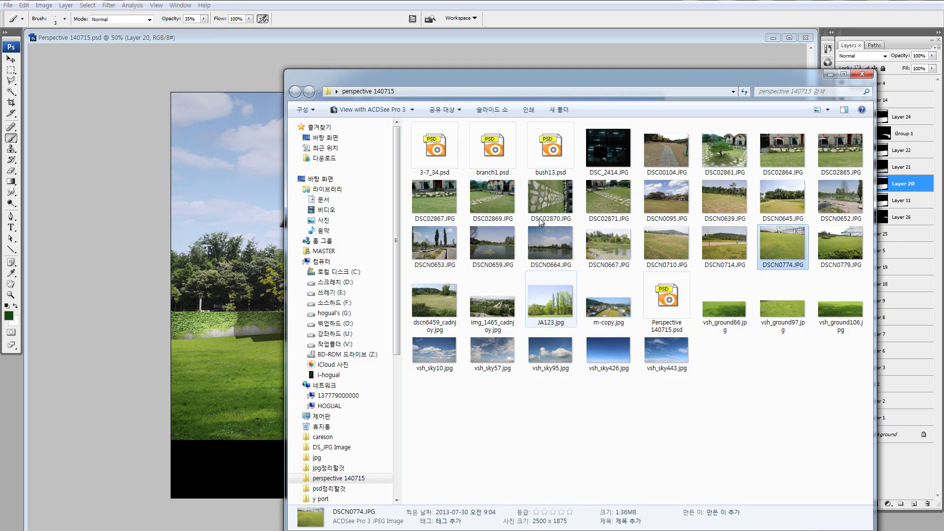
pyautogui.click(429, 154)
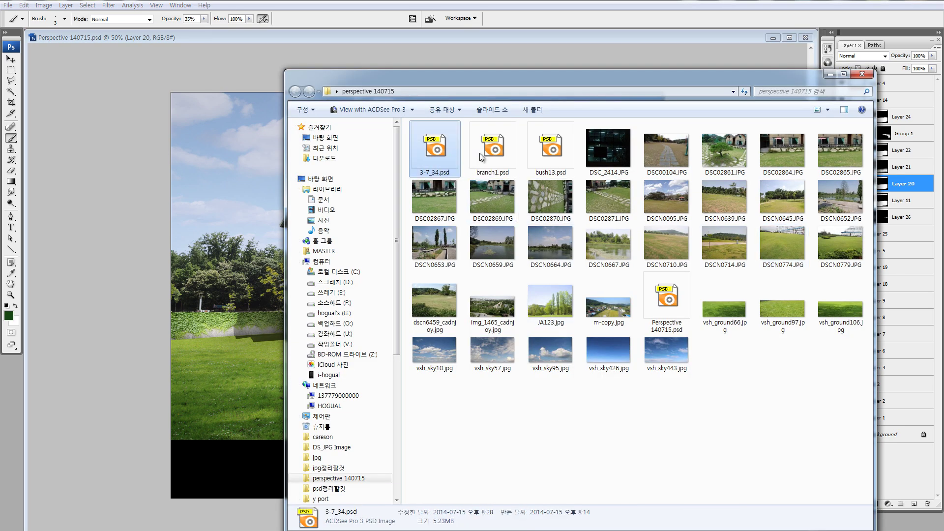
pyautogui.click(484, 152)
pyautogui.keyDown('ctrl'); pyautogui.click(530, 147); pyautogui.keyUp('ctrl')
pyautogui.keyDown('ctrl'); pyautogui.click(437, 153); pyautogui.keyUp('ctrl')
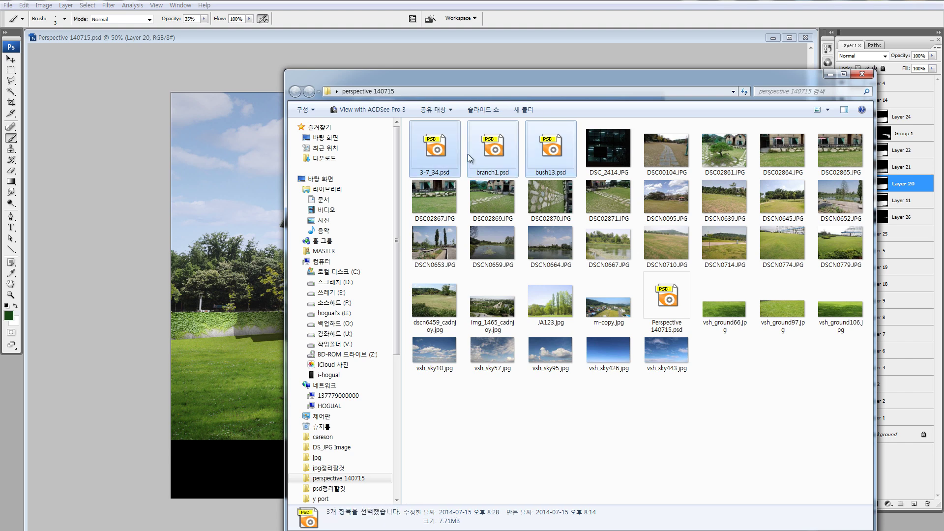
pyautogui.moveTo(482, 148); pyautogui.dragTo(157, 293)
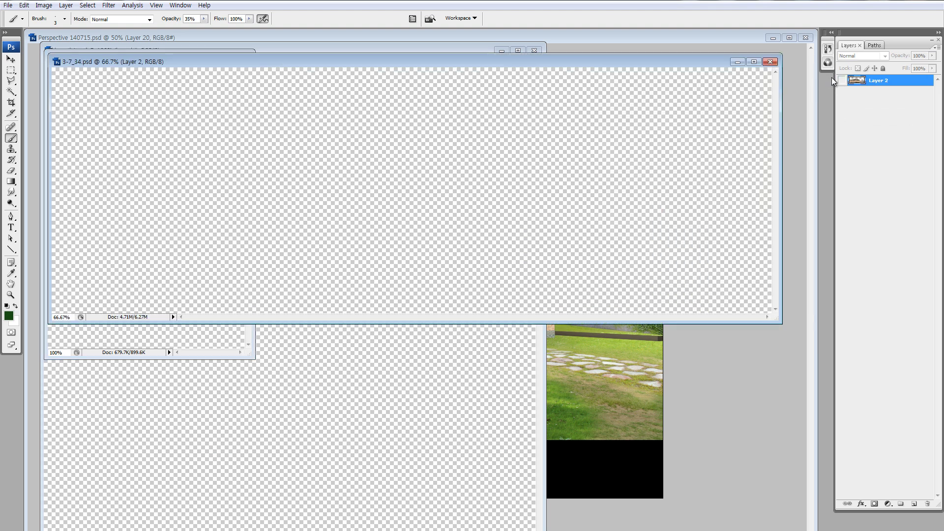
# Close the 3-7_34 and bush13 documents without saving.
pyautogui.click(842, 80)
pyautogui.click(770, 61)
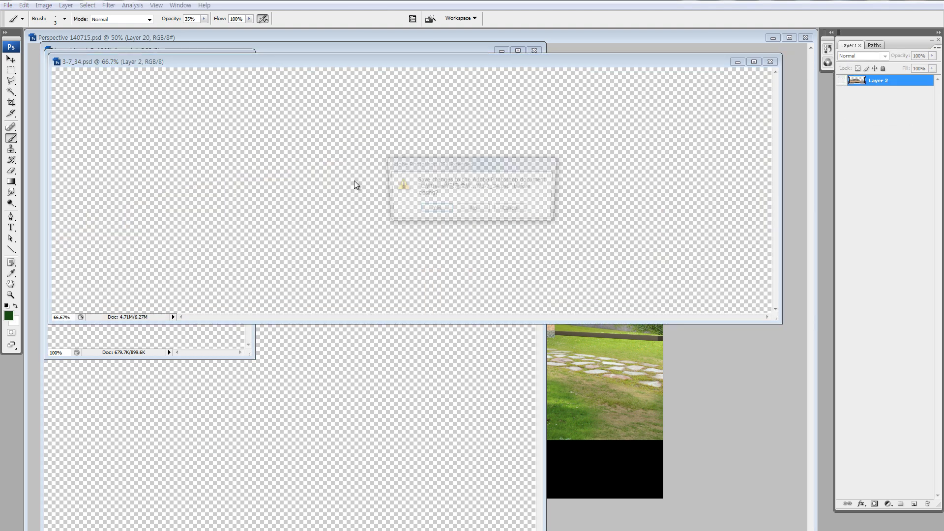
pyautogui.click(473, 210)
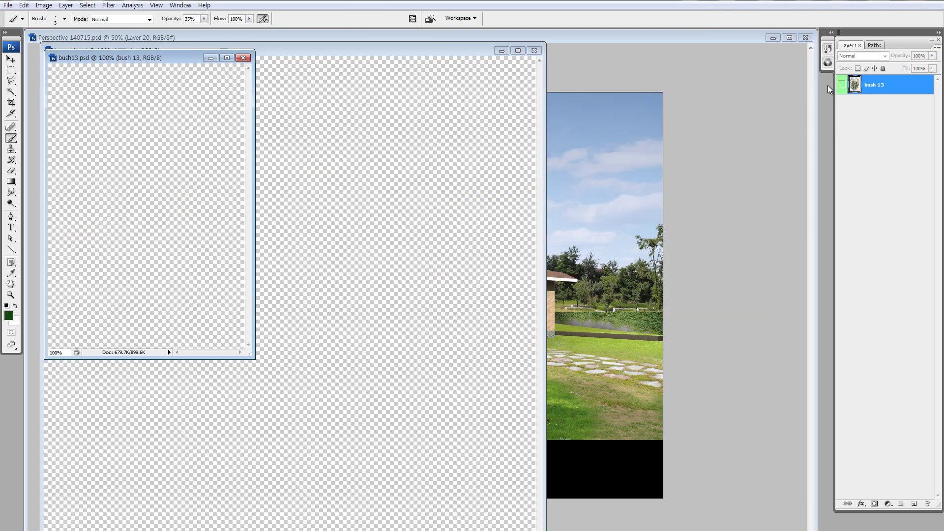
pyautogui.click(843, 86)
pyautogui.click(243, 58)
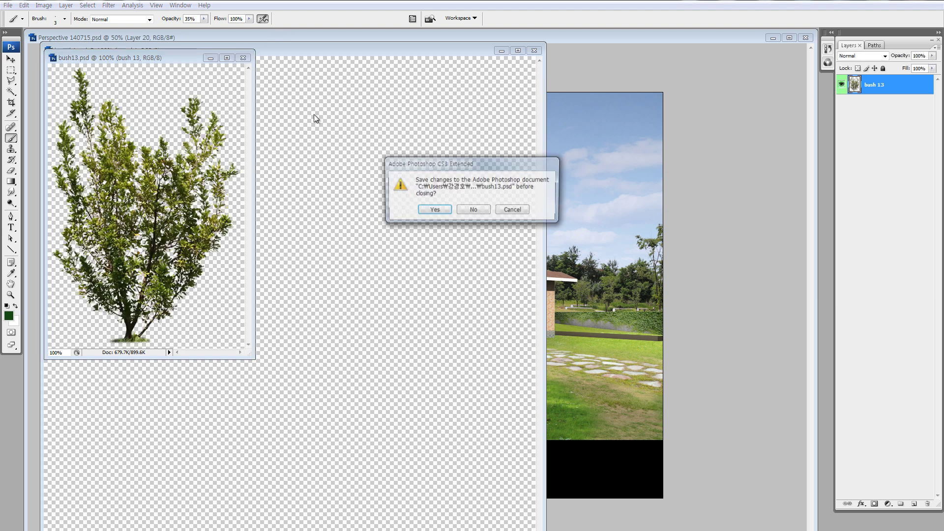
pyautogui.click(472, 211)
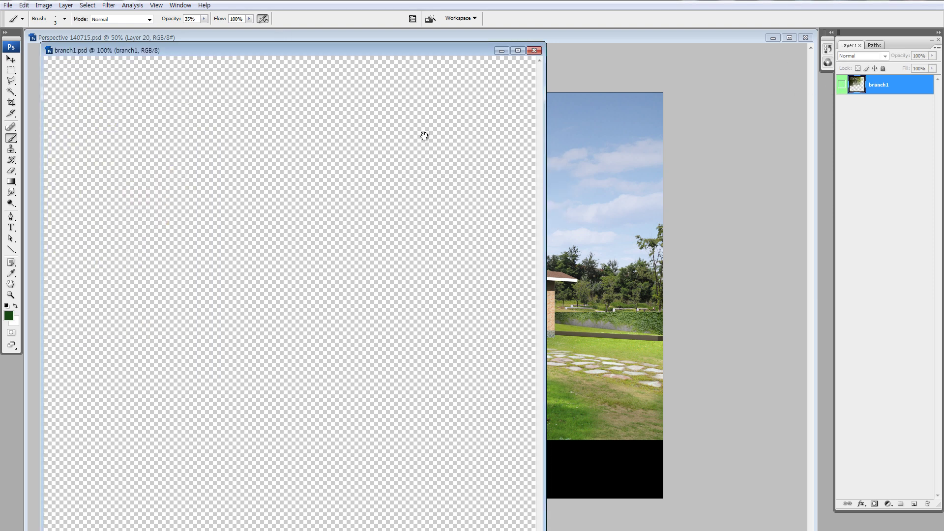
# Show the branch1 foliage and drag it into the house composite's upper-left corner.
pyautogui.click(842, 84)
pyautogui.hotkey('alt', 'Tab')
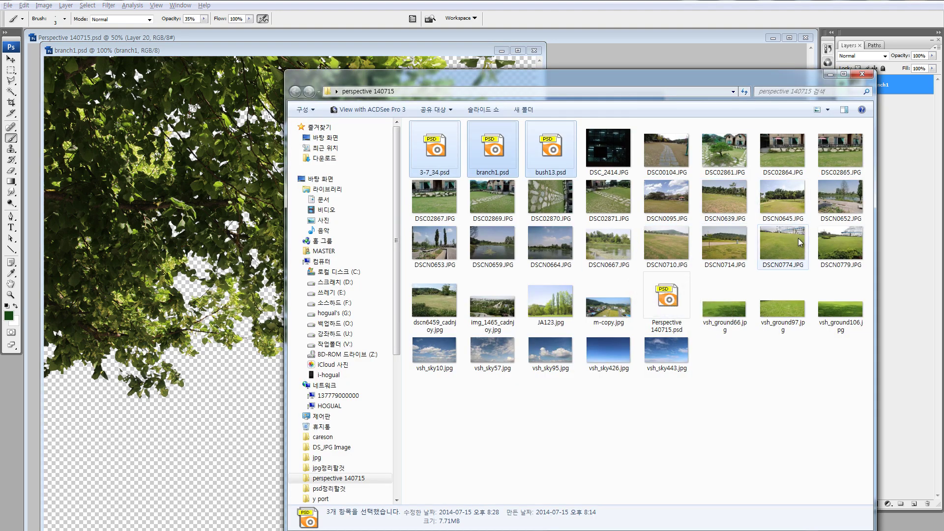
pyautogui.click(187, 339)
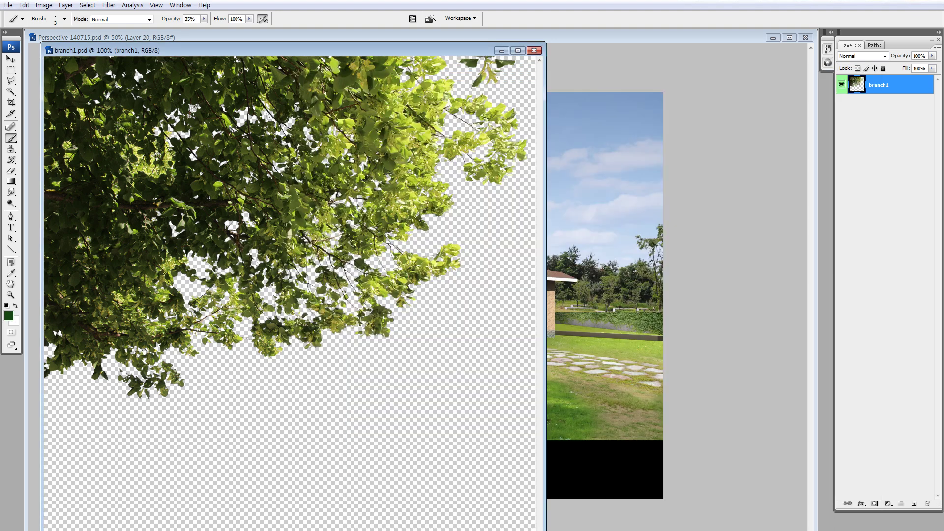
pyautogui.press('v')
pyautogui.moveTo(364, 223)
pyautogui.mouseDown()
pyautogui.moveTo(580, 202)
pyautogui.moveTo(262, 176)
pyautogui.moveTo(292, 196)
pyautogui.moveTo(276, 185)
pyautogui.mouseUp()
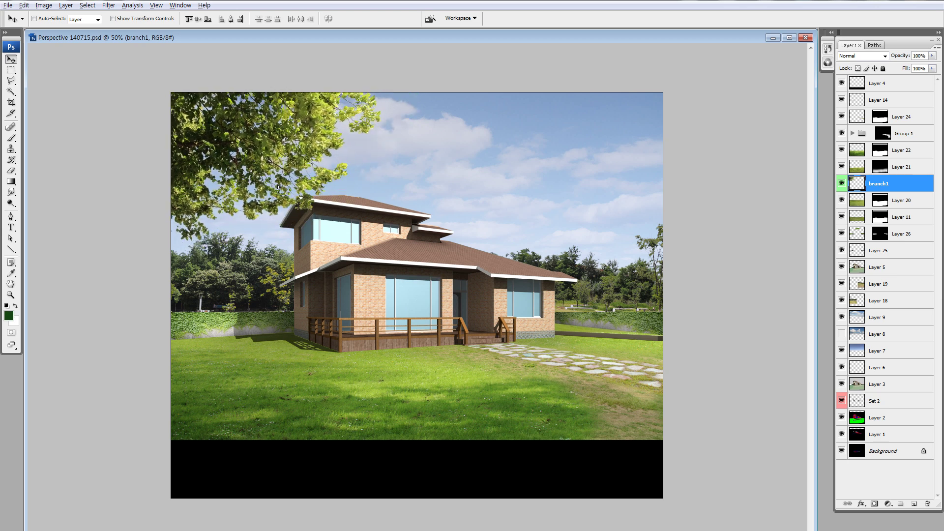
# Duplicate the branch1 layer and move the copy toward the upper right.
pyautogui.hotkey('ctrl', '-')
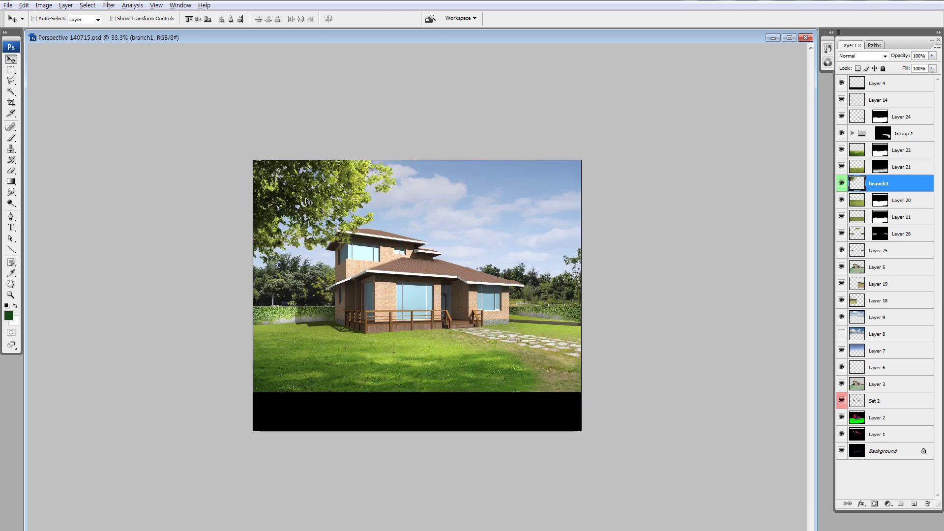
pyautogui.hotkey('ctrl', 'j')
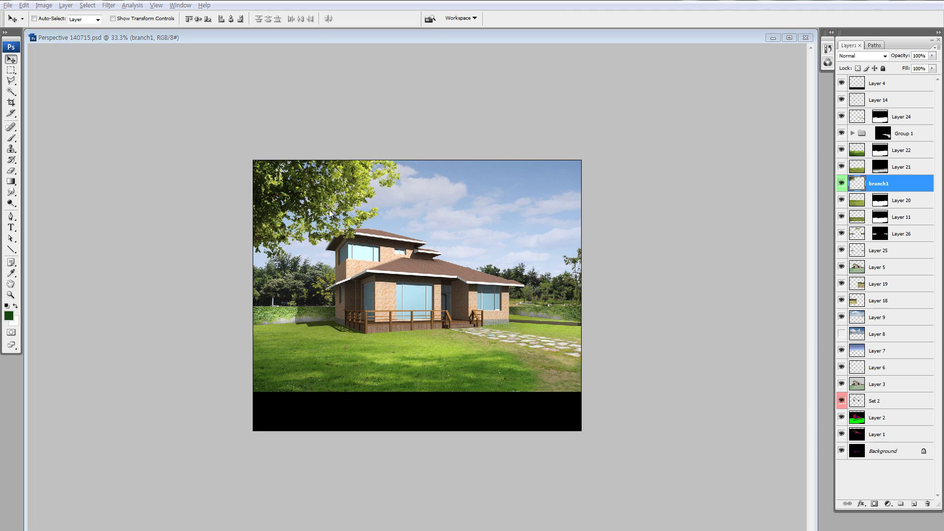
pyautogui.press('Return')
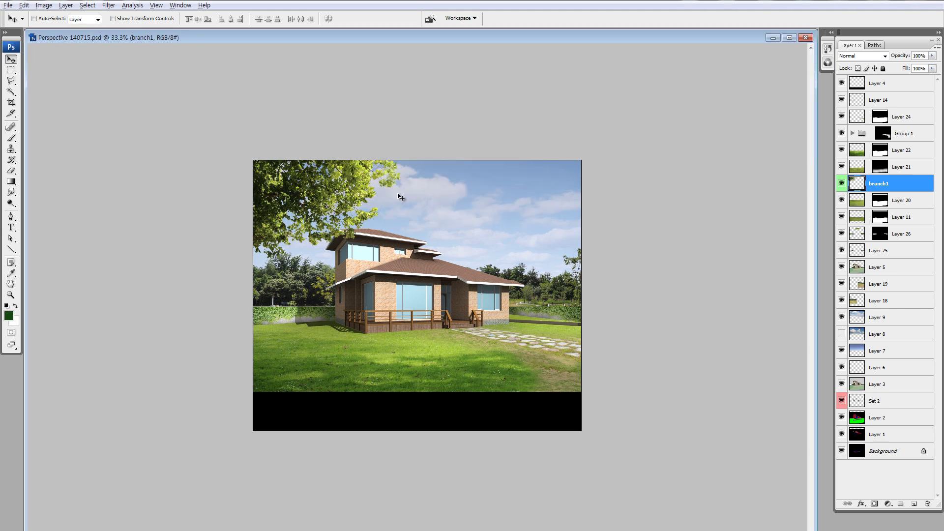
pyautogui.hotkey('ctrl', 'j')
pyautogui.moveTo(319, 204); pyautogui.dragTo(476, 202)
# Flip the branch copy horizontally, fit it into the top-right corner, then hide both branch layers.
pyautogui.hotkey('ctrl', 't')
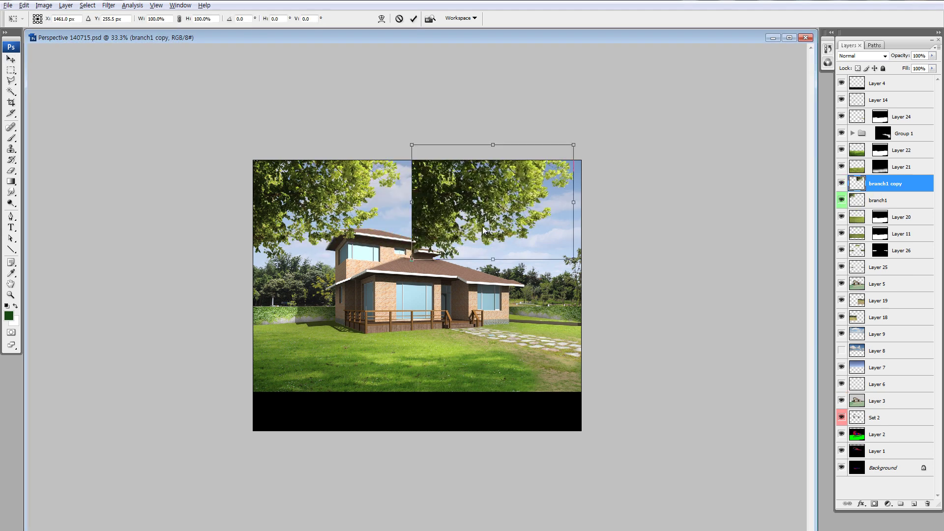
pyautogui.rightClick(461, 196)
pyautogui.click(499, 323)
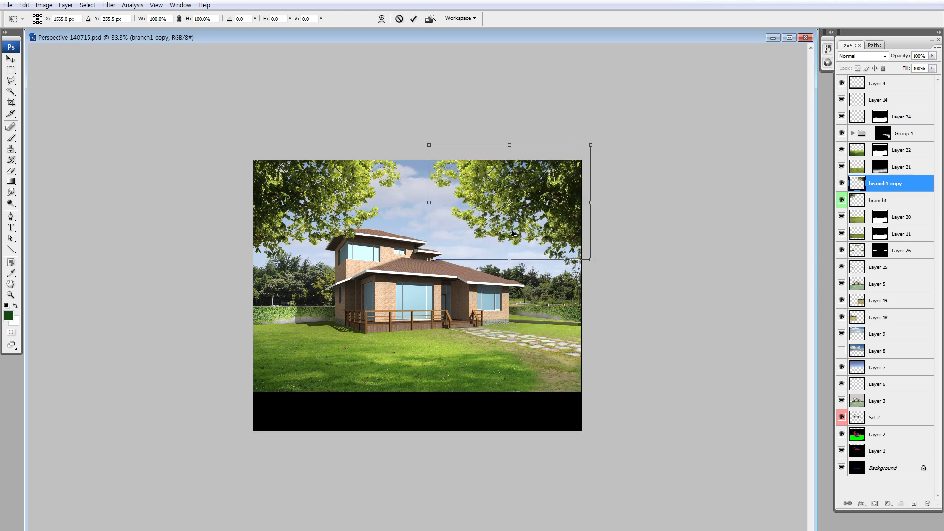
pyautogui.moveTo(494, 228); pyautogui.dragTo(505, 235)
pyautogui.press('Return')
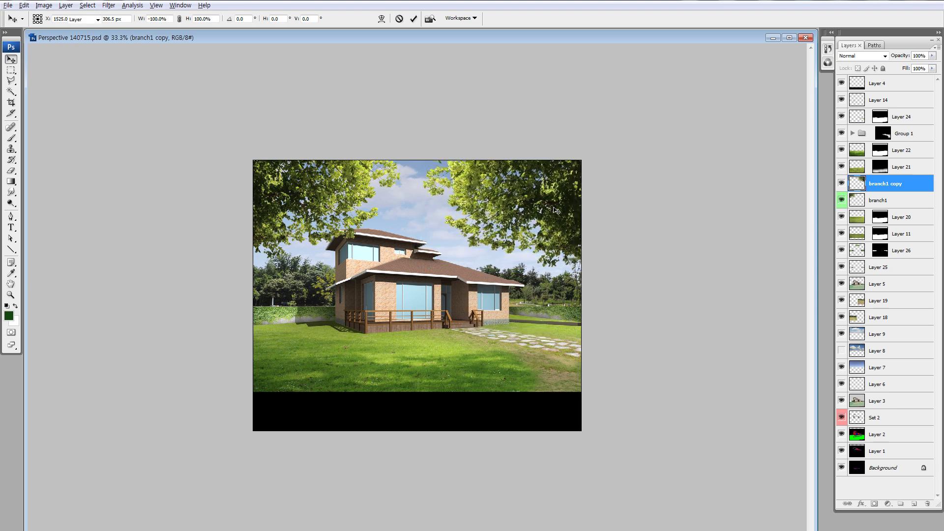
pyautogui.click(841, 183)
pyautogui.click(841, 200)
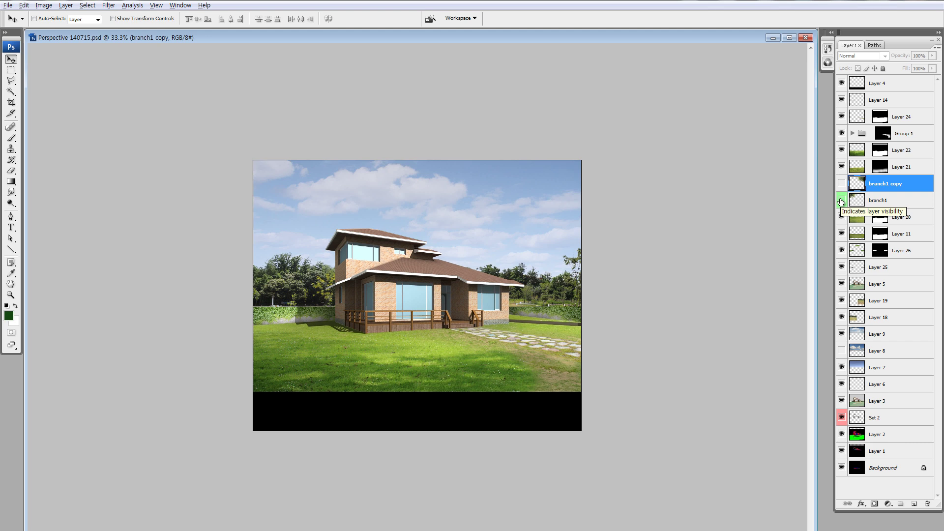
# Compare the two branch layers and nudge the mirrored copy slightly right.
pyautogui.click(842, 200)
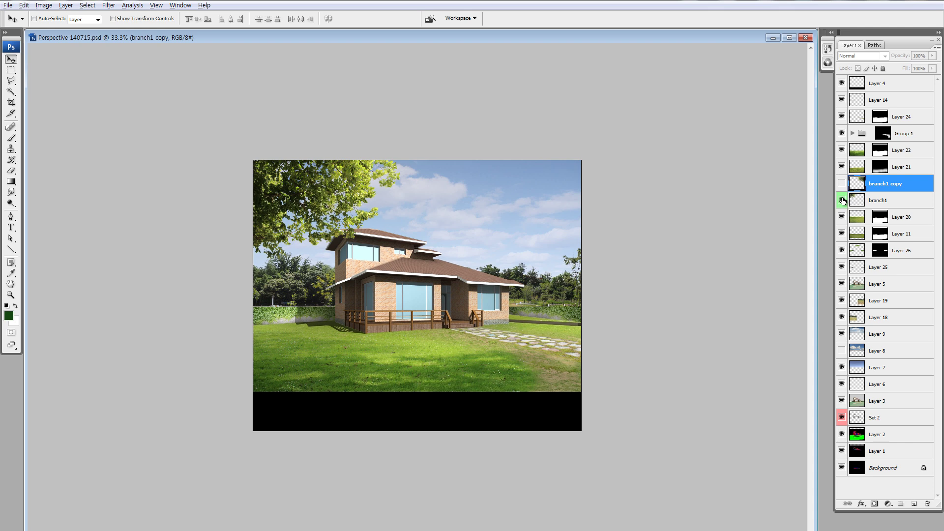
pyautogui.click(842, 200)
pyautogui.click(842, 183)
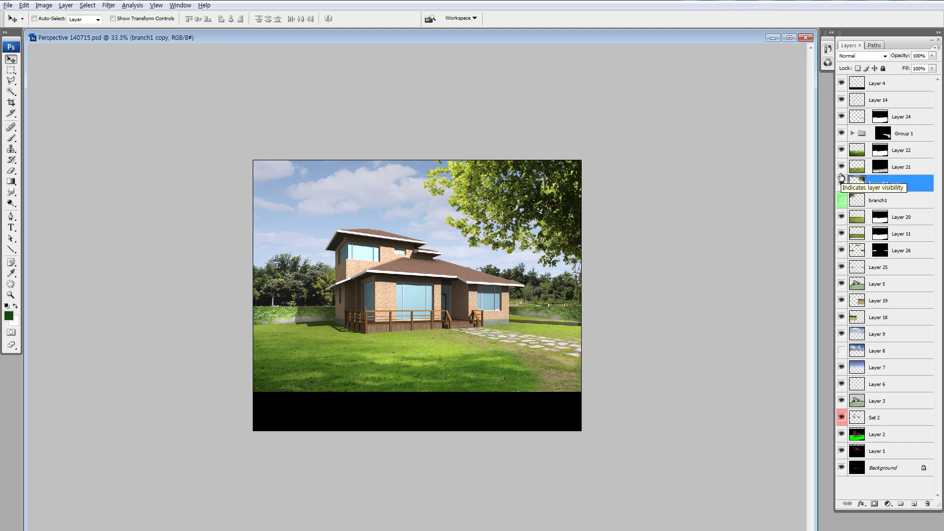
pyautogui.moveTo(531, 212); pyautogui.dragTo(547, 213)
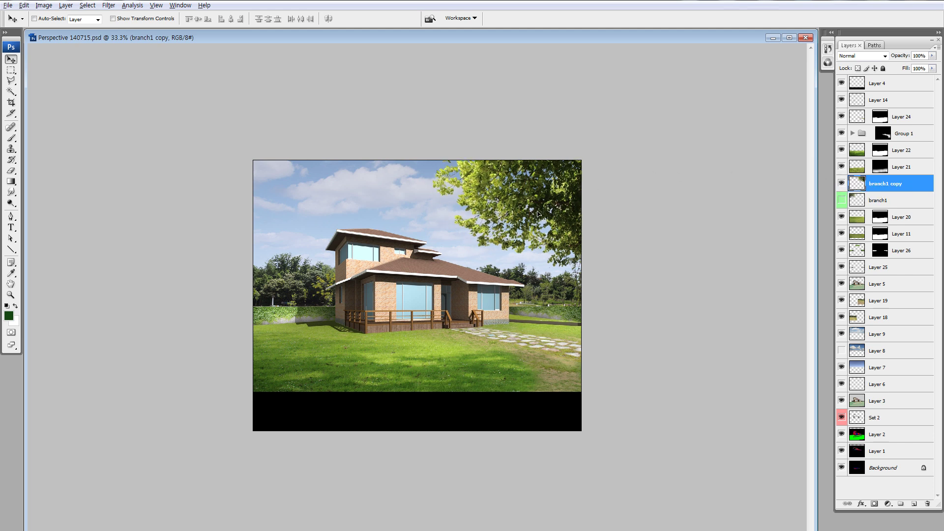
pyautogui.click(841, 183)
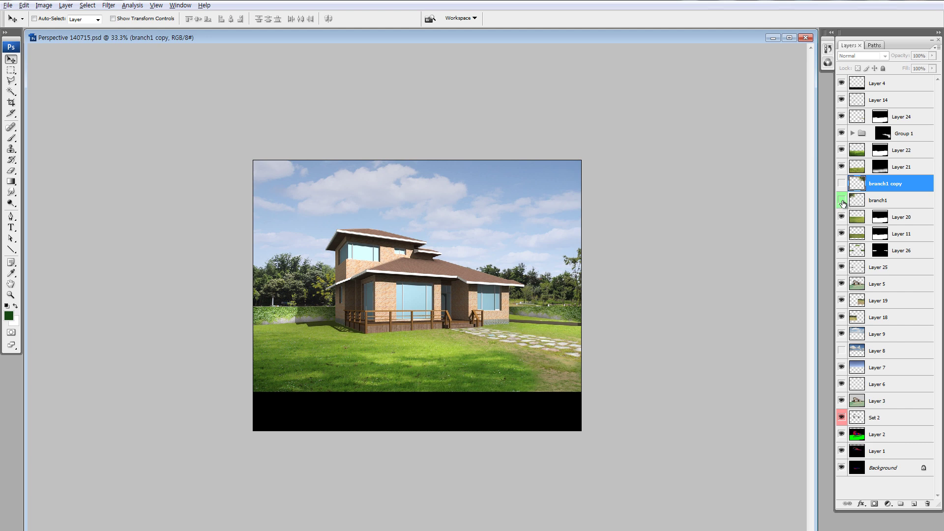
# Toggle the left and right branch layers on and off to compare them.
pyautogui.click(841, 200)
pyautogui.click(841, 184)
pyautogui.click(841, 183)
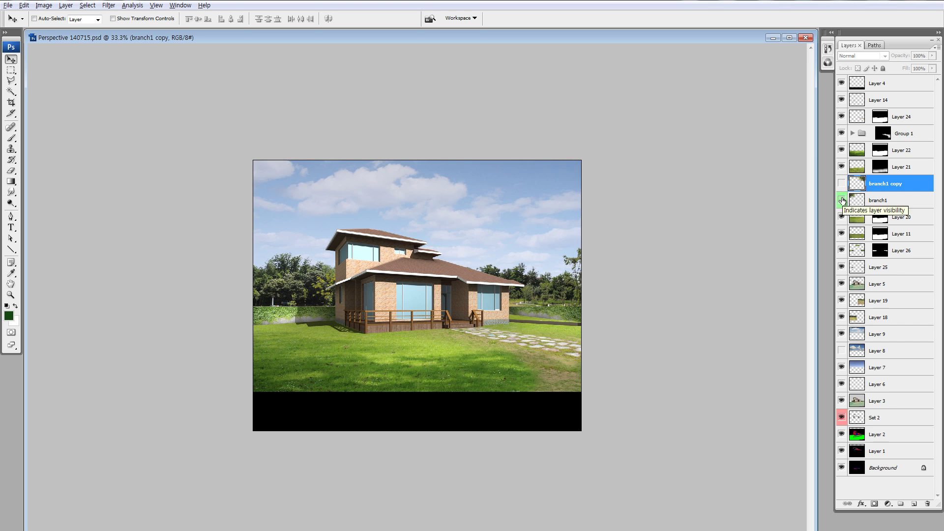
pyautogui.click(841, 200)
pyautogui.click(841, 200)
pyautogui.click(841, 184)
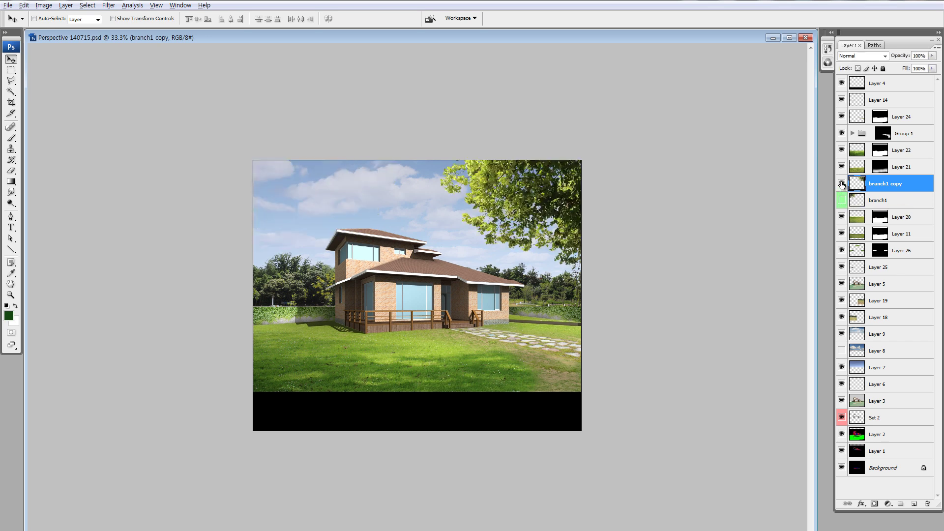
pyautogui.click(841, 200)
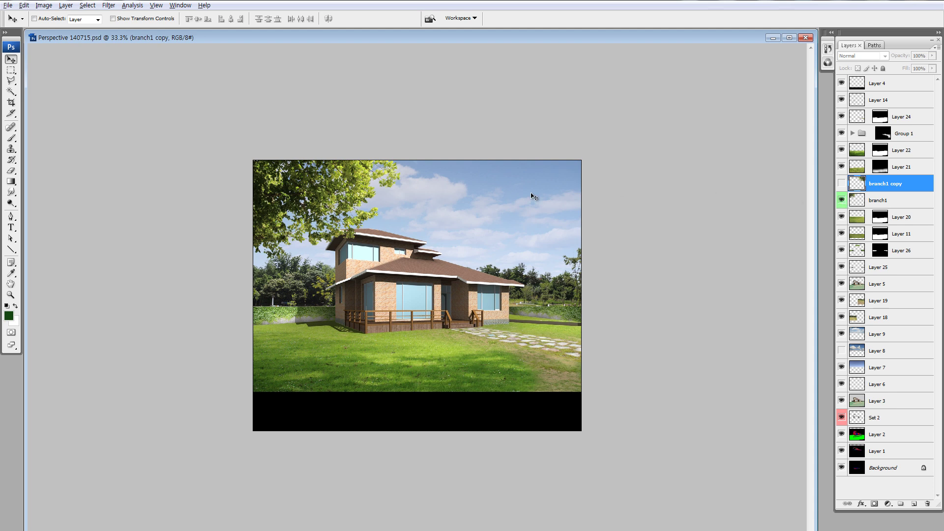
# Make branch1 the active visible layer and move the left branch down and right.
pyautogui.keyDown('ctrl'); pyautogui.click(348, 191); pyautogui.keyUp('ctrl')
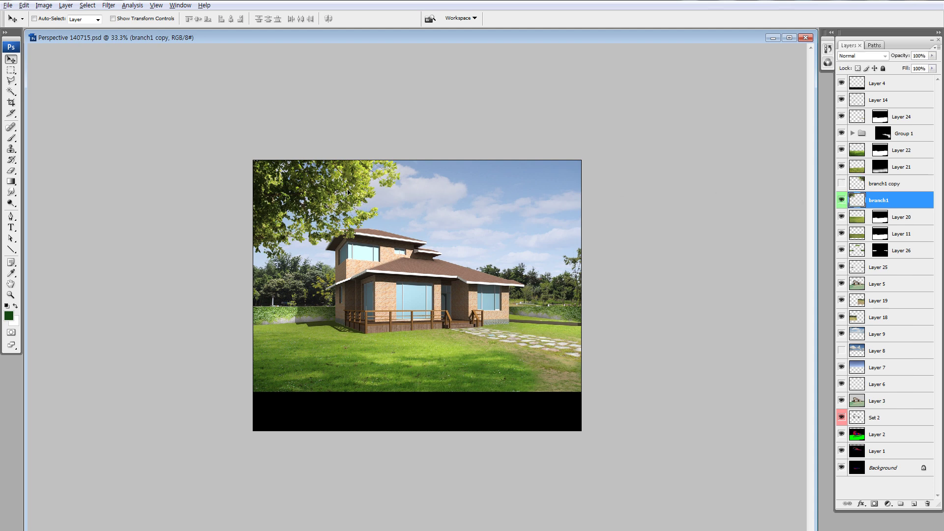
pyautogui.click(842, 199)
pyautogui.click(858, 186)
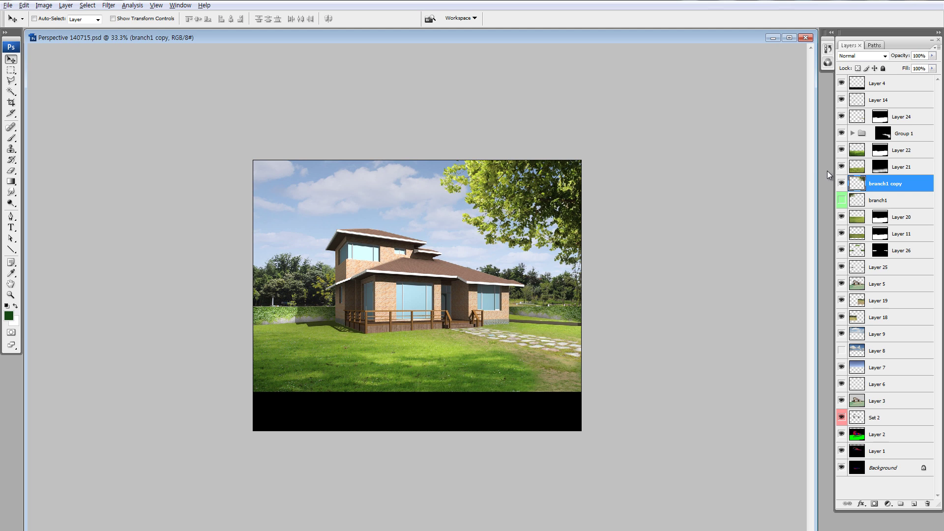
pyautogui.click(842, 183)
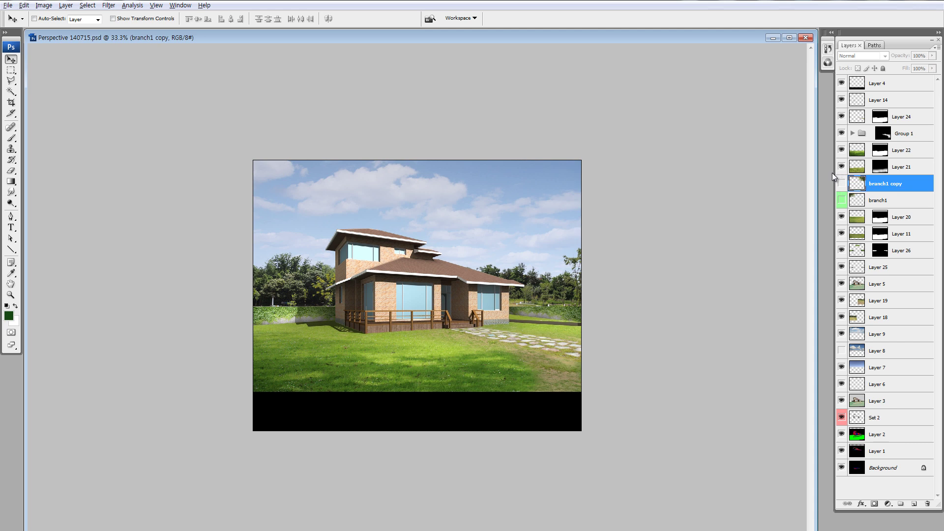
pyautogui.click(842, 200)
pyautogui.click(842, 200)
pyautogui.moveTo(332, 216)
pyautogui.mouseDown()
pyautogui.moveTo(343, 234)
pyautogui.moveTo(383, 216)
pyautogui.mouseUp()
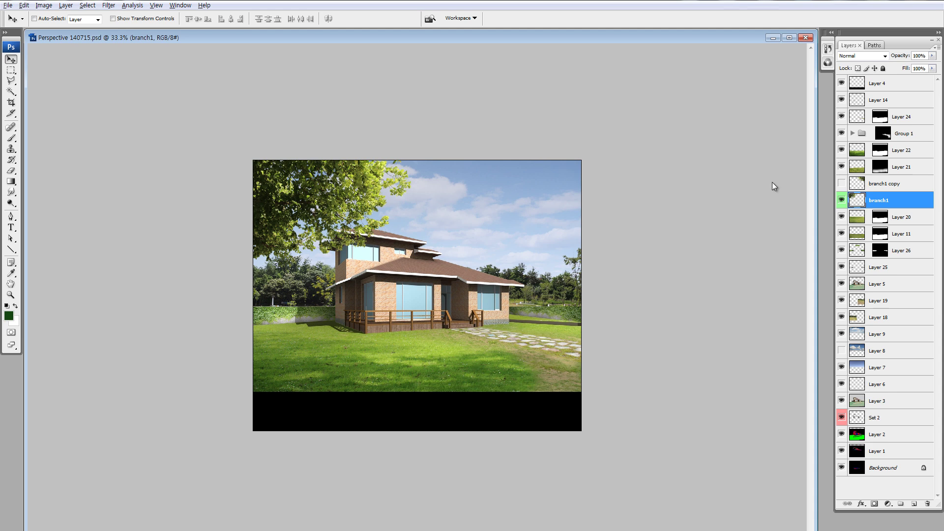
# Try enlarging the right branch to about 127%, then undo it and the left branch's move.
pyautogui.click(843, 184)
pyautogui.moveTo(540, 209); pyautogui.dragTo(499, 211)
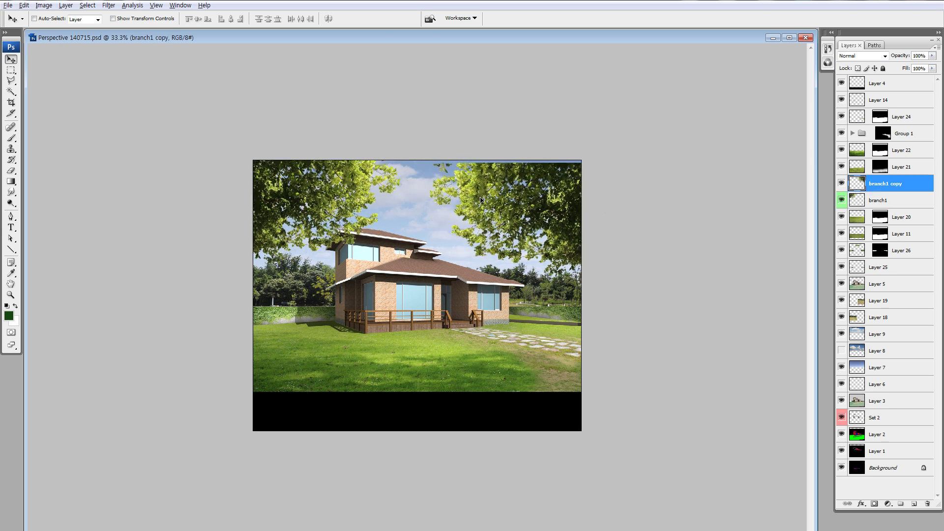
pyautogui.hotkey('ctrl', 't')
pyautogui.moveTo(433, 164); pyautogui.dragTo(407, 136)
pyautogui.moveTo(521, 207)
pyautogui.mouseDown()
pyautogui.moveTo(498, 205)
pyautogui.moveTo(529, 228)
pyautogui.mouseUp()
pyautogui.press('Return')
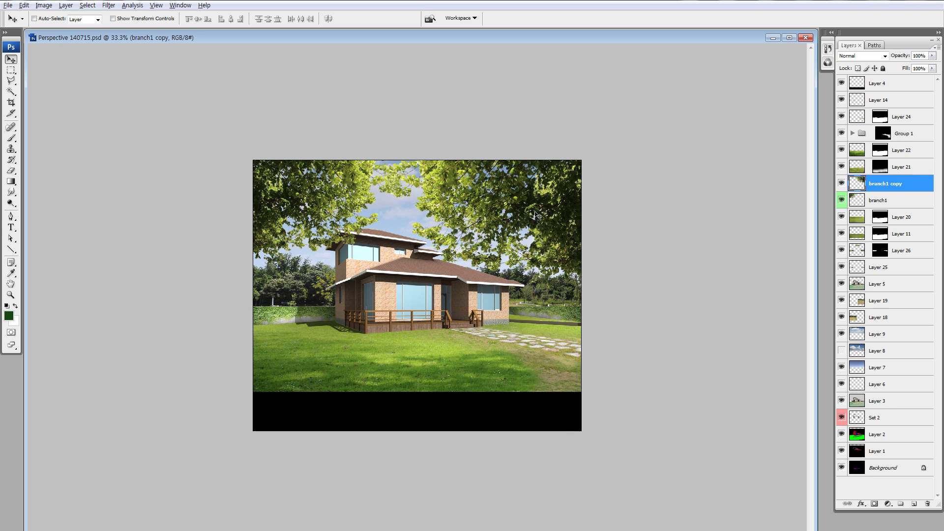
pyautogui.hotkey('ctrl', 'z')
pyautogui.hotkey('alt', '[')
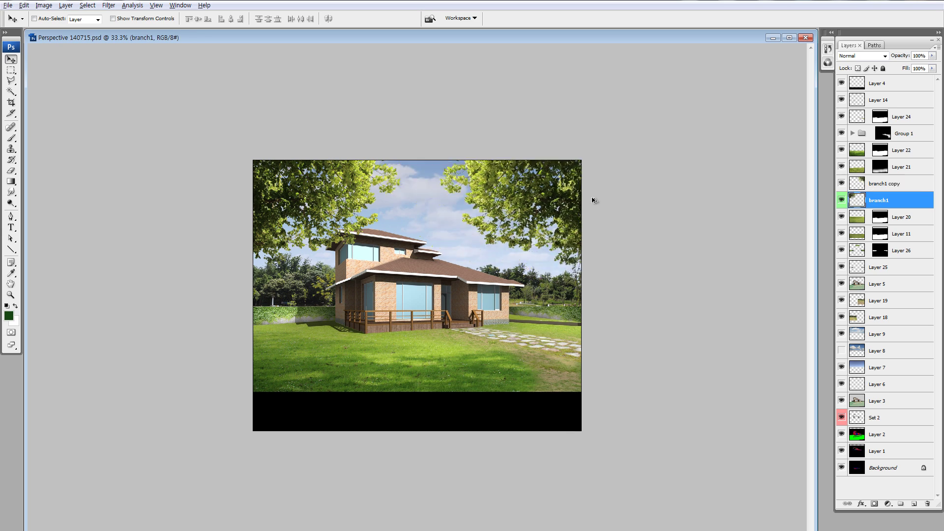
pyautogui.hotkey('ctrl', 'alt', 'z')
pyautogui.hotkey('ctrl', 'alt', 'z')
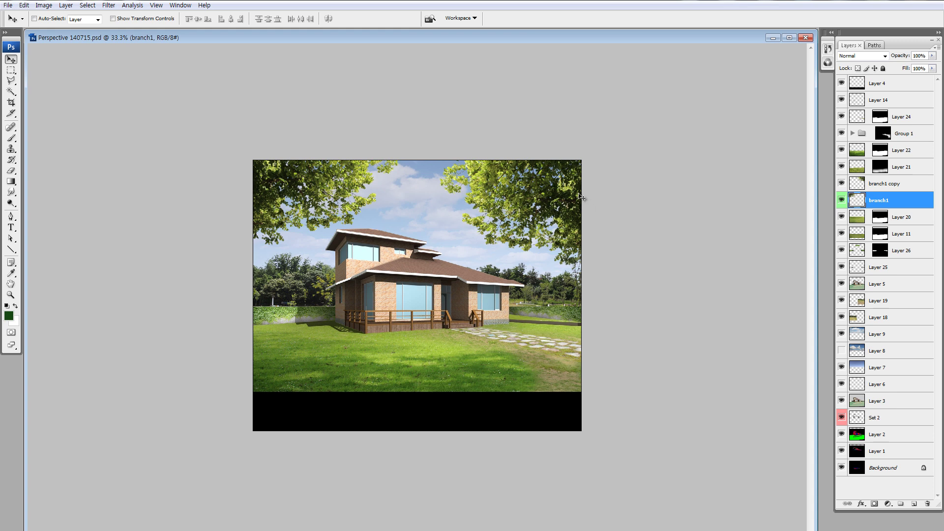
# Hide both branch1 and branch1 copy layers.
pyautogui.click(841, 183)
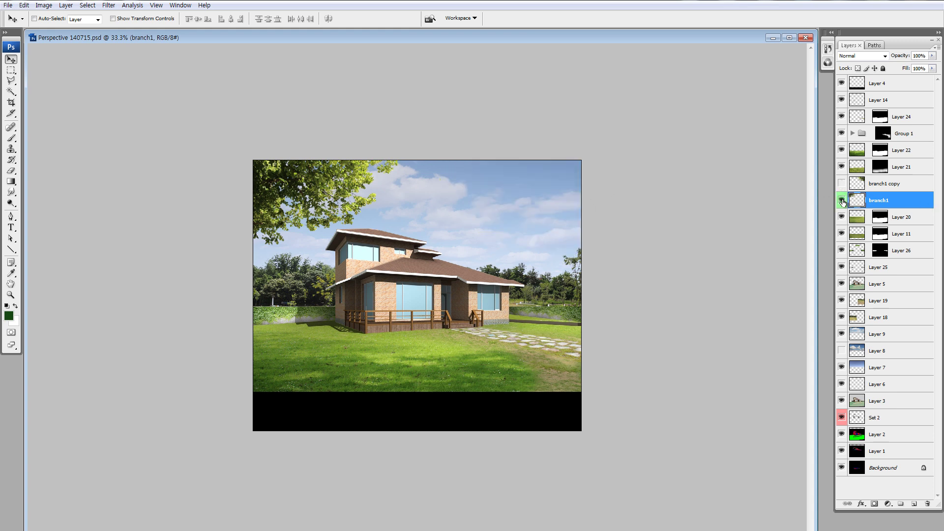
pyautogui.click(841, 200)
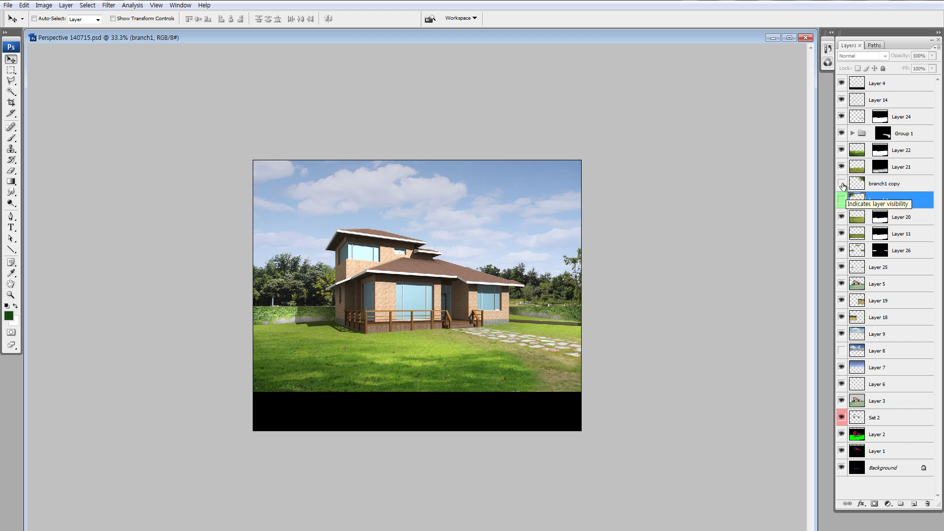
pyautogui.click(842, 184)
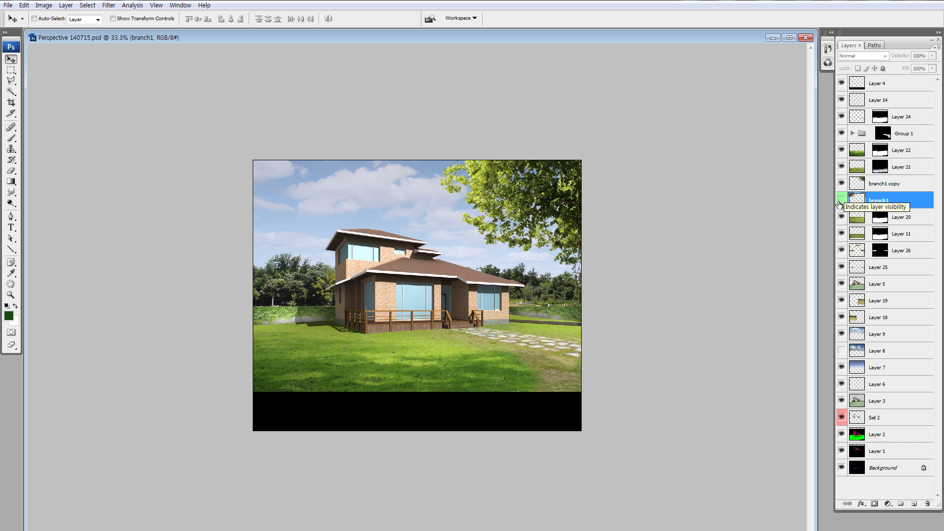
pyautogui.click(841, 201)
pyautogui.click(841, 184)
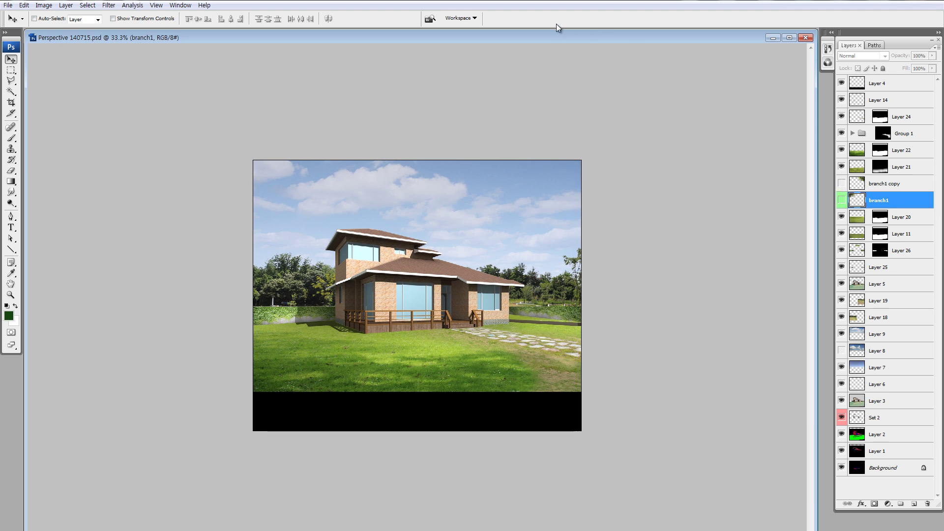
# Minimize branch1.psd, reposition the composite window and open the File menu.
pyautogui.moveTo(568, 40)
pyautogui.mouseDown()
pyautogui.moveTo(660, 38)
pyautogui.moveTo(608, 58)
pyautogui.moveTo(582, 131)
pyautogui.mouseUp()
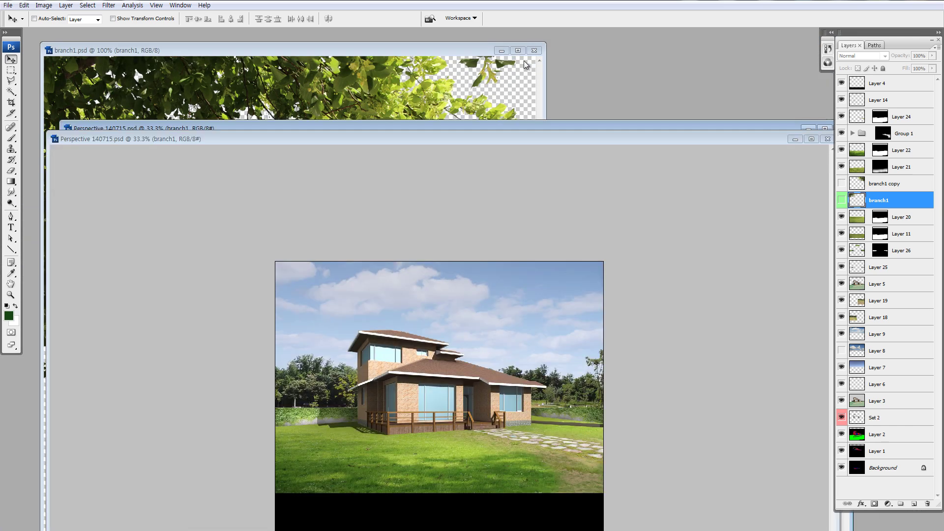
pyautogui.click(500, 51)
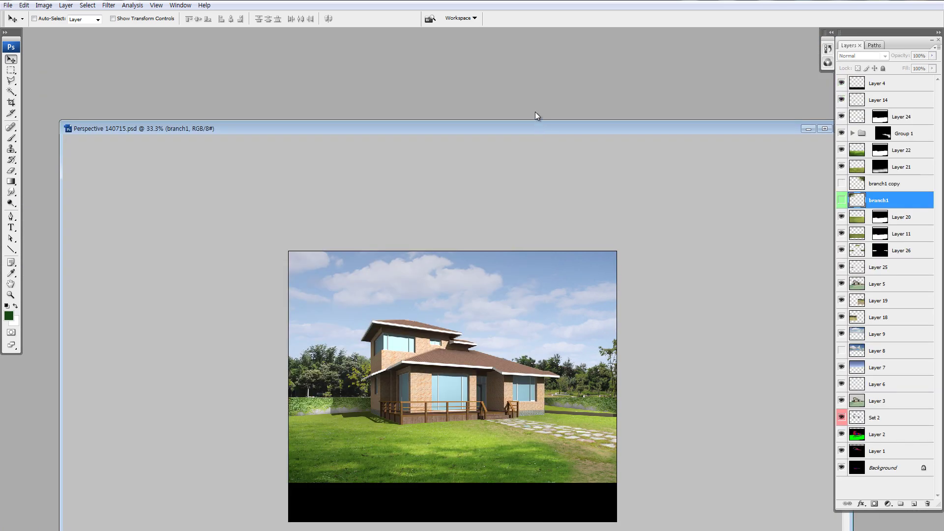
pyautogui.moveTo(538, 129); pyautogui.dragTo(522, 81)
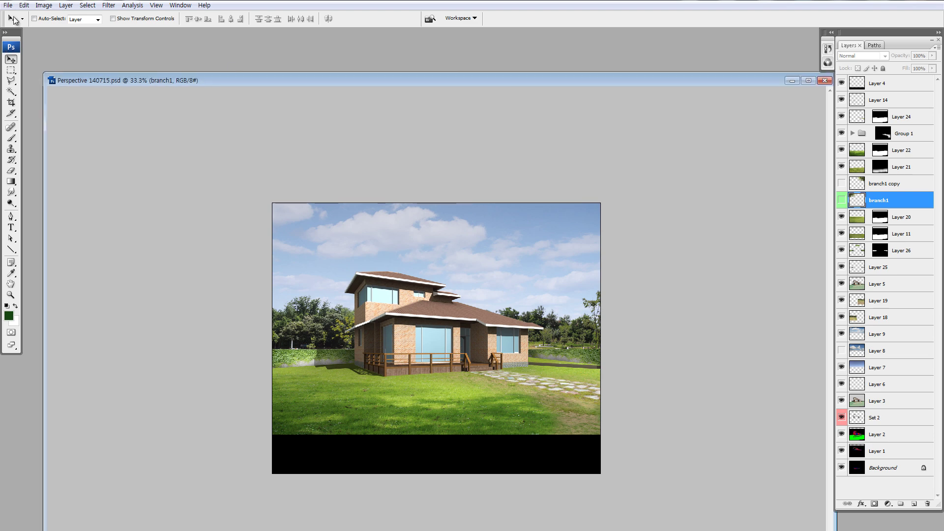
pyautogui.click(9, 5)
# Create a new document and crop it to a rectangular marquee selection.
pyautogui.click(20, 15)
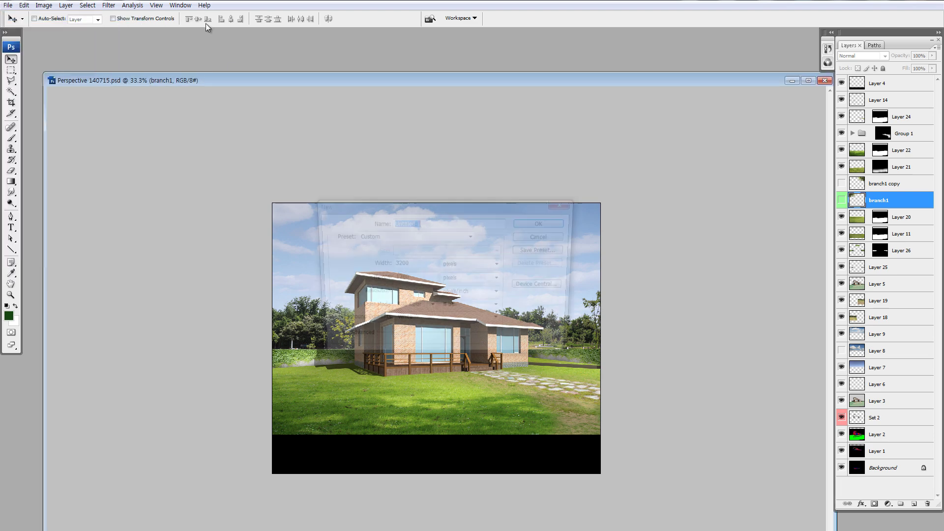
pyautogui.click(529, 225)
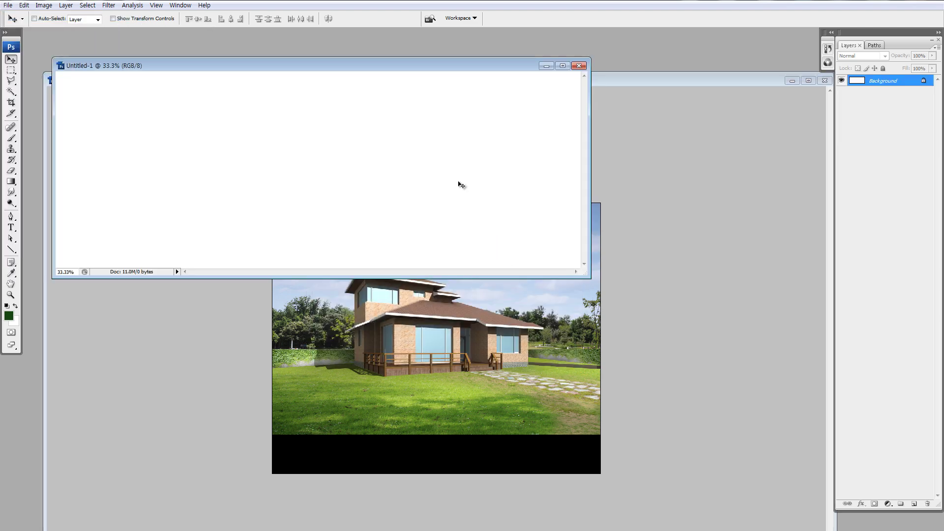
pyautogui.press('m')
pyautogui.moveTo(307, 93); pyautogui.dragTo(494, 232)
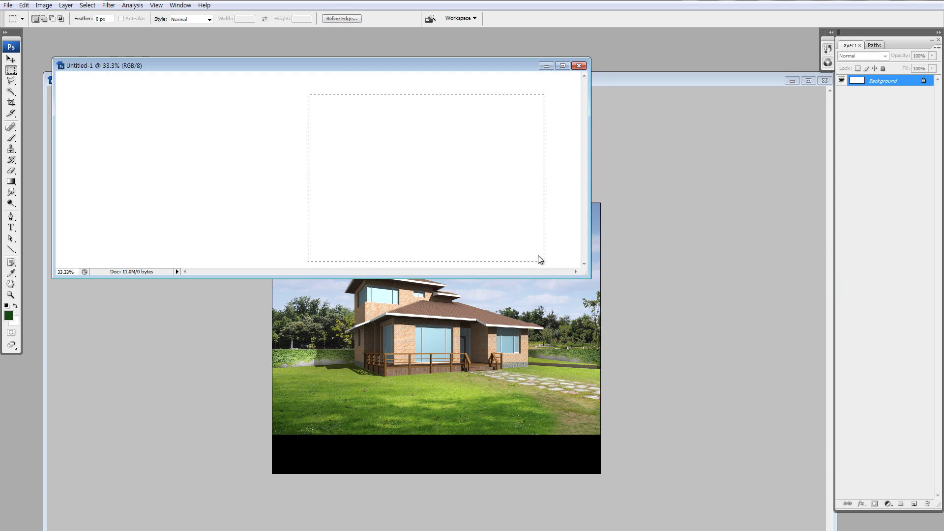
pyautogui.hotkey('alt', 'i')
pyautogui.press('p')
pyautogui.moveTo(299, 245); pyautogui.dragTo(710, 421)
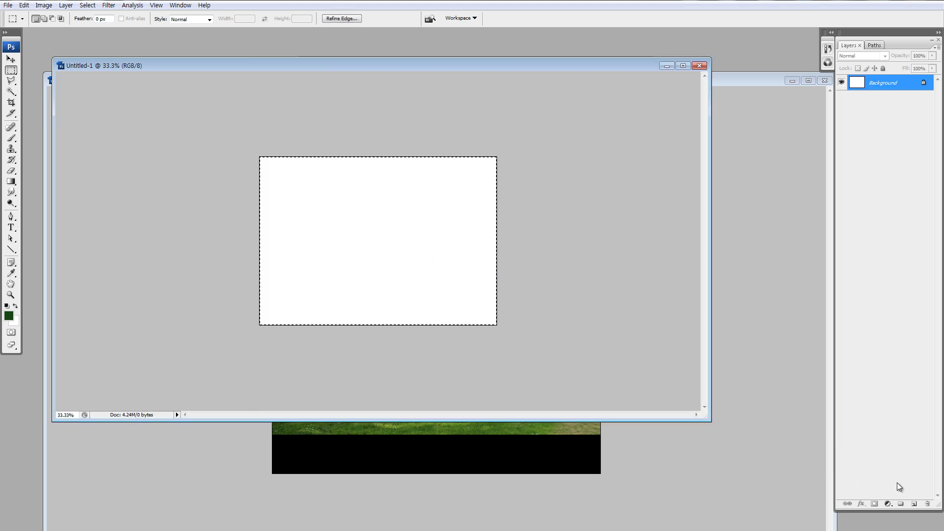
# Add new layers and fill the canvas's lower band with dark green on Layer 2.
pyautogui.click(914, 503)
pyautogui.hotkey('ctrl', 'd')
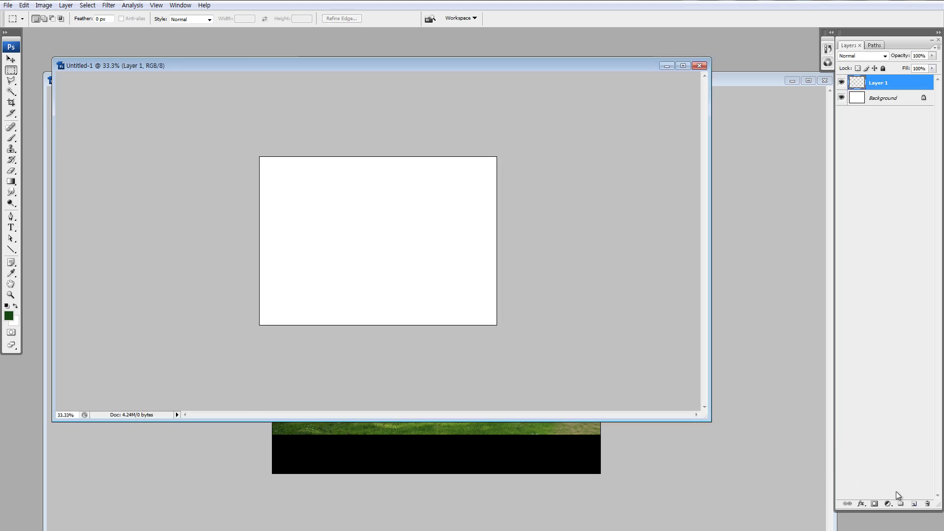
pyautogui.hotkey('ctrl', '+')
pyautogui.click(863, 99)
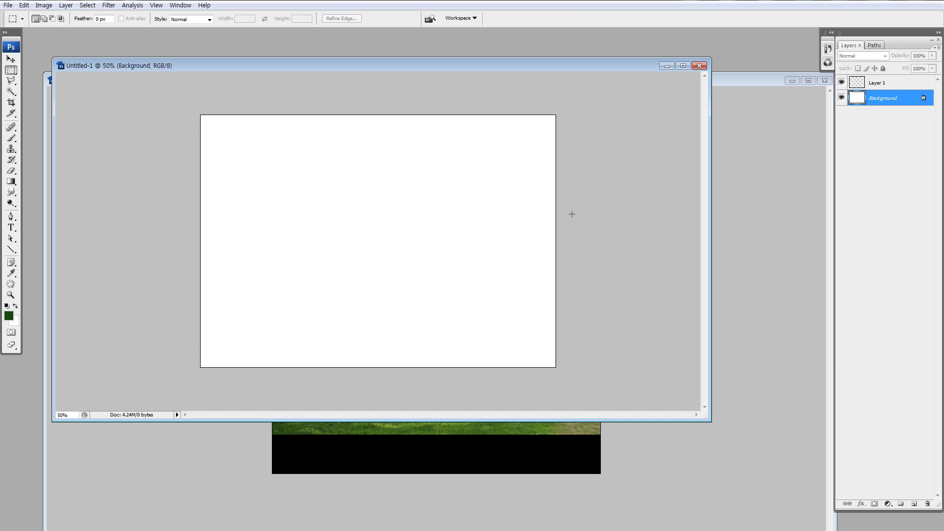
pyautogui.hotkey('ctrl', 'shift', 'd')
pyautogui.hotkey('ctrl', 'j')
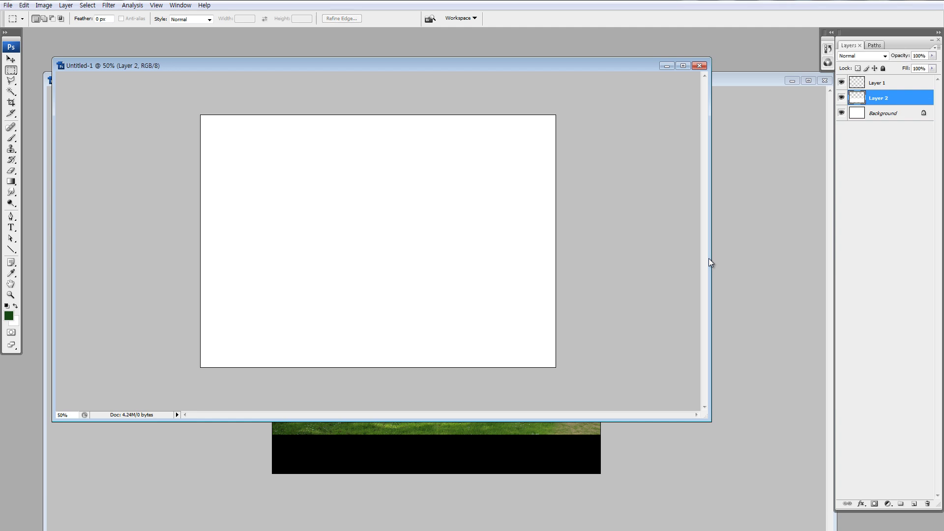
pyautogui.keyDown('ctrl'); pyautogui.click(858, 98); pyautogui.keyUp('ctrl')
pyautogui.hotkey('alt', 'BackSpace')
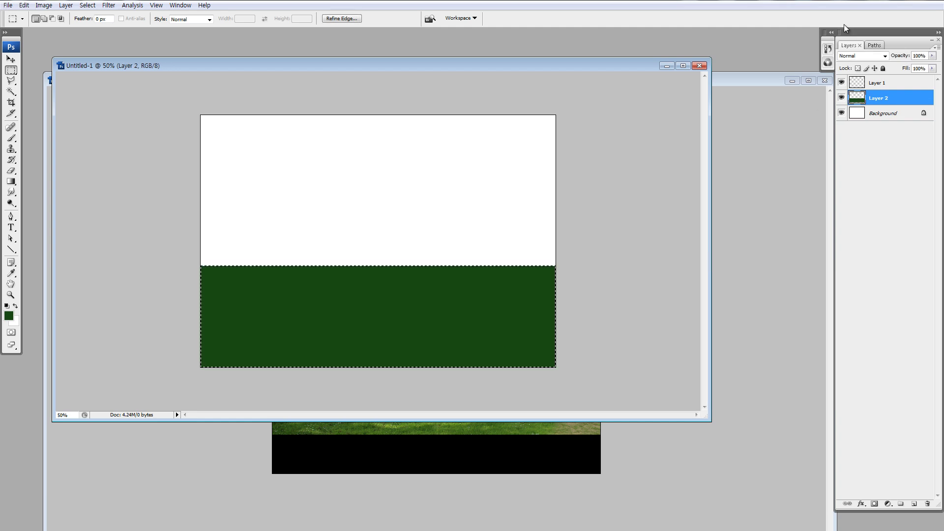
pyautogui.hotkey('ctrl', 'd')
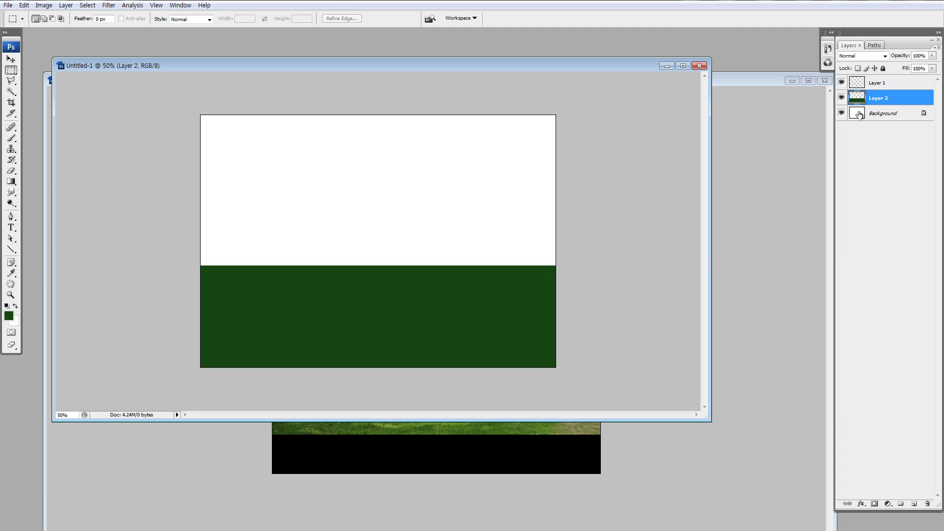
# Tint the Background pale lavender with Hue/Saturation and Color Balance.
pyautogui.click(846, 118)
pyautogui.hotkey('ctrl', 'u')
pyautogui.moveTo(728, 296); pyautogui.dragTo(724, 295)
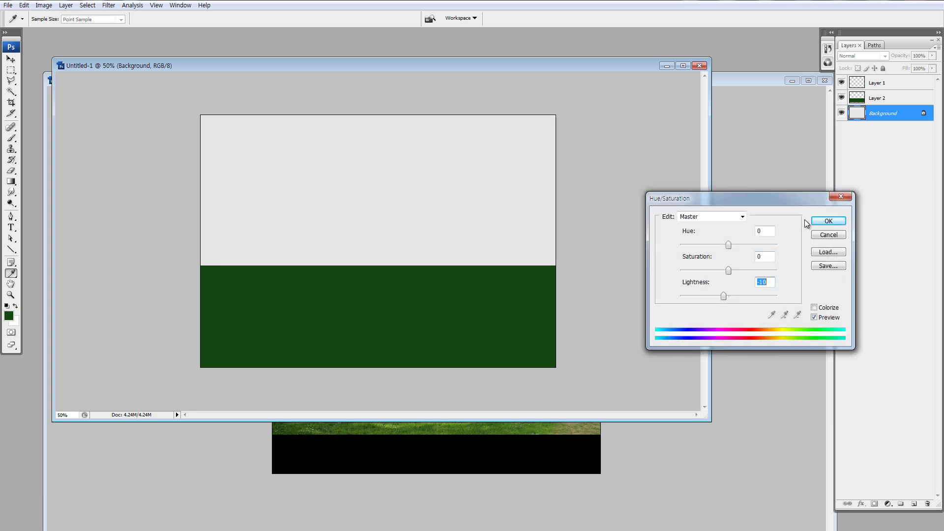
pyautogui.hotkey('ctrl', 'b')
pyautogui.moveTo(664, 265)
pyautogui.mouseDown()
pyautogui.moveTo(615, 265)
pyautogui.moveTo(713, 277)
pyautogui.mouseUp()
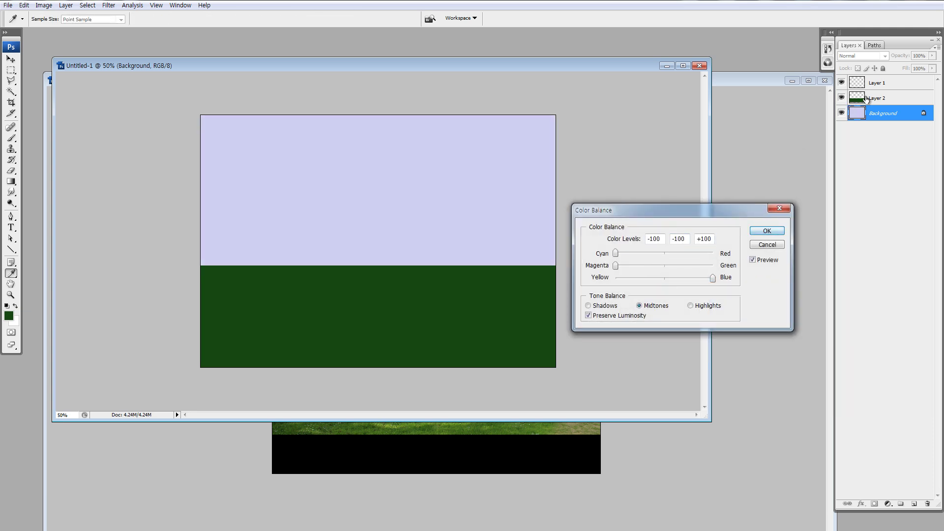
pyautogui.press('Return')
# Add an empty Layer 3 above Layer 2 and make Layer 1 active.
pyautogui.click(877, 98)
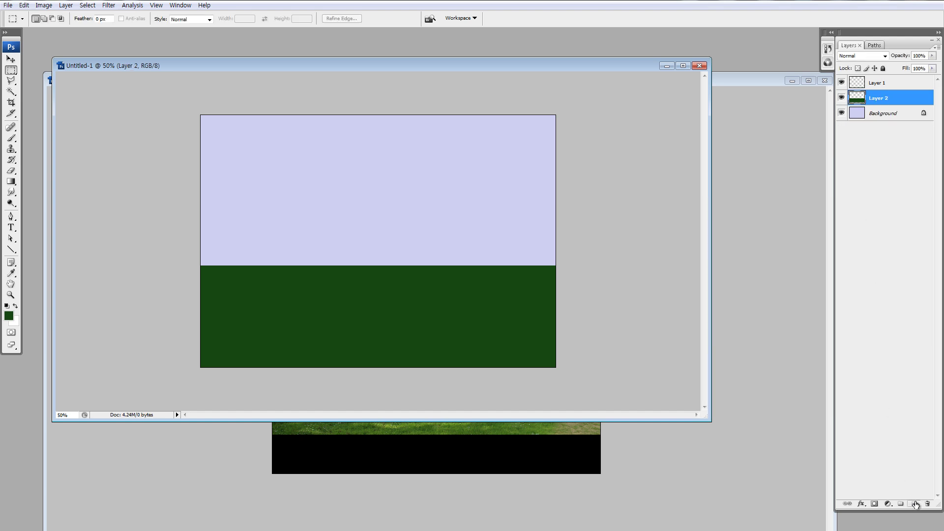
pyautogui.click(914, 503)
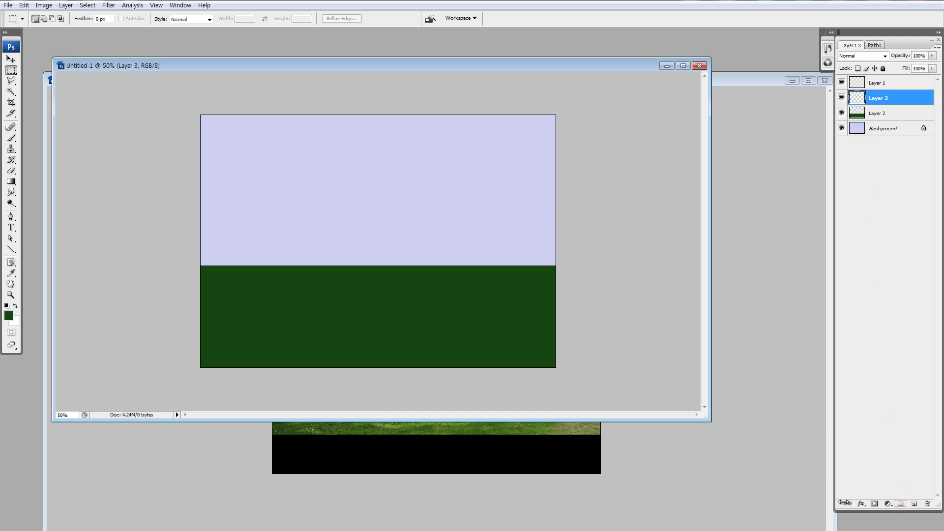
pyautogui.click(865, 82)
# Brush the house walls, roof curve and right wall down to the grass in black.
pyautogui.press('b')
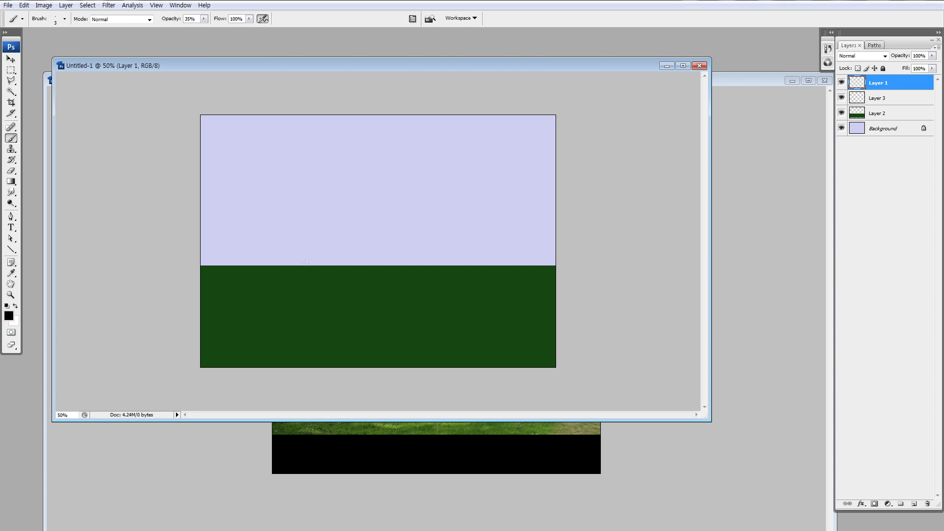
pyautogui.moveTo(344, 207); pyautogui.dragTo(352, 232)
pyautogui.hotkey('ctrl', 'z')
pyautogui.press(']')
pyautogui.press(']')
pyautogui.press(']')
pyautogui.hotkey('ctrl', 'z')
pyautogui.press('0')
pyautogui.moveTo(294, 241); pyautogui.dragTo(334, 224)
pyautogui.hotkey('ctrl', 'z')
pyautogui.moveTo(282, 255)
pyautogui.mouseDown()
pyautogui.moveTo(463, 160)
pyautogui.moveTo(461, 284)
pyautogui.mouseUp()
pyautogui.moveTo(460, 123)
pyautogui.mouseDown()
pyautogui.moveTo(526, 156)
pyautogui.moveTo(480, 306)
pyautogui.moveTo(353, 322)
pyautogui.moveTo(280, 301)
pyautogui.moveTo(403, 300)
pyautogui.moveTo(270, 304)
pyautogui.moveTo(457, 303)
pyautogui.mouseUp()
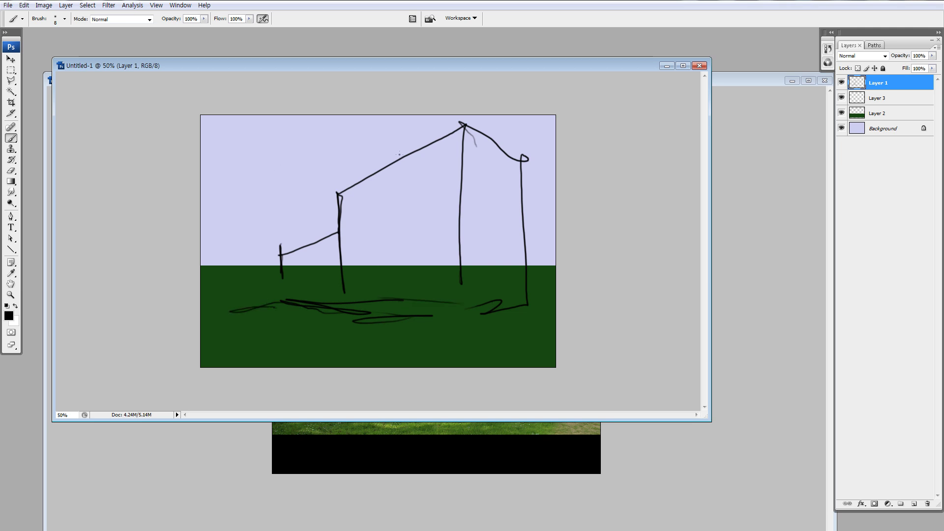
# Scale the house sketch to about 76% and move it right.
pyautogui.hotkey('ctrl', 't')
pyautogui.moveTo(529, 112); pyautogui.dragTo(470, 152)
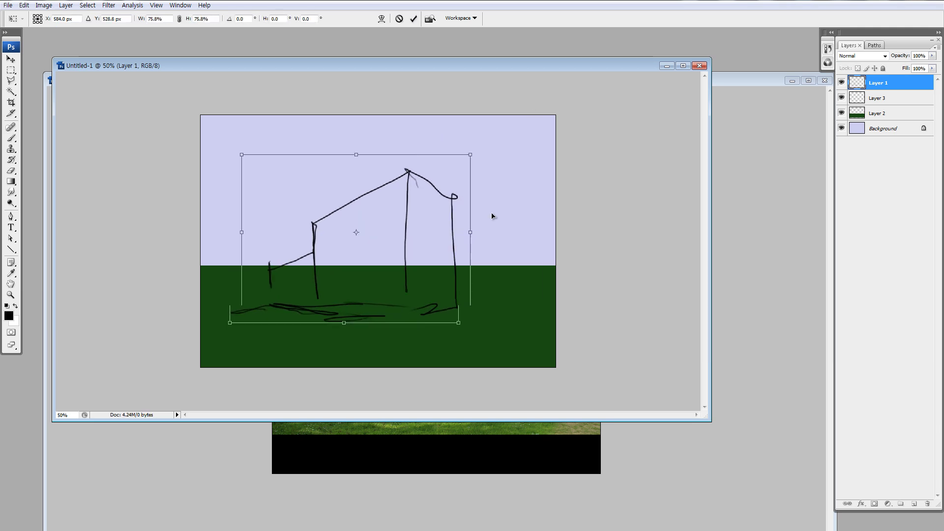
pyautogui.moveTo(452, 237)
pyautogui.mouseDown()
pyautogui.moveTo(504, 221)
pyautogui.moveTo(509, 232)
pyautogui.mouseUp()
pyautogui.press('Return')
pyautogui.press('b')
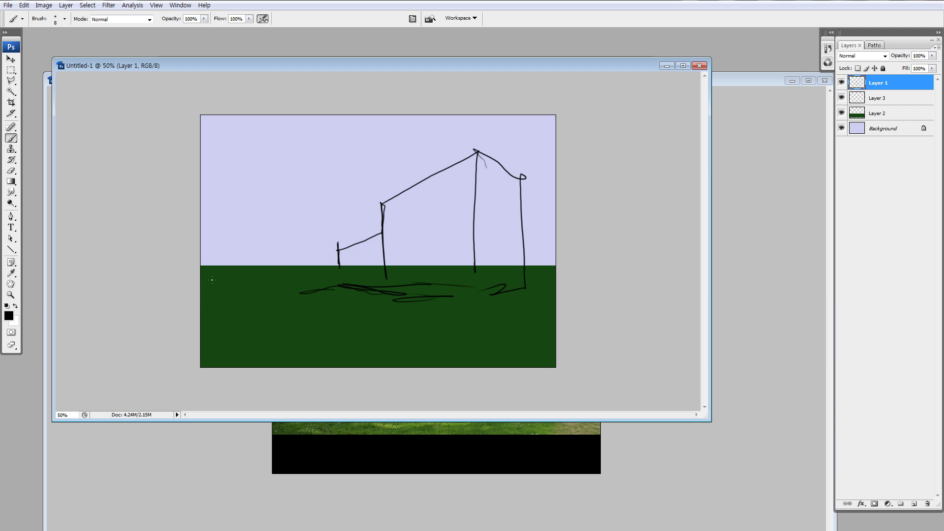
# Sketch a wavy hatched cloud at top left, then undo it.
pyautogui.moveTo(196, 170); pyautogui.dragTo(322, 116)
pyautogui.moveTo(221, 116)
pyautogui.mouseDown()
pyautogui.moveTo(201, 148)
pyautogui.moveTo(230, 153)
pyautogui.moveTo(281, 124)
pyautogui.mouseUp()
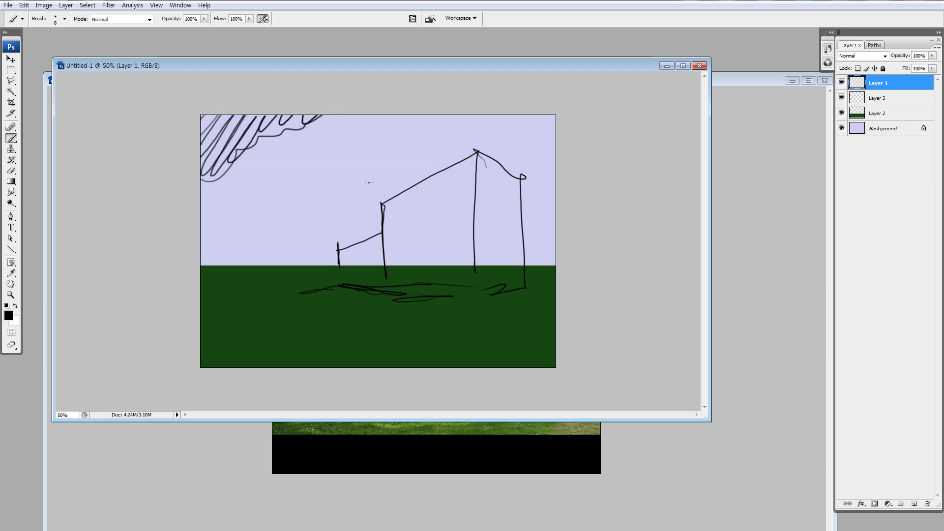
pyautogui.hotkey('ctrl', 'z')
pyautogui.hotkey('ctrl', 'alt', 'z')
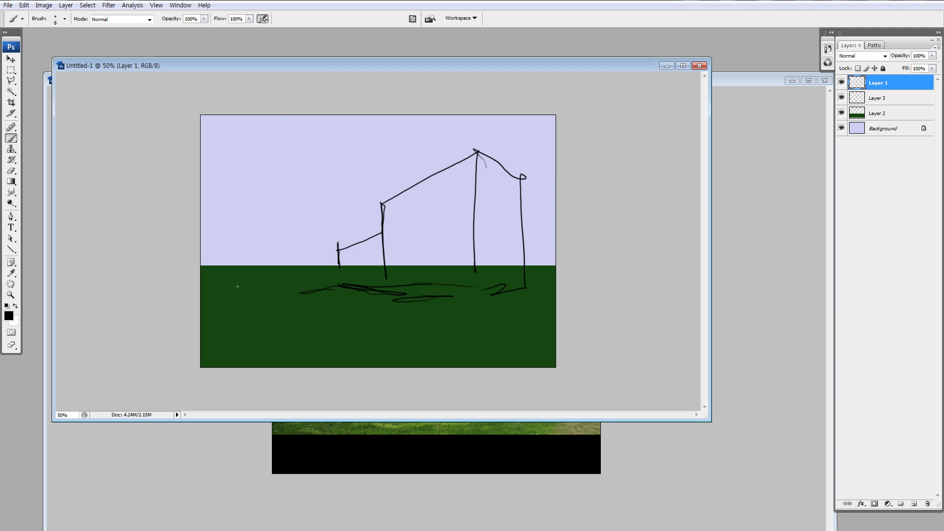
# Add porch rails across the house front and a scalloped cloud in the upper-left sky.
pyautogui.moveTo(339, 265); pyautogui.dragTo(384, 247)
pyautogui.moveTo(393, 214); pyautogui.dragTo(448, 187)
pyautogui.moveTo(386, 252)
pyautogui.mouseDown()
pyautogui.moveTo(464, 223)
pyautogui.moveTo(461, 250)
pyautogui.mouseUp()
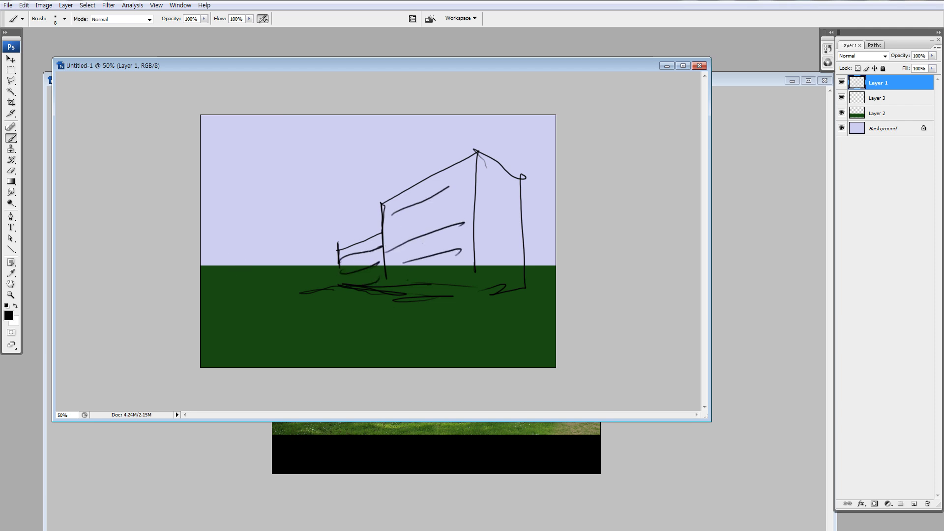
pyautogui.moveTo(408, 280); pyautogui.dragTo(453, 264)
pyautogui.moveTo(450, 115)
pyautogui.mouseDown()
pyautogui.moveTo(303, 256)
pyautogui.moveTo(140, 342)
pyautogui.mouseUp()
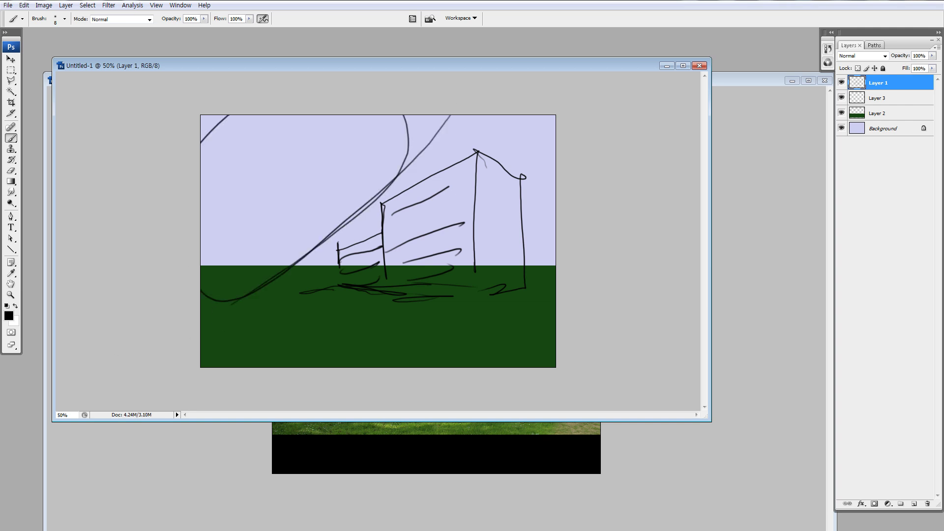
pyautogui.hotkey('ctrl', 'alt', 'z')
pyautogui.hotkey('ctrl', 'alt', 'z')
pyautogui.moveTo(201, 205)
pyautogui.mouseDown()
pyautogui.moveTo(322, 143)
pyautogui.moveTo(346, 104)
pyautogui.mouseUp()
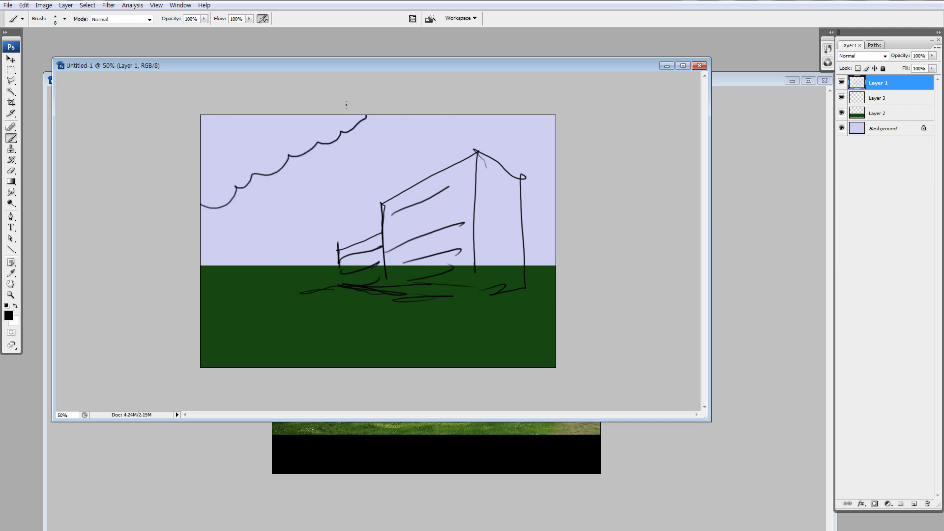
# Back in the house composite, show branch1 copy and reposition it in the upper right.
pyautogui.click(226, 511)
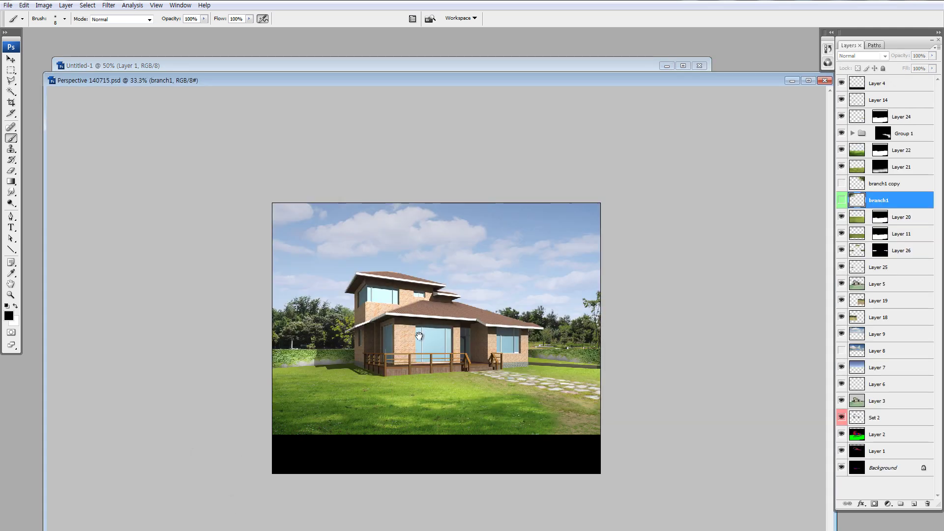
pyautogui.click(842, 184)
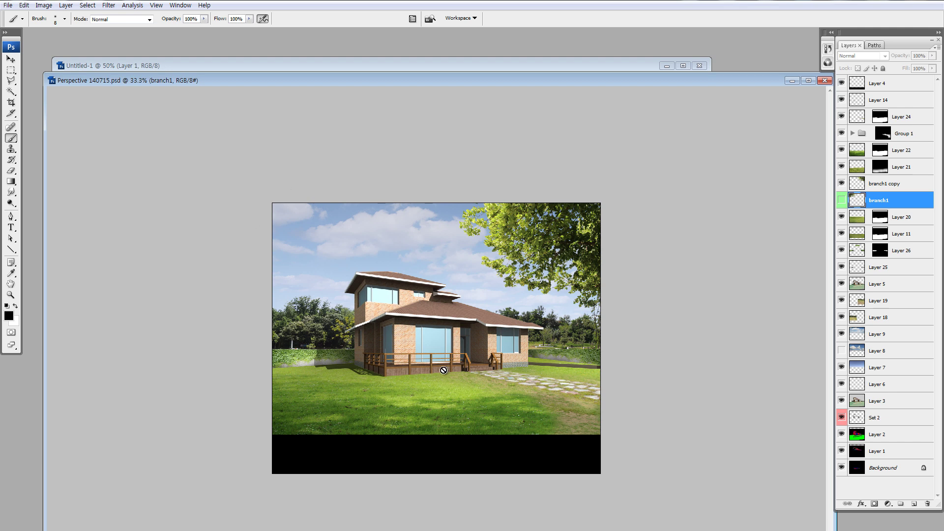
pyautogui.press('v')
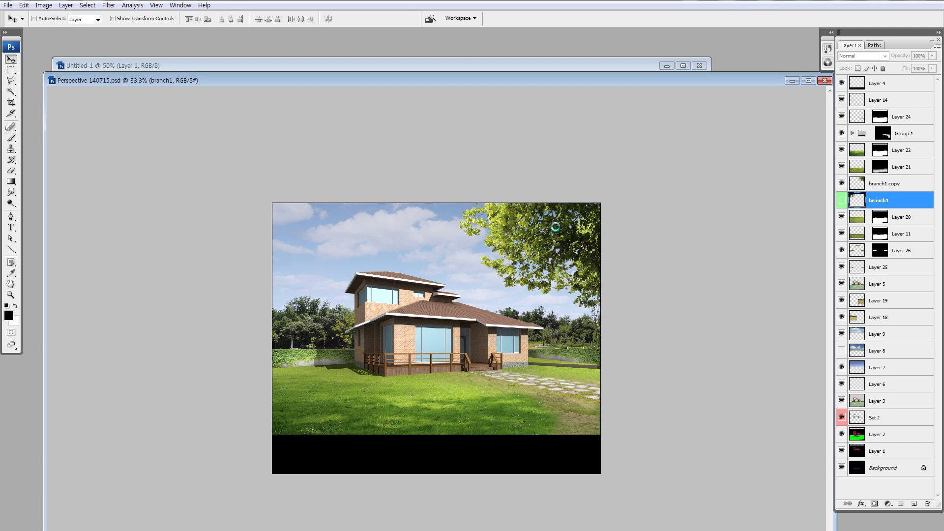
pyautogui.click(855, 185)
pyautogui.moveTo(564, 255)
pyautogui.mouseDown()
pyautogui.moveTo(569, 232)
pyautogui.moveTo(584, 291)
pyautogui.mouseUp()
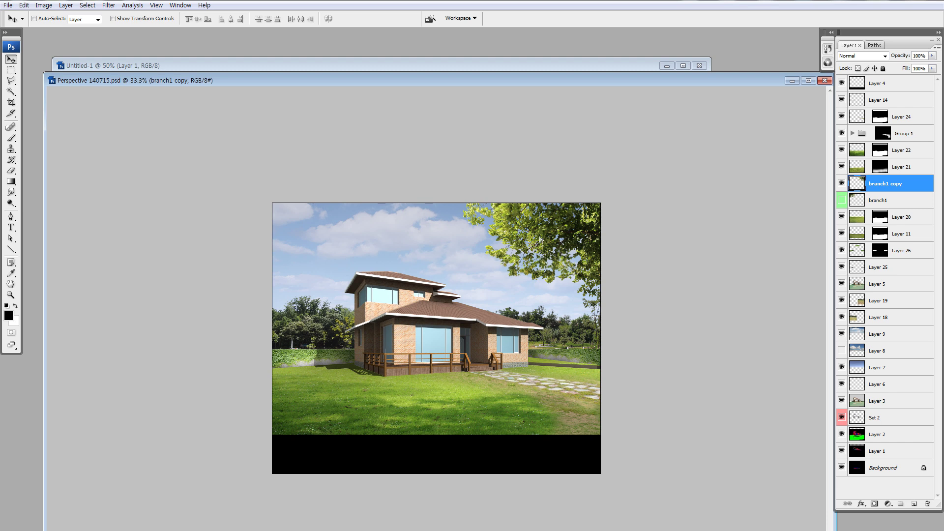
pyautogui.moveTo(540, 239); pyautogui.dragTo(566, 414)
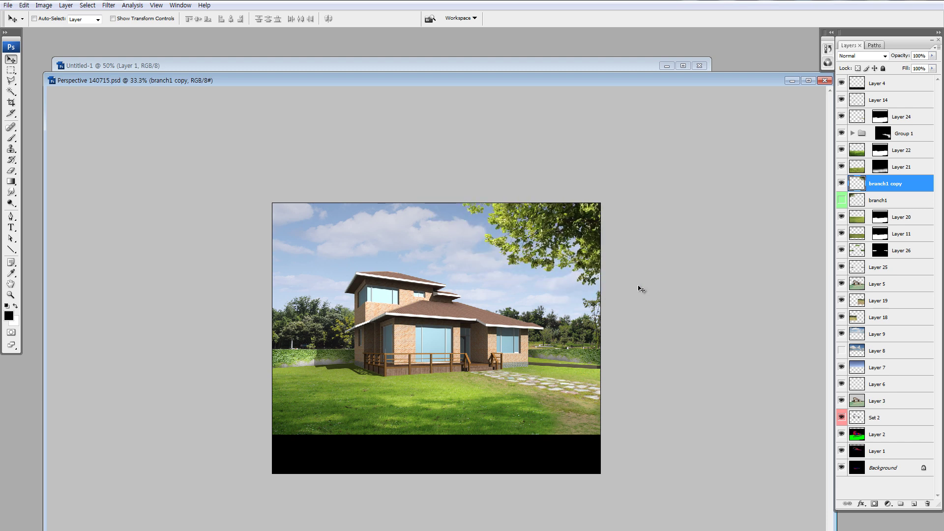
# Switch visibility to the original branch1 and nudge it up and left.
pyautogui.moveTo(841, 188); pyautogui.dragTo(842, 200)
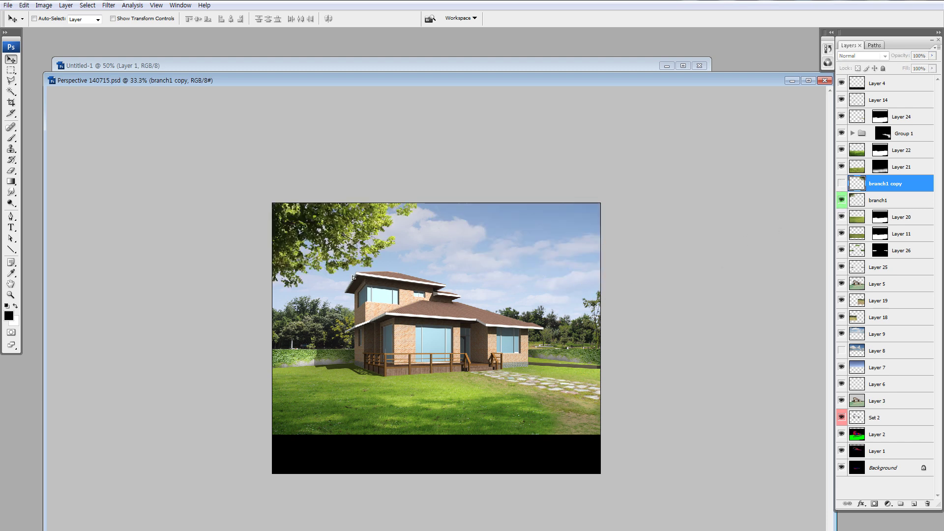
pyautogui.keyDown('ctrl'); pyautogui.click(350, 238); pyautogui.keyUp('ctrl')
pyautogui.moveTo(350, 238)
pyautogui.mouseDown()
pyautogui.moveTo(329, 235)
pyautogui.moveTo(354, 249)
pyautogui.mouseUp()
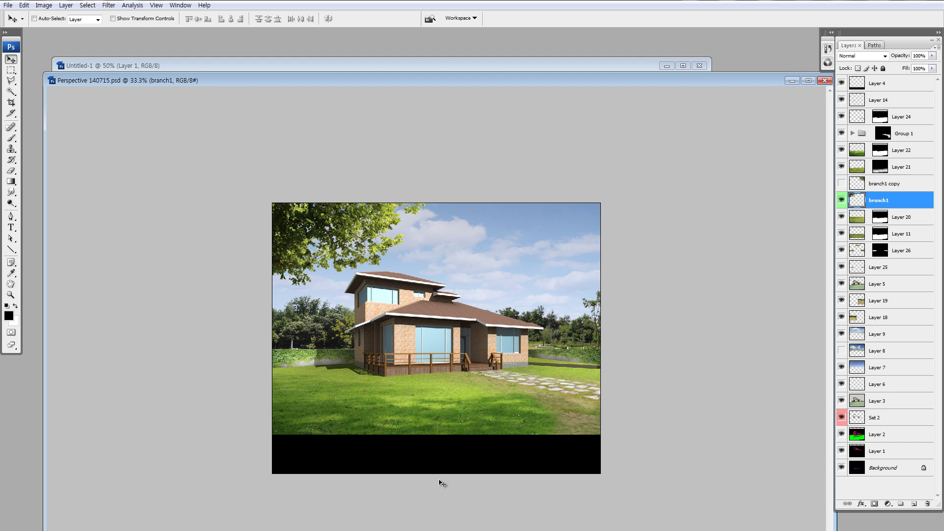
pyautogui.press('l')
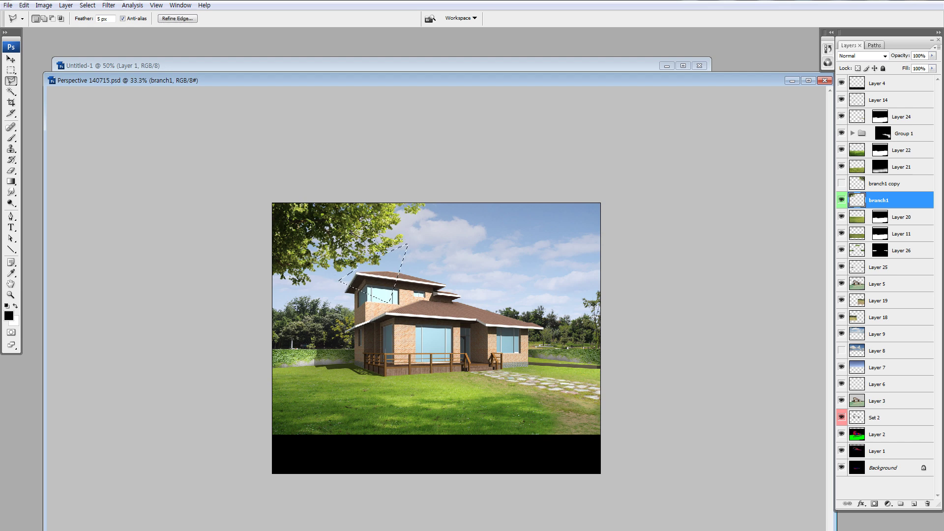
pyautogui.press('q')
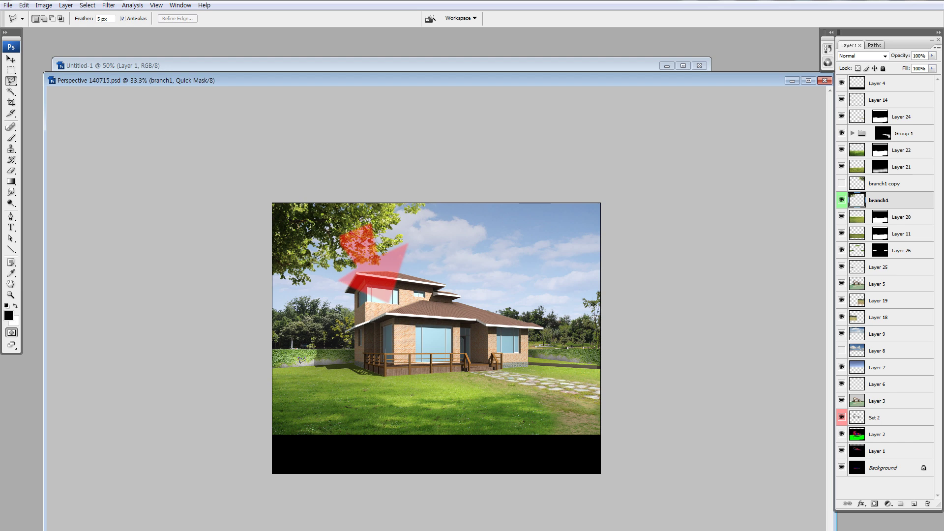
pyautogui.press('q')
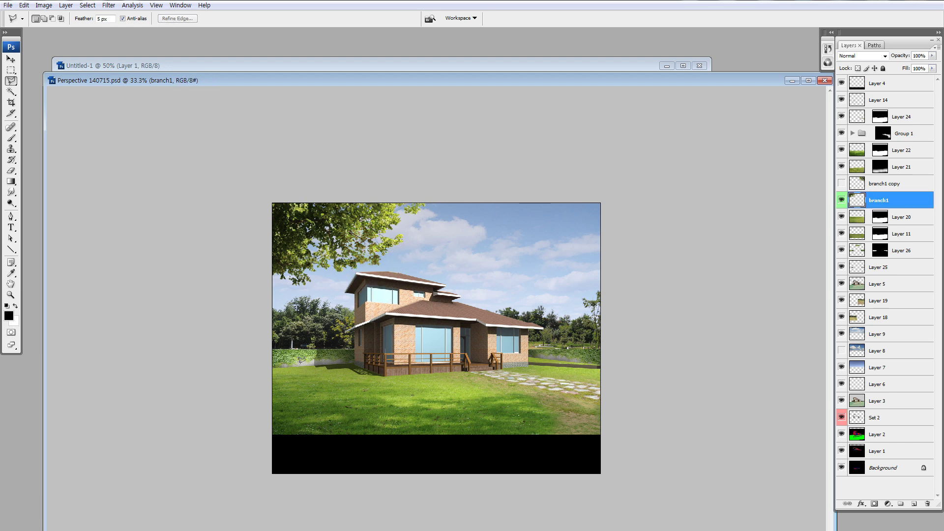
pyautogui.press('m')
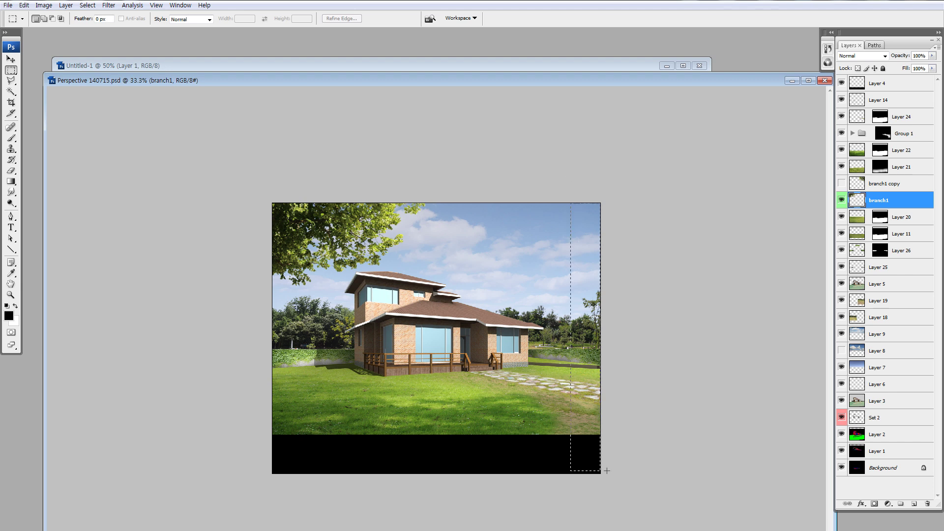
pyautogui.click(615, 375)
pyautogui.press('Return')
pyautogui.press('l')
pyautogui.click(542, 185)
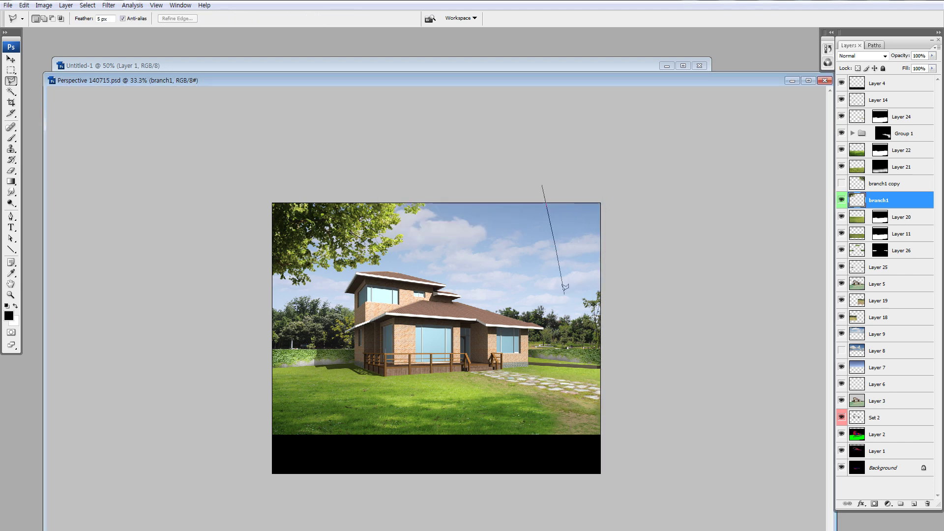
pyautogui.click(574, 433)
pyautogui.click(575, 466)
pyautogui.click(595, 462)
pyautogui.click(600, 432)
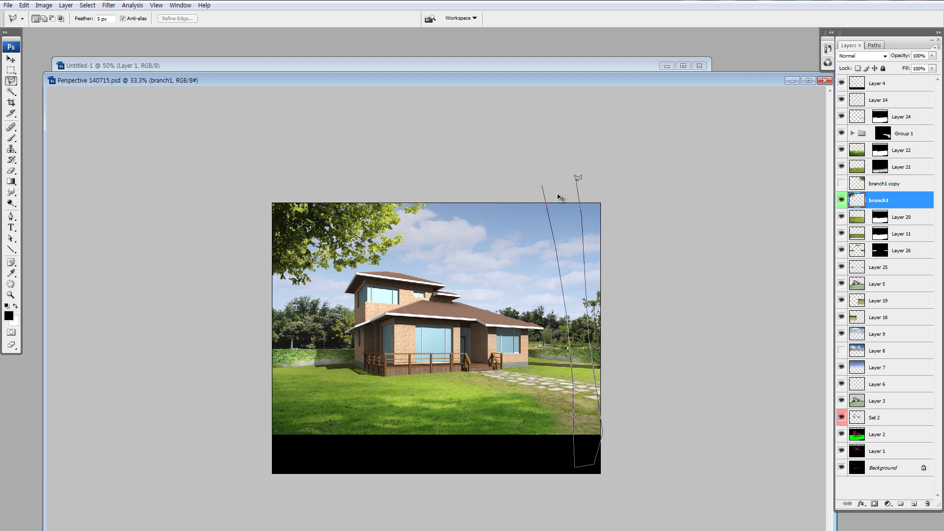
pyautogui.doubleClick(579, 175)
pyautogui.keyDown('shift'); pyautogui.click(506, 199); pyautogui.keyUp('shift')
pyautogui.click(563, 285)
pyautogui.click(562, 314)
pyautogui.doubleClick(478, 179)
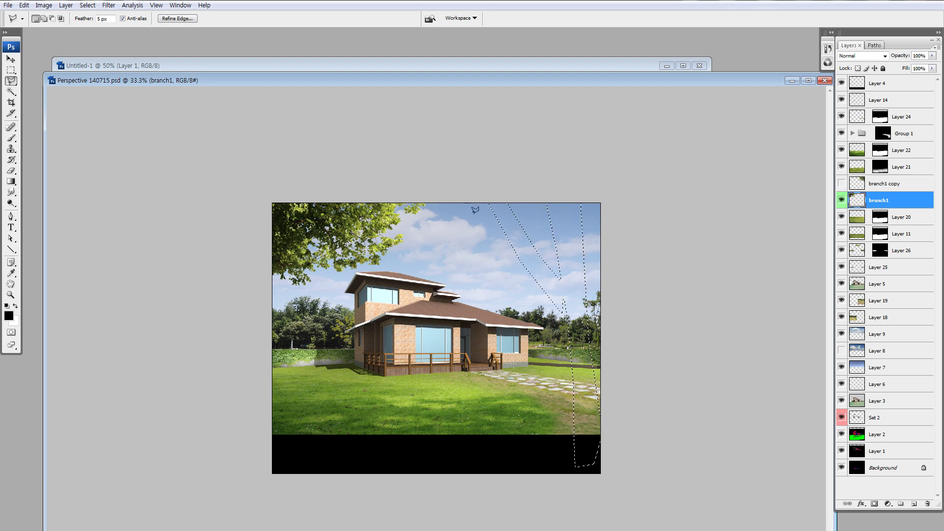
pyautogui.press('q')
pyautogui.press('q')
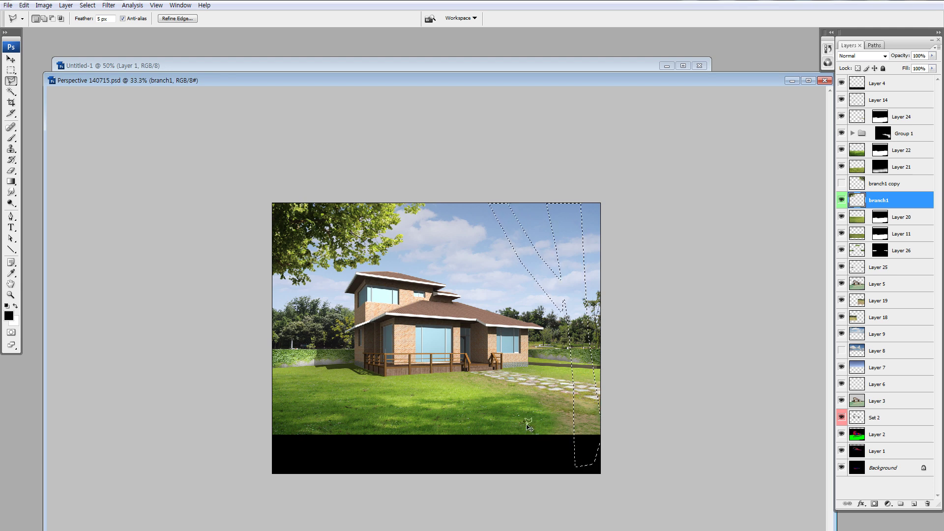
pyautogui.hotkey('ctrl', 'd')
# Delete branch1 and shift the visible branch1 copy up and slightly left.
pyautogui.click(841, 200)
pyautogui.click(841, 184)
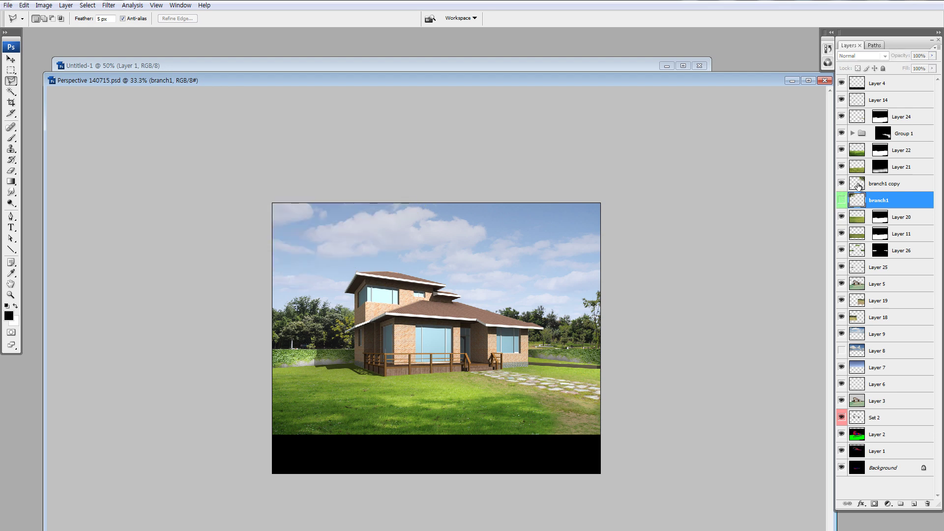
pyautogui.click(853, 205)
pyautogui.press('Delete')
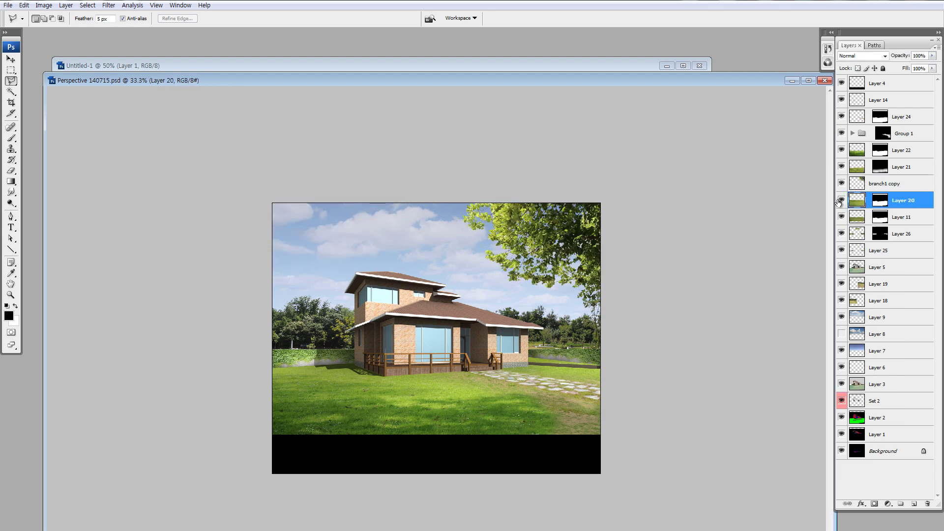
pyautogui.press('v')
pyautogui.click(842, 183)
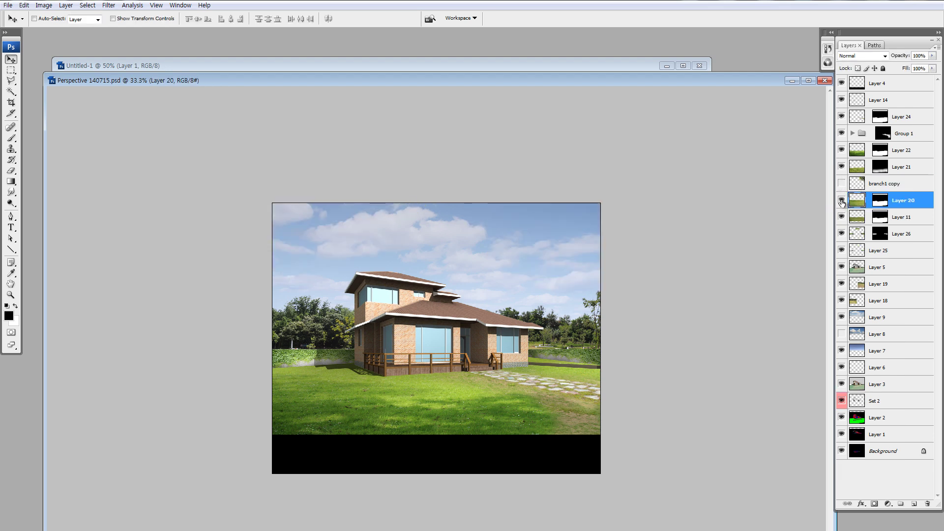
pyautogui.click(841, 183)
pyautogui.click(885, 183)
pyautogui.moveTo(573, 250); pyautogui.dragTo(571, 227)
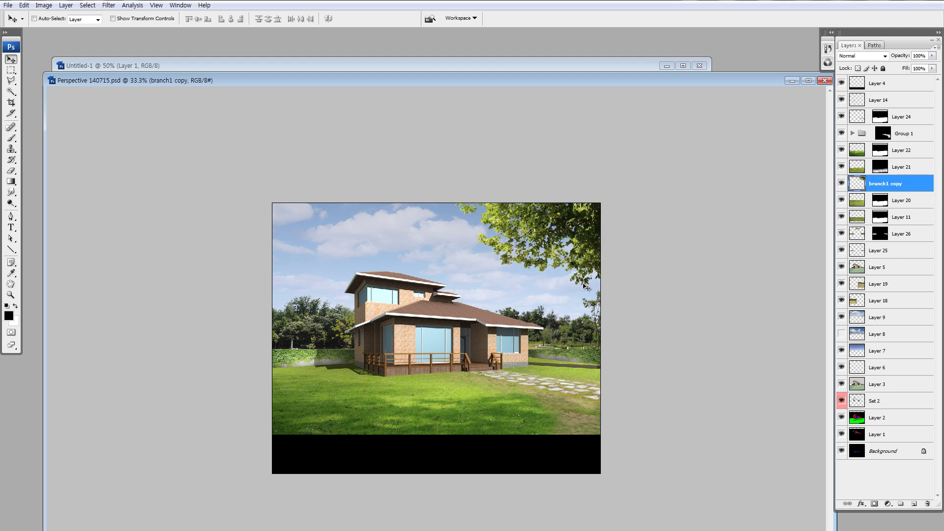
# Restore the deleted branch1 and test Brightness/Contrast on it before cancelling.
pyautogui.hotkey('ctrl', 'alt', 'b')
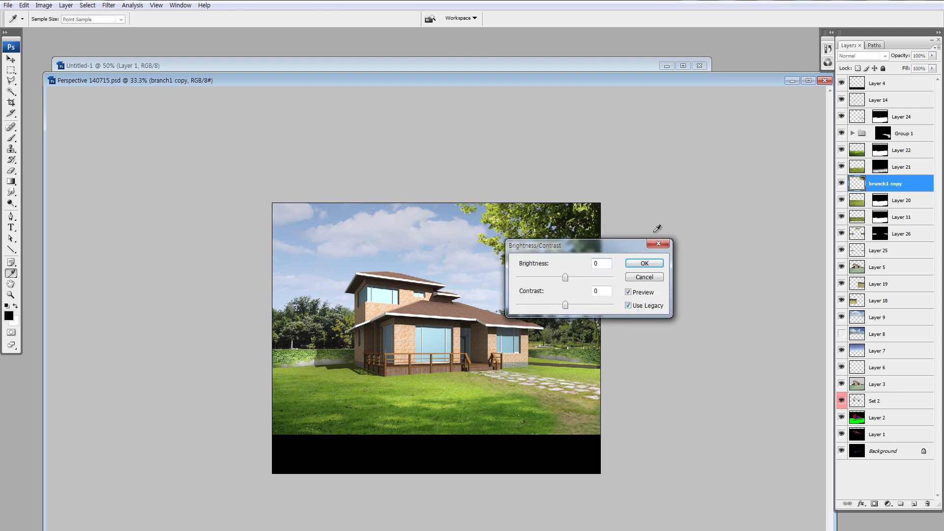
pyautogui.moveTo(654, 243); pyautogui.dragTo(758, 216)
pyautogui.press('Escape')
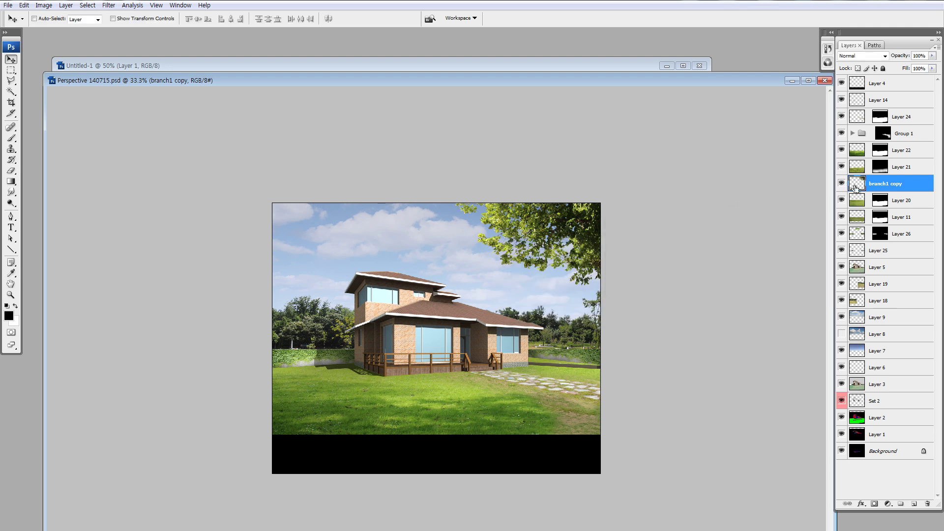
pyautogui.hotkey('ctrl', 'alt', 'z')
pyautogui.hotkey('ctrl', 'alt', 'z')
pyautogui.hotkey('ctrl', 'alt', 'z')
pyautogui.click(842, 184)
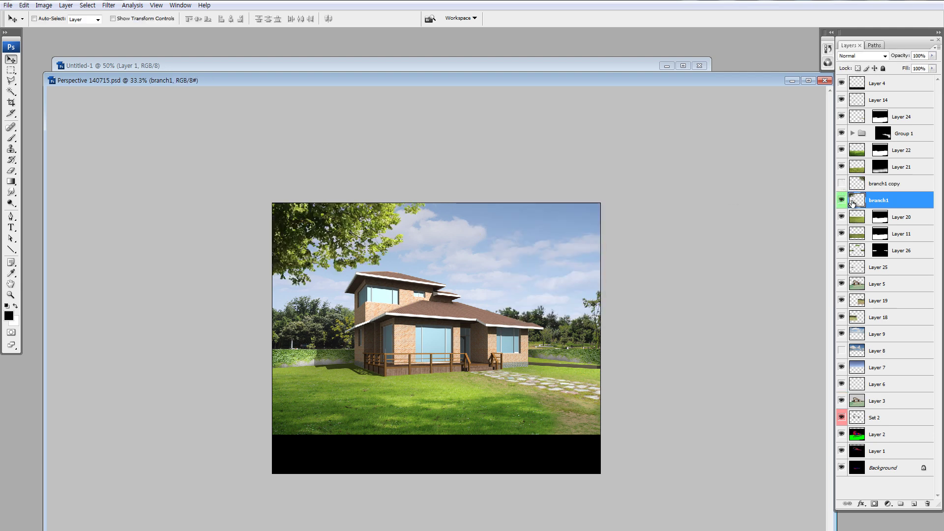
pyautogui.hotkey('ctrl', 'alt', 'b')
pyautogui.moveTo(683, 255); pyautogui.dragTo(686, 258)
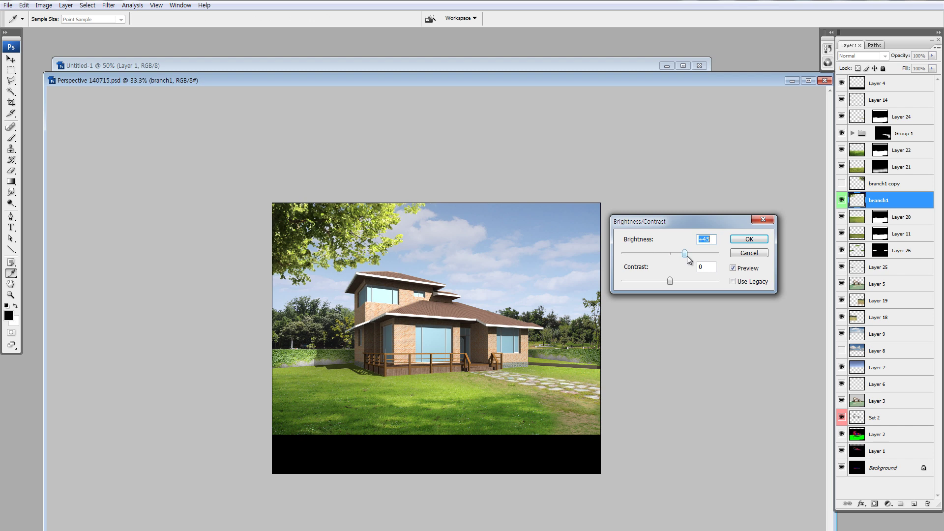
pyautogui.click(762, 220)
# Lower branch1 copy's brightness and contrast, comparing before and after.
pyautogui.click(842, 201)
pyautogui.click(842, 184)
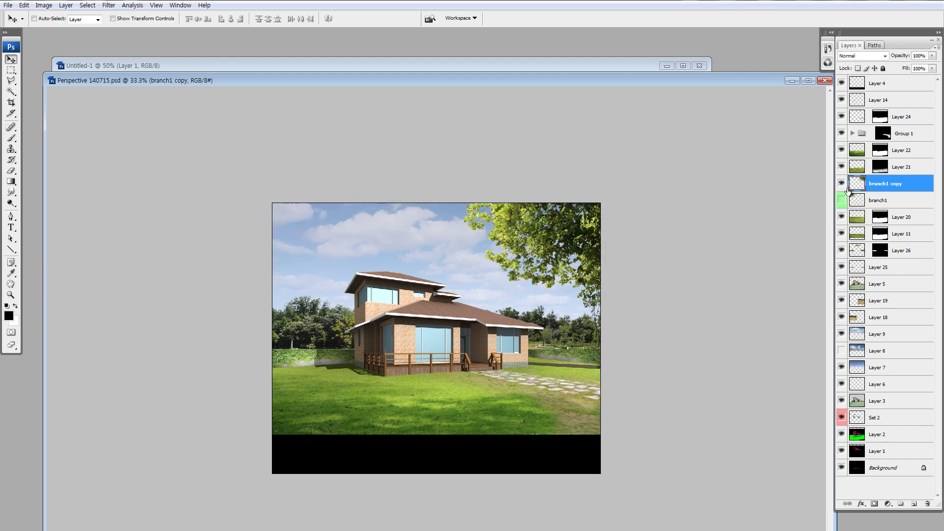
pyautogui.hotkey('ctrl', 'alt', 'b')
pyautogui.moveTo(670, 280)
pyautogui.mouseDown()
pyautogui.moveTo(653, 280)
pyautogui.moveTo(656, 253)
pyautogui.moveTo(647, 280)
pyautogui.moveTo(664, 253)
pyautogui.mouseUp()
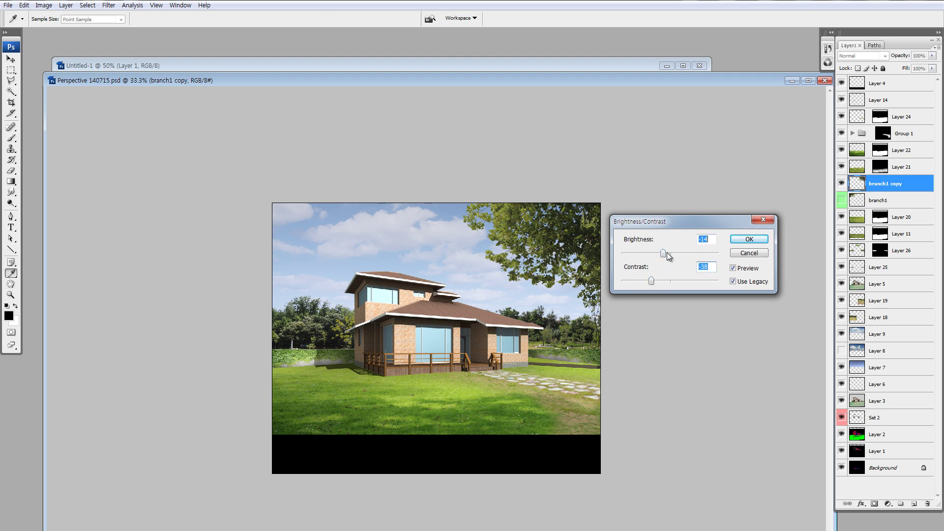
pyautogui.click(749, 238)
pyautogui.press('v')
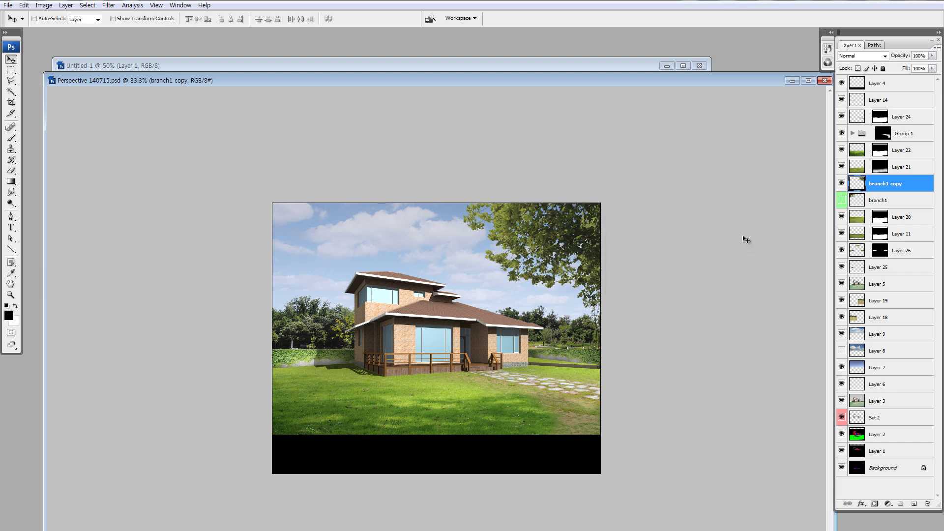
pyautogui.hotkey('ctrl', 'z')
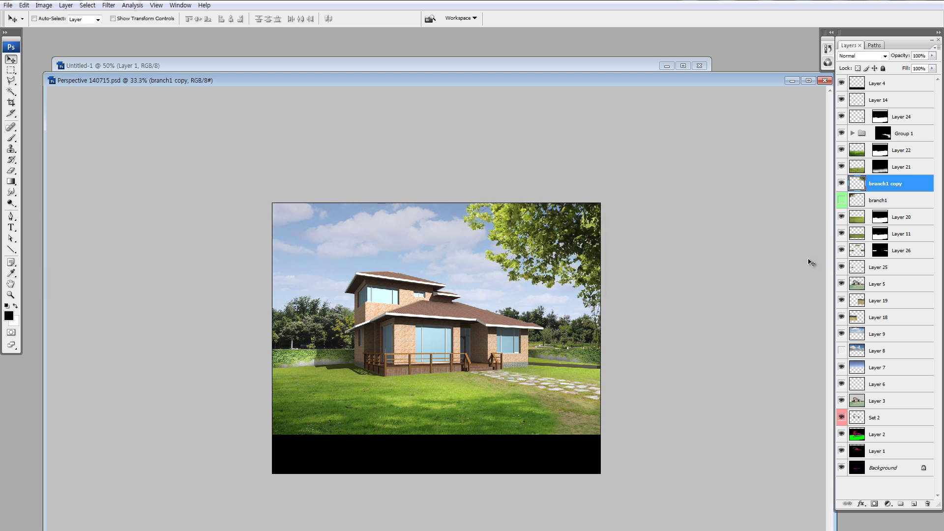
pyautogui.hotkey('ctrl', 'z')
pyautogui.hotkey('ctrl', 'z')
pyautogui.hotkey('ctrl', 'z')
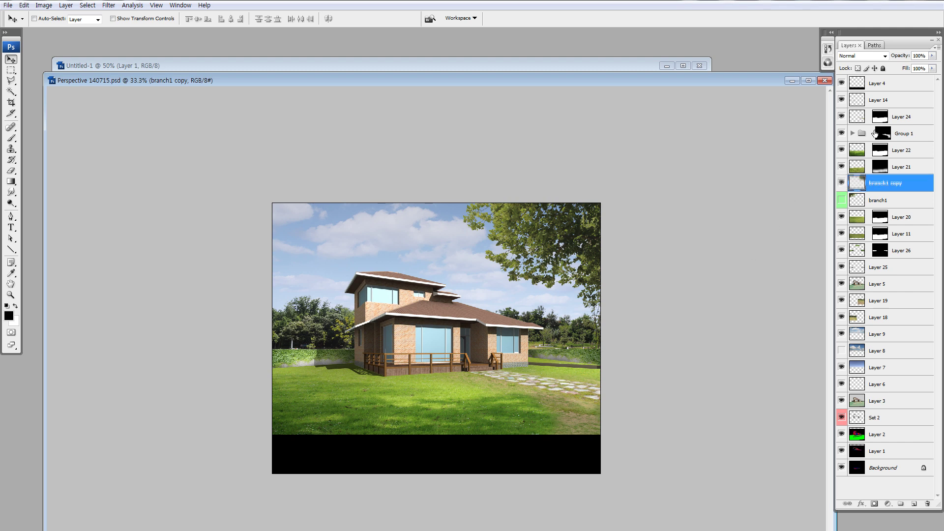
# Set branch1 copy's fill to 71%, delete branch1 and zoom in on the porch.
pyautogui.moveTo(930, 72); pyautogui.dragTo(918, 88)
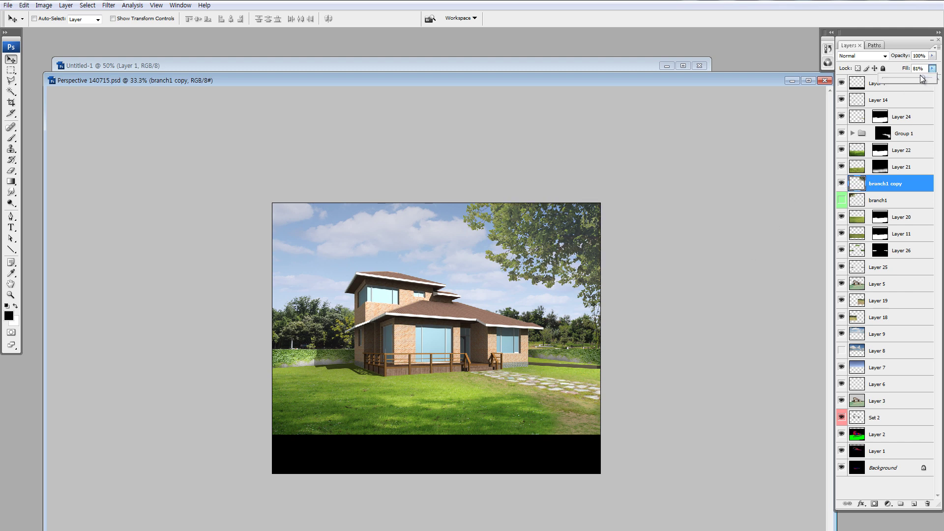
pyautogui.click(852, 202)
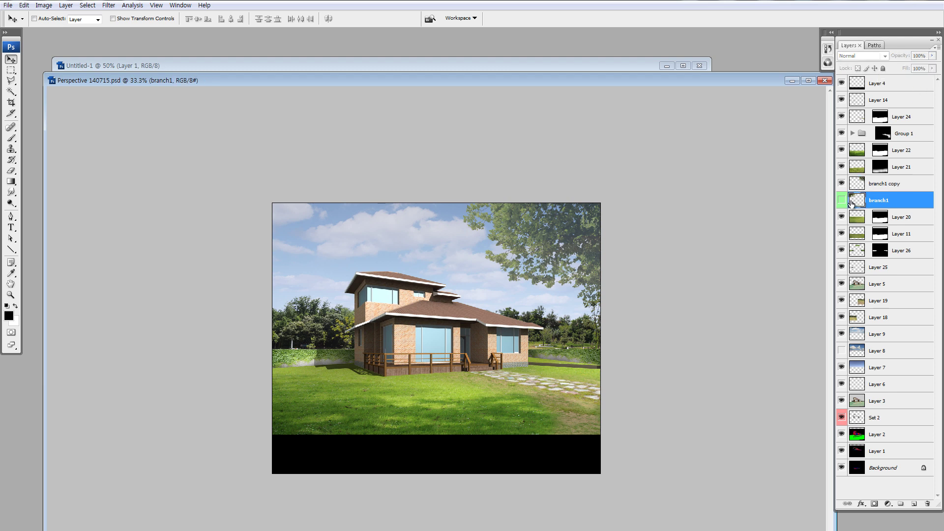
pyautogui.press('Delete')
pyautogui.hotkey('alt', ']')
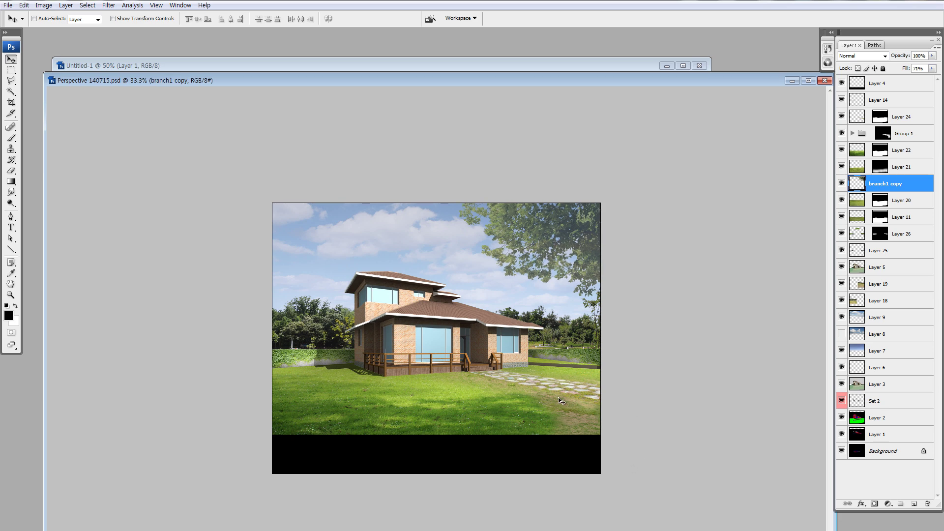
pyautogui.press('z')
pyautogui.moveTo(584, 417); pyautogui.dragTo(305, 265)
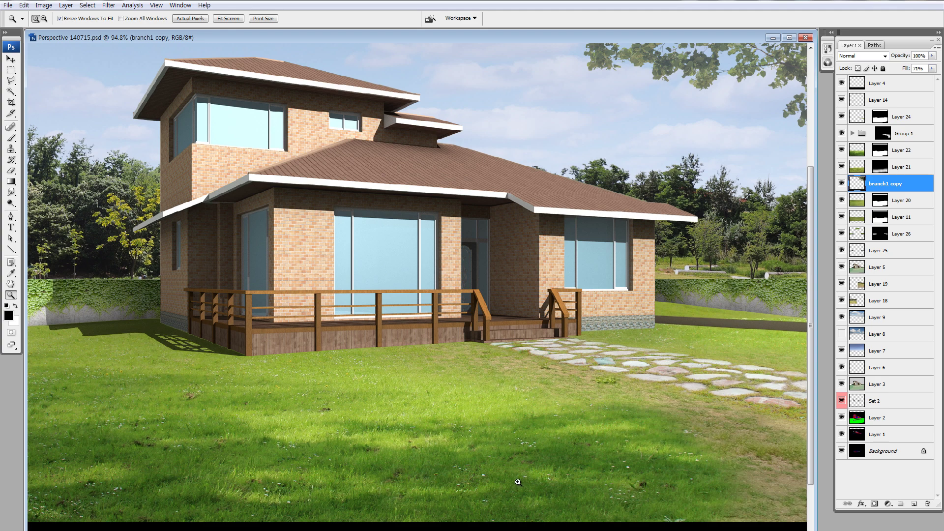
# Outline the lawn strip from the porch's left end past the right steps with Polygonal Lasso.
pyautogui.moveTo(393, 355); pyautogui.dragTo(490, 431)
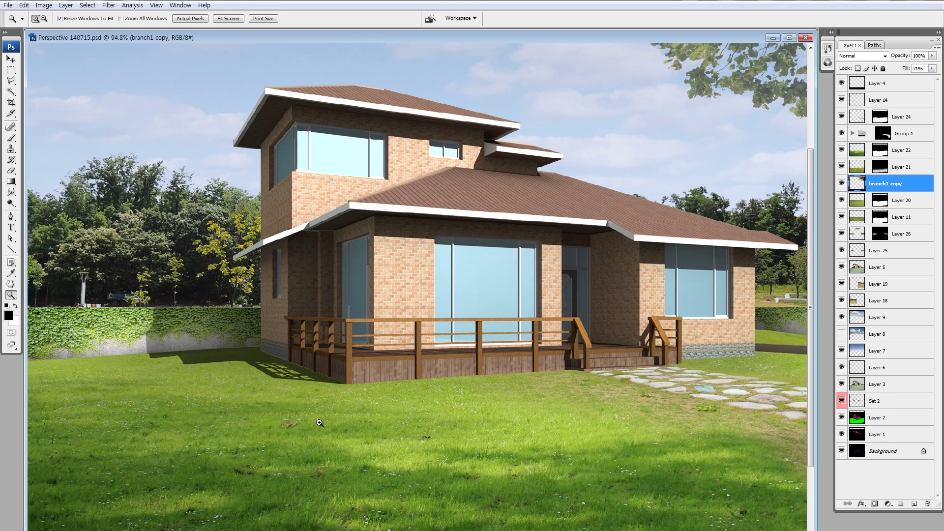
pyautogui.press('l')
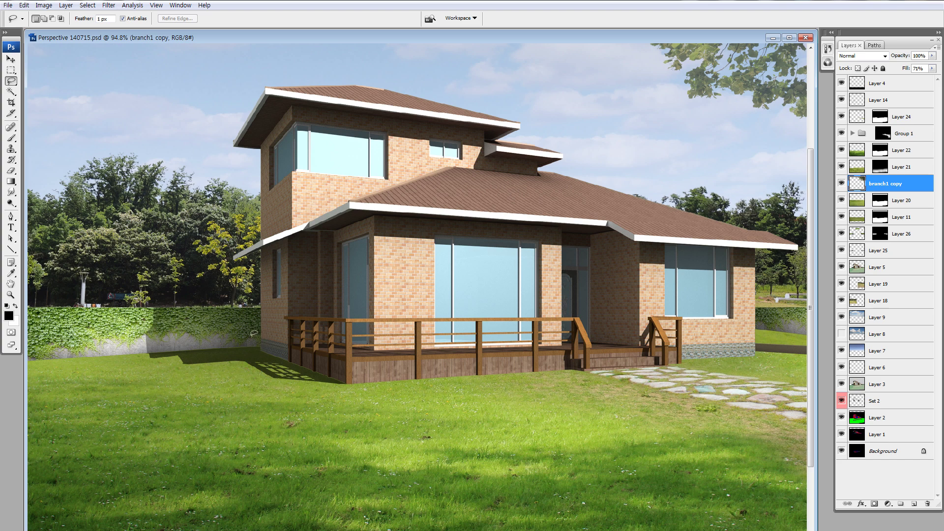
pyautogui.moveTo(230, 341)
pyautogui.mouseDown()
pyautogui.moveTo(564, 380)
pyautogui.moveTo(282, 334)
pyautogui.moveTo(178, 341)
pyautogui.mouseUp()
pyautogui.moveTo(570, 350)
pyautogui.mouseDown()
pyautogui.moveTo(670, 363)
pyautogui.moveTo(549, 352)
pyautogui.mouseUp()
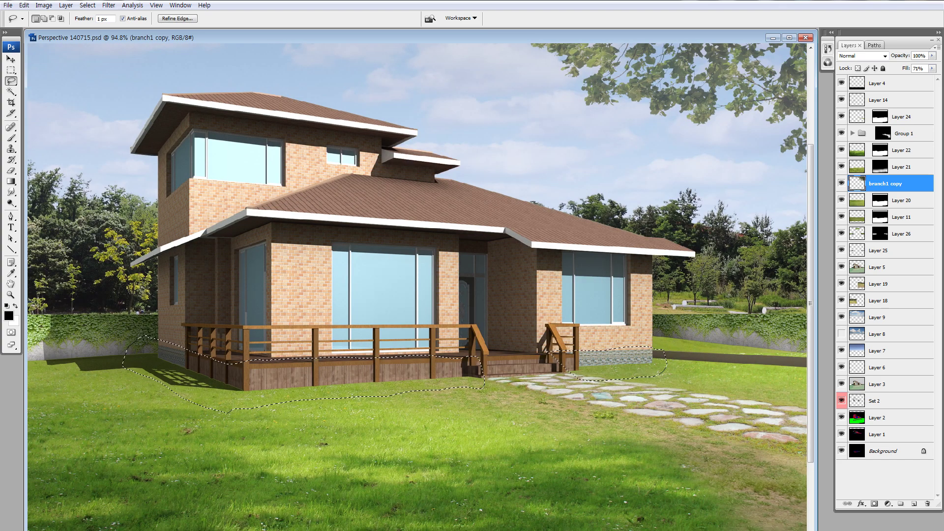
pyautogui.hotkey('alt', 'Tab')
# Select DSC02864.JPG and DSC02865.JPG in Explorer and drag both into Photoshop.
pyautogui.click(785, 152)
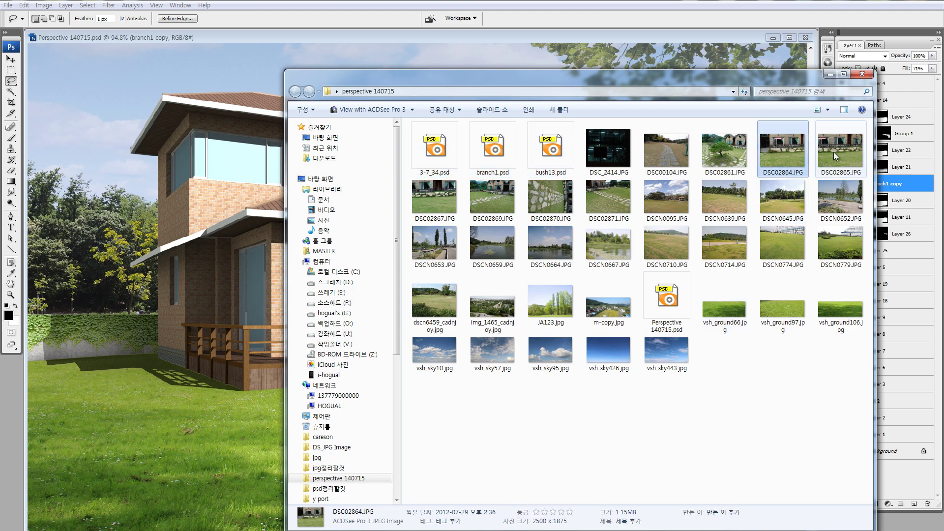
pyautogui.press('Right')
pyautogui.press('Right')
pyautogui.click(787, 149)
pyautogui.keyDown('ctrl'); pyautogui.click(822, 163); pyautogui.keyUp('ctrl')
pyautogui.moveTo(782, 146)
pyautogui.mouseDown()
pyautogui.moveTo(188, 424)
pyautogui.moveTo(482, 360)
pyautogui.mouseUp()
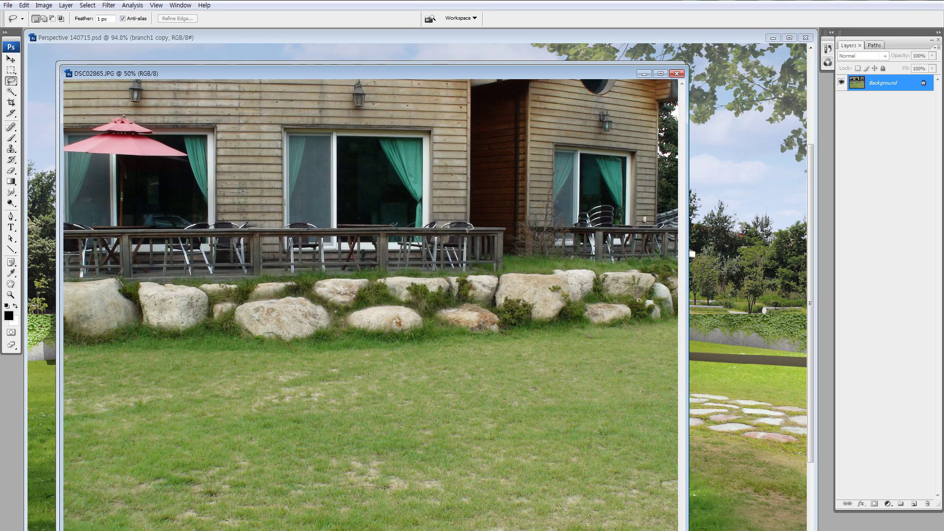
# Lasso the rock-and-grass strip in DSC02865 and drag it into Perspective 140715.psd as Layer 27.
pyautogui.moveTo(391, 76)
pyautogui.mouseDown()
pyautogui.moveTo(609, 75)
pyautogui.moveTo(592, 70)
pyautogui.moveTo(754, 92)
pyautogui.moveTo(735, 98)
pyautogui.moveTo(593, 68)
pyautogui.moveTo(780, 89)
pyautogui.moveTo(571, 89)
pyautogui.moveTo(597, 78)
pyautogui.moveTo(587, 69)
pyautogui.moveTo(451, 107)
pyautogui.moveTo(477, 114)
pyautogui.moveTo(462, 89)
pyautogui.mouseUp()
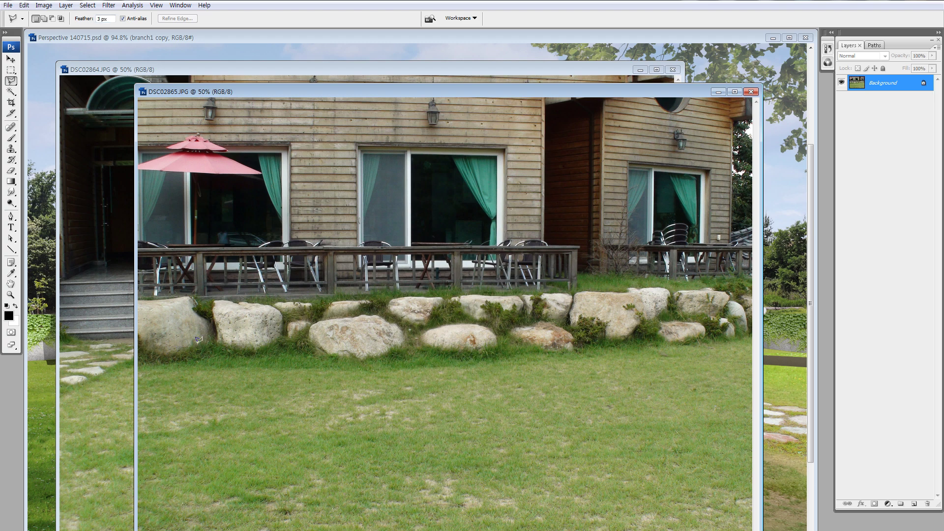
pyautogui.click(207, 378)
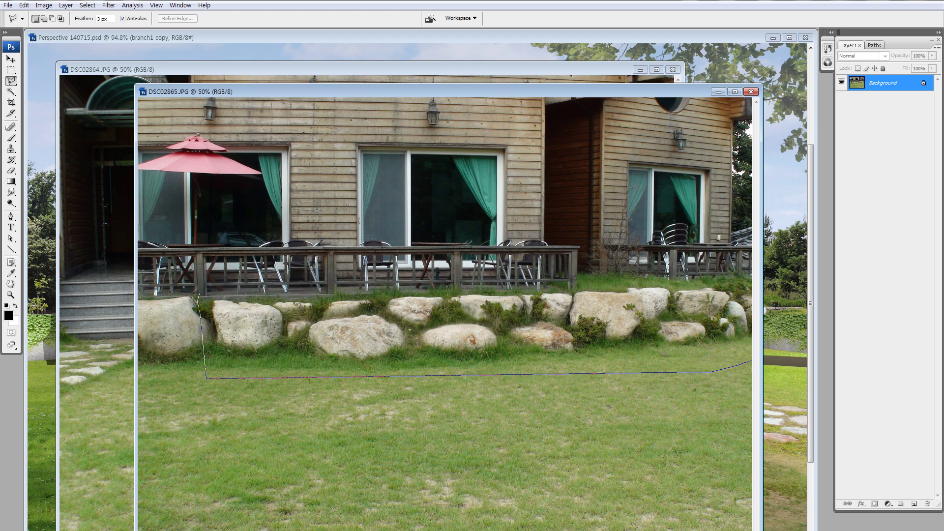
pyautogui.click(738, 276)
pyautogui.click(566, 282)
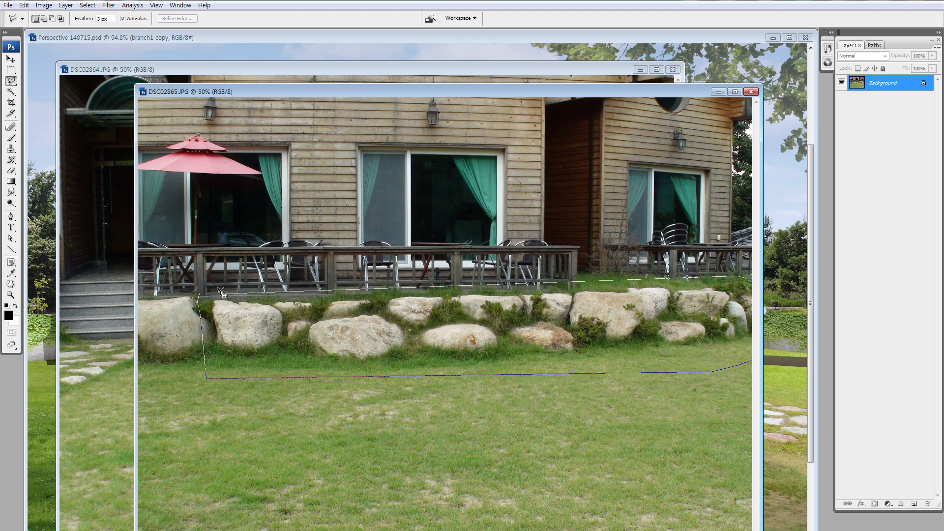
pyautogui.click(199, 295)
pyautogui.moveTo(257, 321); pyautogui.dragTo(121, 365)
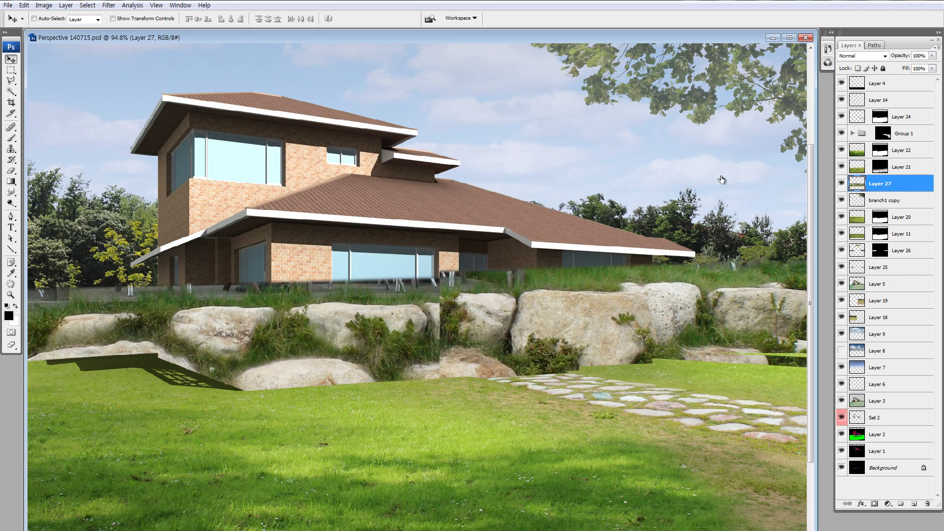
# Raise Layer 27 in the stack and free-transform the rocks to about 36% along the deck front.
pyautogui.moveTo(850, 182); pyautogui.dragTo(880, 108)
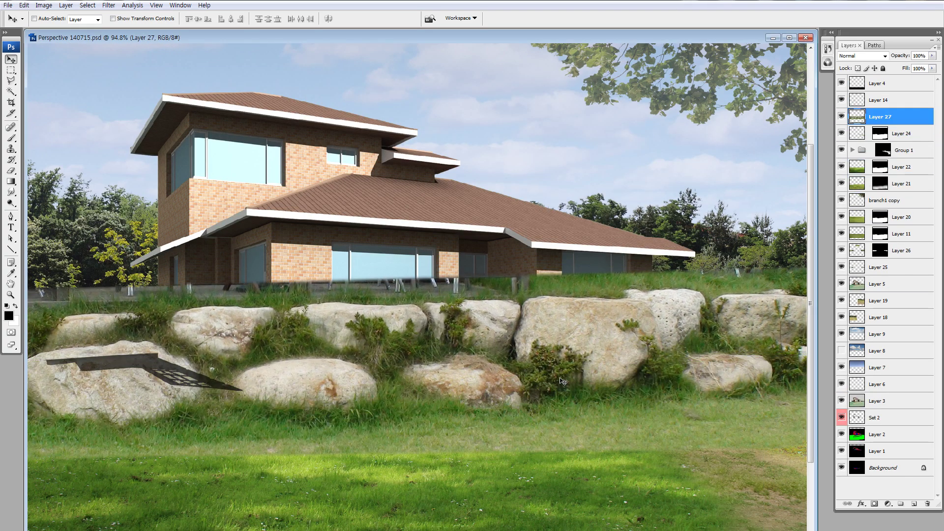
pyautogui.hotkey('ctrl', 't')
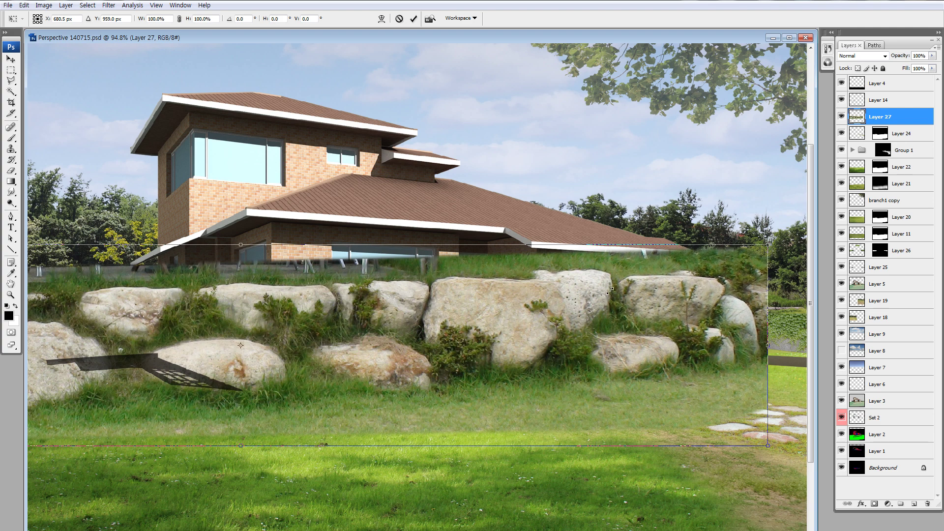
pyautogui.moveTo(769, 449); pyautogui.dragTo(147, 391)
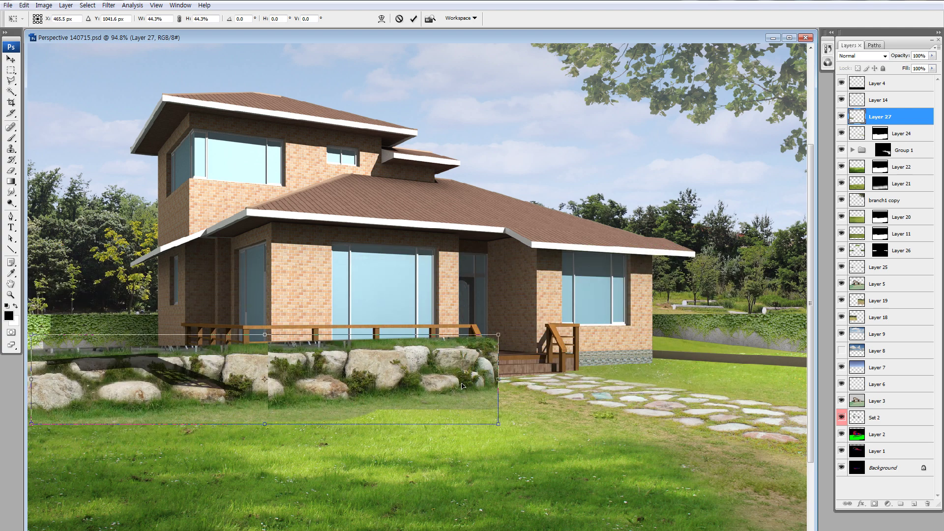
pyautogui.moveTo(84, 389)
pyautogui.mouseDown()
pyautogui.moveTo(480, 390)
pyautogui.moveTo(466, 393)
pyautogui.mouseUp()
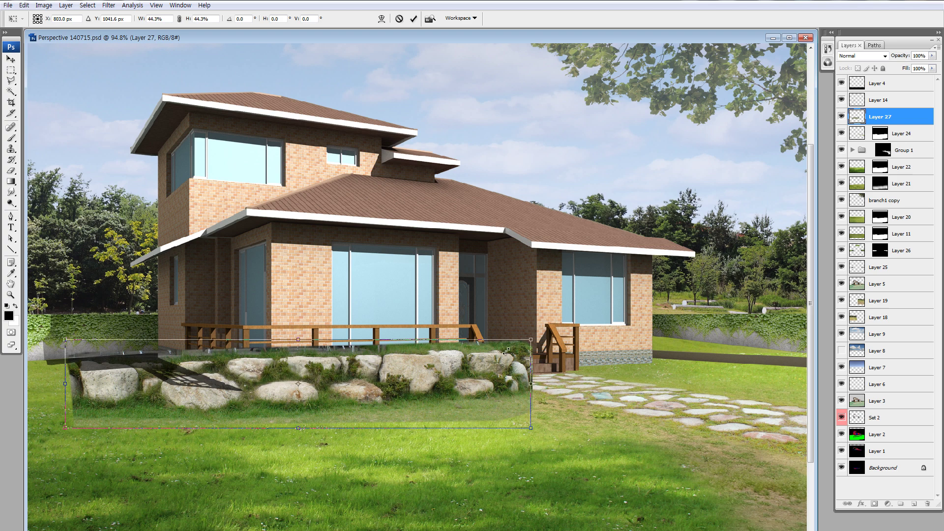
pyautogui.moveTo(523, 348); pyautogui.dragTo(467, 350)
pyautogui.moveTo(430, 384); pyautogui.dragTo(459, 383)
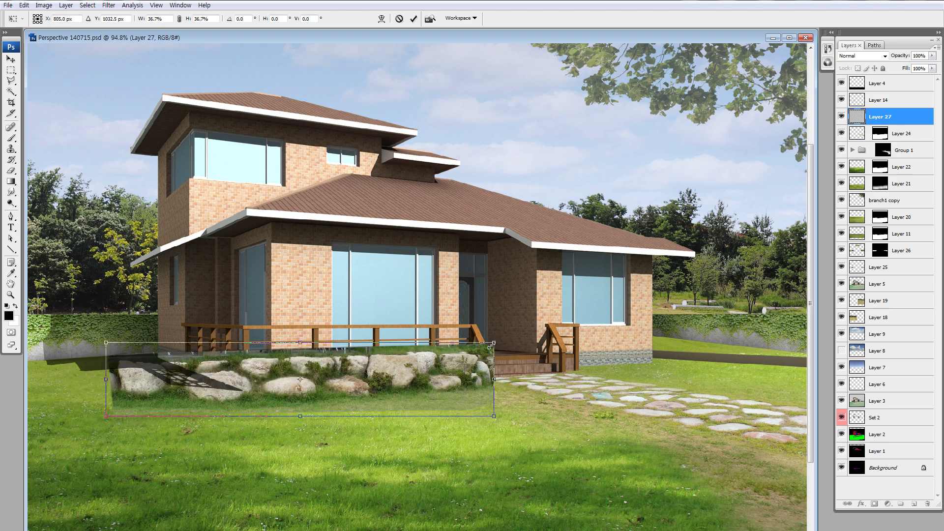
pyautogui.moveTo(495, 416)
pyautogui.mouseDown()
pyautogui.moveTo(383, 394)
pyautogui.moveTo(460, 377)
pyautogui.mouseUp()
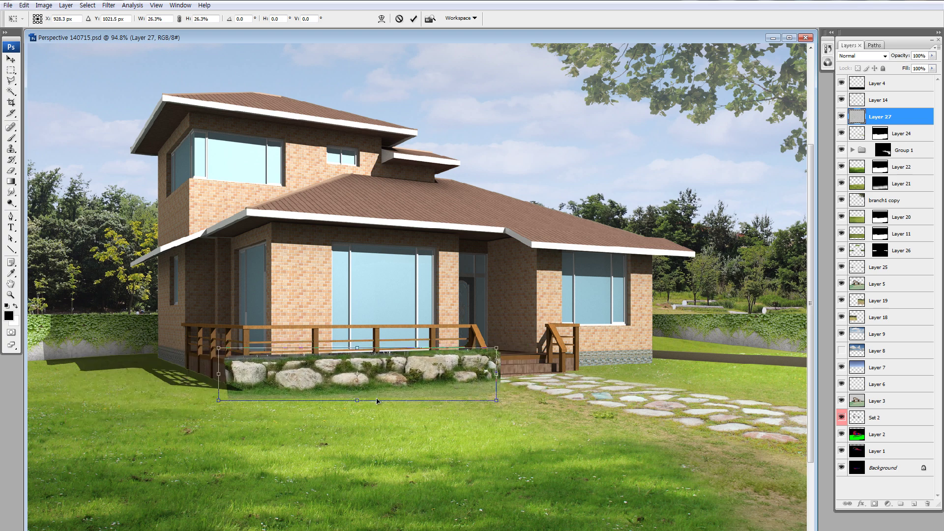
pyautogui.moveTo(213, 399)
pyautogui.mouseDown()
pyautogui.moveTo(129, 446)
pyautogui.moveTo(86, 454)
pyautogui.mouseUp()
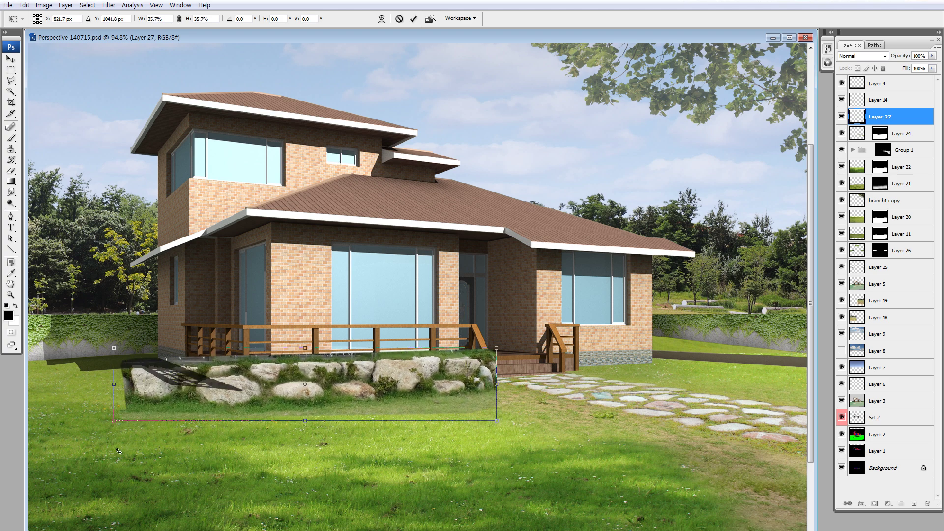
pyautogui.moveTo(436, 375)
pyautogui.mouseDown()
pyautogui.moveTo(404, 379)
pyautogui.moveTo(424, 369)
pyautogui.mouseUp()
pyautogui.press('Return')
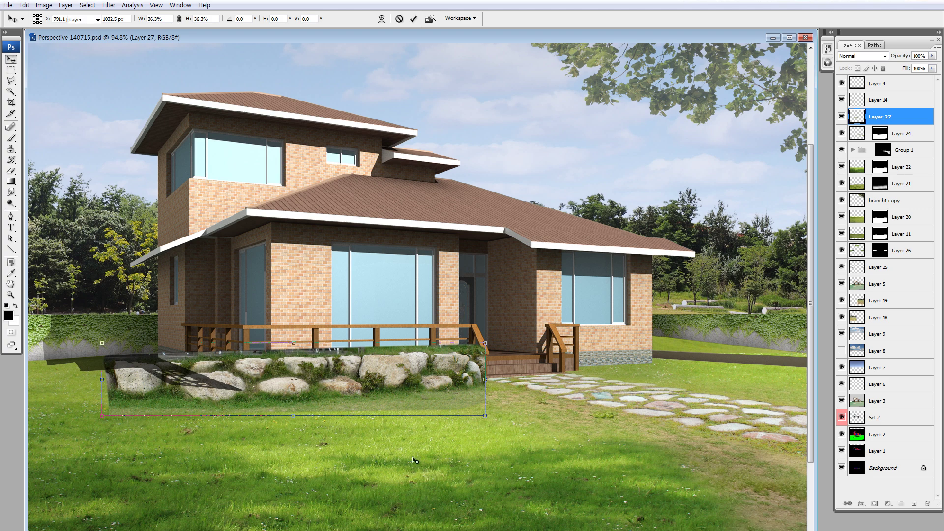
# Close branch1.psd and Untitled-1 without saving.
pyautogui.hotkey('ctrl', 'Tab')
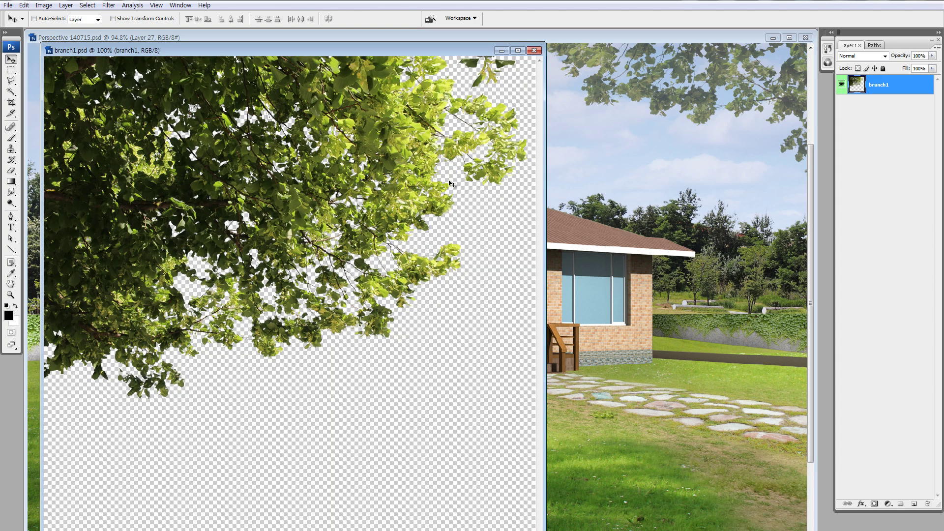
pyautogui.click(536, 50)
pyautogui.click(477, 209)
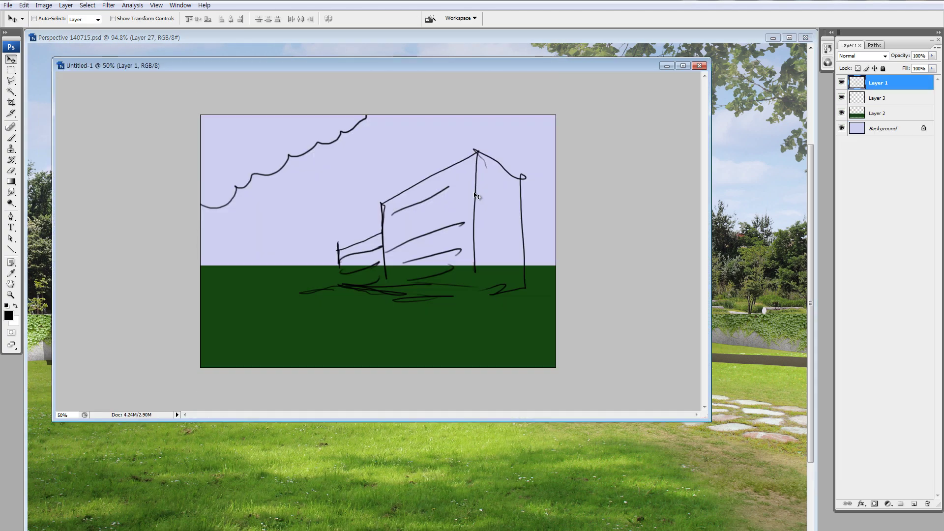
pyautogui.click(699, 66)
pyautogui.click(477, 206)
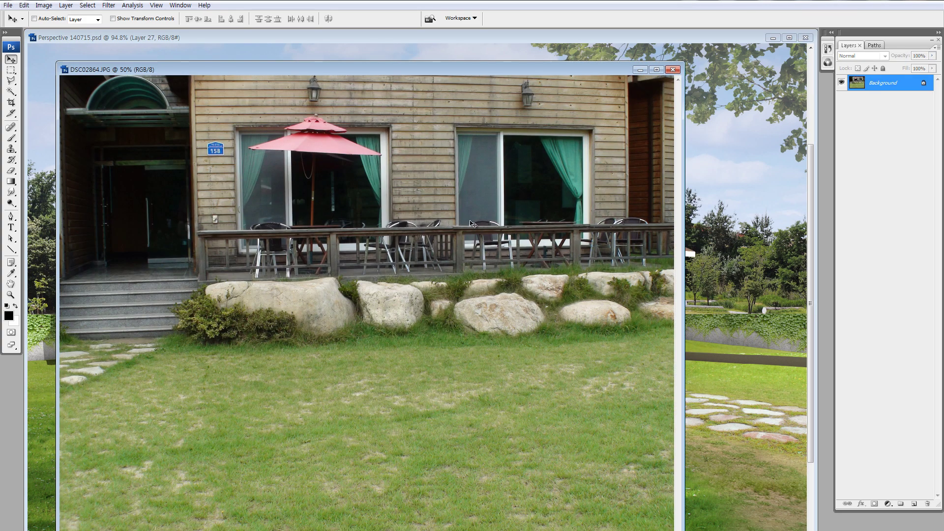
# Lasso the boulder strip in DSC02864, copy it, close the photo and paste it as Layer 28.
pyautogui.press('l')
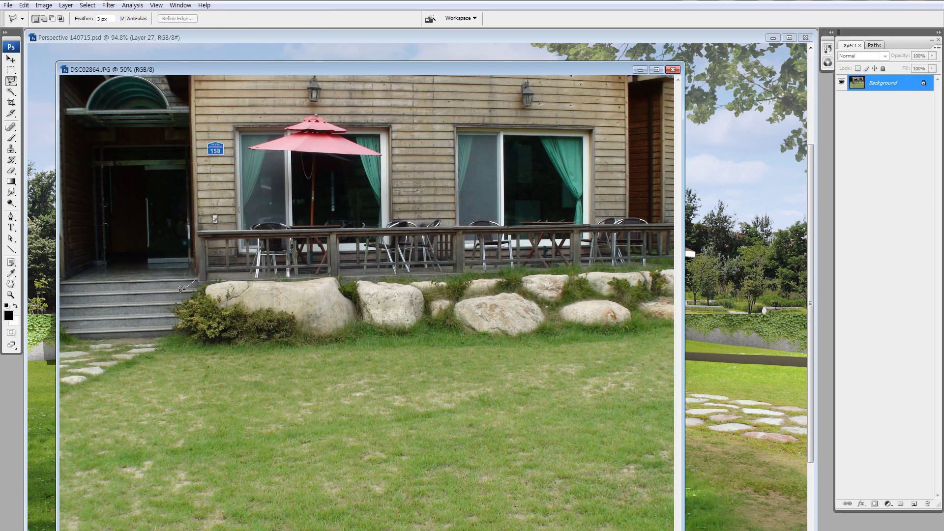
pyautogui.click(181, 364)
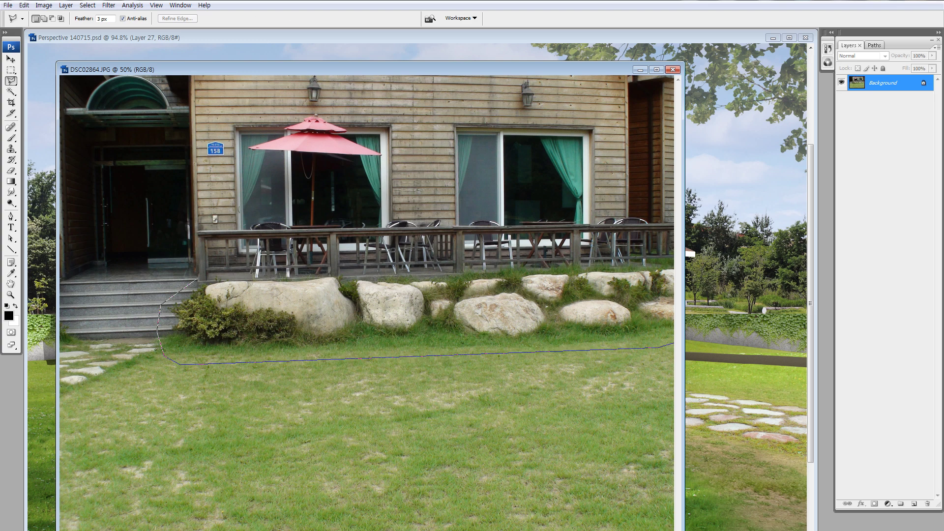
pyautogui.click(689, 261)
pyautogui.click(197, 278)
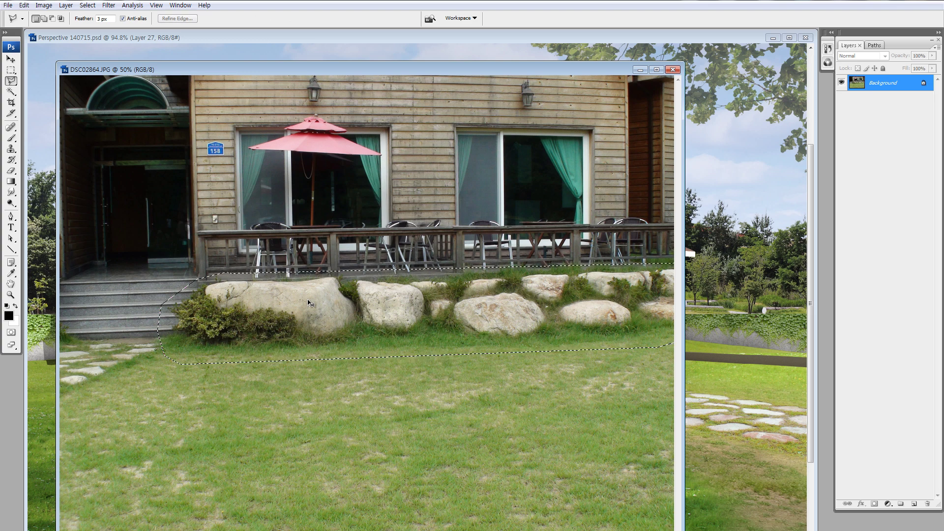
pyautogui.moveTo(374, 279); pyautogui.dragTo(723, 285)
pyautogui.hotkey('ctrl', 'c')
pyautogui.click(723, 284)
pyautogui.hotkey('ctrl', 'v')
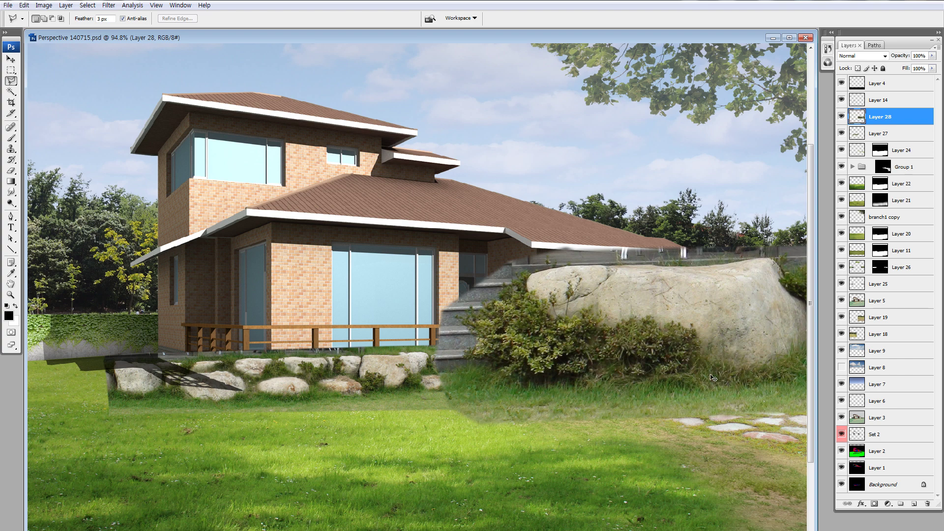
# Free-transform Layer 28 with linked proportions at 22% width.
pyautogui.press('v')
pyautogui.hotkey('ctrl', 't')
pyautogui.click(179, 20)
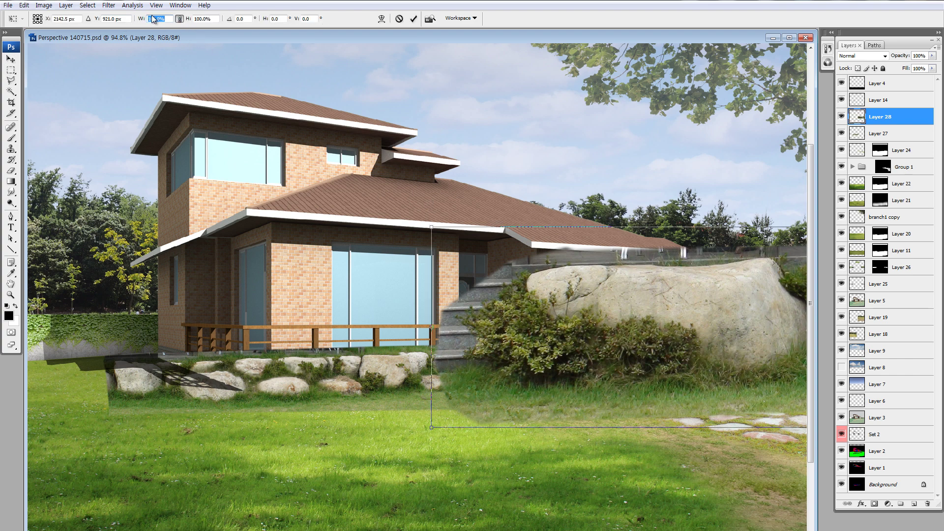
pyautogui.write('22')
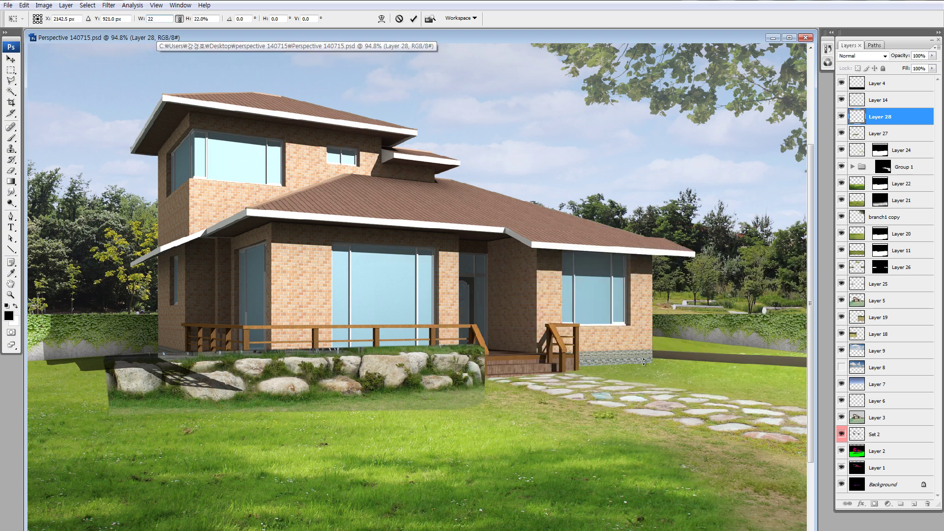
pyautogui.moveTo(687, 376); pyautogui.dragTo(627, 373)
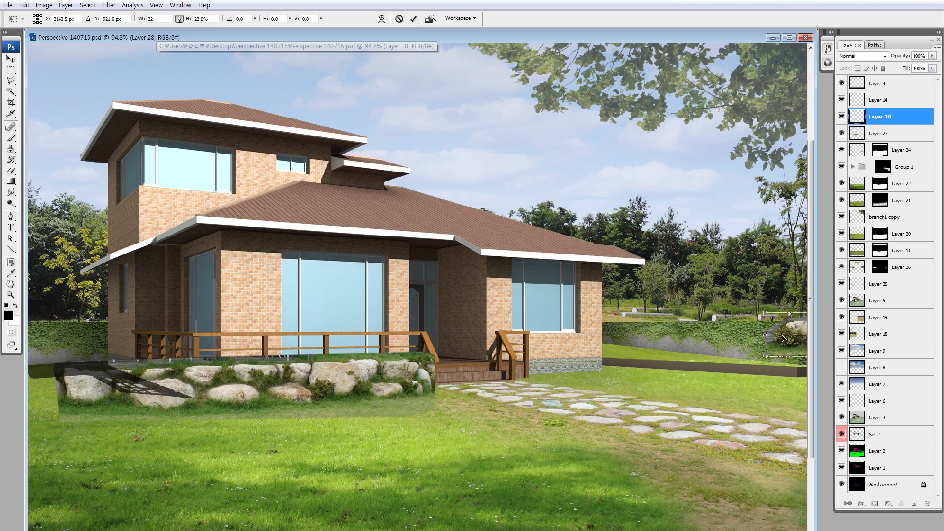
# Position and resize the boulders beside the right steps to about 27.5%, commit, then undo once.
pyautogui.moveTo(783, 338); pyautogui.dragTo(422, 387)
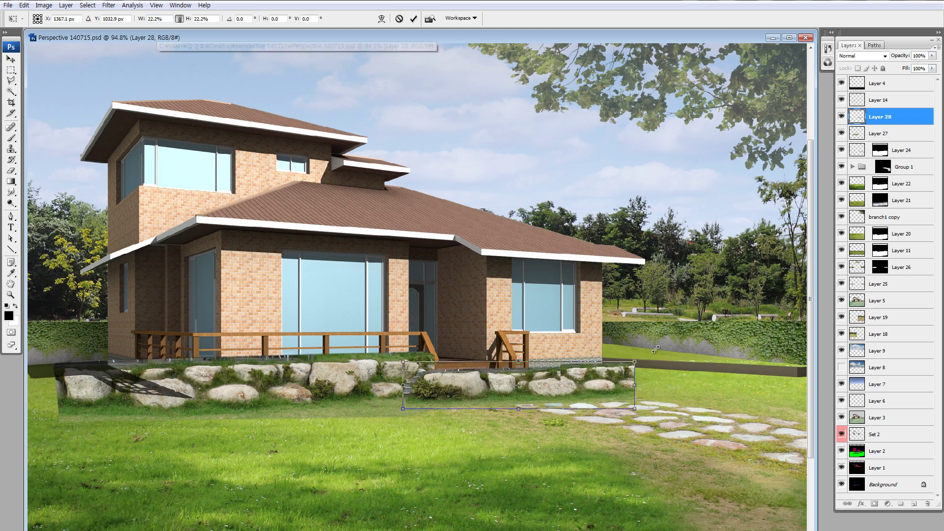
pyautogui.moveTo(656, 349); pyautogui.dragTo(676, 351)
pyautogui.moveTo(579, 390)
pyautogui.mouseDown()
pyautogui.moveTo(446, 390)
pyautogui.moveTo(699, 376)
pyautogui.mouseUp()
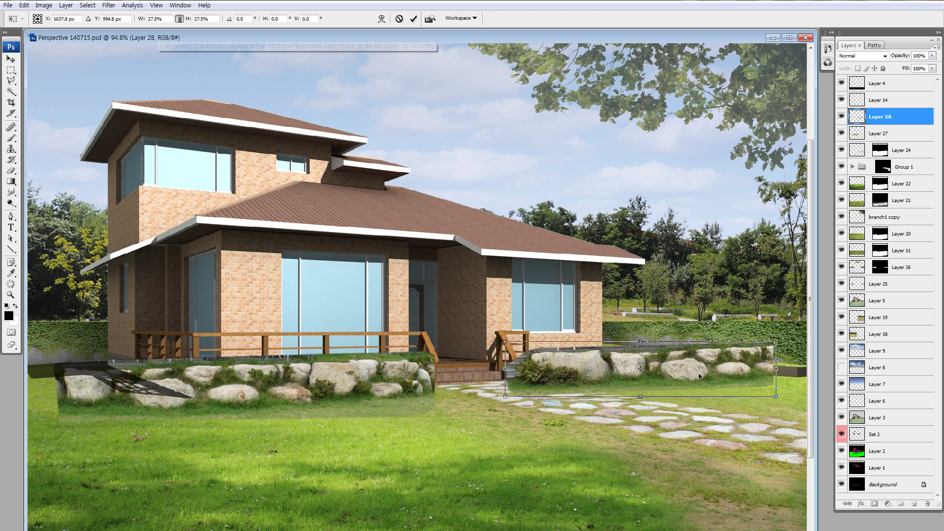
pyautogui.moveTo(699, 376); pyautogui.dragTo(672, 383)
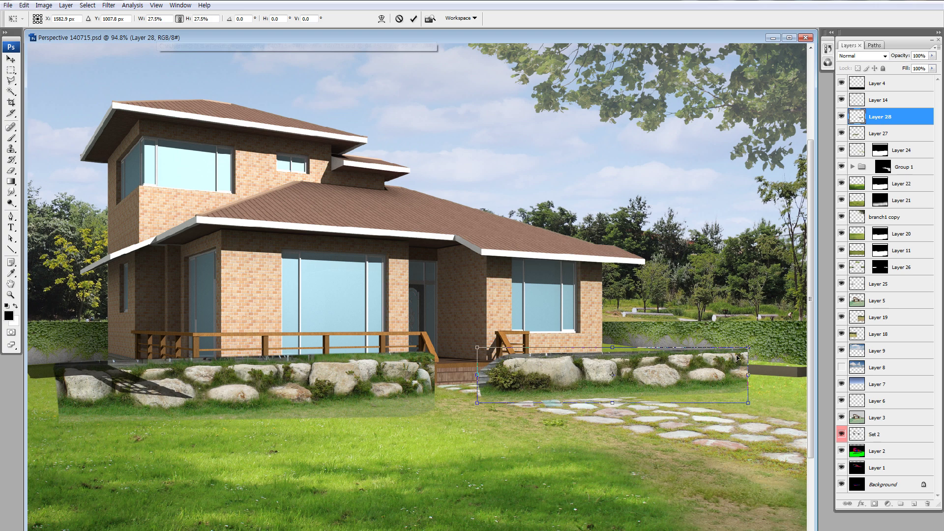
pyautogui.moveTo(748, 348); pyautogui.dragTo(741, 349)
pyautogui.press('Return')
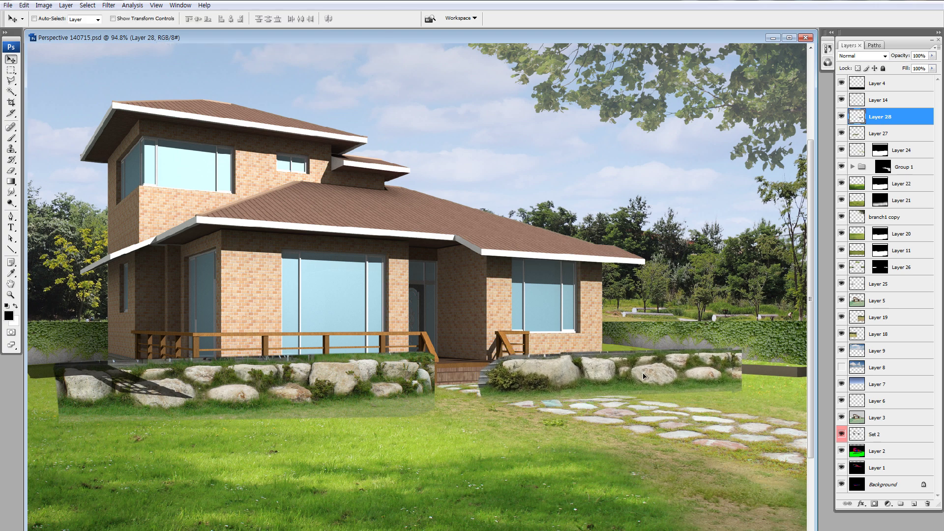
pyautogui.hotkey('ctrl', 'z')
# Hide Layer 28, select Layer 27 and zoom in on the porch rock wall.
pyautogui.hotkey('ctrl', '-')
pyautogui.hotkey('ctrl', '-')
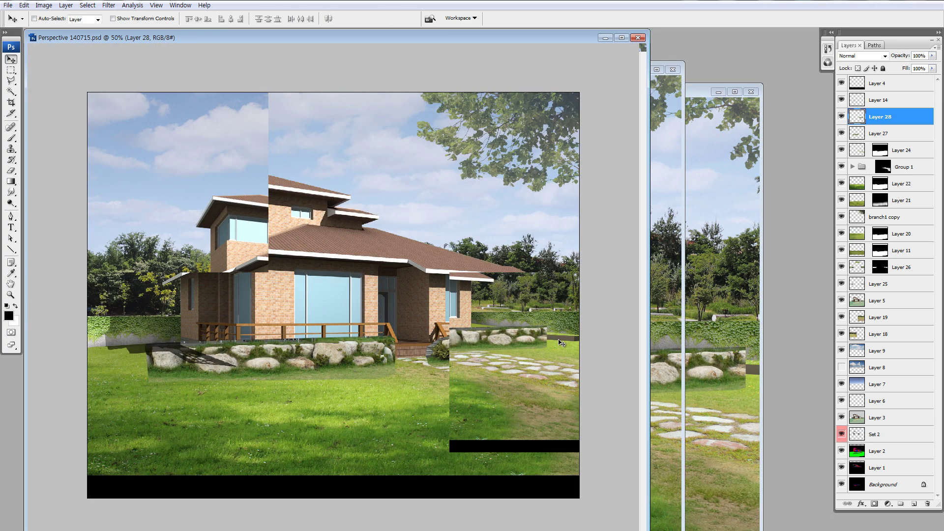
pyautogui.hotkey('ctrl', '-')
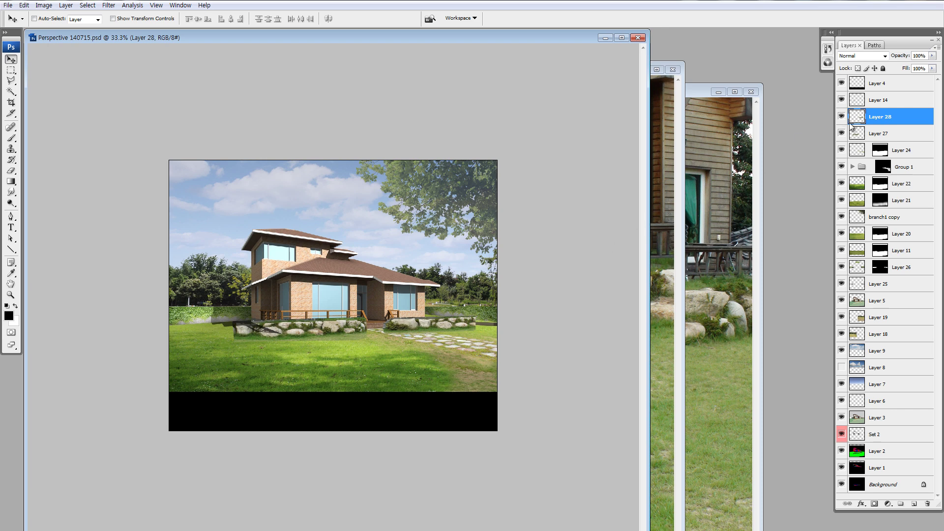
pyautogui.click(841, 116)
pyautogui.click(878, 133)
pyautogui.press('z')
pyautogui.moveTo(202, 275); pyautogui.dragTo(401, 366)
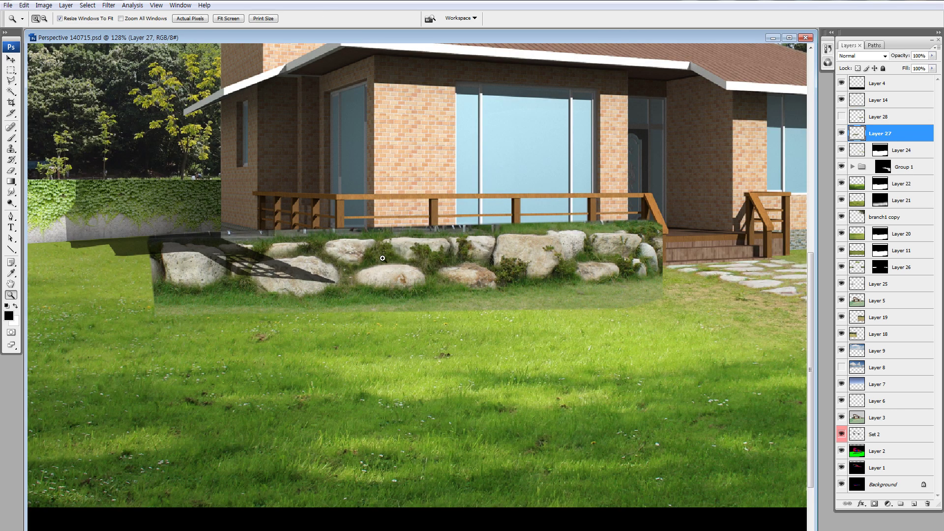
# Set Layer 27's opacity to 50% and nudge the rock wall slightly right.
pyautogui.press('v')
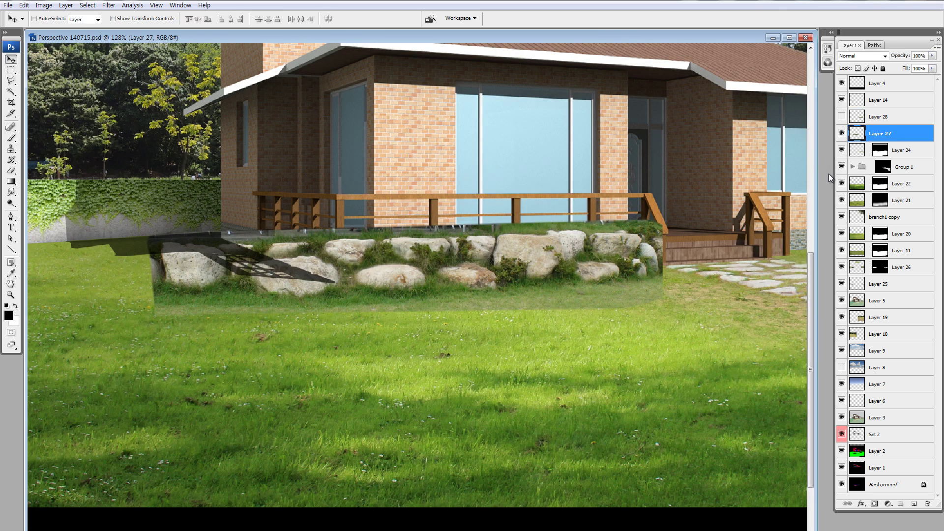
pyautogui.press('5')
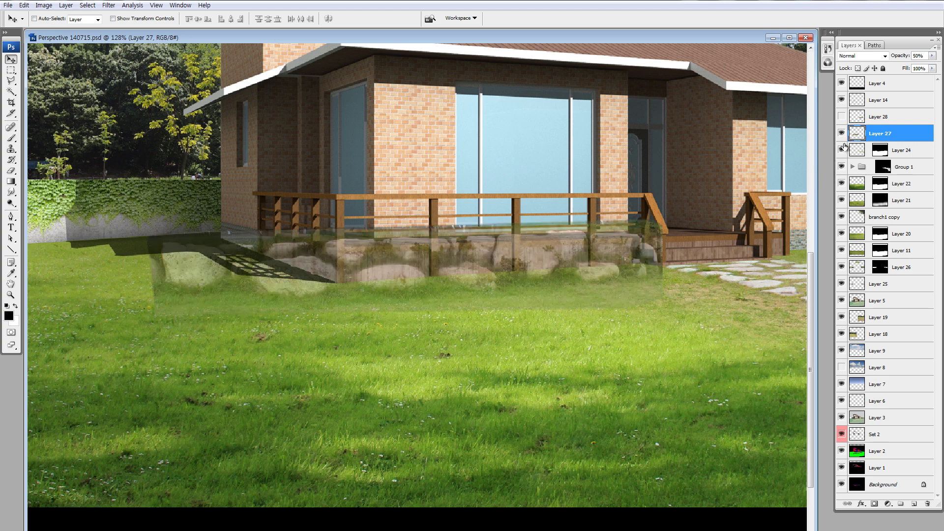
pyautogui.press('0')
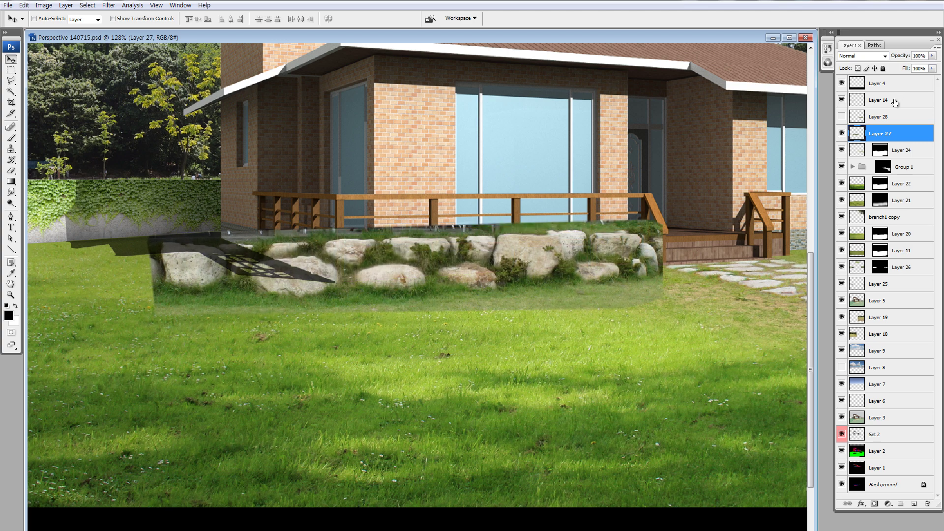
pyautogui.press('5')
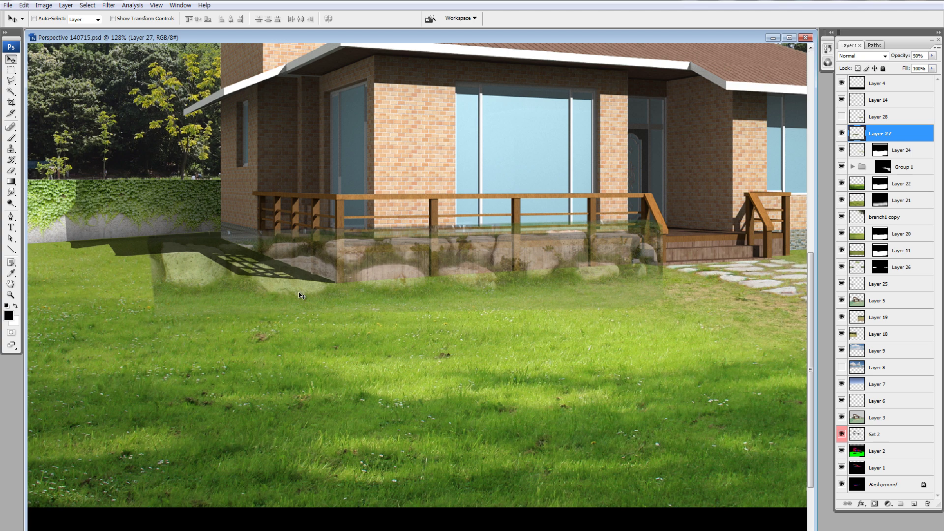
pyautogui.moveTo(491, 277); pyautogui.dragTo(494, 276)
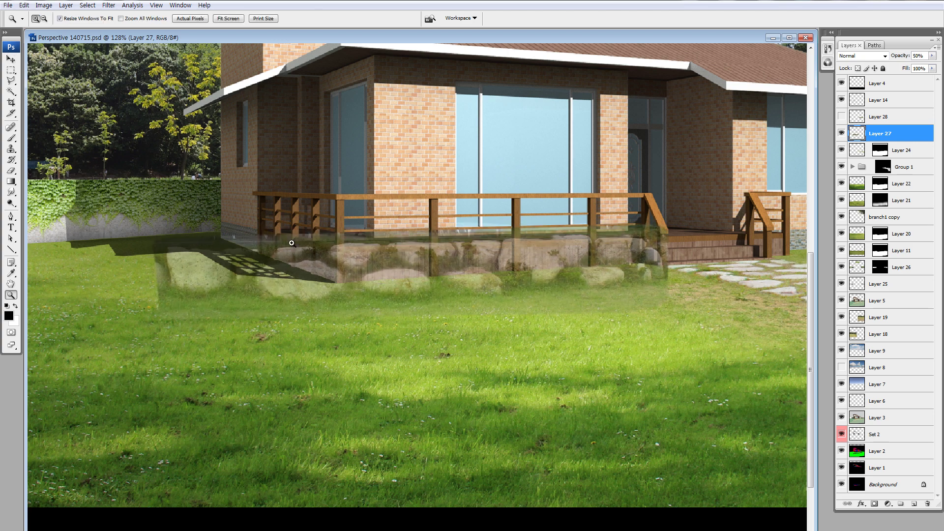
# Zoom in on the porch corner post and start outlining the rocks overhanging past it.
pyautogui.press('z')
pyautogui.click(430, 245)
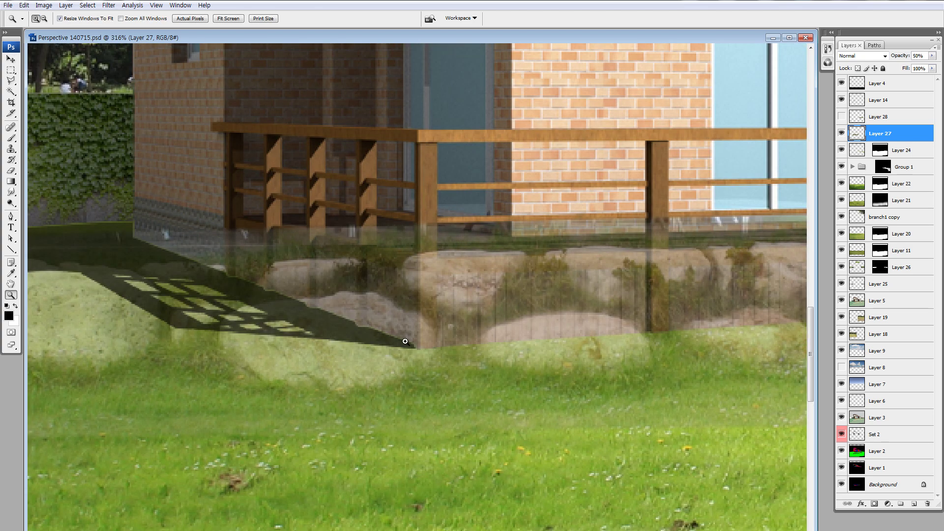
pyautogui.press('l')
pyautogui.click(331, 140)
pyautogui.click(393, 174)
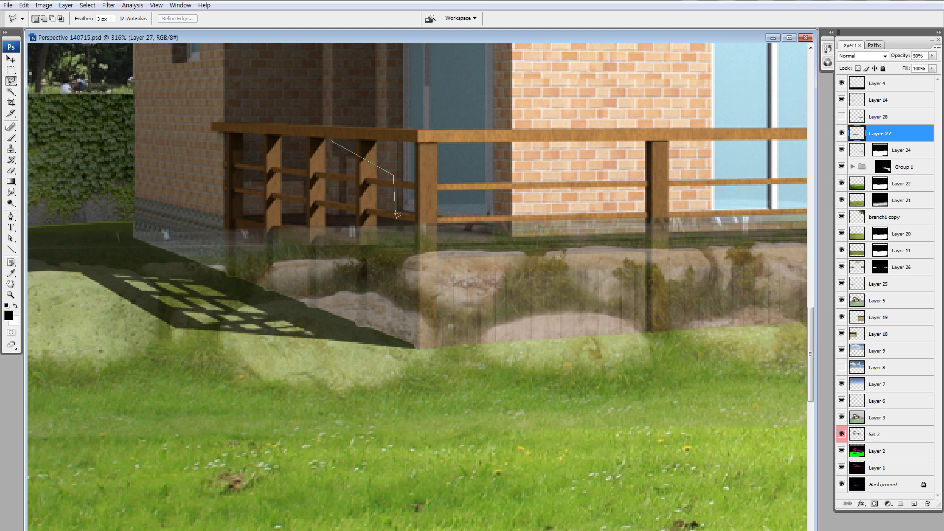
pyautogui.click(395, 227)
pyautogui.click(383, 265)
# Extend the outline across the lawn around the wall's left end and close the selection.
pyautogui.click(383, 473)
pyautogui.moveTo(466, 301); pyautogui.dragTo(727, 158)
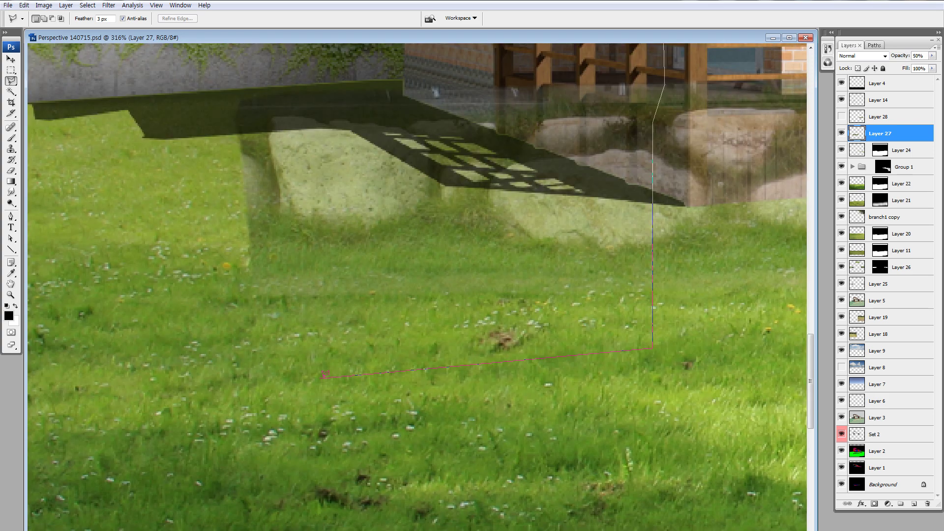
pyautogui.click(89, 205)
pyautogui.moveTo(528, 103); pyautogui.dragTo(567, 294)
pyautogui.click(127, 169)
pyautogui.doubleClick(523, 84)
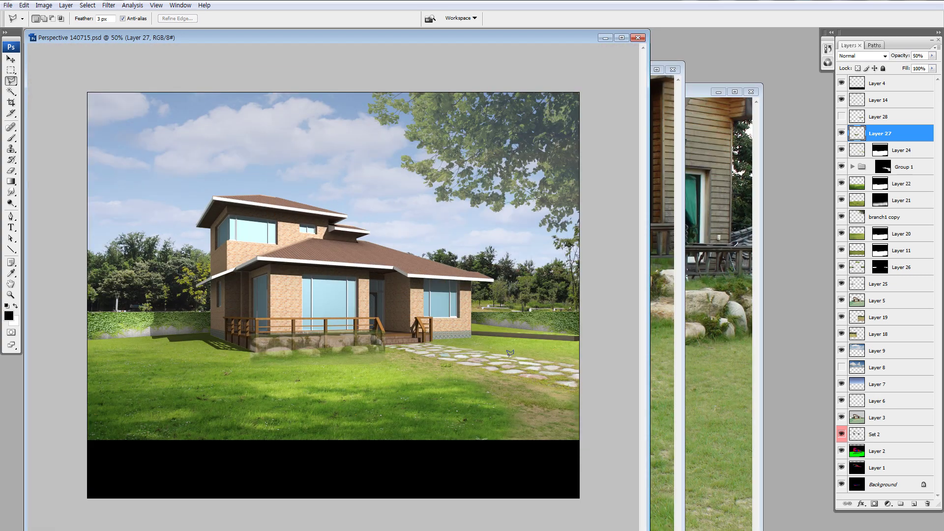
# Return Layer 27 to 100% opacity and zoom in on the rocks and right steps.
pyautogui.press('v')
pyautogui.press('0')
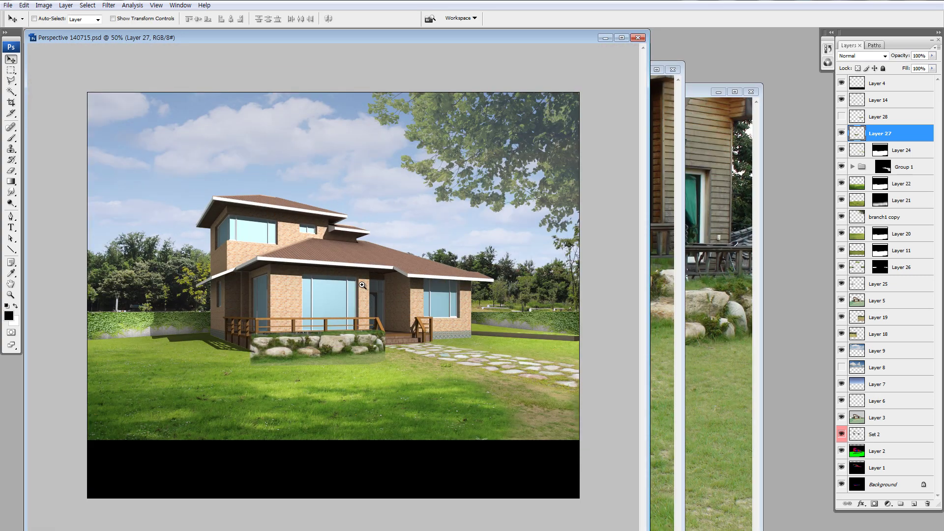
pyautogui.press('z')
pyautogui.moveTo(216, 278); pyautogui.dragTo(418, 437)
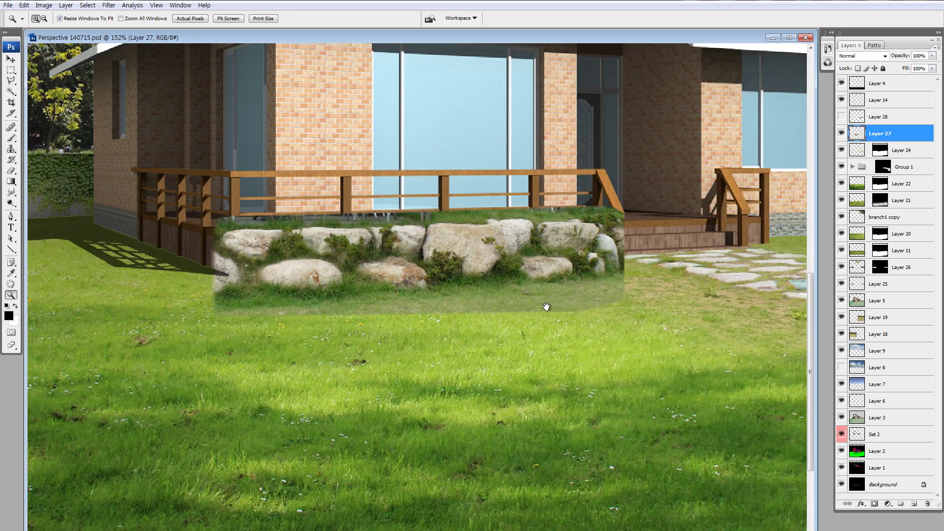
pyautogui.moveTo(546, 306); pyautogui.dragTo(315, 319)
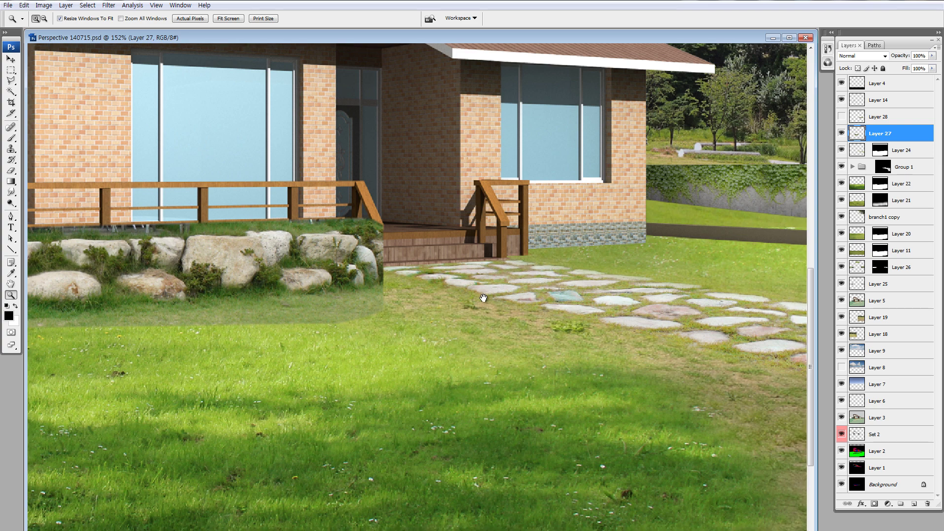
# Show and select Layer 28, split its boulders and move the right patch beside the steps.
pyautogui.click(842, 117)
pyautogui.click(880, 116)
pyautogui.moveTo(634, 251); pyautogui.dragTo(467, 241)
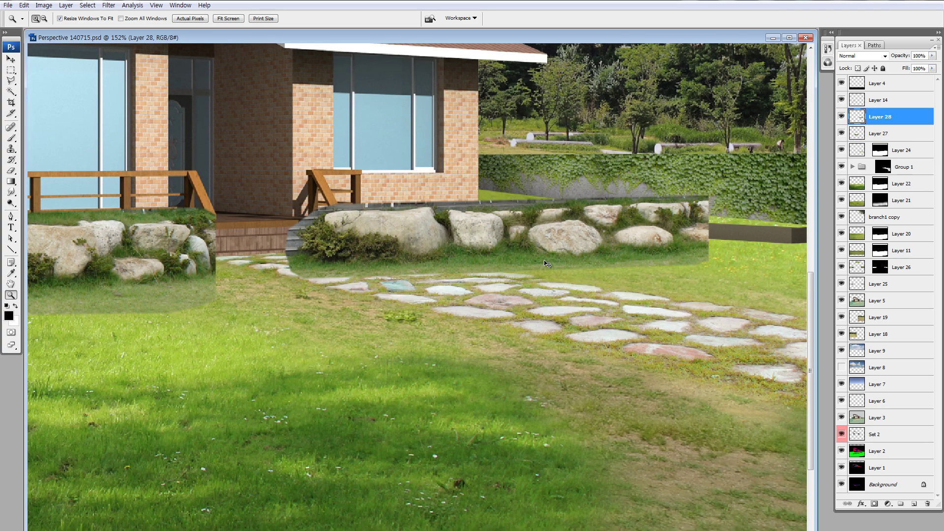
pyautogui.press('v')
pyautogui.press('m')
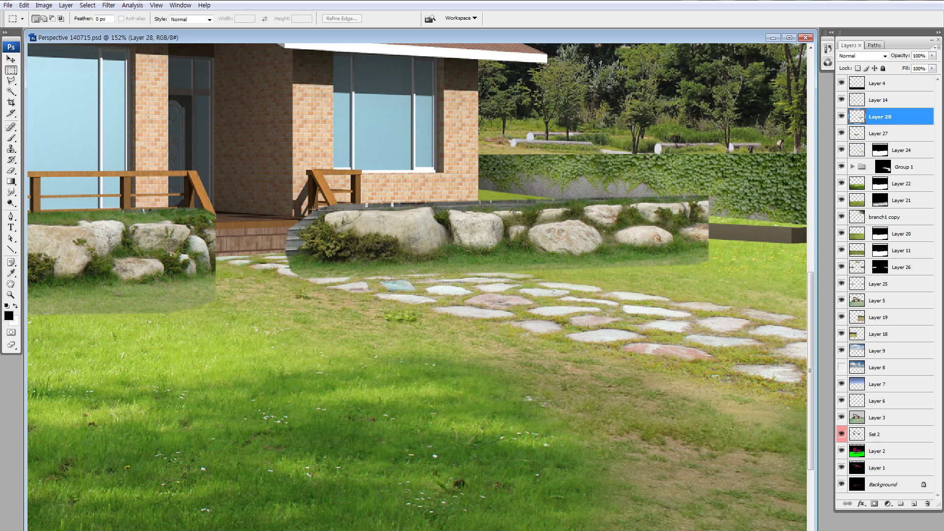
pyautogui.moveTo(501, 342); pyautogui.dragTo(254, 204)
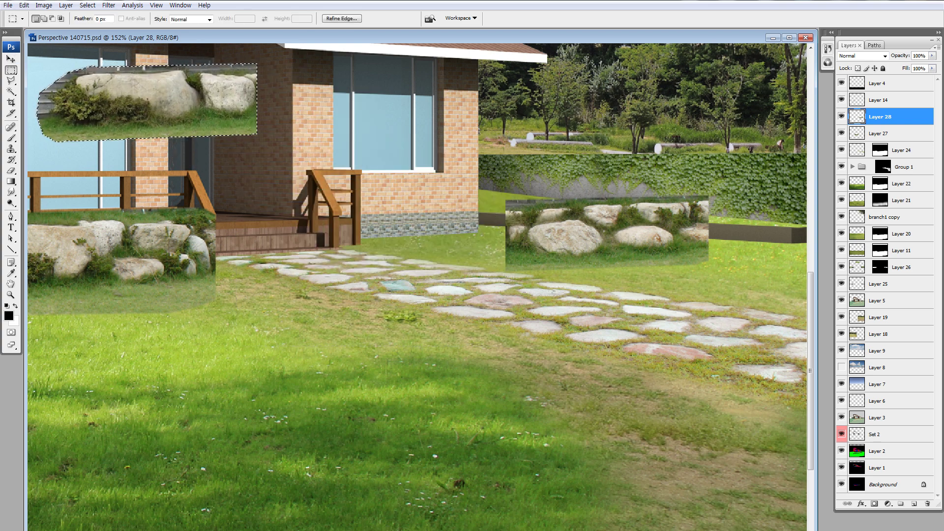
pyautogui.moveTo(719, 228)
pyautogui.mouseDown()
pyautogui.moveTo(526, 222)
pyautogui.moveTo(536, 231)
pyautogui.mouseUp()
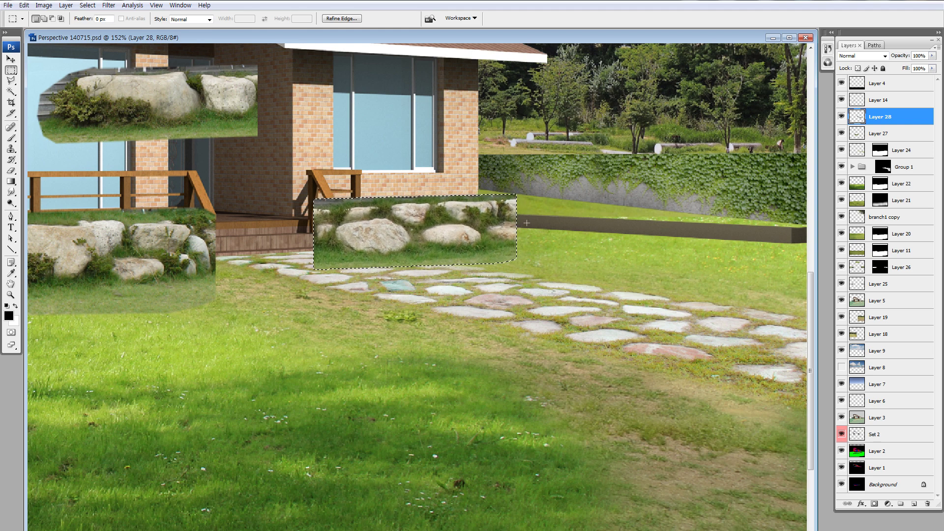
pyautogui.hotkey('ctrl', 'd')
# Set Layer 28 to 50% opacity and zoom in on the patch by the steps.
pyautogui.press('v')
pyautogui.press('5')
pyautogui.press('z')
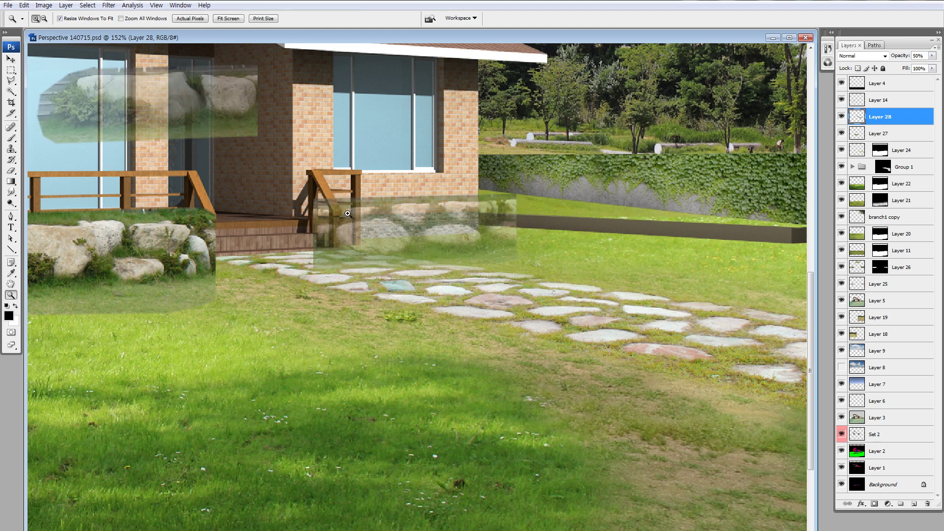
pyautogui.click(442, 284)
pyautogui.moveTo(278, 270); pyautogui.dragTo(362, 284)
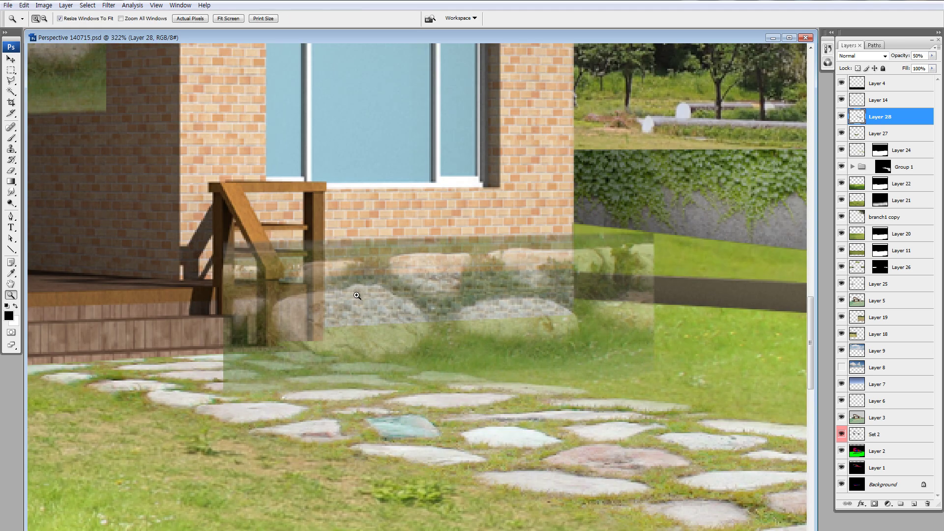
# With 0 px feather, lasso and delete the patch over the railing, then restore 100% opacity.
pyautogui.press('l')
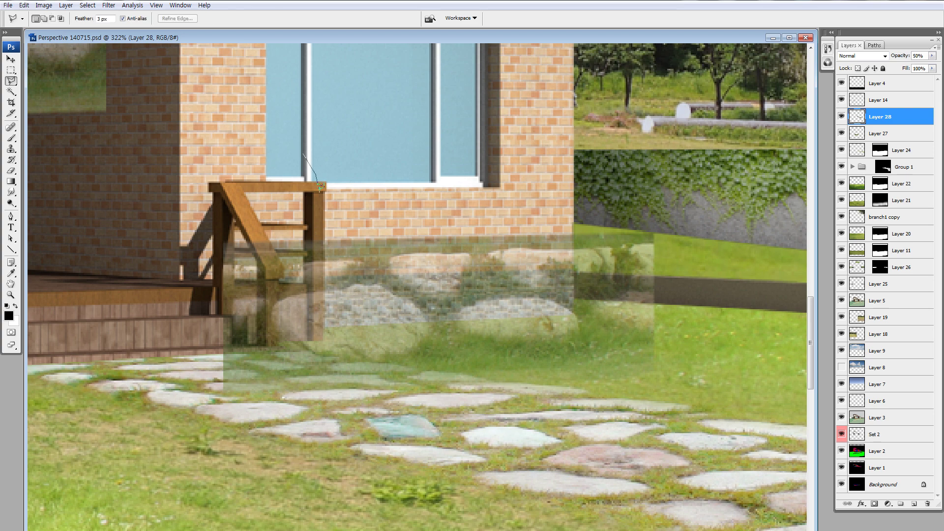
pyautogui.doubleClick(104, 18)
pyautogui.write('0')
pyautogui.click(250, 133)
pyautogui.click(306, 170)
pyautogui.click(324, 393)
pyautogui.doubleClick(167, 443)
pyautogui.moveTo(333, 406); pyautogui.dragTo(254, 389)
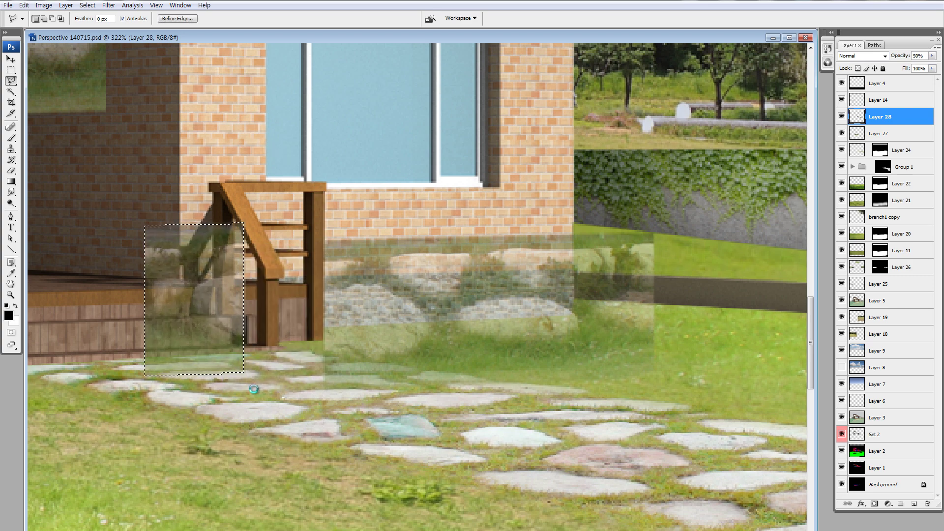
pyautogui.press('Delete')
pyautogui.hotkey('ctrl', 'd')
pyautogui.press('0')
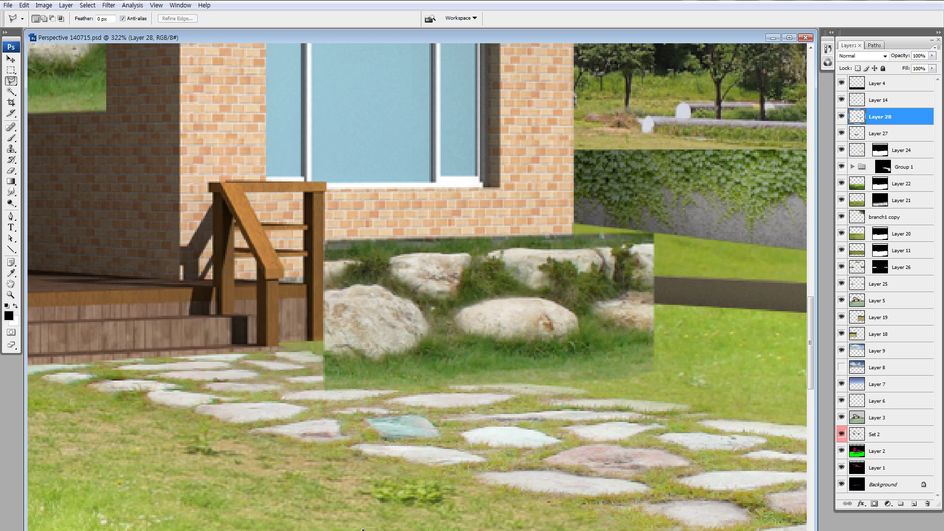
# Zoom out to view the whole house, then zoom in on the front rocks and railing.
pyautogui.hotkey('ctrl', 'alt', '0')
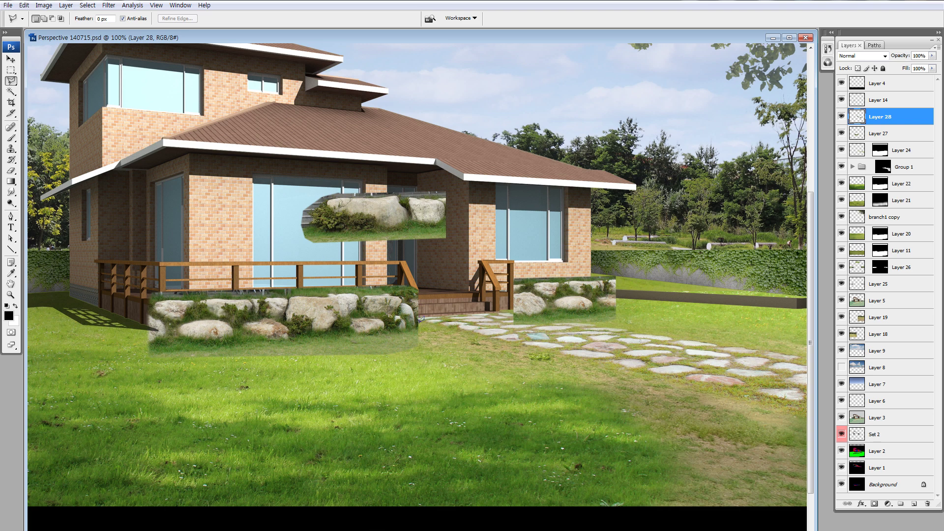
pyautogui.moveTo(327, 320); pyautogui.dragTo(350, 321)
pyautogui.press('z')
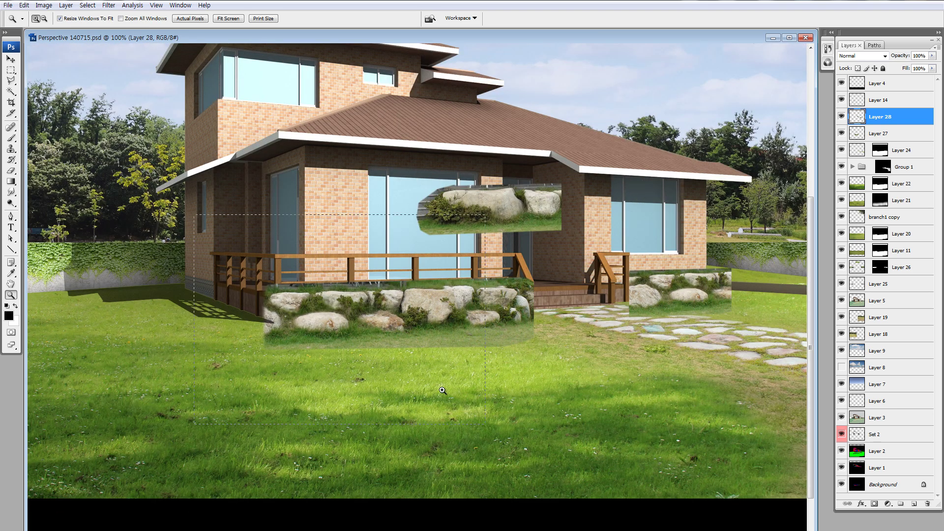
pyautogui.moveTo(298, 415); pyautogui.dragTo(340, 228)
pyautogui.press('l')
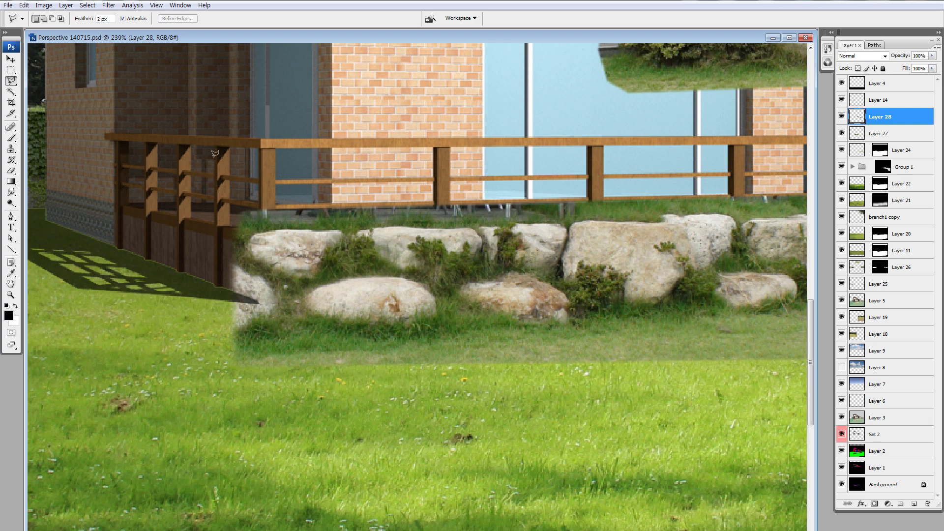
# Lasso the front rocks' left end together with the lawn area beside it.
pyautogui.click(229, 156)
pyautogui.click(306, 148)
pyautogui.moveTo(288, 353); pyautogui.dragTo(254, 418)
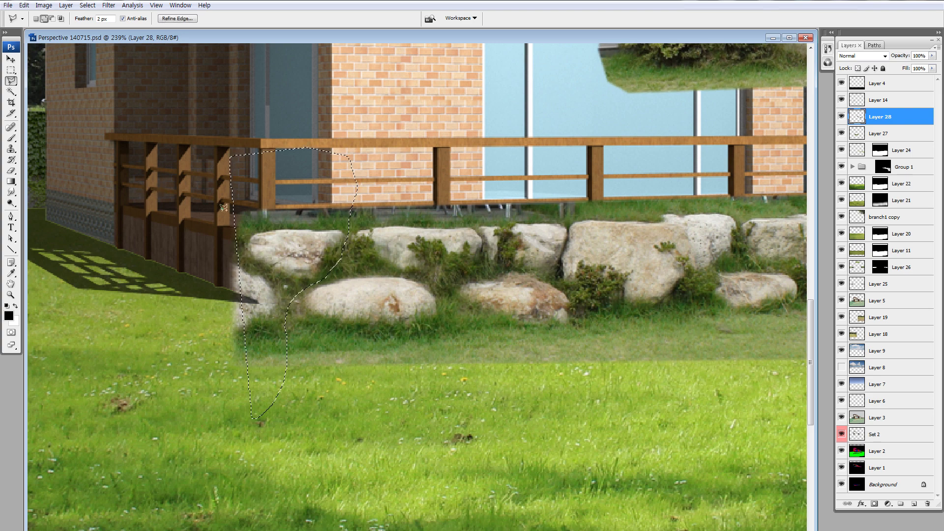
pyautogui.keyDown('shift'); pyautogui.click(271, 236); pyautogui.keyUp('shift')
pyautogui.click(202, 243)
pyautogui.click(168, 364)
pyautogui.click(248, 432)
pyautogui.doubleClick(349, 238)
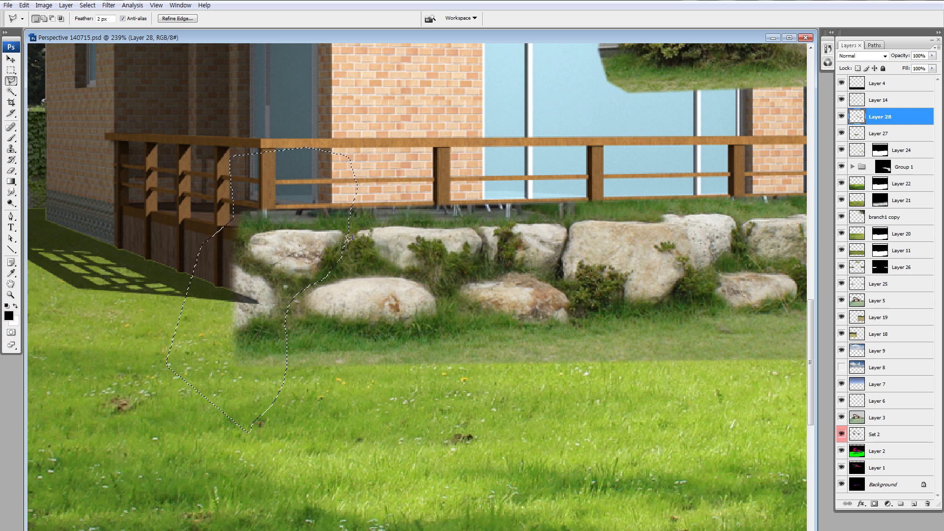
pyautogui.keyDown('ctrl'); pyautogui.click(349, 237); pyautogui.keyUp('ctrl')
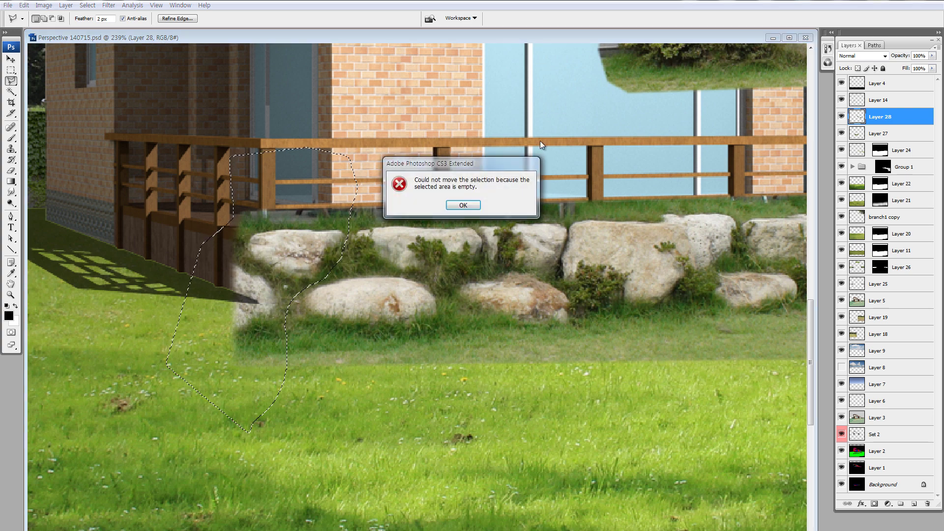
pyautogui.press('Return')
# Merge Layer 27 into Layer 28 and cut away the selected left end of the rocks.
pyautogui.keyDown('shift'); pyautogui.click(878, 133); pyautogui.keyUp('shift')
pyautogui.hotkey('ctrl', 'e')
pyautogui.moveTo(253, 238)
pyautogui.mouseDown()
pyautogui.moveTo(207, 224)
pyautogui.moveTo(113, 227)
pyautogui.mouseUp()
pyautogui.hotkey('ctrl', 'x')
# Zoom out, outline the spare rock piece and copy it onto new Layer 29.
pyautogui.hotkey('ctrl', '-')
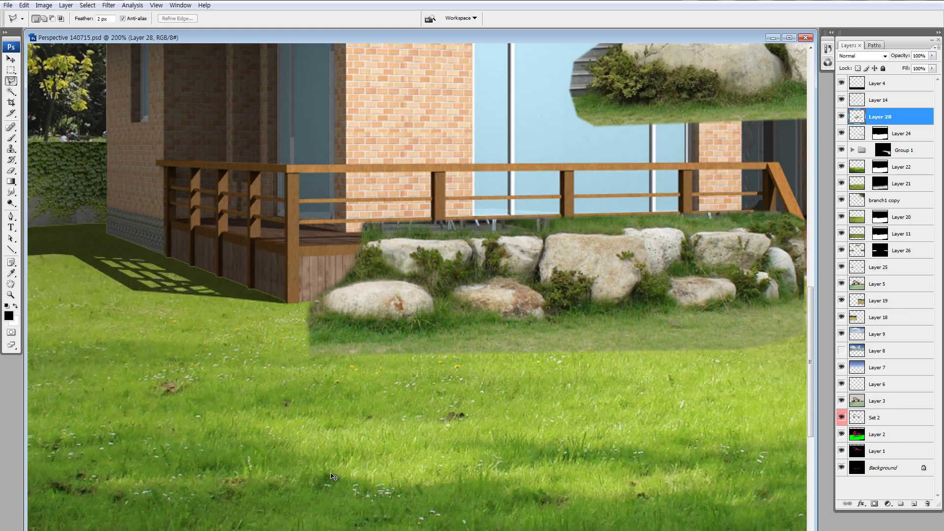
pyautogui.hotkey('ctrl', '-')
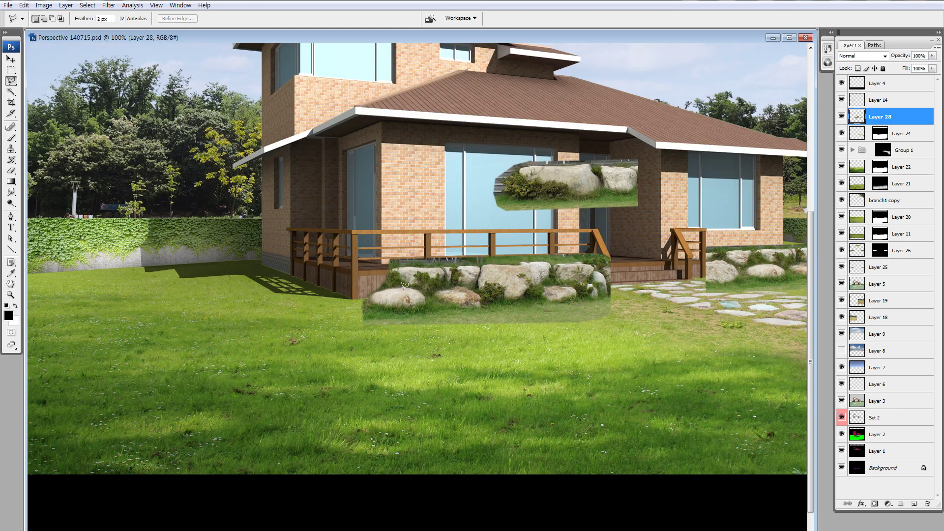
pyautogui.moveTo(487, 166)
pyautogui.mouseDown()
pyautogui.moveTo(610, 217)
pyautogui.moveTo(660, 162)
pyautogui.mouseUp()
pyautogui.hotkey('ctrl', 'j')
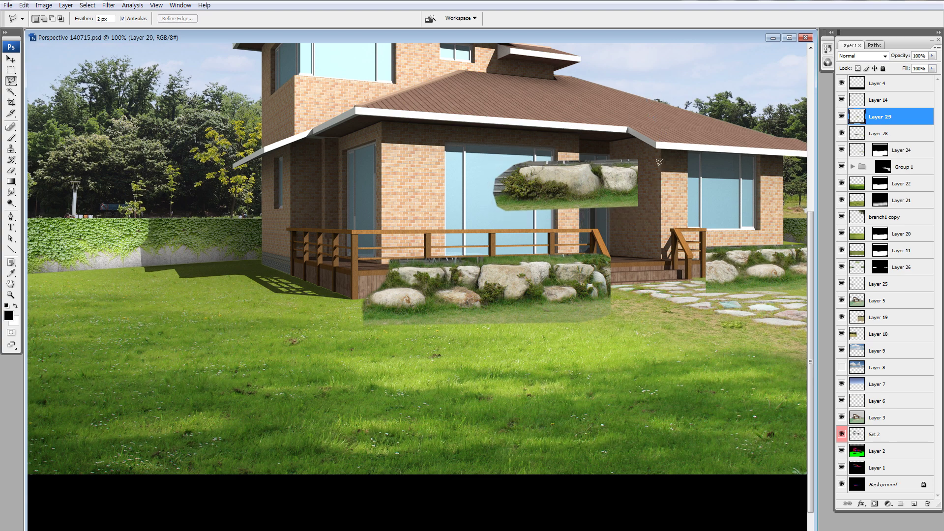
# Position Layer 29's rock patch along the porch's left front, stacked above Layer 28.
pyautogui.press('v')
pyautogui.moveTo(620, 154)
pyautogui.mouseDown()
pyautogui.moveTo(421, 259)
pyautogui.moveTo(373, 342)
pyautogui.mouseUp()
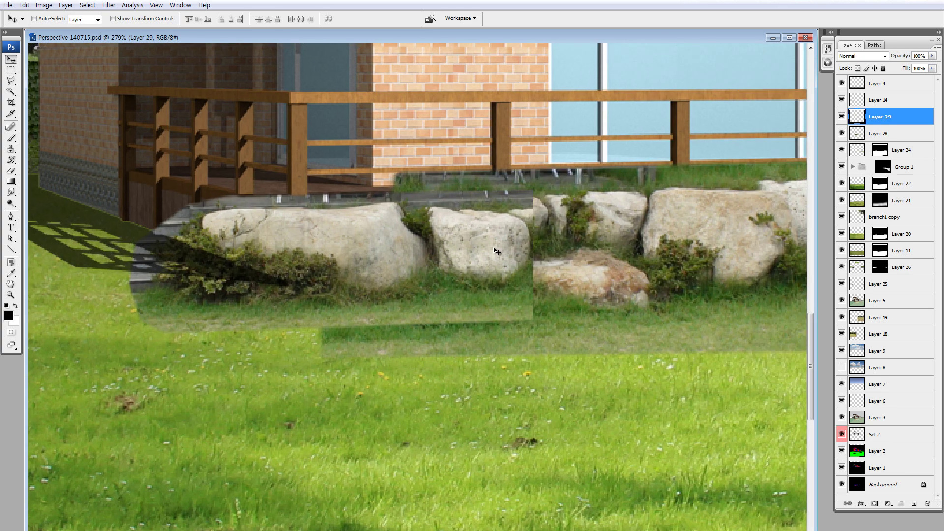
pyautogui.moveTo(496, 252); pyautogui.dragTo(513, 254)
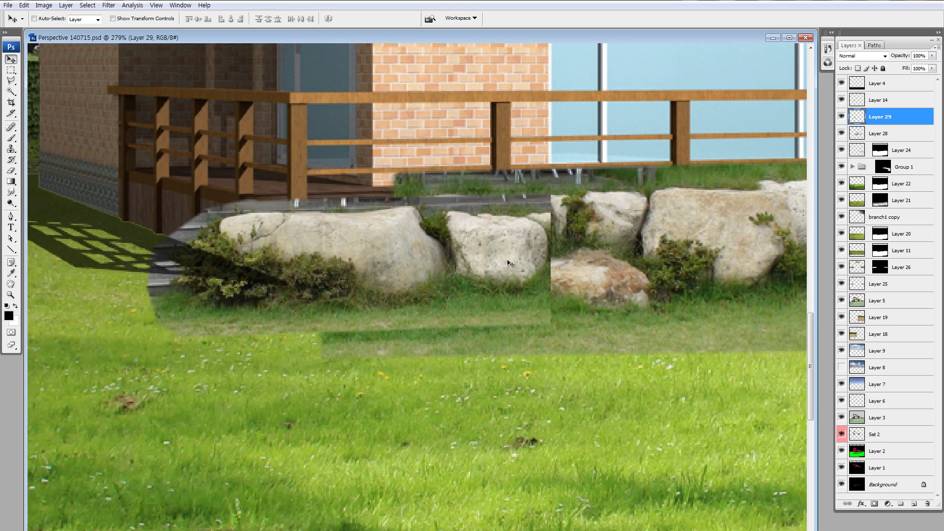
pyautogui.moveTo(858, 140); pyautogui.dragTo(859, 143)
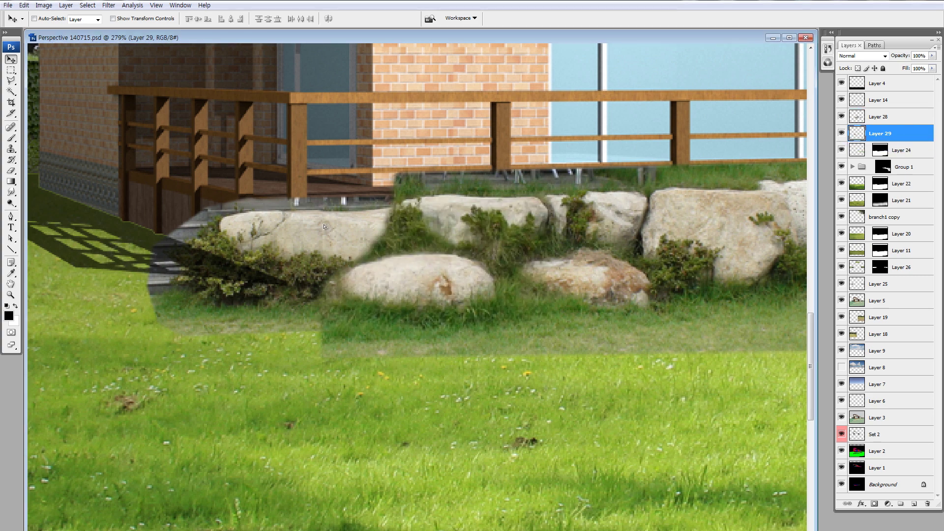
pyautogui.moveTo(324, 226); pyautogui.dragTo(272, 248)
pyautogui.moveTo(270, 238); pyautogui.dragTo(343, 239)
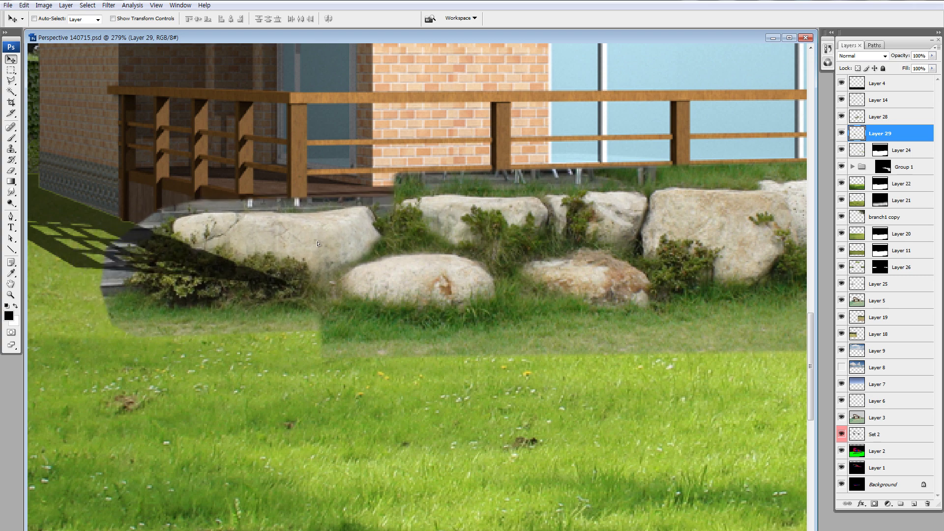
pyautogui.moveTo(856, 137); pyautogui.dragTo(856, 114)
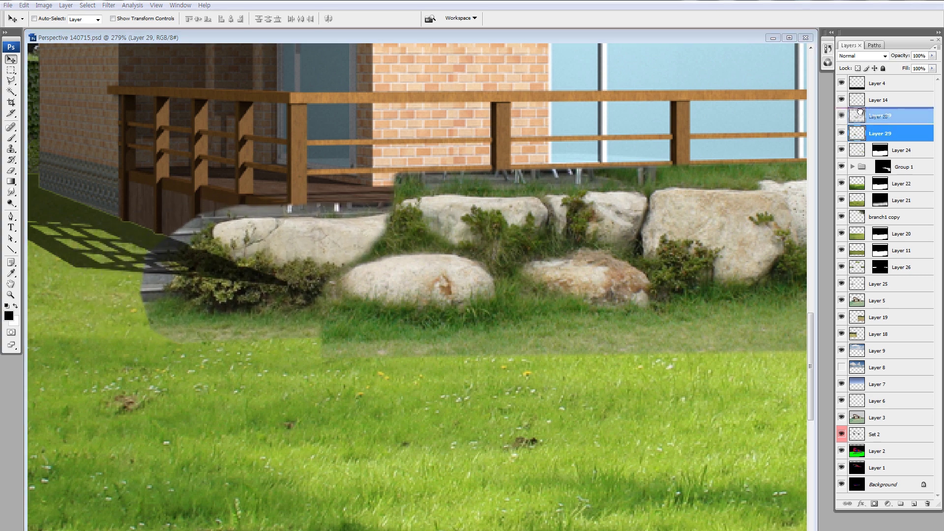
pyautogui.moveTo(442, 260)
pyautogui.mouseDown()
pyautogui.moveTo(426, 247)
pyautogui.moveTo(445, 234)
pyautogui.mouseUp()
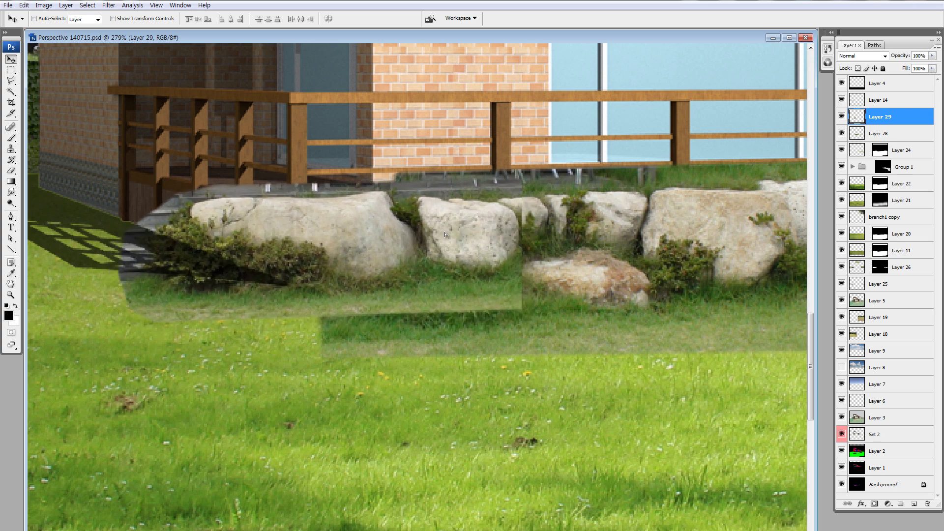
pyautogui.moveTo(445, 234); pyautogui.dragTo(436, 279)
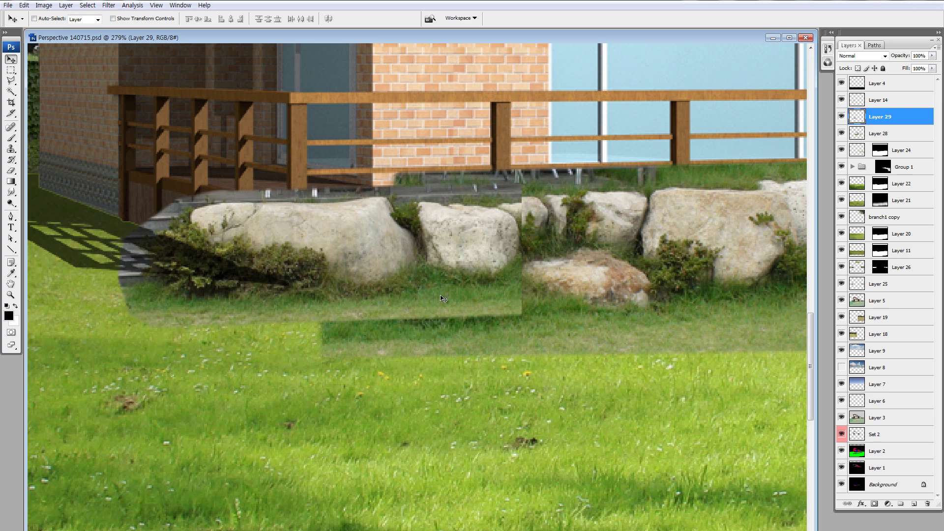
# Free-transform the rock patch, stretching its lower right corner downward.
pyautogui.hotkey('ctrl', 't')
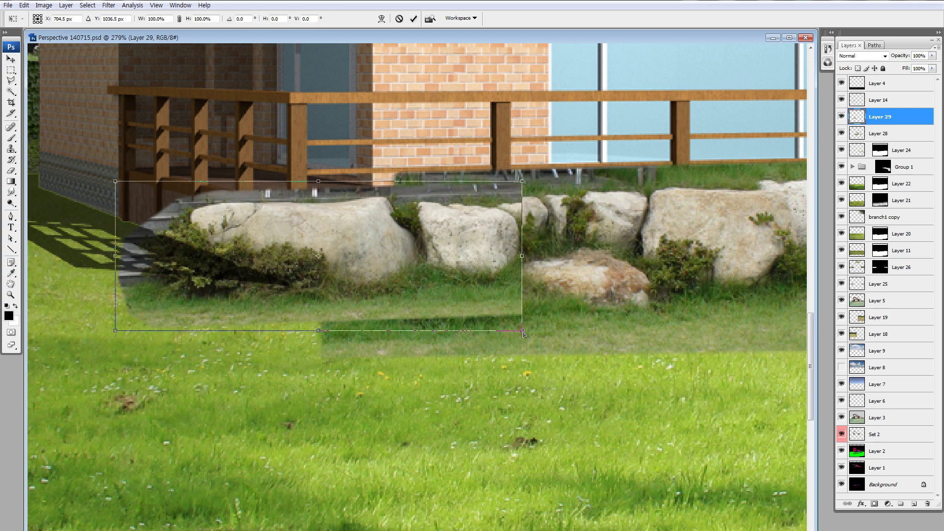
pyautogui.moveTo(523, 332); pyautogui.dragTo(522, 360)
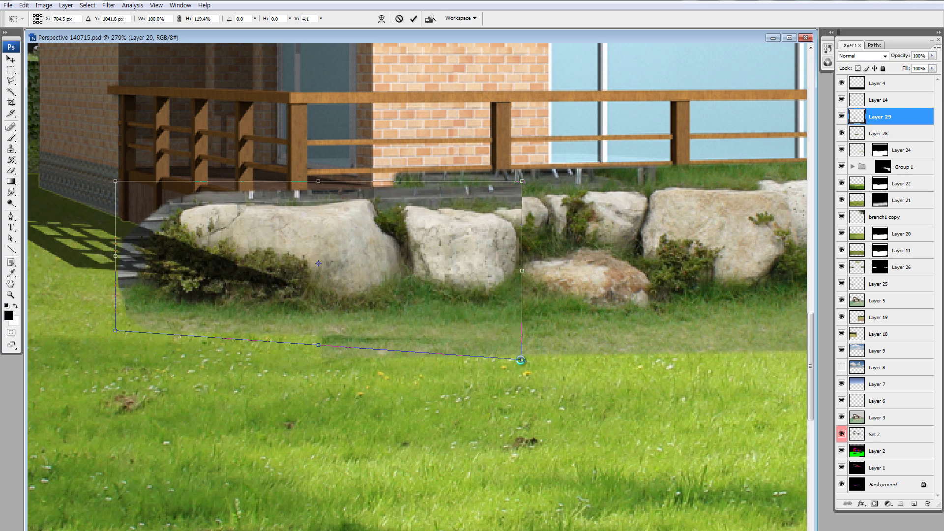
pyautogui.press('Return')
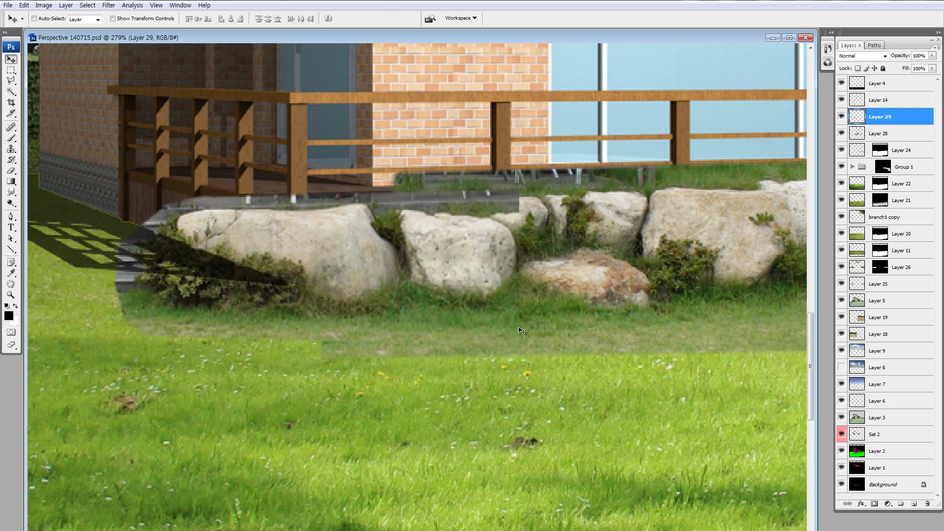
# Compare the left shadow, move Layer 14 below Layer 24, and recentre the whole house.
pyautogui.click(842, 101)
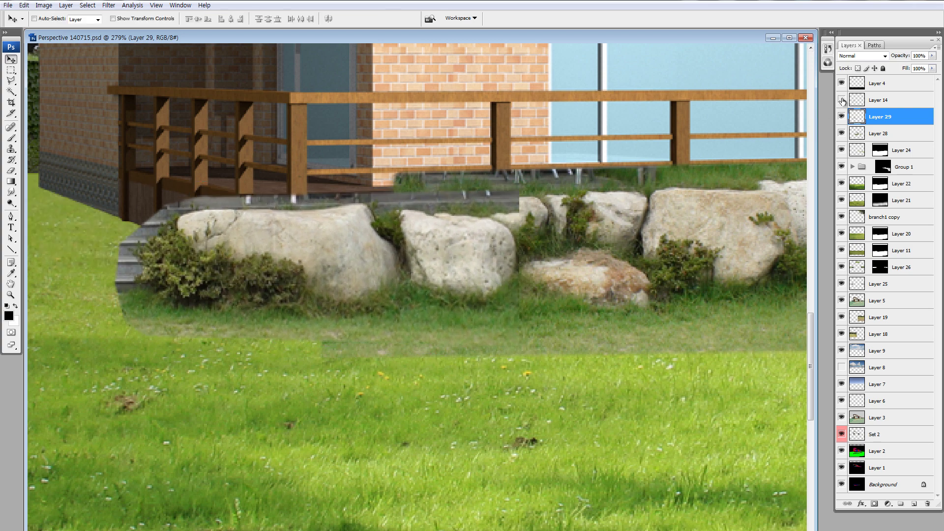
pyautogui.click(841, 100)
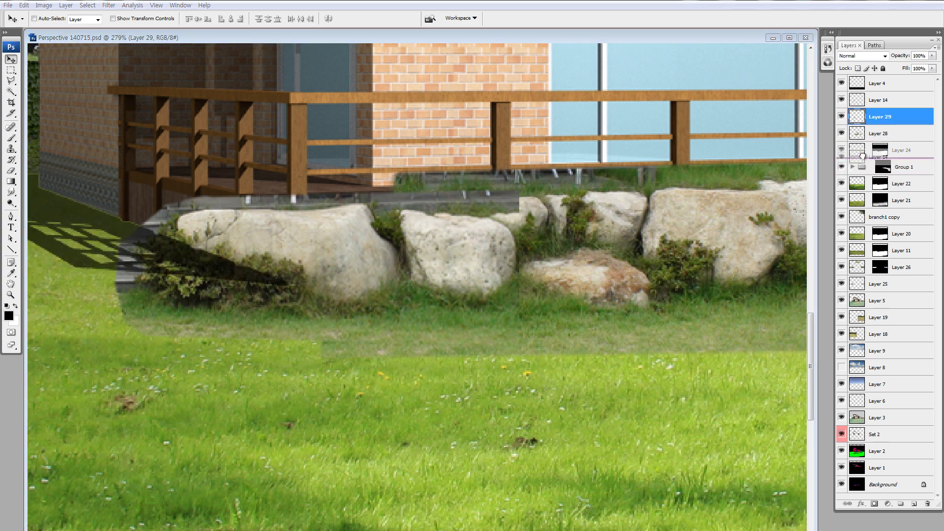
pyautogui.moveTo(853, 102); pyautogui.dragTo(856, 158)
pyautogui.hotkey('ctrl', 'alt', '0')
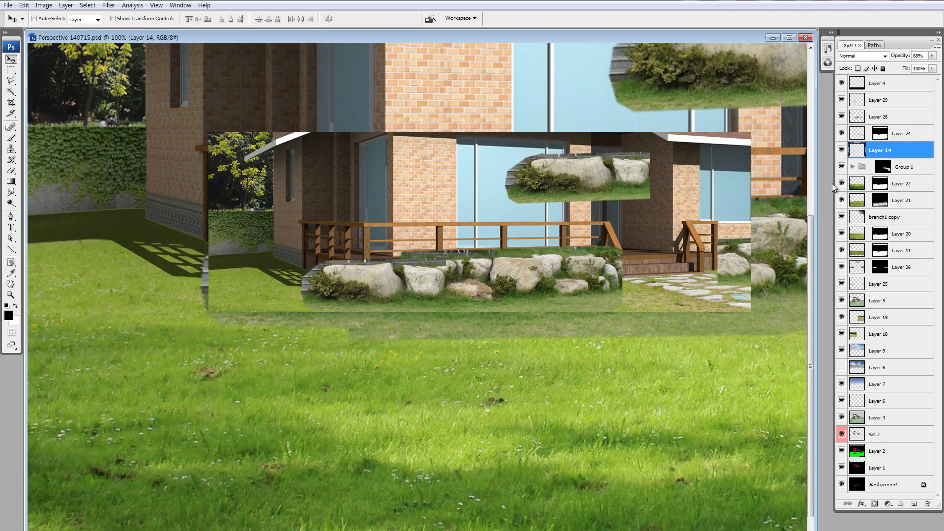
pyautogui.moveTo(560, 333); pyautogui.dragTo(454, 325)
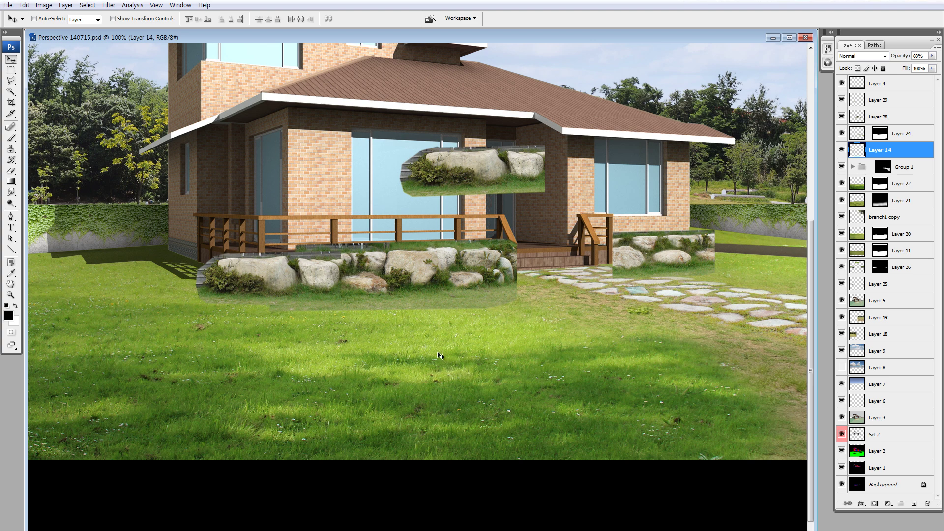
# Marquee the floating Layer 28 rock patch and move it beside the right steps.
pyautogui.keyDown('ctrl'); pyautogui.click(493, 172); pyautogui.keyUp('ctrl')
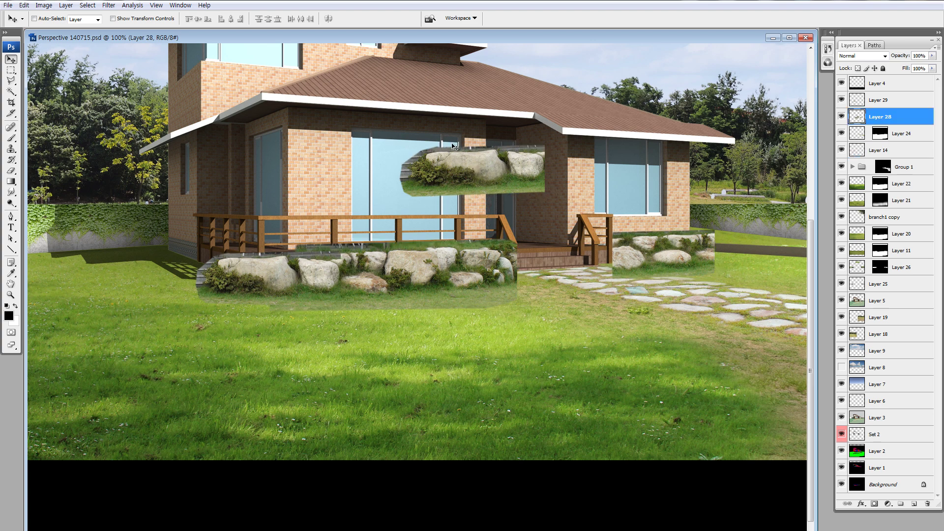
pyautogui.press('m')
pyautogui.moveTo(545, 185); pyautogui.dragTo(563, 218)
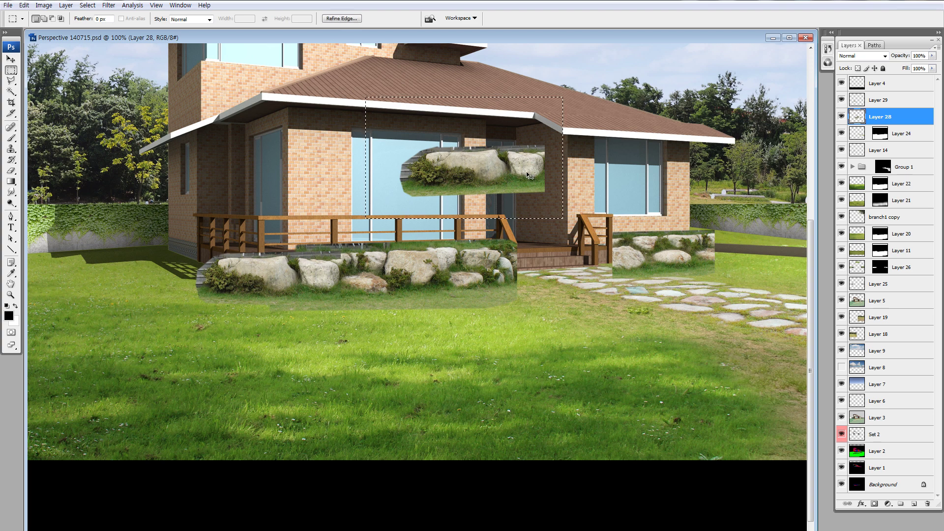
pyautogui.moveTo(522, 187); pyautogui.dragTo(556, 131)
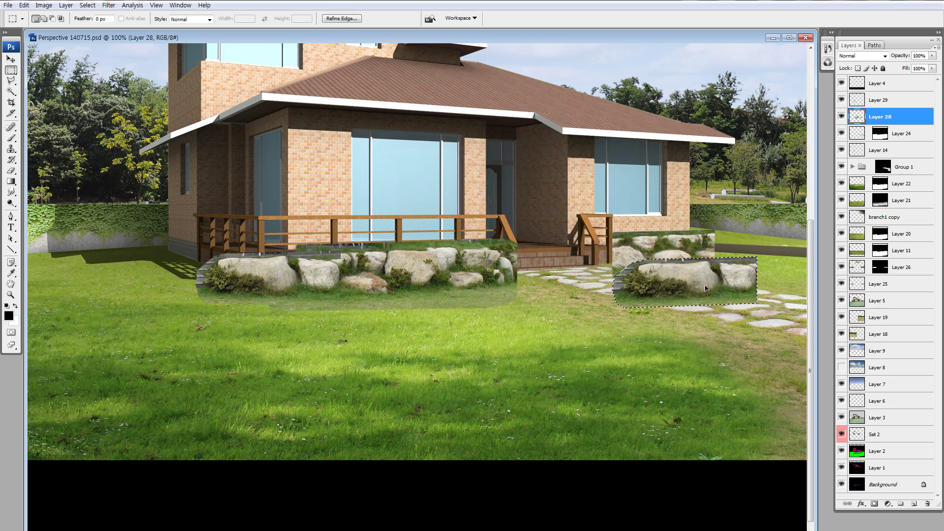
# Zoom in on the right steps and polygon-lasso the area around the step post.
pyautogui.press('z')
pyautogui.moveTo(521, 199); pyautogui.dragTo(694, 305)
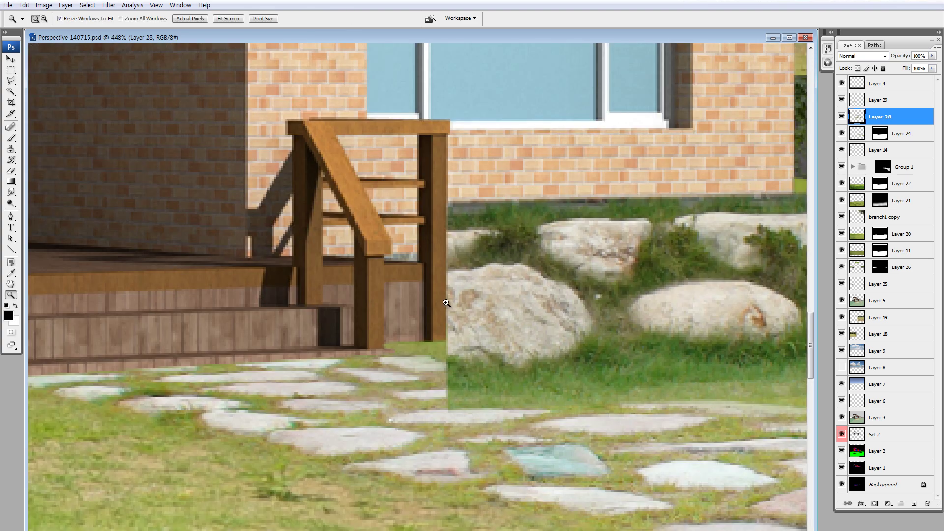
pyautogui.press('l')
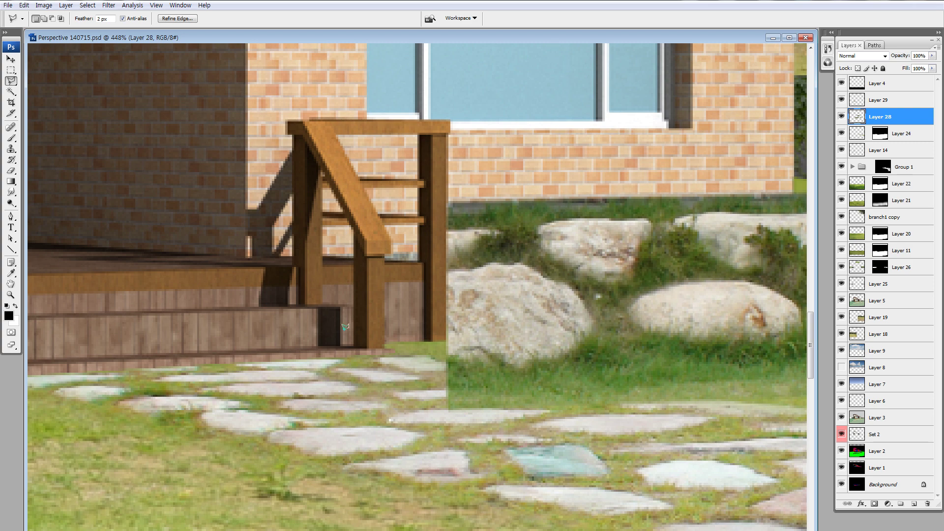
pyautogui.click(517, 306)
pyautogui.click(439, 263)
pyautogui.click(339, 295)
pyautogui.click(337, 364)
pyautogui.click(442, 410)
pyautogui.doubleClick(514, 362)
# Outline the rock patch with the Polygonal Lasso.
pyautogui.hotkey('ctrl', '-')
pyautogui.hotkey('ctrl', '-')
pyautogui.hotkey('ctrl', '-')
pyautogui.hotkey('ctrl', '+')
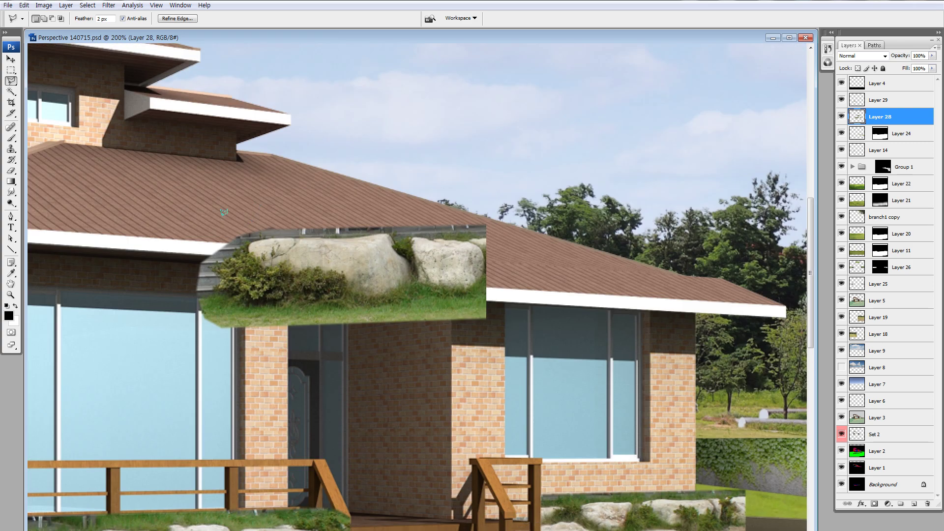
pyautogui.click(219, 218)
pyautogui.click(197, 273)
pyautogui.click(200, 313)
pyautogui.click(242, 351)
pyautogui.click(323, 349)
pyautogui.click(385, 322)
pyautogui.click(444, 388)
pyautogui.click(546, 321)
pyautogui.click(468, 122)
pyautogui.doubleClick(140, 239)
# Copy the rock patch to the steps' base, scale it to 70%, and put it on Layer 30.
pyautogui.scroll(-3, 538, 347)
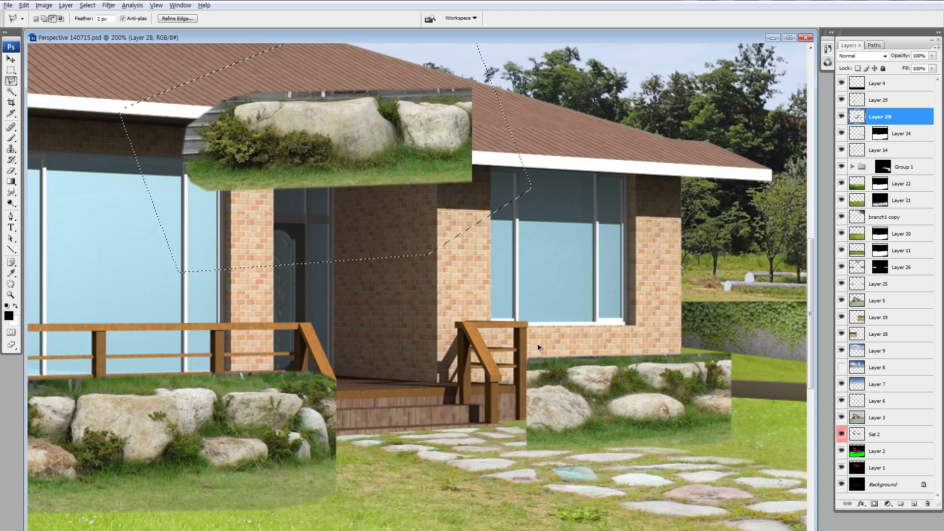
pyautogui.moveTo(387, 132)
pyautogui.mouseDown()
pyautogui.moveTo(620, 387)
pyautogui.moveTo(595, 390)
pyautogui.moveTo(623, 379)
pyautogui.mouseUp()
pyautogui.hotkey('ctrl', 't')
pyautogui.moveTo(566, 406); pyautogui.dragTo(600, 403)
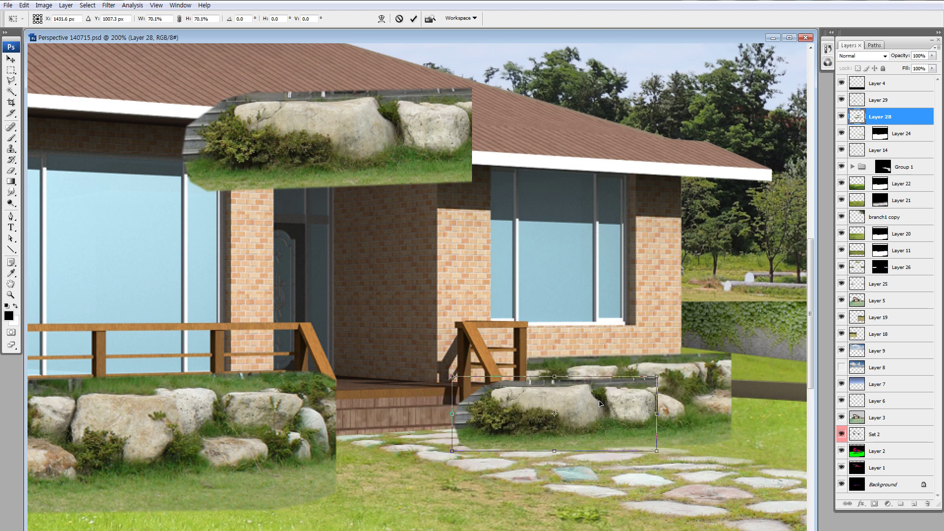
pyautogui.press('Return')
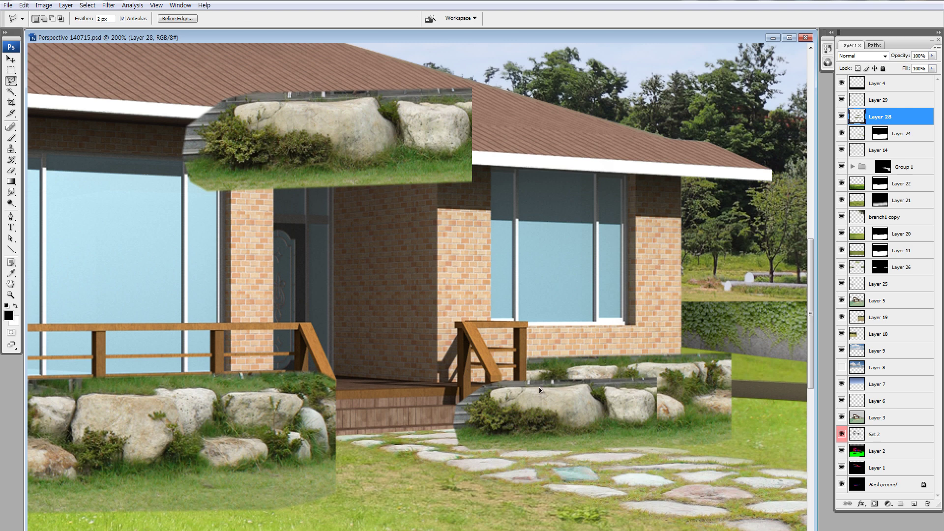
pyautogui.hotkey('ctrl', 'shift', 'j')
# Toggle Layer 30's steps rock patch off and back on, then zoom out to the whole house.
pyautogui.click(844, 116)
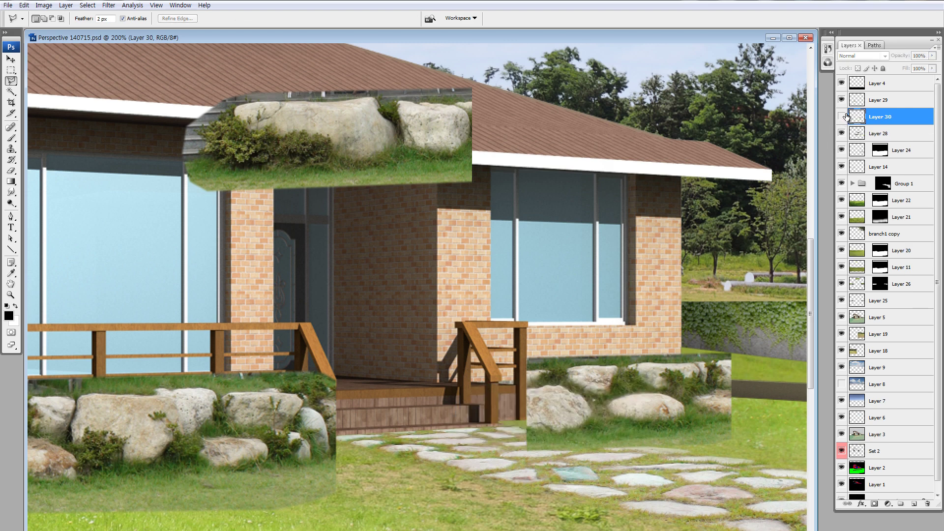
pyautogui.click(841, 117)
pyautogui.hotkey('ctrl', '-')
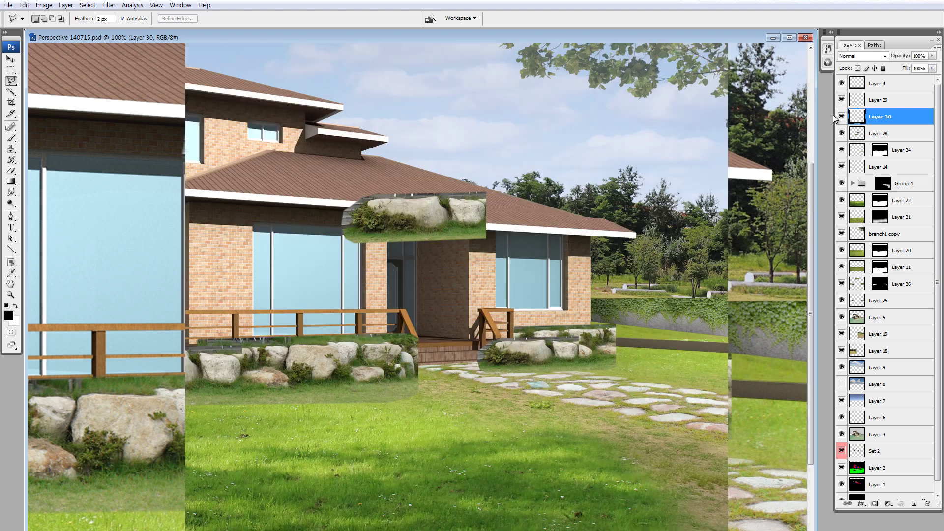
pyautogui.hotkey('ctrl', '-')
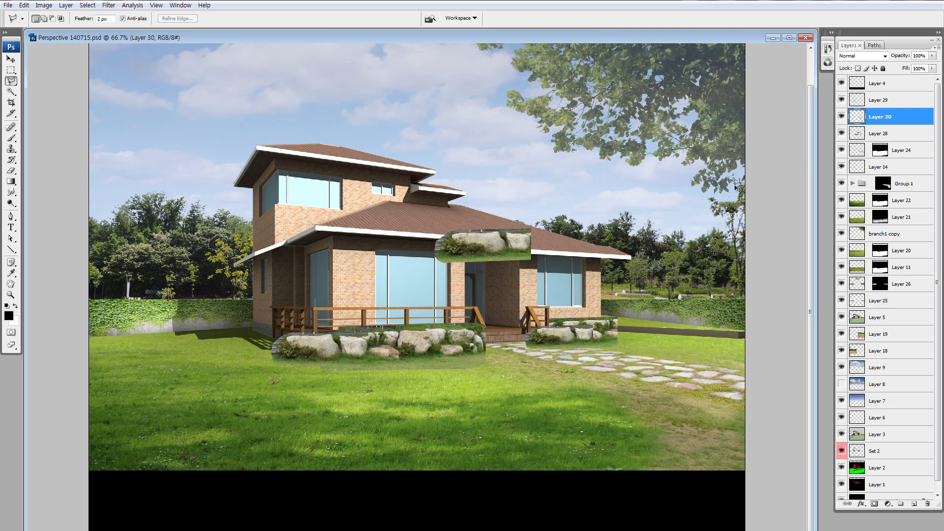
# Clear the stray Layer 28 rock patch off the roof and zoom in on the porch.
pyautogui.press('v')
pyautogui.keyDown('ctrl'); pyautogui.click(457, 236); pyautogui.keyUp('ctrl')
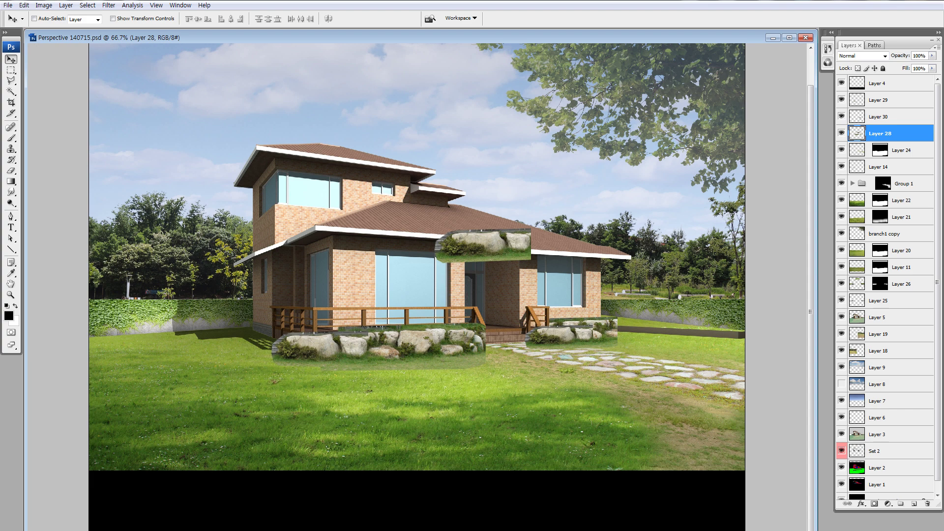
pyautogui.moveTo(456, 235); pyautogui.dragTo(492, 199)
pyautogui.press('m')
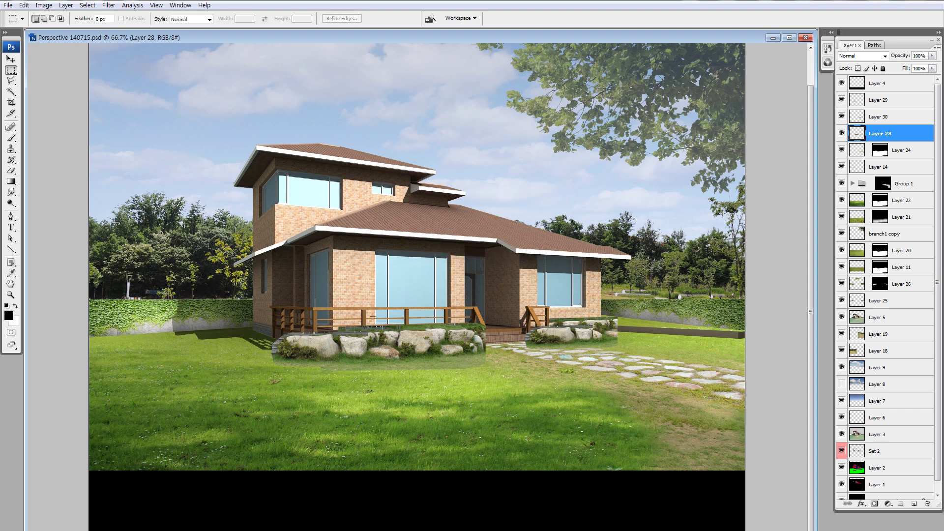
pyautogui.press('z')
pyautogui.moveTo(332, 329); pyautogui.dragTo(513, 434)
pyautogui.press('c')
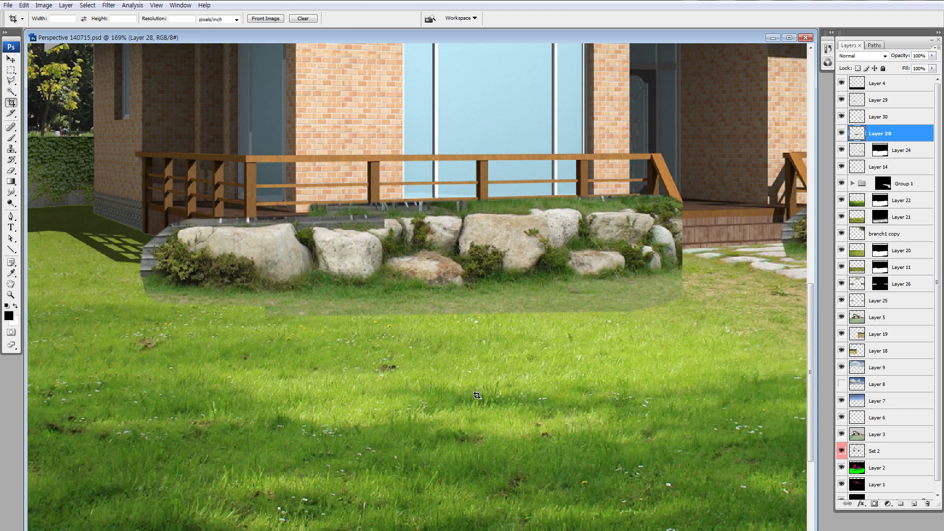
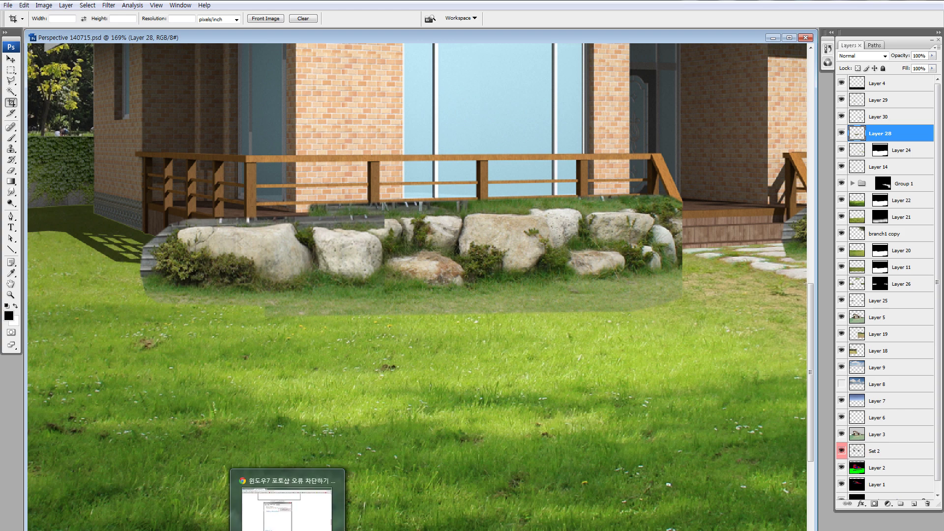
# Cancel the stray crop, select Layer 29, and zoom in closely on the front rock seam.
pyautogui.click(407, 353)
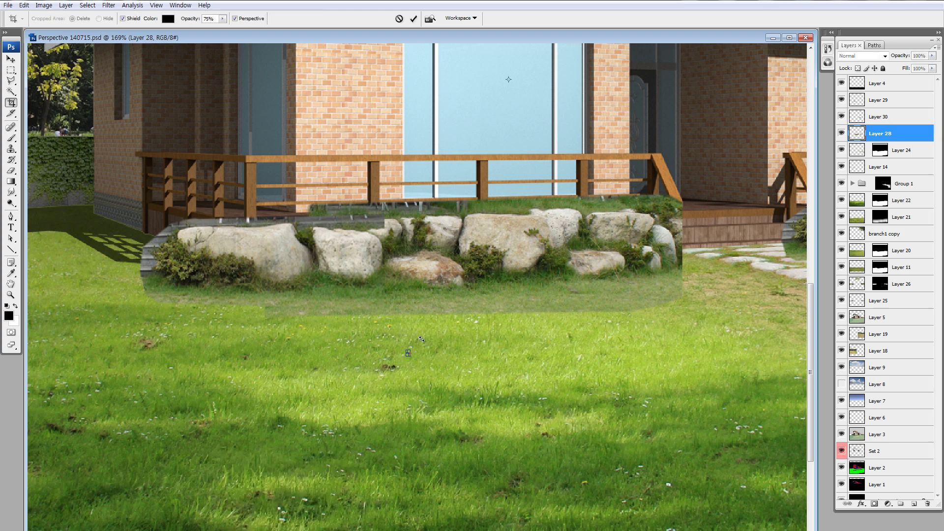
pyautogui.press('Escape')
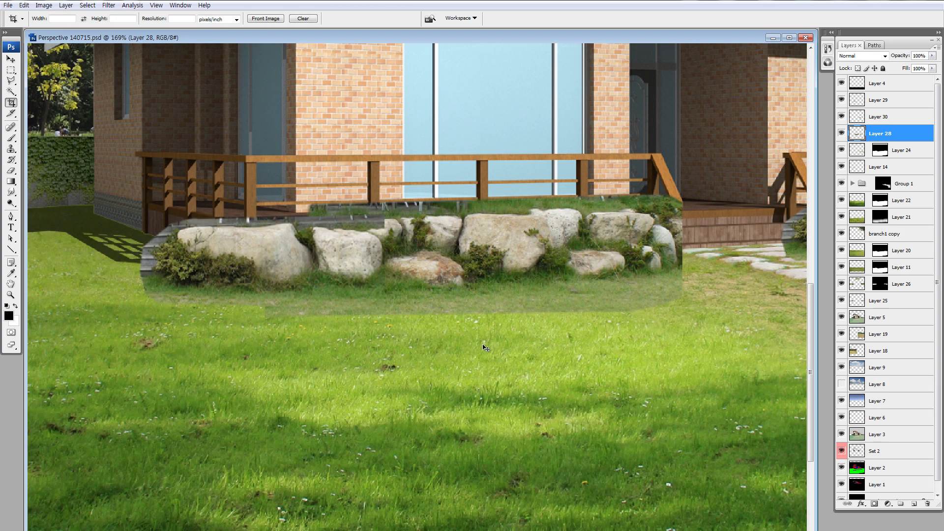
pyautogui.hotkey('ctrl', '0')
pyautogui.press('z')
pyautogui.moveTo(217, 231); pyautogui.dragTo(418, 359)
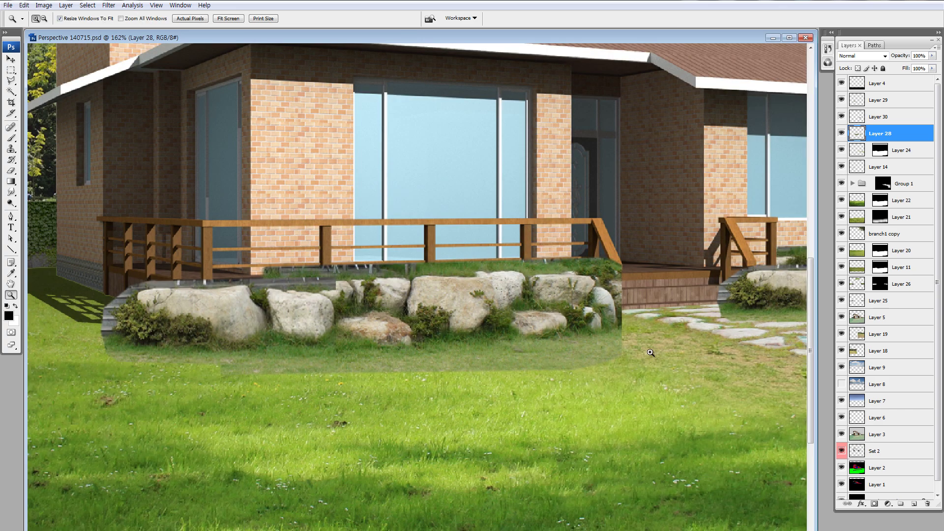
pyautogui.press('v')
pyautogui.click(866, 100)
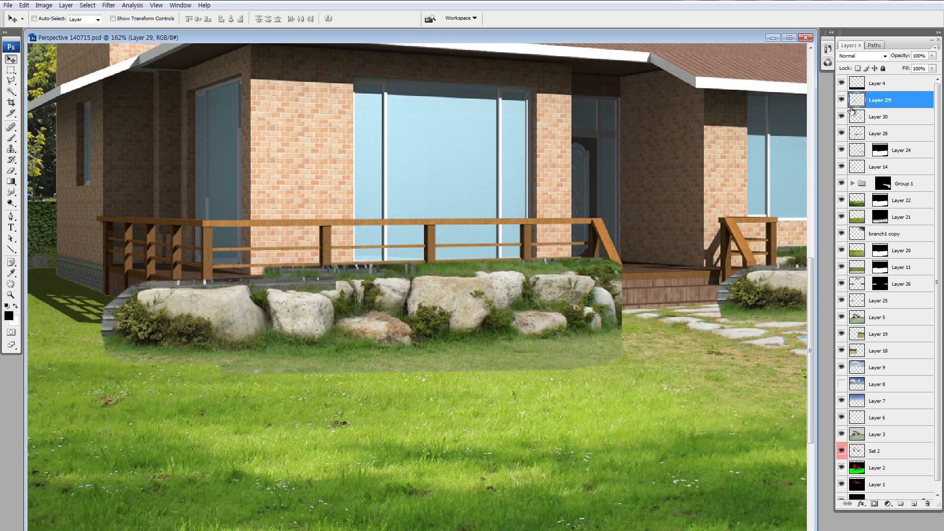
pyautogui.moveTo(319, 326); pyautogui.dragTo(340, 330)
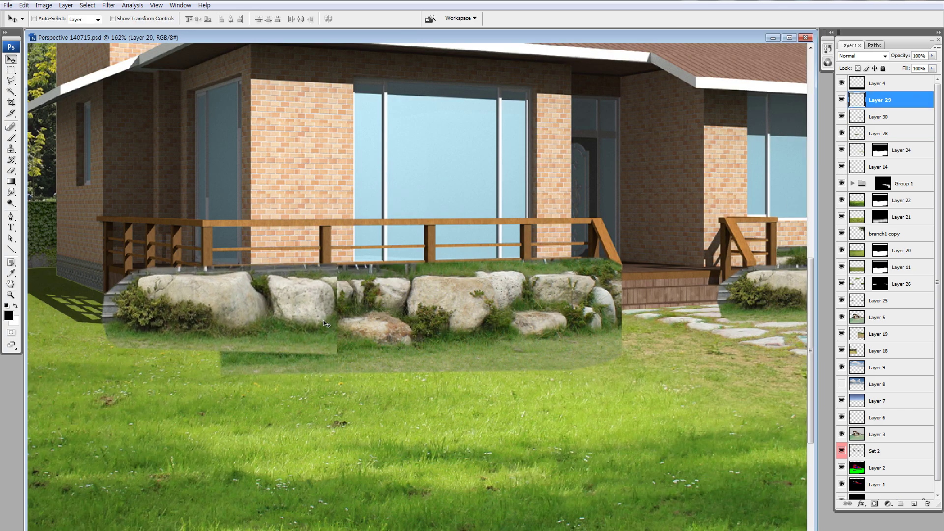
pyautogui.hotkey('ctrl', 'z')
pyautogui.press('z')
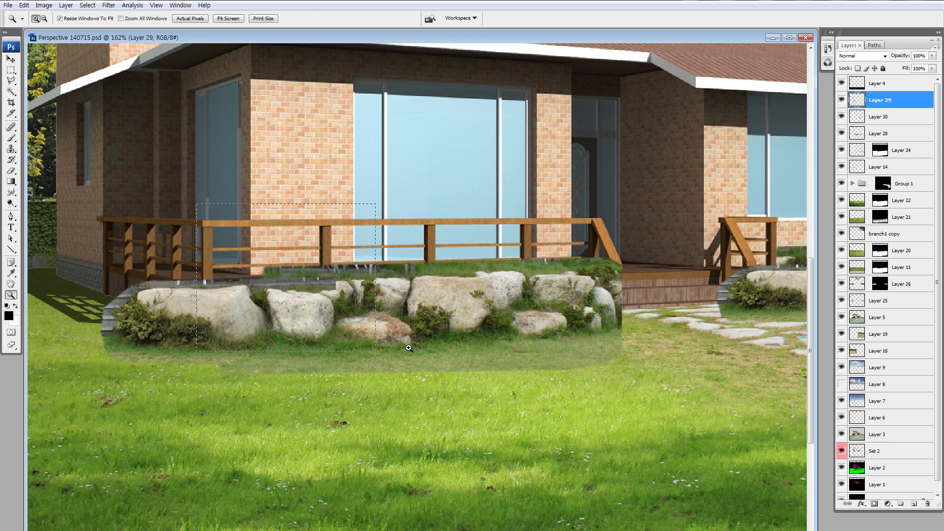
pyautogui.moveTo(158, 310); pyautogui.dragTo(469, 289)
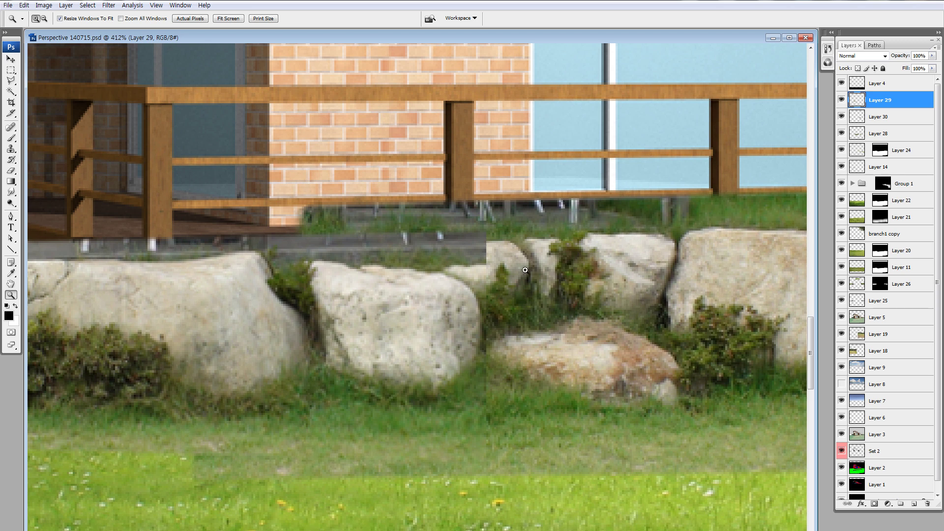
# Set the Lasso feather to 2 px and try moving a grass-and-rock piece, then undo it.
pyautogui.press('l')
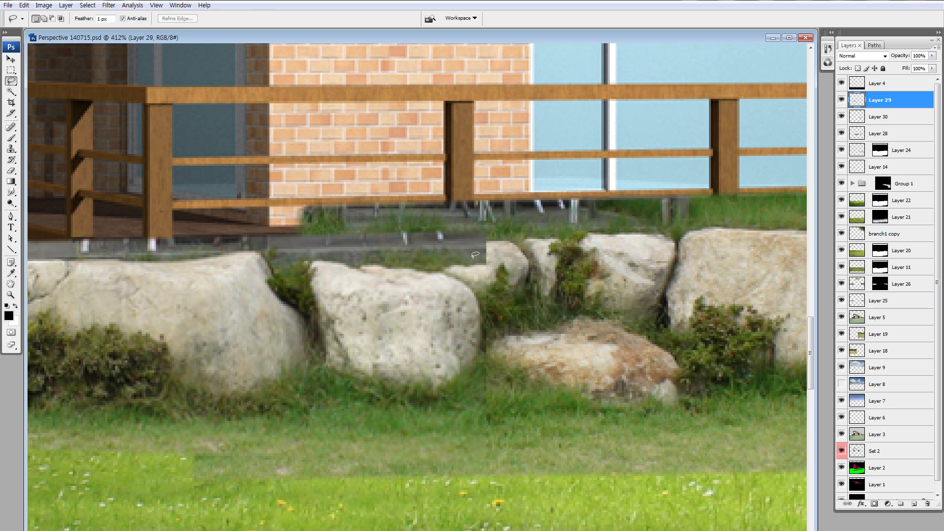
pyautogui.press('Return')
pyautogui.write('2')
pyautogui.moveTo(505, 211); pyautogui.dragTo(418, 254)
pyautogui.moveTo(479, 296); pyautogui.dragTo(492, 255)
pyautogui.moveTo(350, 322); pyautogui.dragTo(477, 229)
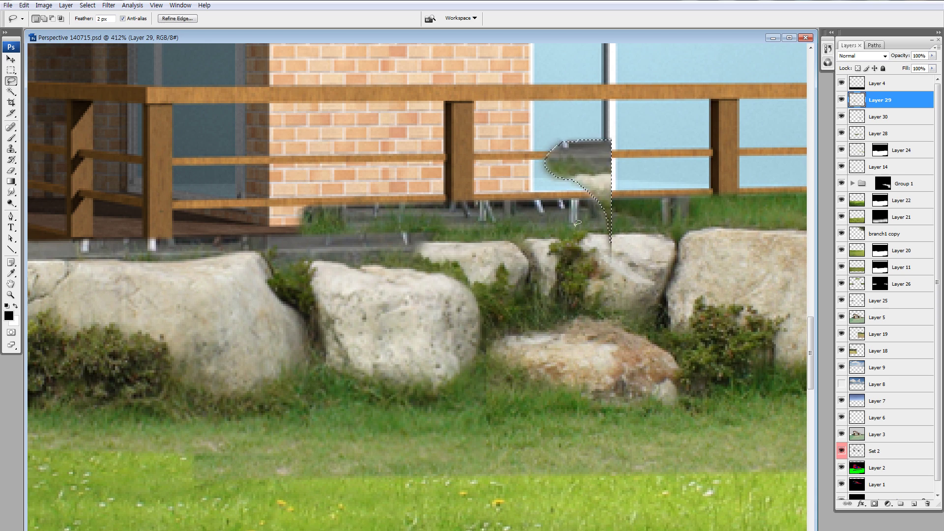
pyautogui.hotkey('ctrl', 'z')
# Lasso the rock near the seam, shift it left over the gap, and deselect.
pyautogui.moveTo(395, 209); pyautogui.dragTo(365, 214)
pyautogui.moveTo(354, 248)
pyautogui.mouseDown()
pyautogui.moveTo(389, 246)
pyautogui.moveTo(364, 249)
pyautogui.mouseUp()
pyautogui.moveTo(347, 206)
pyautogui.mouseDown()
pyautogui.moveTo(311, 255)
pyautogui.moveTo(541, 274)
pyautogui.mouseUp()
pyautogui.hotkey('ctrl', 'd')
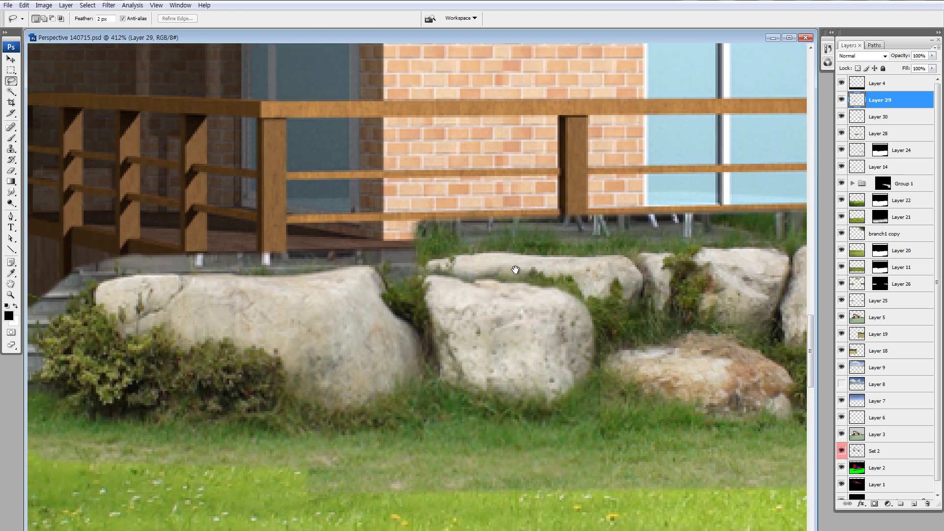
pyautogui.moveTo(433, 322); pyautogui.dragTo(500, 321)
pyautogui.hotkey('ctrl', '-')
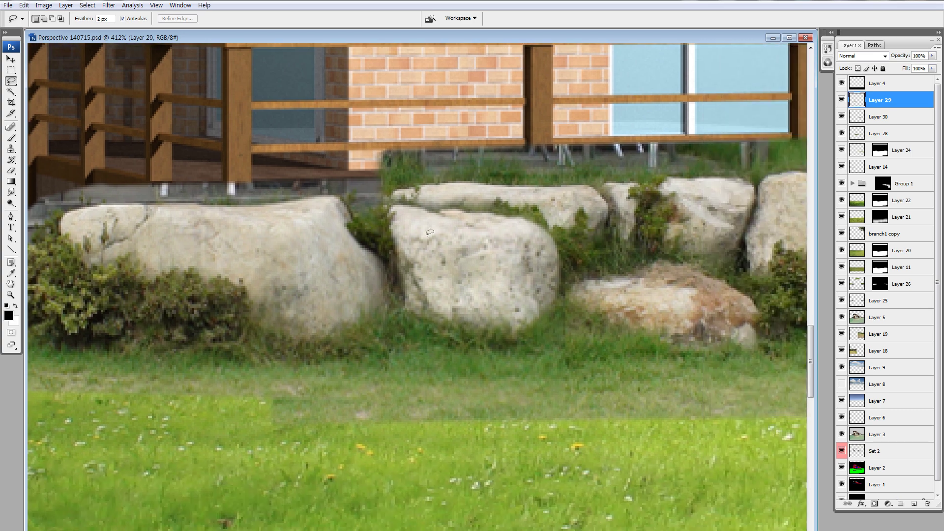
pyautogui.hotkey('ctrl', '-')
pyautogui.hotkey('ctrl', '-')
pyautogui.hotkey('ctrl', '-')
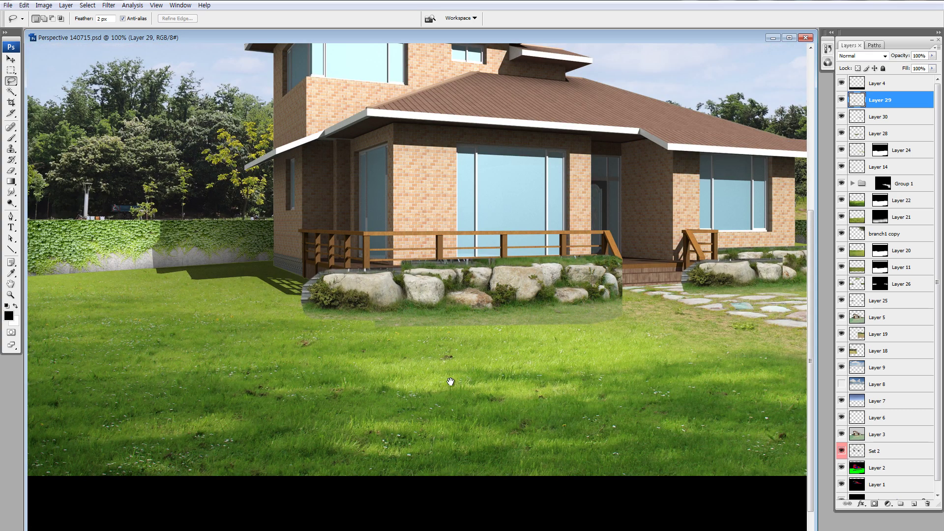
# Lasso the misaligned rock beside the steps, shift it up and right, and deselect.
pyautogui.moveTo(449, 381); pyautogui.dragTo(320, 342)
pyautogui.moveTo(583, 239)
pyautogui.mouseDown()
pyautogui.moveTo(442, 238)
pyautogui.moveTo(394, 271)
pyautogui.mouseUp()
pyautogui.hotkey('alt', '[')
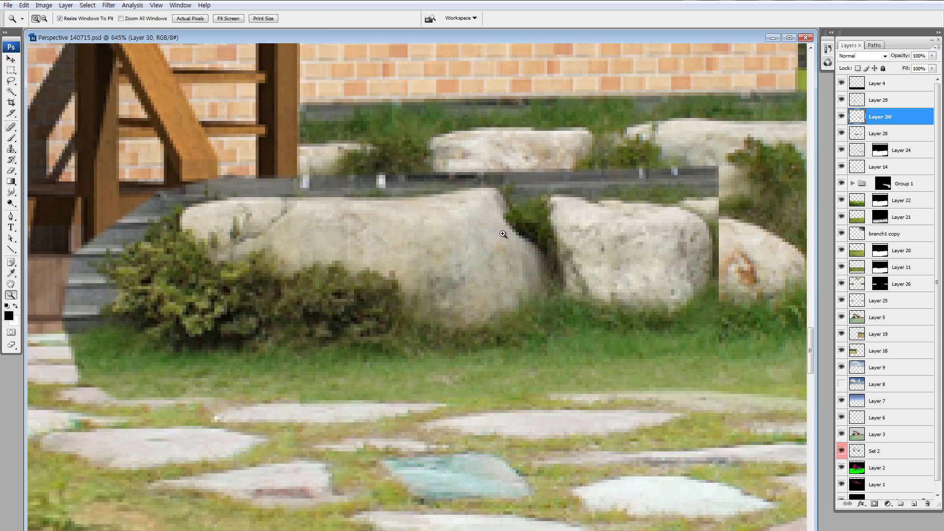
pyautogui.press('l')
pyautogui.moveTo(545, 127)
pyautogui.mouseDown()
pyautogui.moveTo(534, 221)
pyautogui.moveTo(543, 129)
pyautogui.mouseUp()
pyautogui.moveTo(568, 323); pyautogui.dragTo(671, 234)
pyautogui.hotkey('ctrl', 'd')
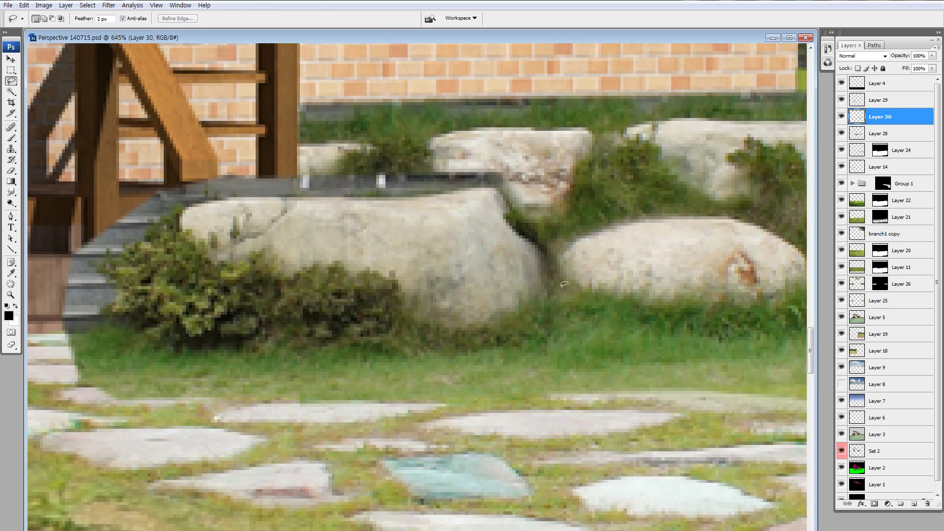
pyautogui.hotkey('ctrl', '0')
# Outline the patch beside the steps, try moving it, and undo the stray move.
pyautogui.moveTo(381, 297); pyautogui.dragTo(541, 397)
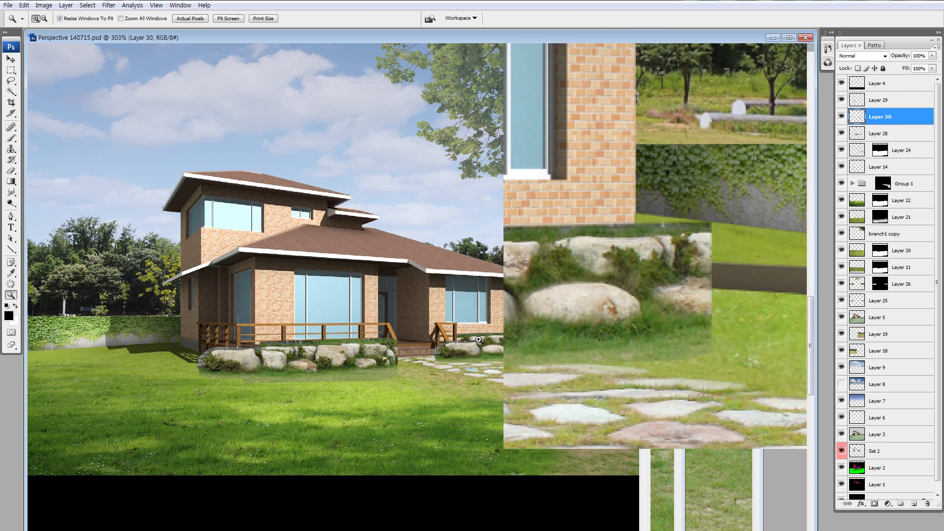
pyautogui.moveTo(308, 201); pyautogui.dragTo(323, 356)
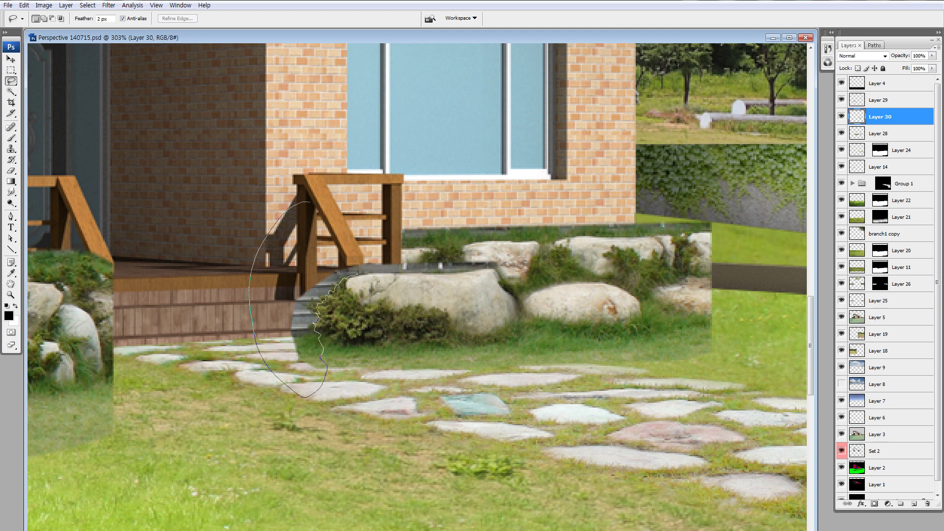
pyautogui.moveTo(390, 266); pyautogui.dragTo(445, 270)
pyautogui.moveTo(512, 284); pyautogui.dragTo(538, 179)
pyautogui.moveTo(373, 295); pyautogui.dragTo(301, 207)
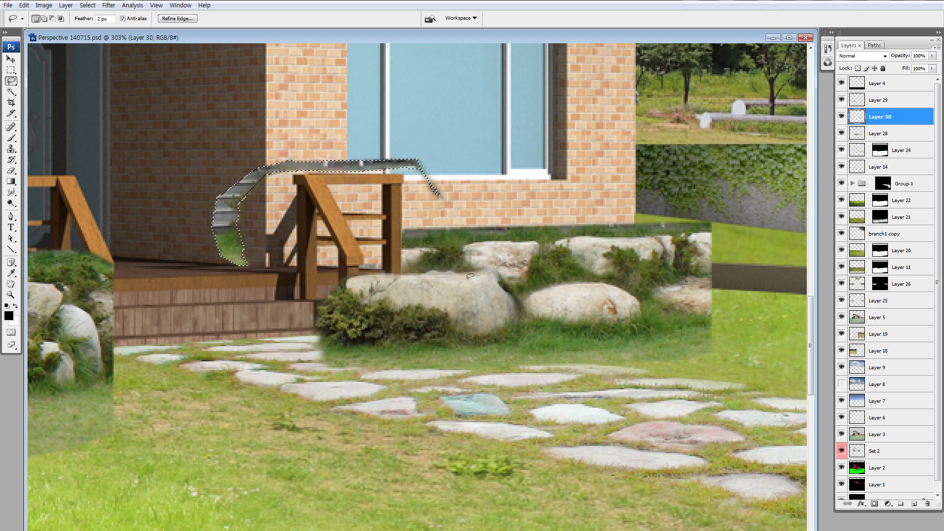
pyautogui.hotkey('ctrl', 'z')
pyautogui.press('z')
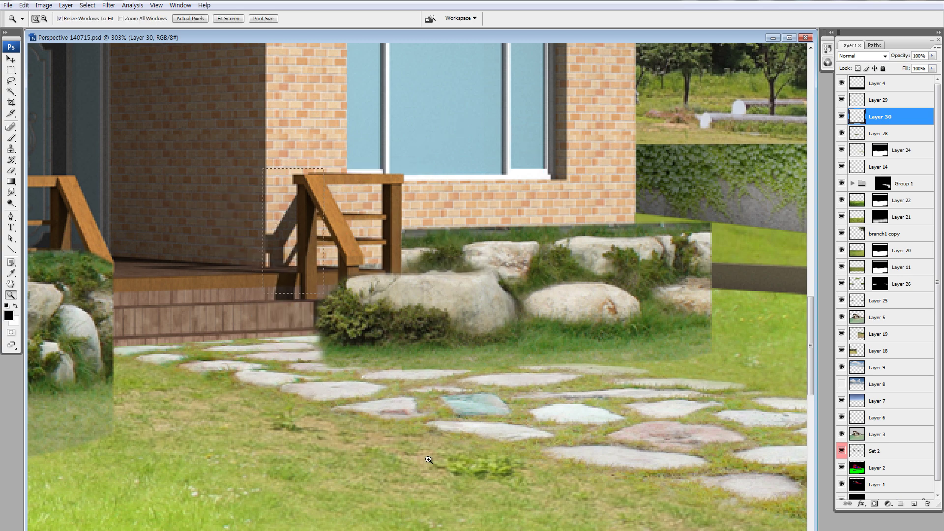
pyautogui.moveTo(148, 172); pyautogui.dragTo(541, 437)
# At 40% Layer 30 opacity, move the patch off the stair post, then restore 100%.
pyautogui.press('m')
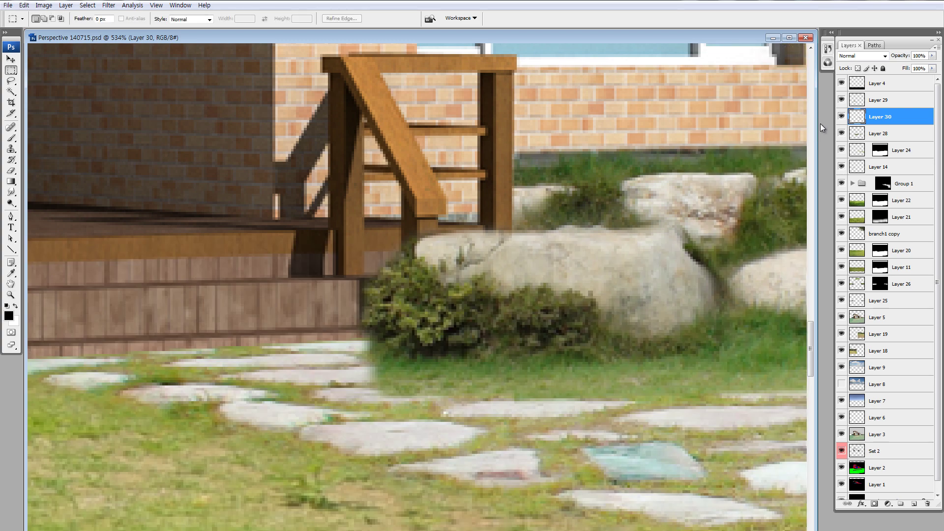
pyautogui.press('4')
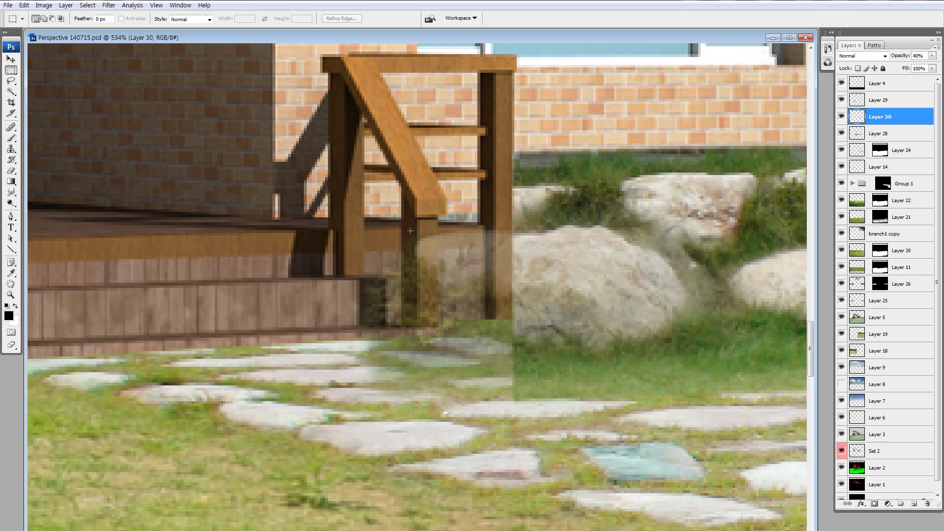
pyautogui.moveTo(437, 340); pyautogui.dragTo(438, 340)
pyautogui.moveTo(428, 216); pyautogui.dragTo(412, 307)
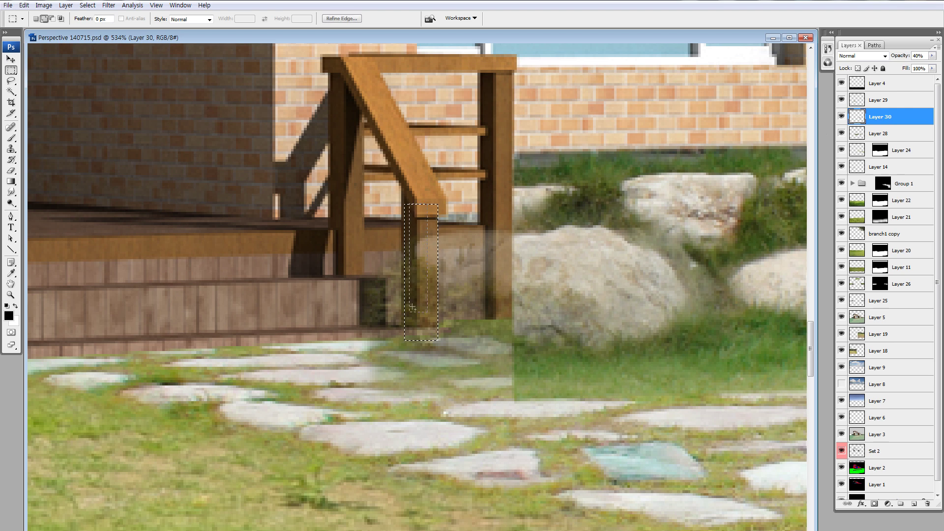
pyautogui.moveTo(404, 353); pyautogui.dragTo(401, 353)
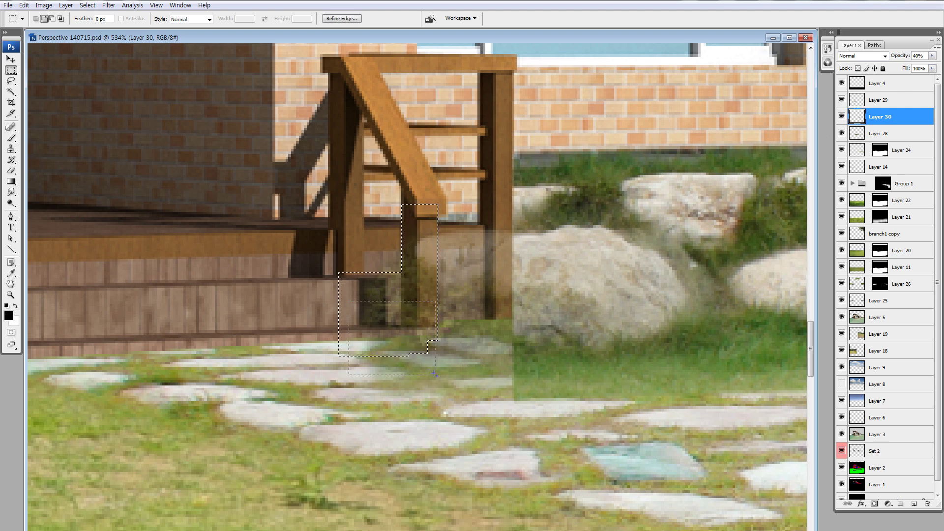
pyautogui.moveTo(348, 341); pyautogui.dragTo(436, 374)
pyautogui.moveTo(444, 330); pyautogui.dragTo(304, 418)
pyautogui.hotkey('ctrl', 'd')
pyautogui.press('0')
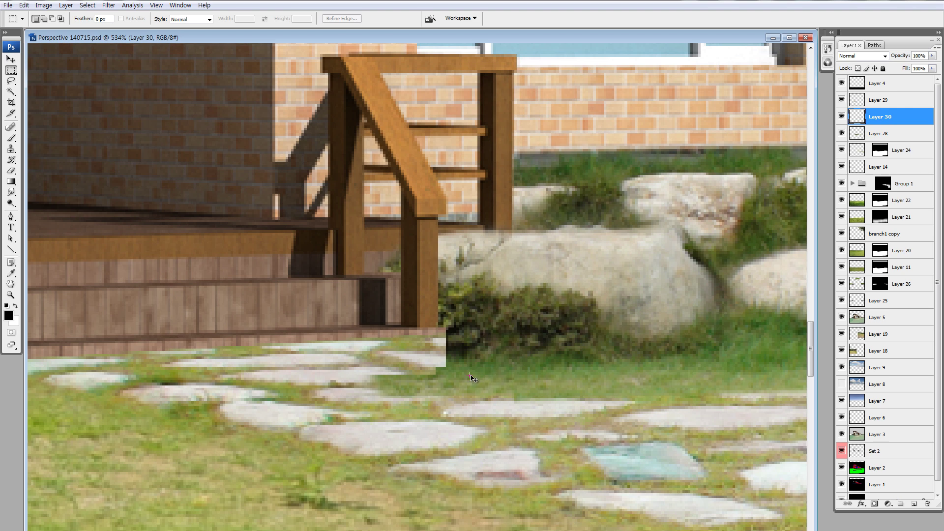
# Erase the patch's bottom edge over the stepping stones with a soft, smaller Eraser.
pyautogui.press('e')
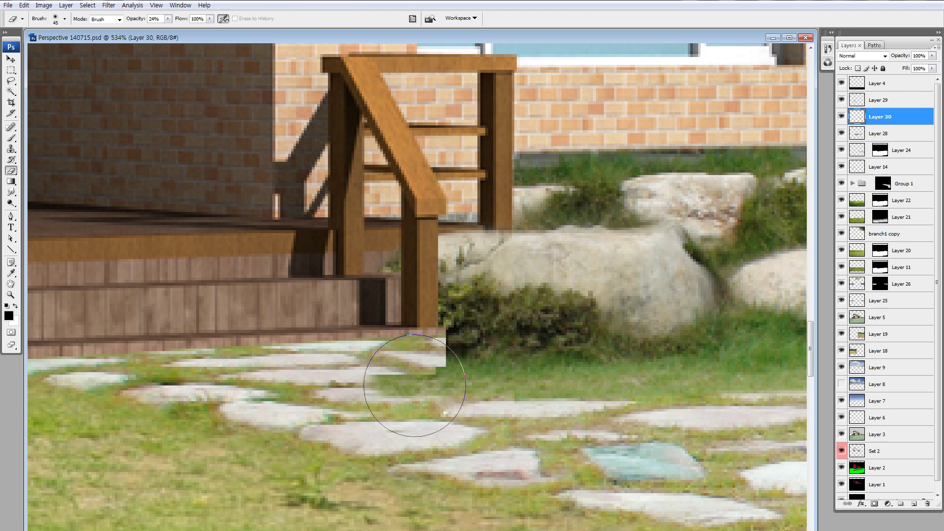
pyautogui.moveTo(505, 412)
pyautogui.mouseDown()
pyautogui.moveTo(411, 364)
pyautogui.moveTo(489, 370)
pyautogui.moveTo(727, 344)
pyautogui.mouseUp()
pyautogui.press('[')
pyautogui.press('[')
pyautogui.press('[')
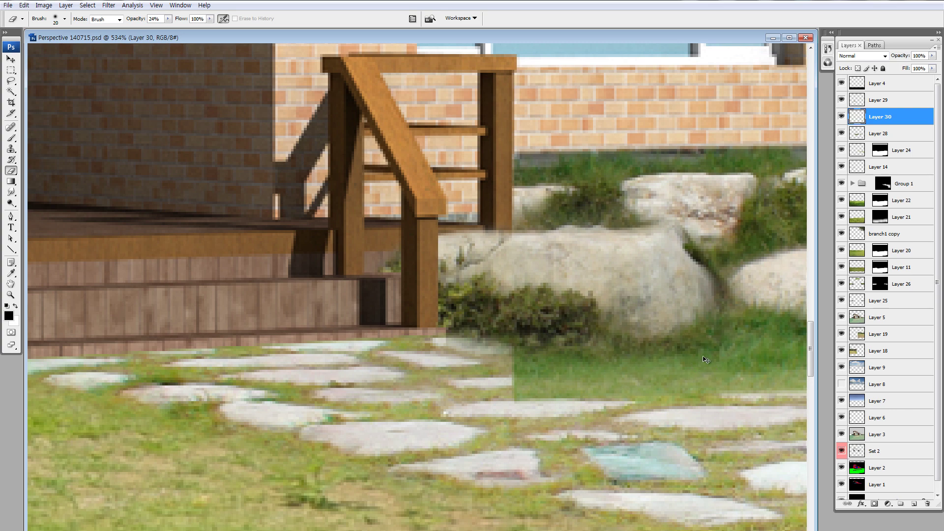
pyautogui.hotkey('ctrl', '-')
pyautogui.hotkey('ctrl', '-')
pyautogui.hotkey('ctrl', '-')
pyautogui.hotkey('ctrl', '-')
pyautogui.hotkey('ctrl', '-')
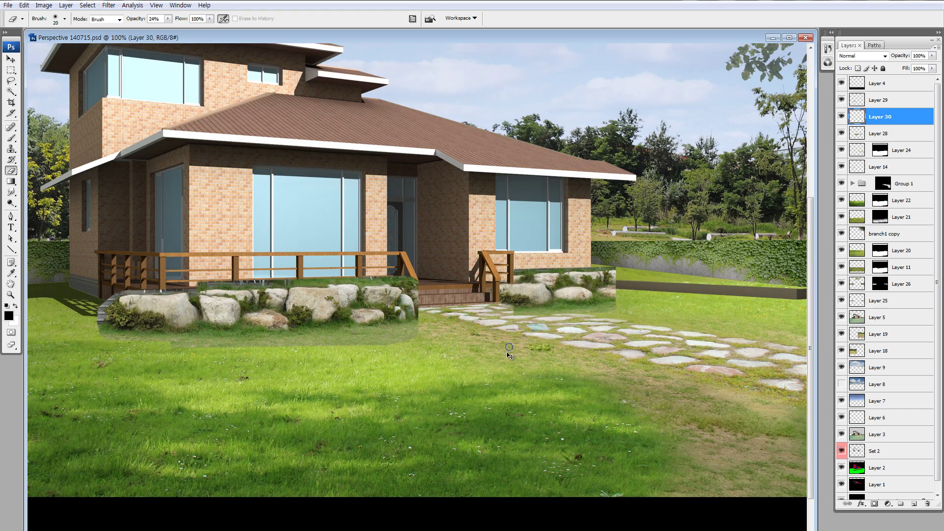
# Select Layer 28 and toggle the rock layers' visibility to compare them.
pyautogui.press('v')
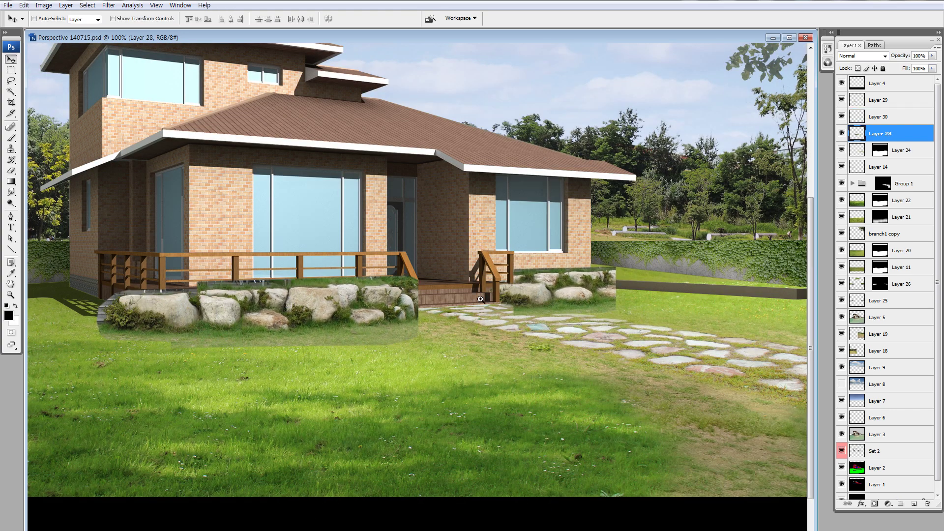
pyautogui.press('z')
pyautogui.moveTo(378, 177); pyautogui.dragTo(693, 374)
pyautogui.click(873, 132)
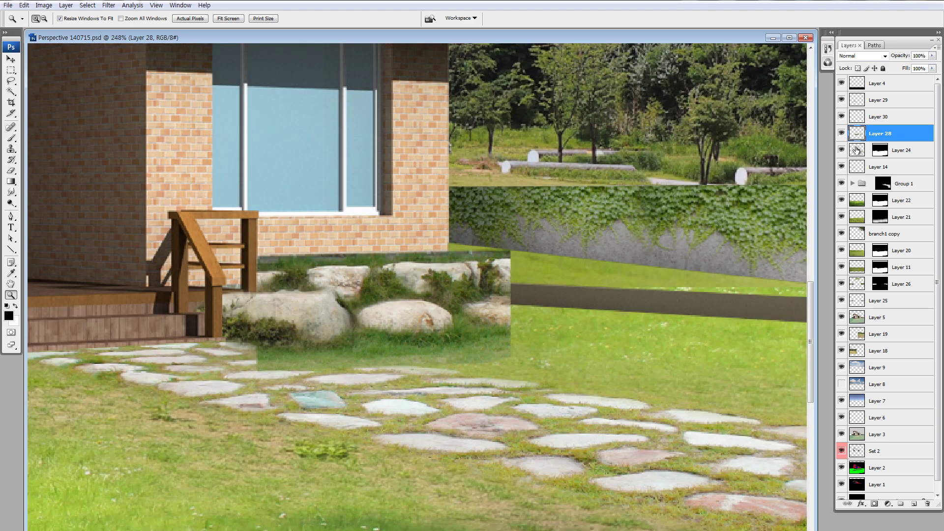
pyautogui.hotkey('ctrl', '-')
pyautogui.hotkey('ctrl', '-')
pyautogui.hotkey('ctrl', '-')
pyautogui.click(842, 133)
pyautogui.click(841, 117)
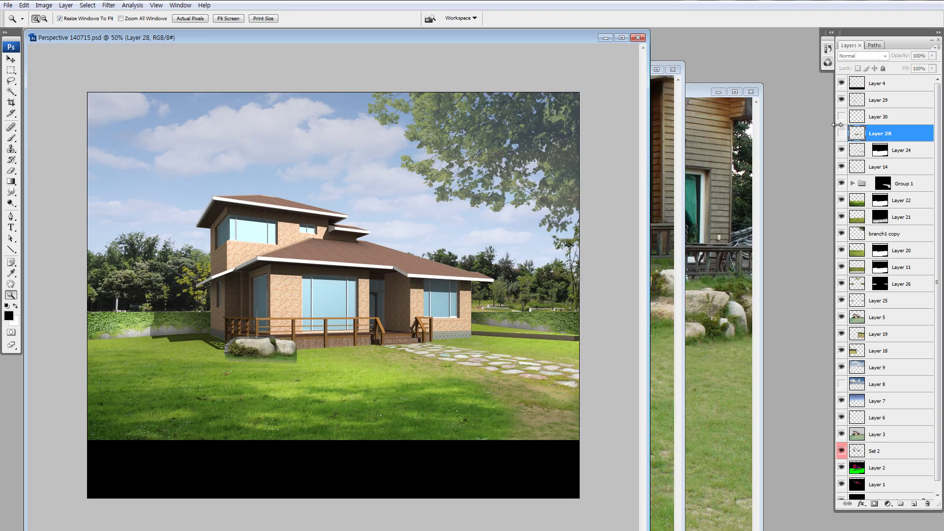
pyautogui.click(841, 117)
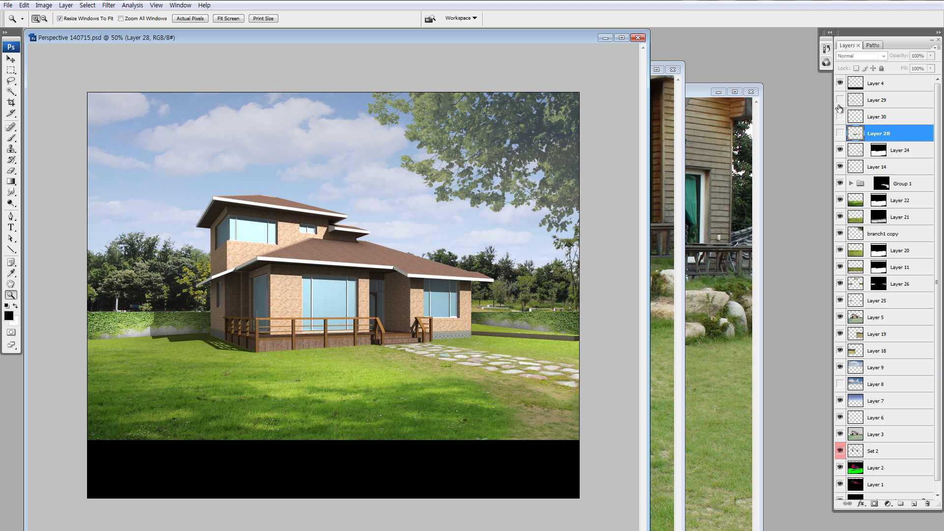
pyautogui.click(841, 133)
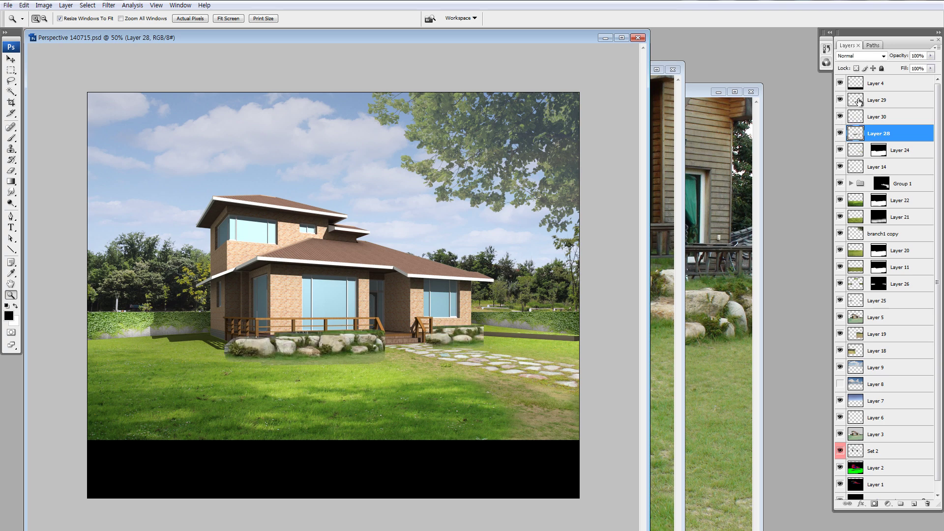
# Merge Layers 28–30 into one rock layer and view it on its own.
pyautogui.keyDown('shift'); pyautogui.click(859, 102); pyautogui.keyUp('shift')
pyautogui.hotkey('ctrl', 'e')
pyautogui.keyDown('alt'); pyautogui.click(839, 102); pyautogui.keyUp('alt')
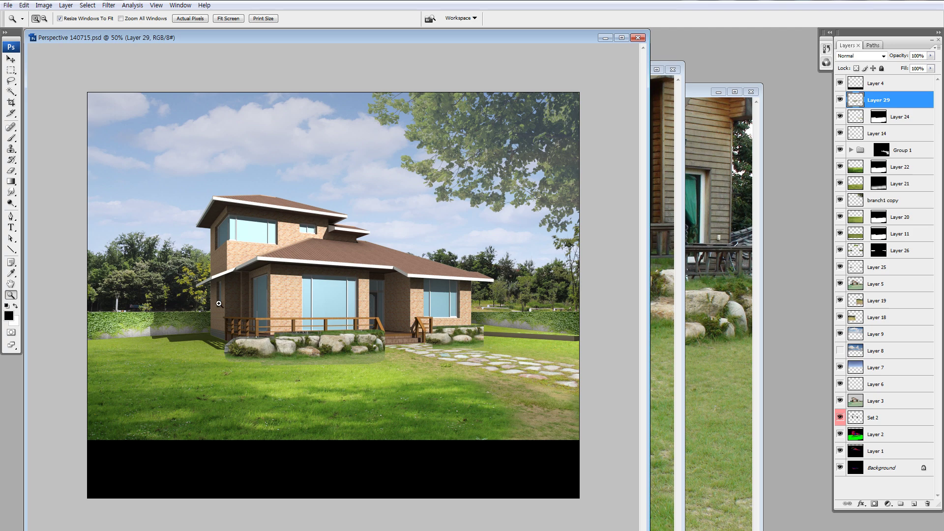
pyautogui.moveTo(182, 324); pyautogui.dragTo(352, 376)
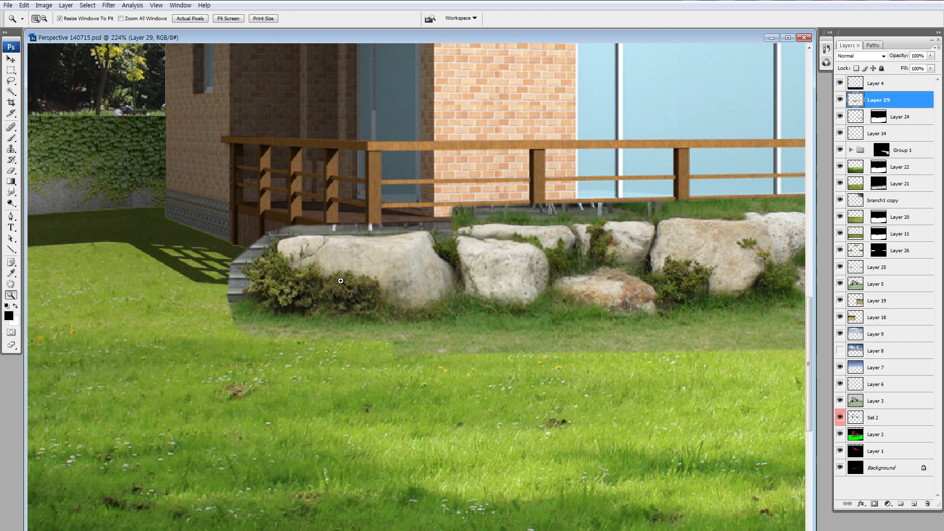
# Delete the grass strip above the rocks in front of the deck.
pyautogui.press('l')
pyautogui.moveTo(210, 215); pyautogui.dragTo(284, 368)
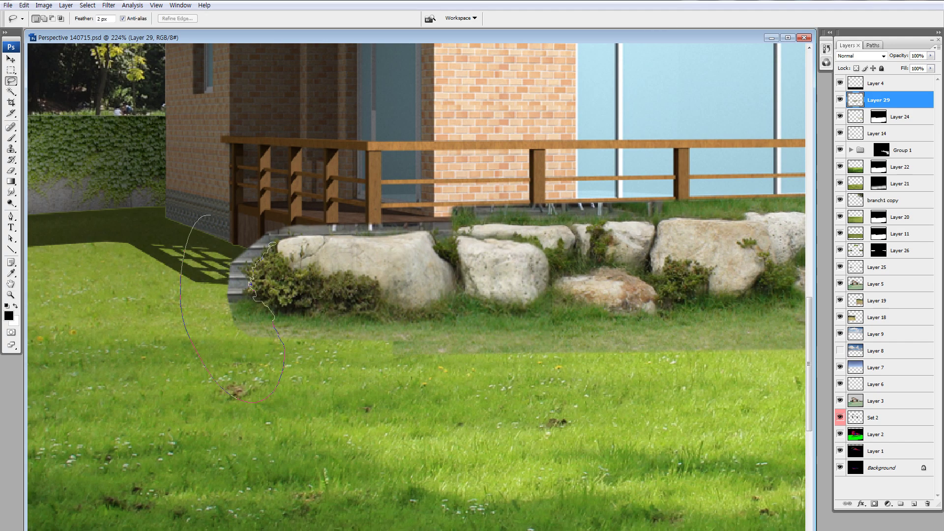
pyautogui.moveTo(273, 243)
pyautogui.mouseDown()
pyautogui.moveTo(281, 234)
pyautogui.moveTo(411, 228)
pyautogui.mouseUp()
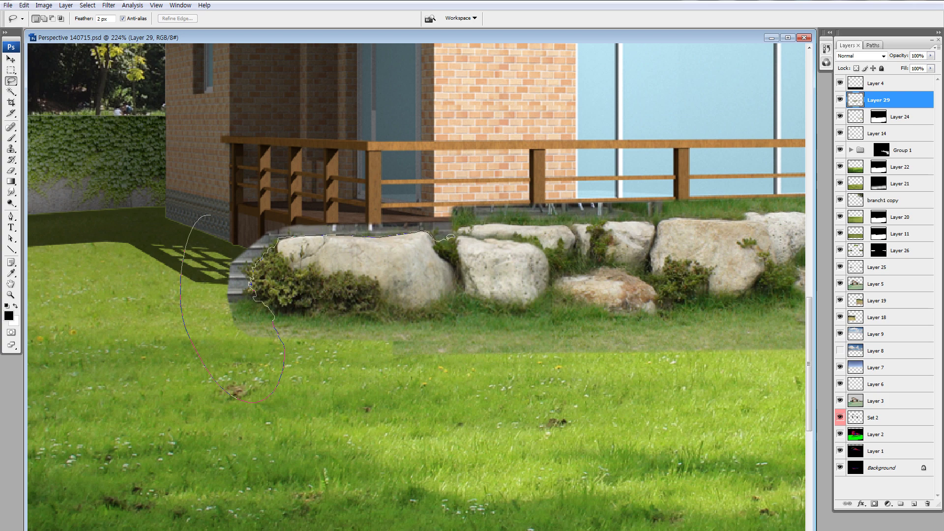
pyautogui.moveTo(475, 218); pyautogui.dragTo(534, 214)
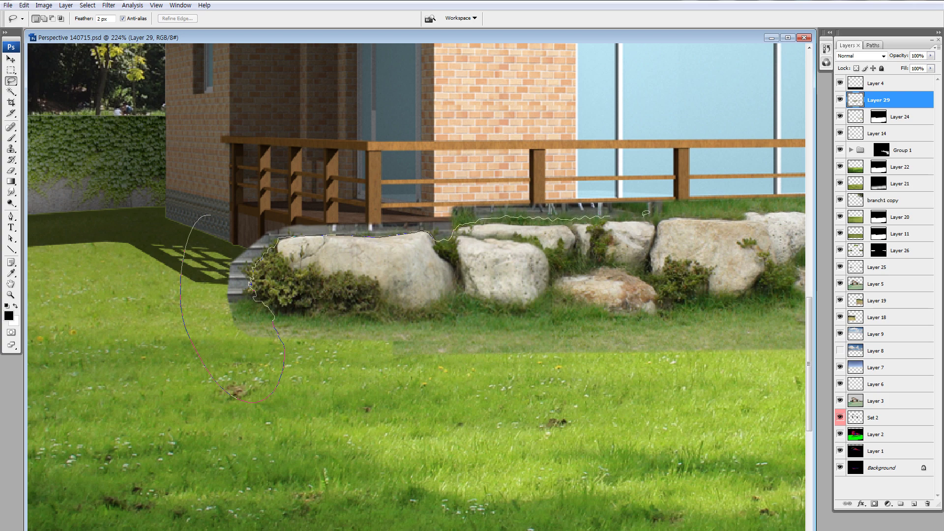
pyautogui.moveTo(645, 213); pyautogui.dragTo(398, 87)
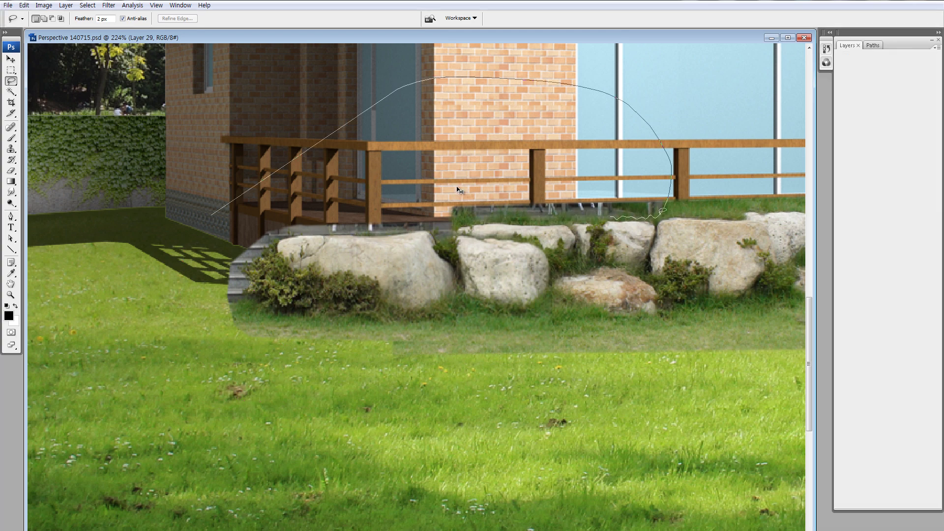
pyautogui.press('Delete')
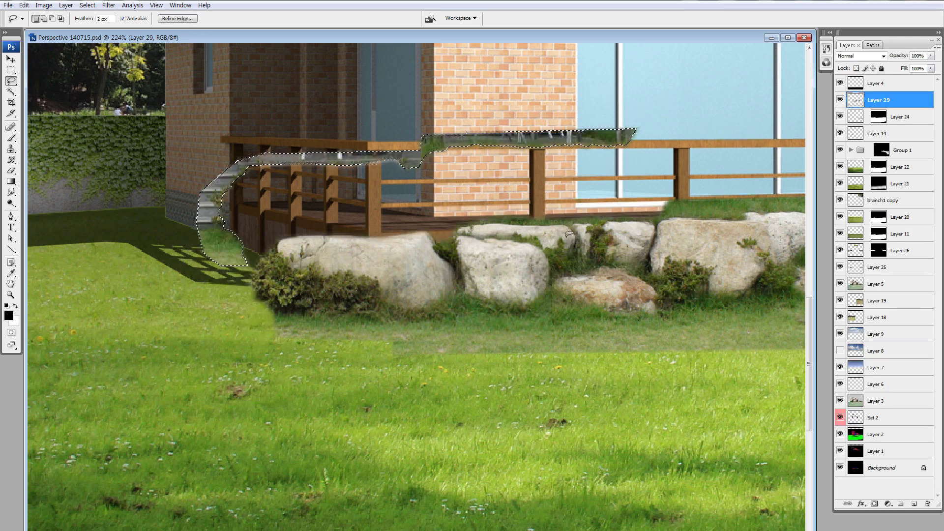
pyautogui.hotkey('ctrl', 'd')
# Cut away the overhanging grass strip beside the steps using a 1 px feathered lasso.
pyautogui.moveTo(587, 260); pyautogui.dragTo(293, 341)
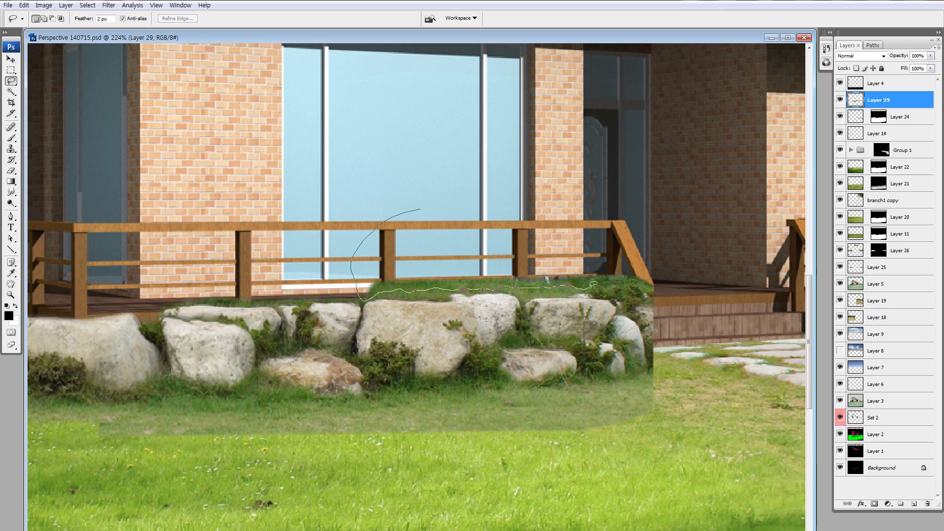
pyautogui.moveTo(595, 283); pyautogui.dragTo(637, 290)
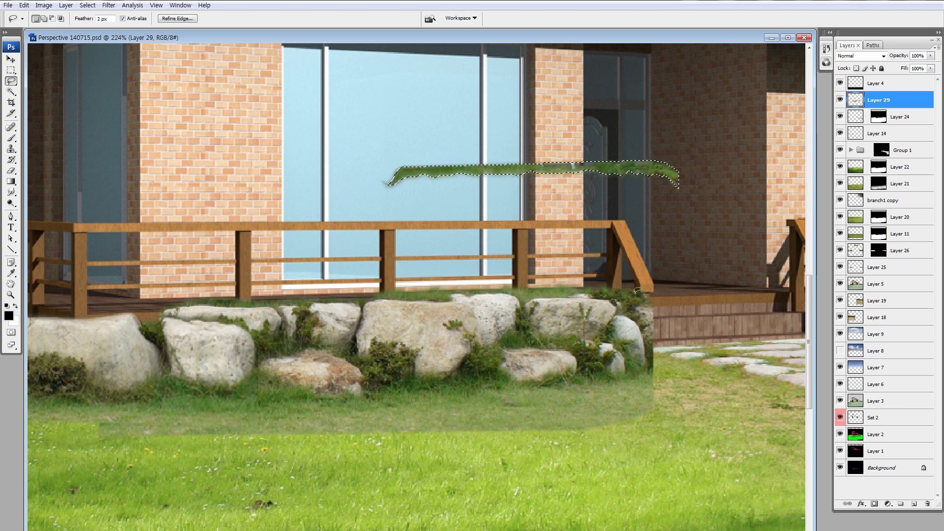
pyautogui.hotkey('ctrl', 'z')
pyautogui.press('z')
pyautogui.click(422, 253)
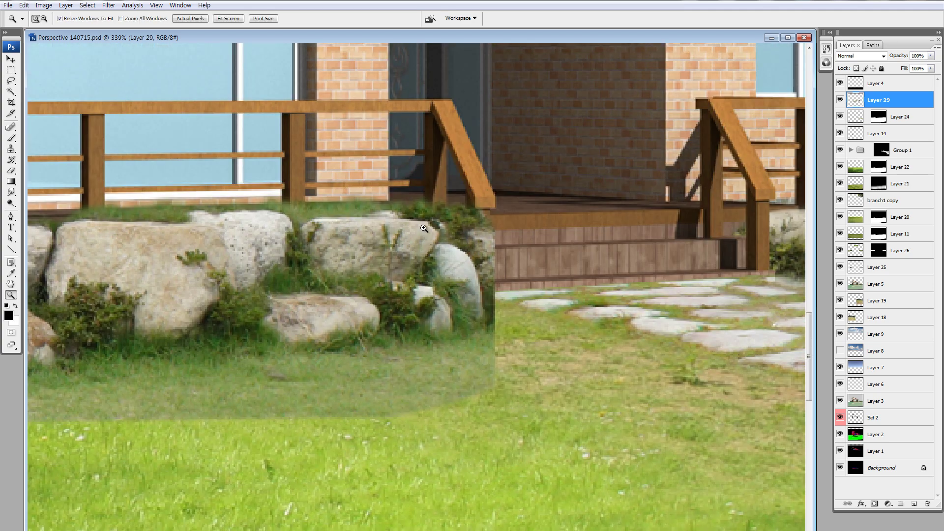
pyautogui.write('l')
pyautogui.write('1')
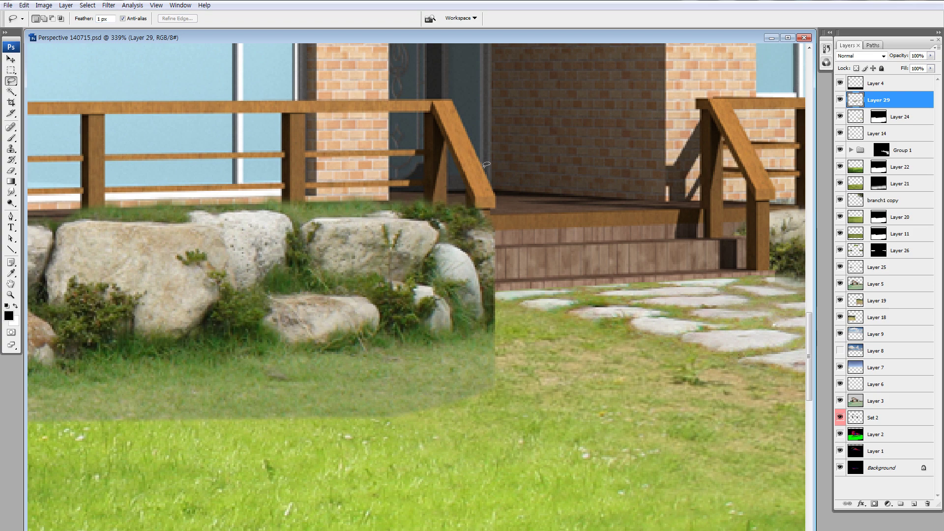
pyautogui.moveTo(494, 145); pyautogui.dragTo(451, 175)
pyautogui.moveTo(483, 322); pyautogui.dragTo(588, 209)
pyautogui.hotkey('ctrl', 'x')
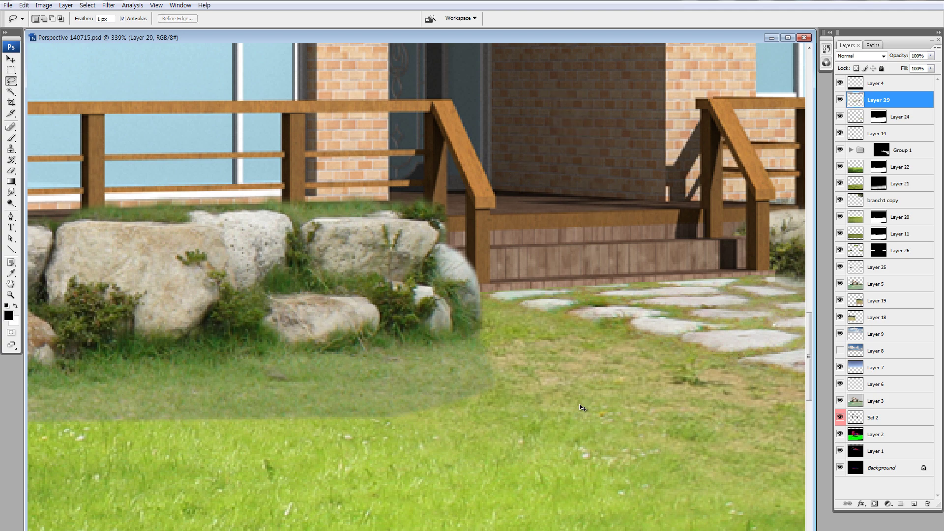
# Delete the excess over the wall and lawn beside the right rock cluster.
pyautogui.hotkey('ctrl', 'alt', '0')
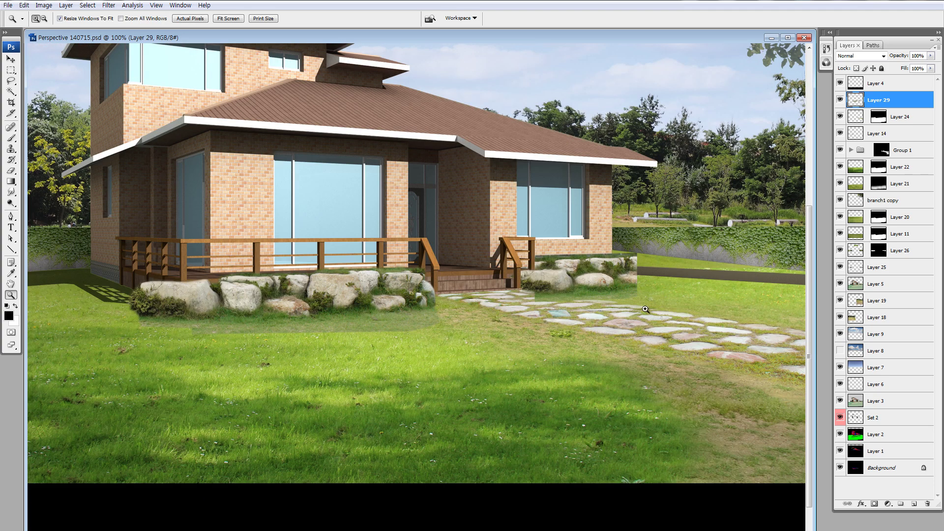
pyautogui.moveTo(500, 207); pyautogui.dragTo(730, 350)
pyautogui.moveTo(473, 149)
pyautogui.mouseDown()
pyautogui.moveTo(417, 200)
pyautogui.moveTo(437, 239)
pyautogui.mouseUp()
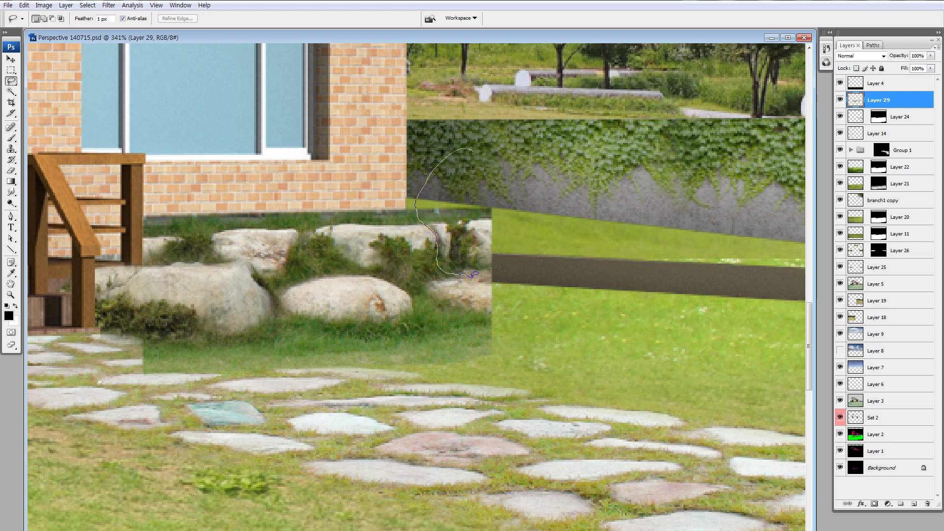
pyautogui.moveTo(487, 322); pyautogui.dragTo(575, 344)
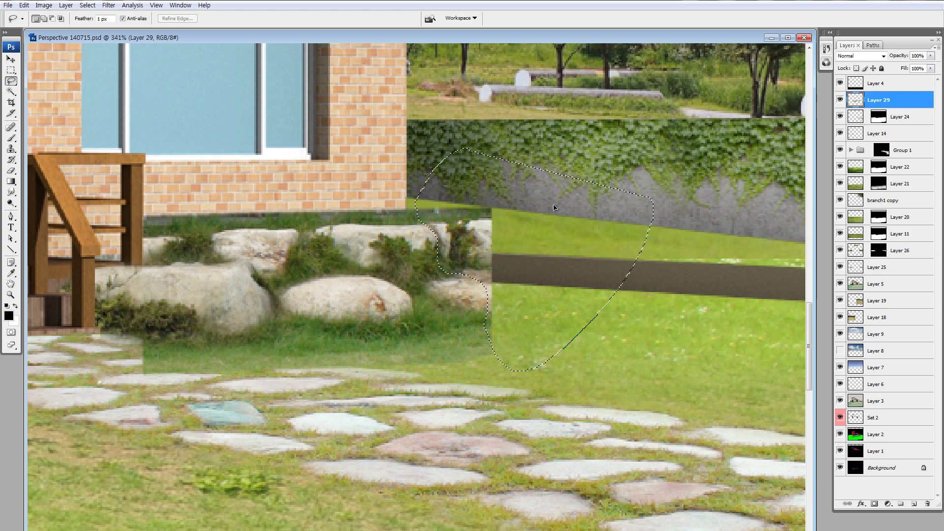
pyautogui.press('Delete')
pyautogui.hotkey('ctrl', 'd')
# Outline the grass above the rocks by the porch steps into a selection.
pyautogui.hotkey('ctrl', '0')
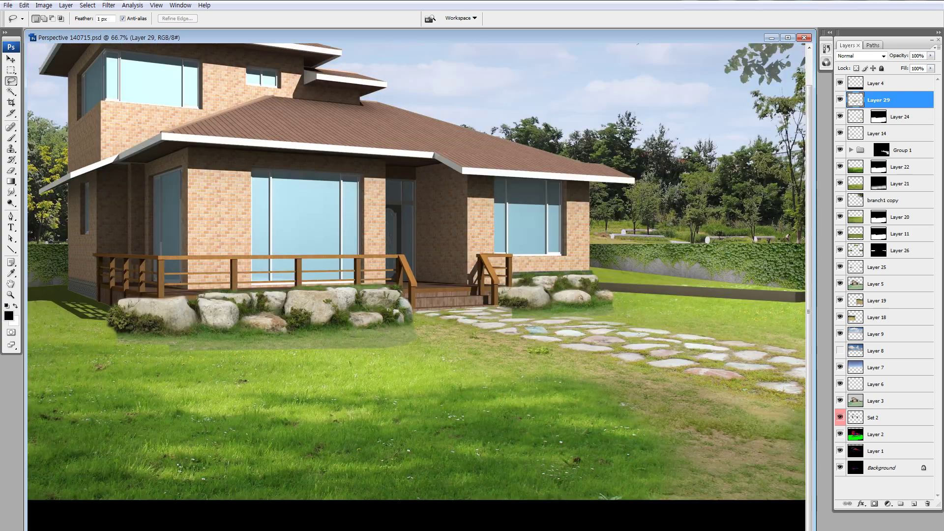
pyautogui.hotkey('ctrl', '-')
pyautogui.moveTo(295, 212); pyautogui.dragTo(370, 252)
pyautogui.moveTo(401, 129); pyautogui.dragTo(327, 178)
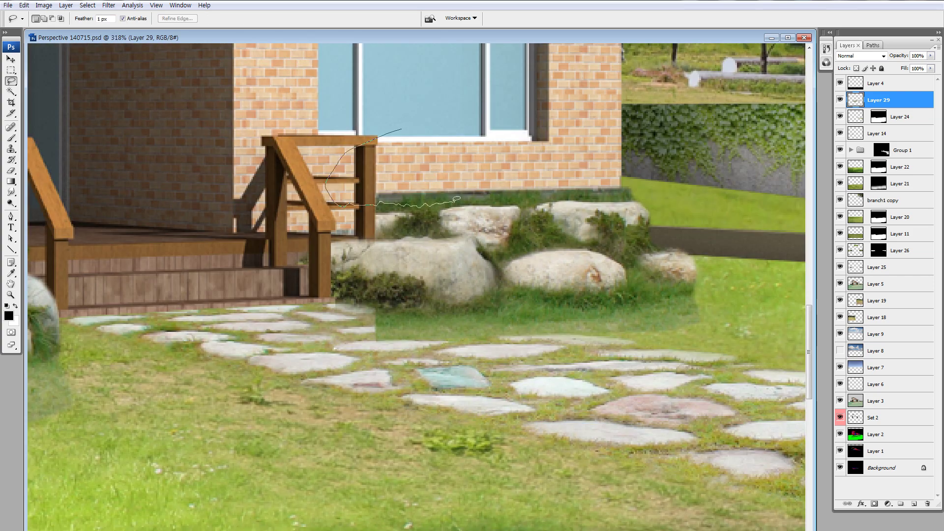
pyautogui.moveTo(500, 197); pyautogui.dragTo(546, 197)
pyautogui.moveTo(633, 196); pyautogui.dragTo(635, 196)
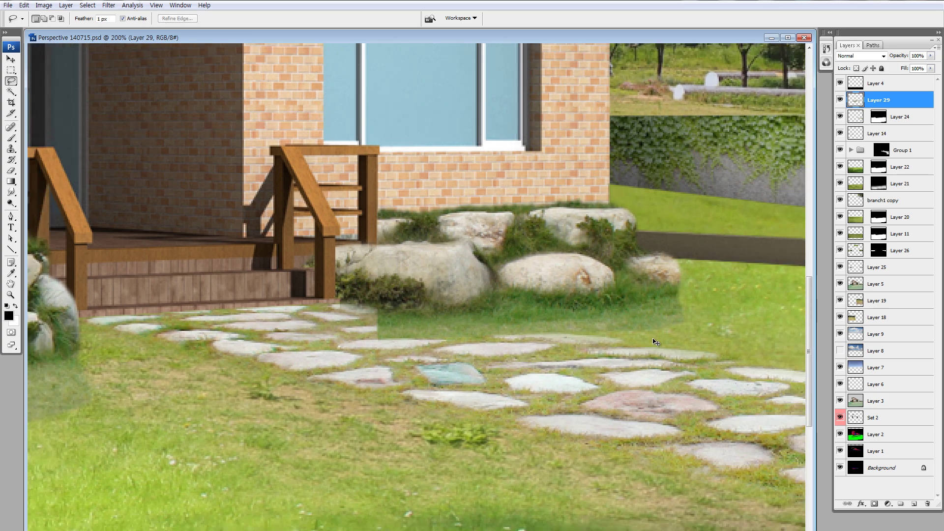
pyautogui.scroll(-1, 656, 342)
pyautogui.scroll(-1, 611, 349)
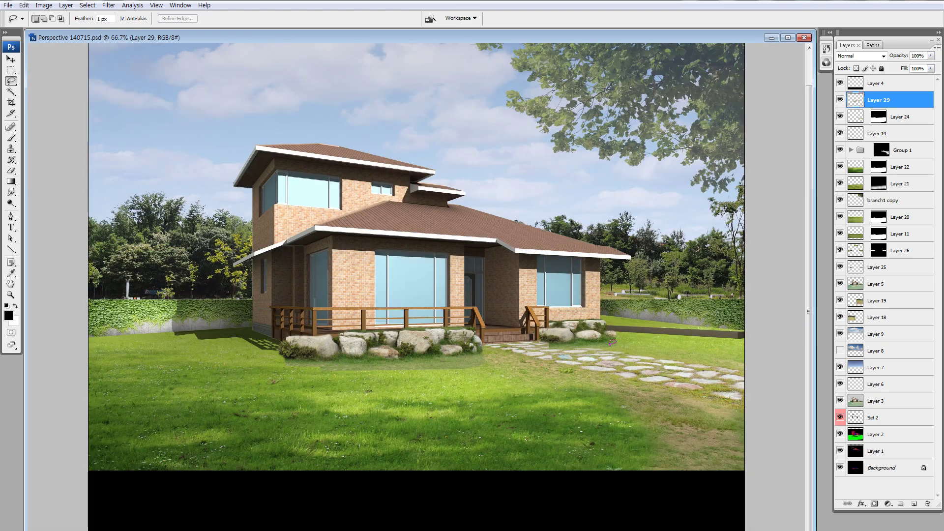
# Erase with a larger soft brush to fade the grass below the rocks.
pyautogui.press('e')
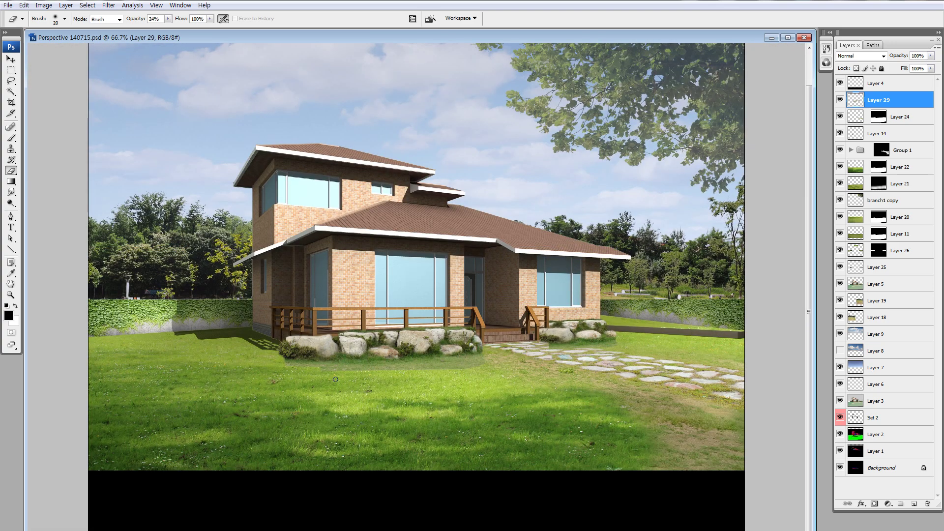
pyautogui.press(']')
pyautogui.press(']')
pyautogui.press(']')
pyautogui.moveTo(285, 368); pyautogui.dragTo(278, 362)
pyautogui.moveTo(340, 370); pyautogui.dragTo(339, 376)
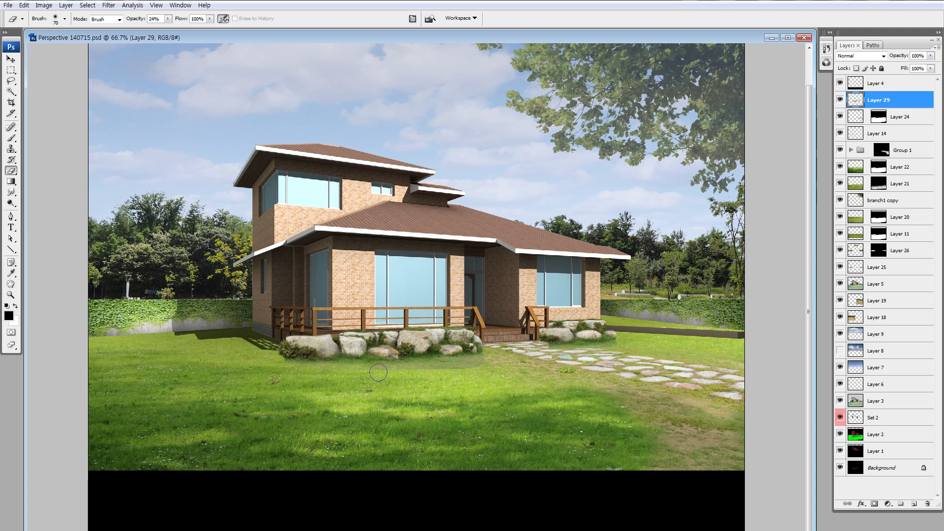
pyautogui.moveTo(419, 379); pyautogui.dragTo(495, 372)
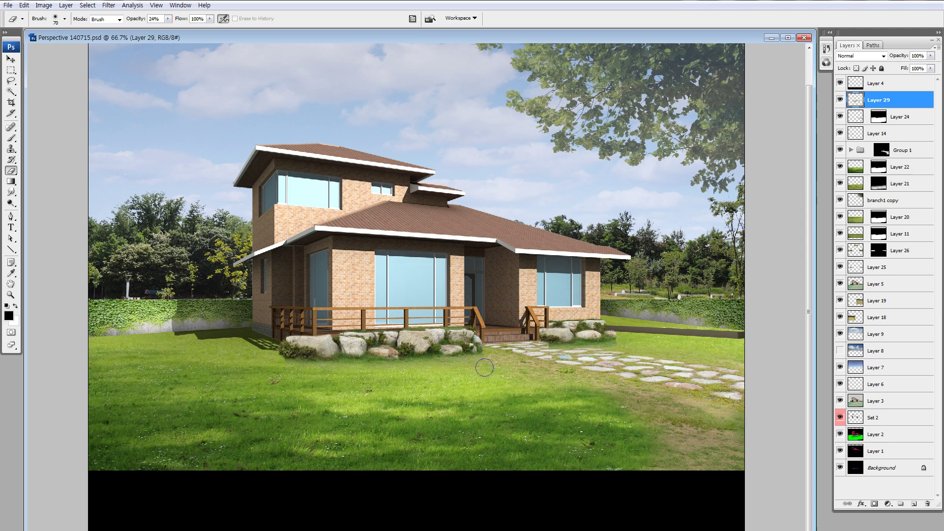
pyautogui.moveTo(361, 385)
pyautogui.mouseDown()
pyautogui.moveTo(373, 375)
pyautogui.moveTo(310, 373)
pyautogui.mouseUp()
pyautogui.moveTo(284, 375)
pyautogui.mouseDown()
pyautogui.moveTo(271, 357)
pyautogui.moveTo(300, 378)
pyautogui.mouseUp()
# Near the stone path, fade the grass under the rocks, then step back the erasing.
pyautogui.press('z')
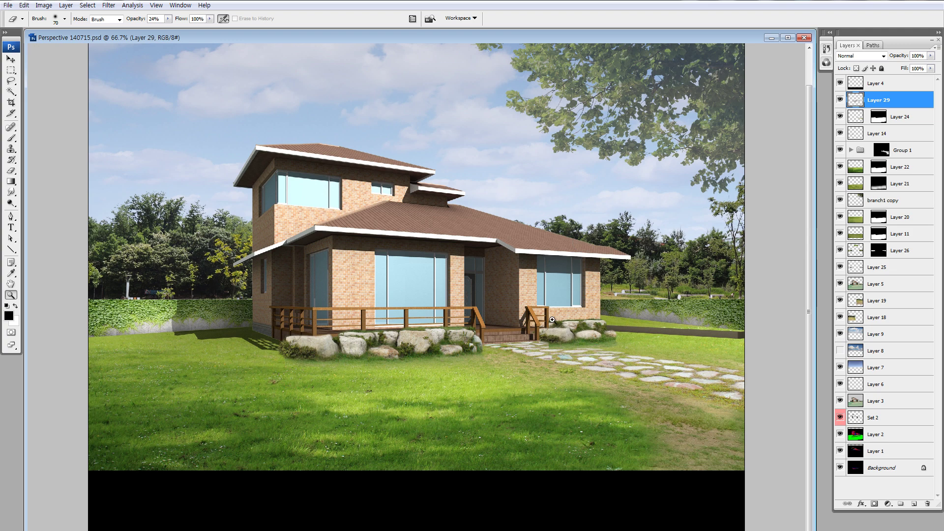
pyautogui.moveTo(462, 253); pyautogui.dragTo(703, 403)
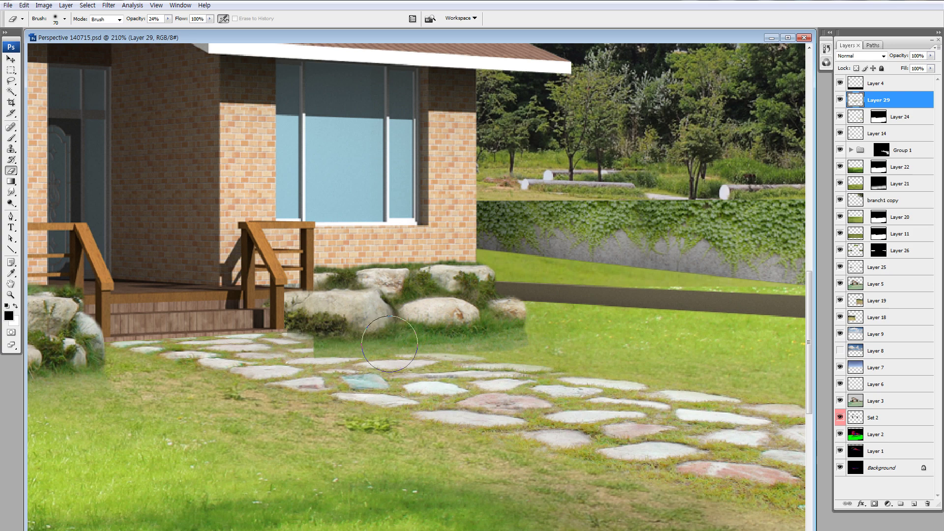
pyautogui.press('[')
pyautogui.press('[')
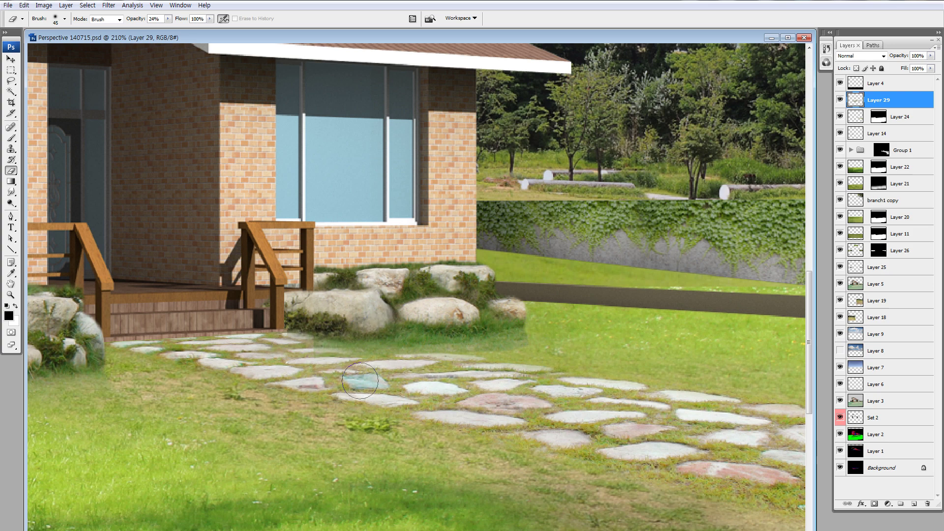
pyautogui.moveTo(295, 348)
pyautogui.mouseDown()
pyautogui.moveTo(471, 307)
pyautogui.moveTo(529, 308)
pyautogui.mouseUp()
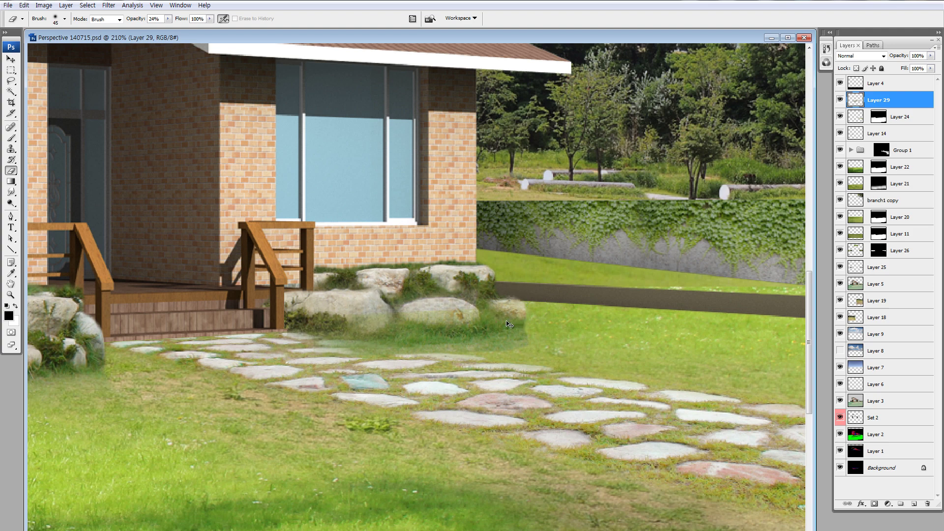
pyautogui.hotkey('ctrl', 'alt', 'z')
pyautogui.hotkey('ctrl', 'alt', 'z')
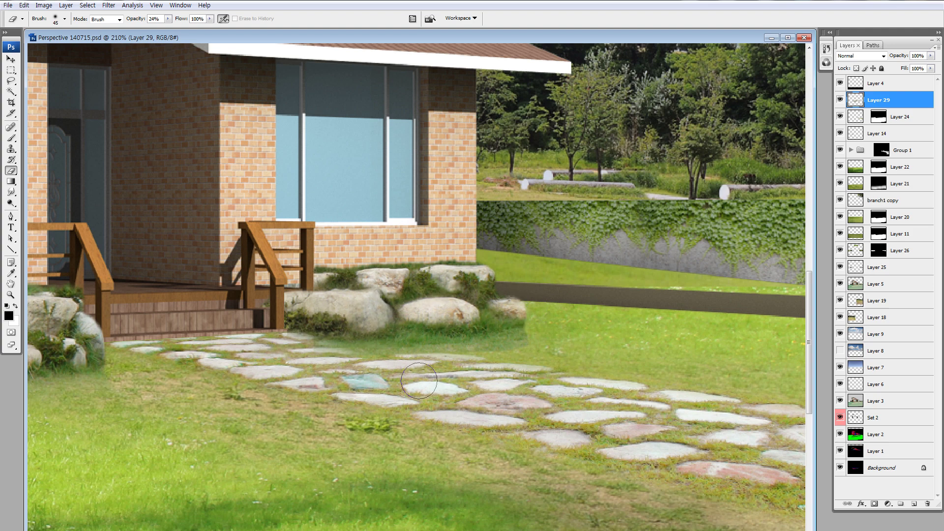
pyautogui.hotkey('ctrl', 'shift', 'z')
pyautogui.hotkey('ctrl', 'shift', 'z')
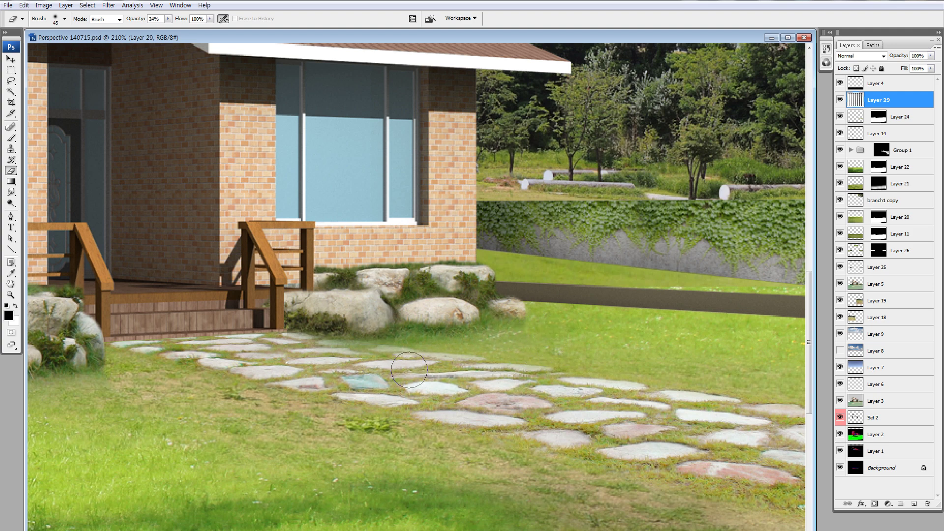
# With a smaller eraser, fade the rock tops into the wall base.
pyautogui.press('[')
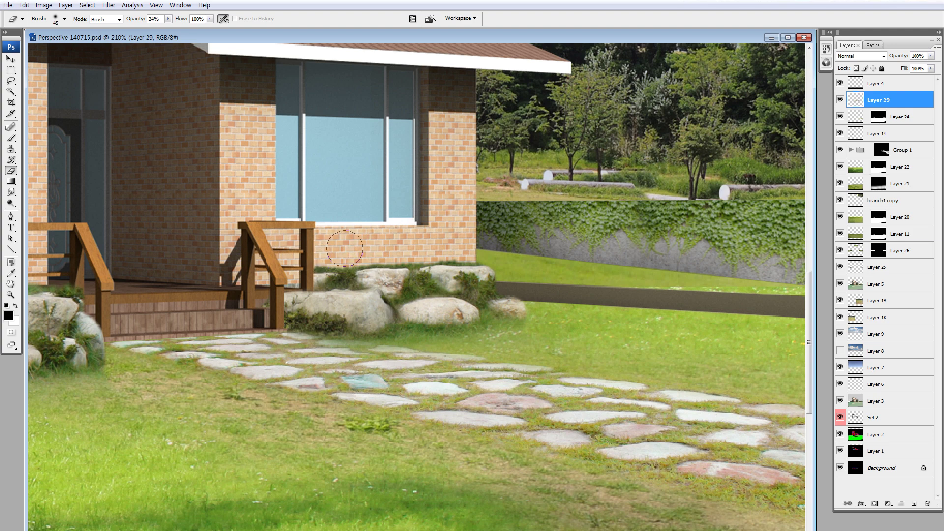
pyautogui.press('[')
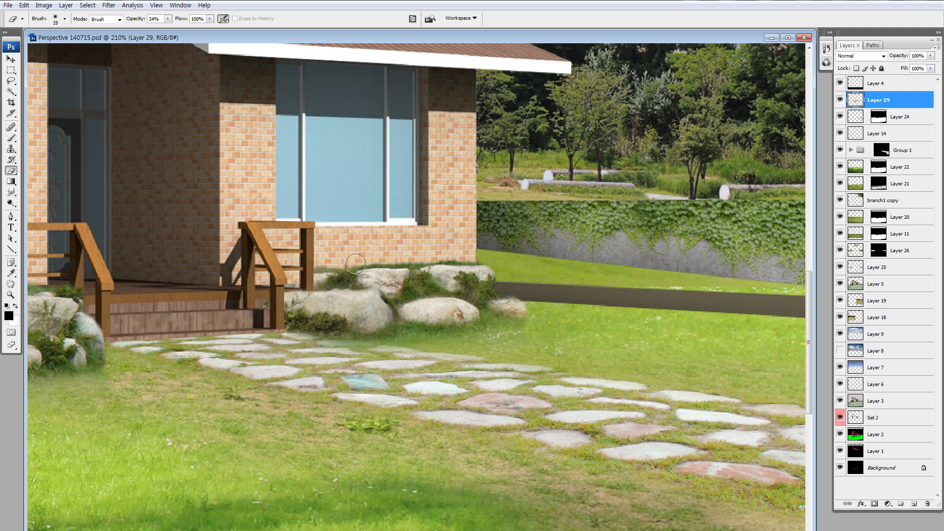
pyautogui.moveTo(437, 260)
pyautogui.mouseDown()
pyautogui.moveTo(384, 254)
pyautogui.moveTo(513, 252)
pyautogui.mouseUp()
pyautogui.moveTo(574, 283); pyautogui.dragTo(942, 265)
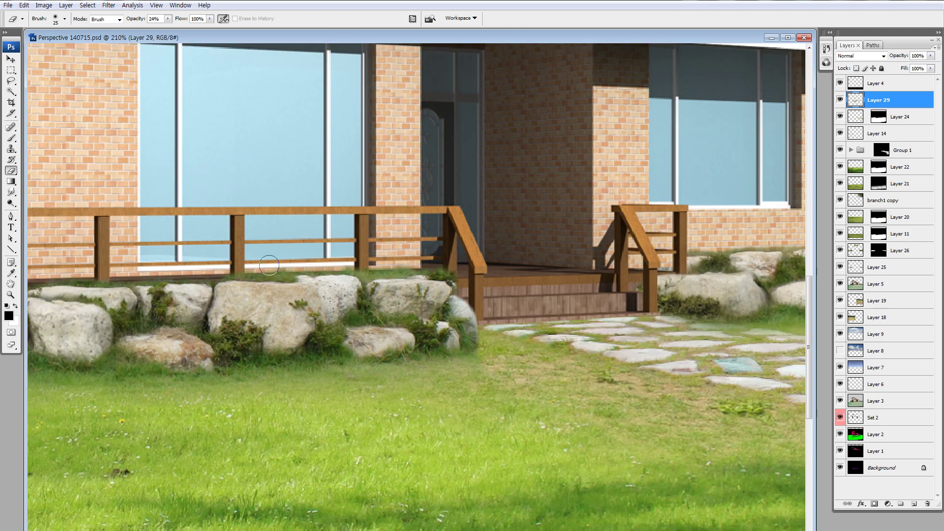
pyautogui.moveTo(364, 238); pyautogui.dragTo(708, 242)
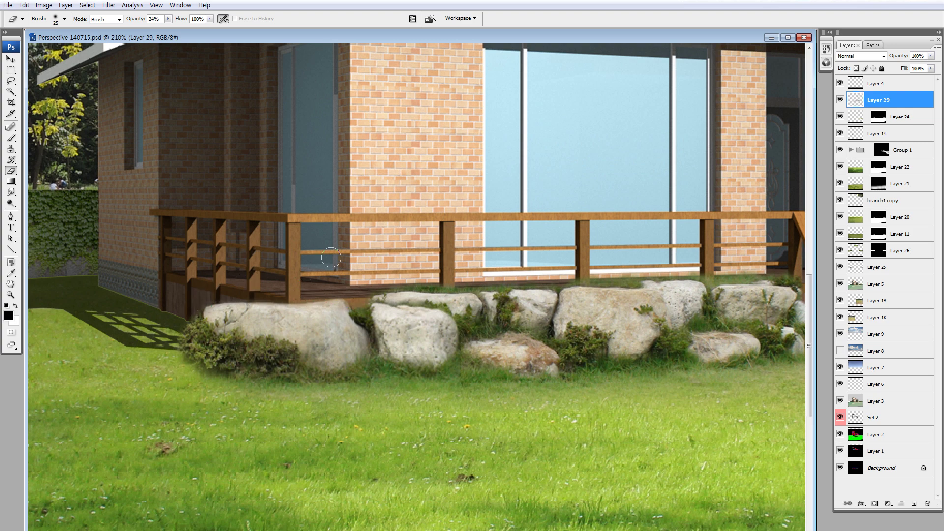
# Squeeze the left end of the rock border narrower with a marquee and Free Transform.
pyautogui.press('m')
pyautogui.moveTo(112, 204); pyautogui.dragTo(316, 499)
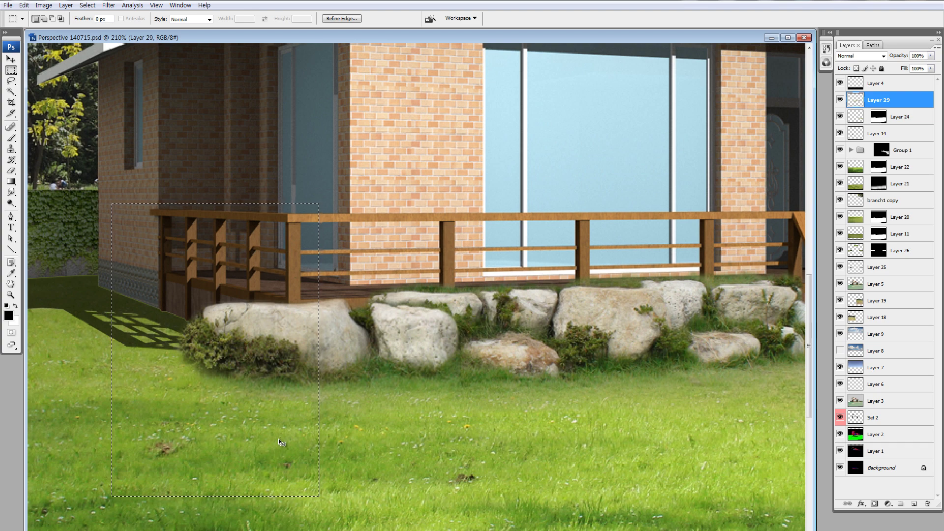
pyautogui.hotkey('ctrl', 't')
pyautogui.moveTo(110, 350); pyautogui.dragTo(183, 350)
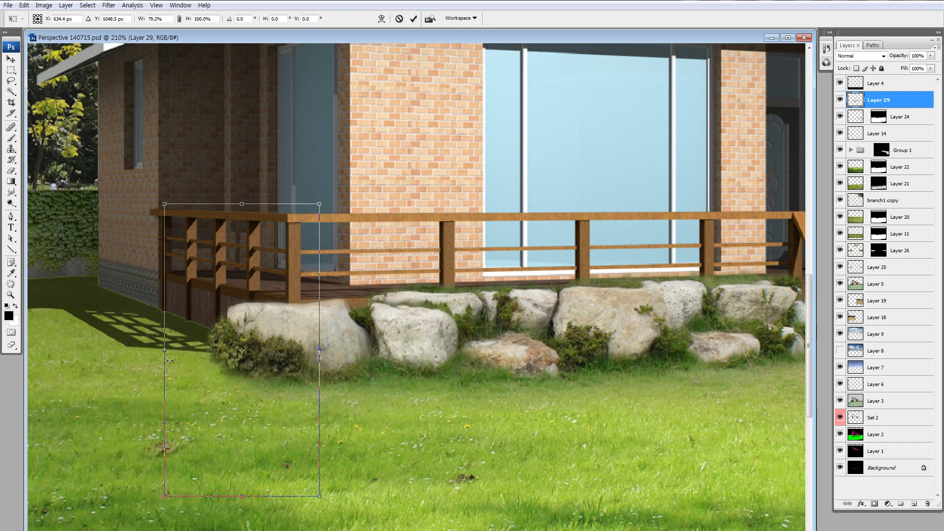
pyautogui.press('Return')
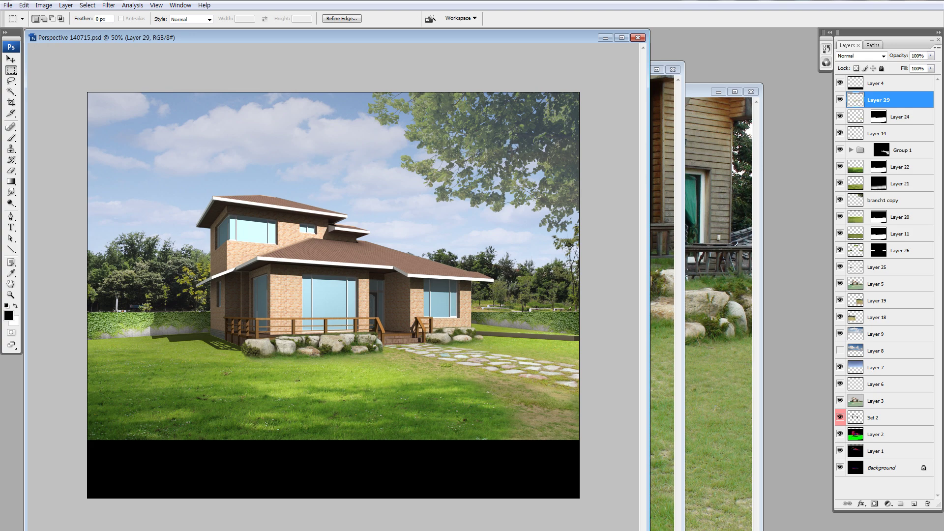
pyautogui.hotkey('ctrl', '-')
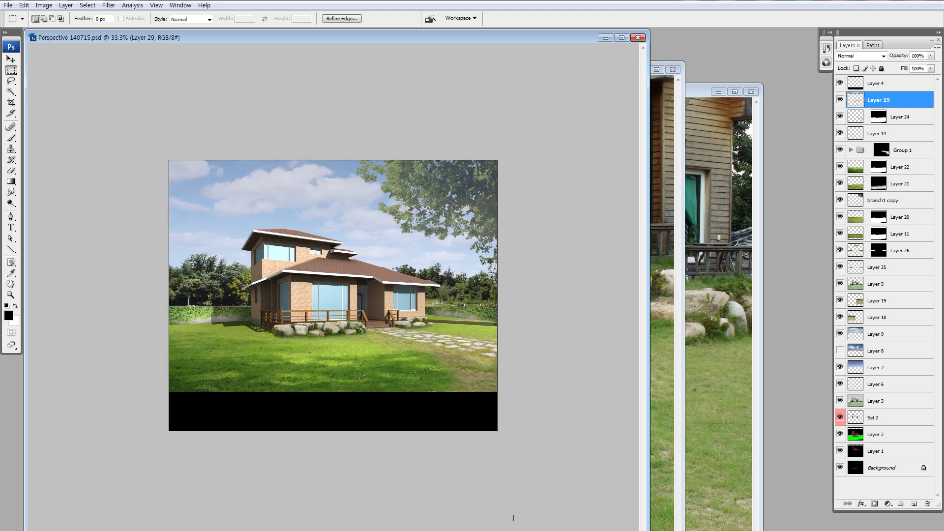
pyautogui.press('z')
pyautogui.moveTo(290, 239); pyautogui.dragTo(520, 397)
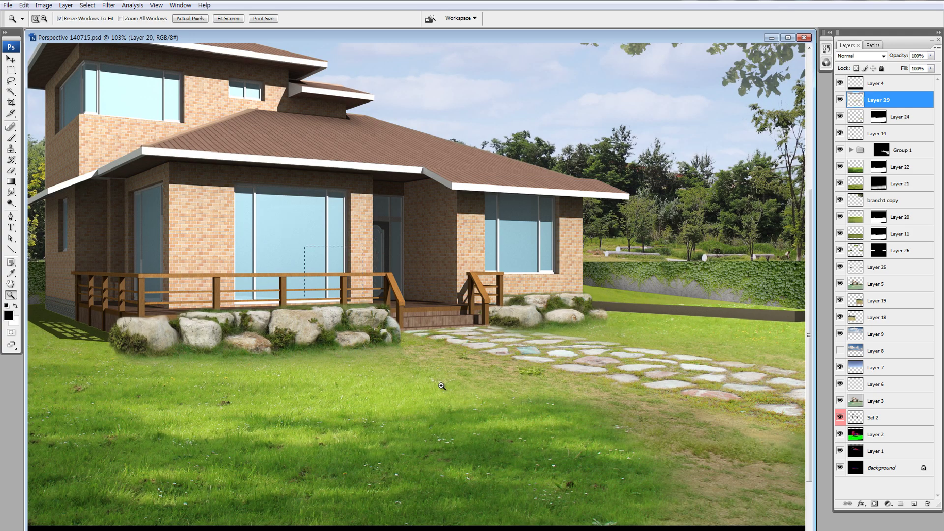
pyautogui.moveTo(277, 244); pyautogui.dragTo(479, 369)
# Duplicate a rock group at 76.6% scale beside the house corner on a new layer.
pyautogui.press('l')
pyautogui.moveTo(315, 229); pyautogui.dragTo(294, 272)
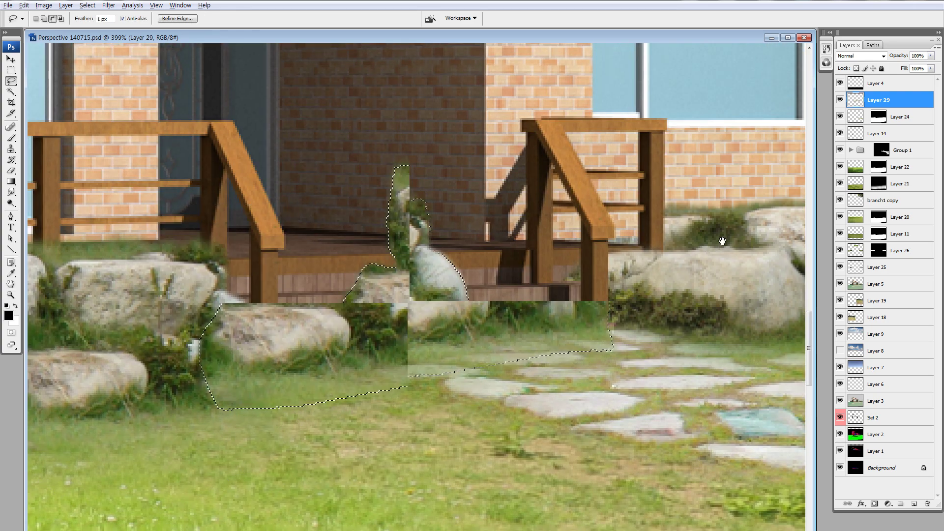
pyautogui.moveTo(278, 368)
pyautogui.mouseDown()
pyautogui.moveTo(161, 326)
pyautogui.moveTo(545, 301)
pyautogui.mouseUp()
pyautogui.hotkey('ctrl', 't')
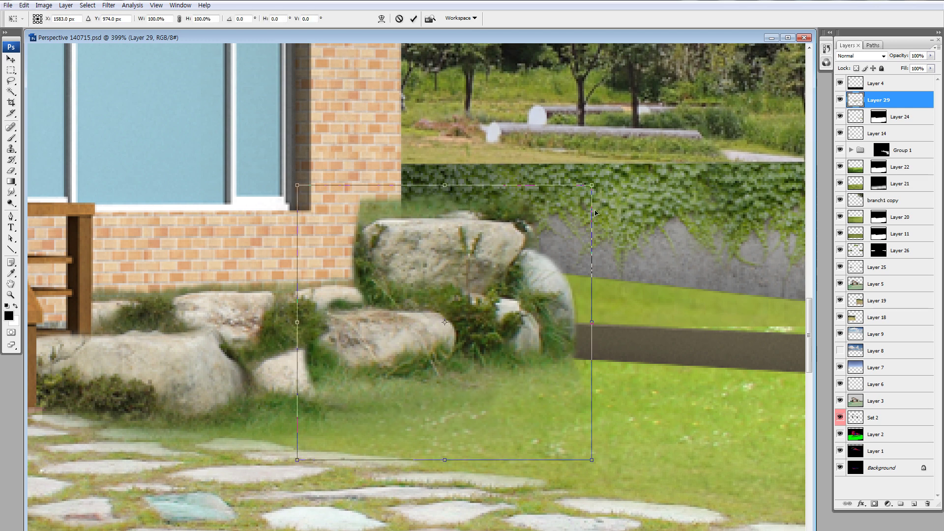
pyautogui.moveTo(592, 185); pyautogui.dragTo(520, 249)
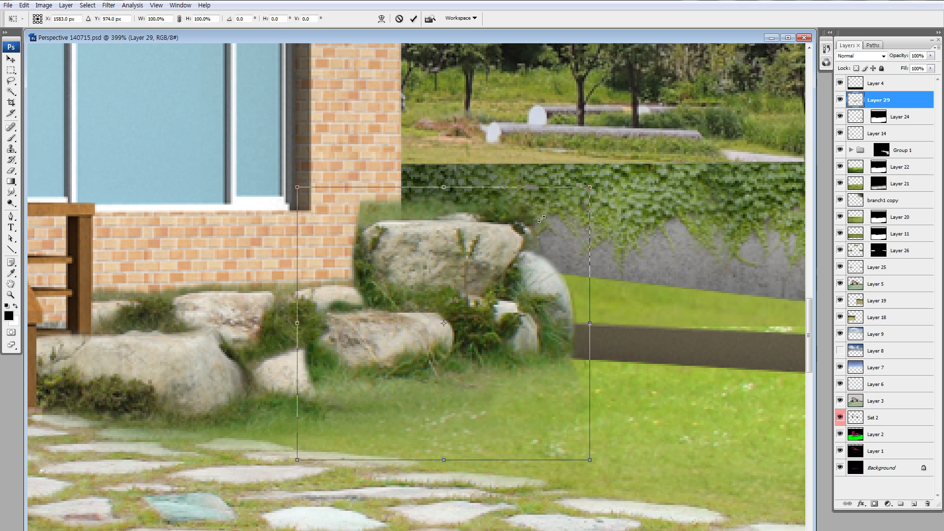
pyautogui.moveTo(456, 287)
pyautogui.mouseDown()
pyautogui.moveTo(556, 283)
pyautogui.moveTo(487, 293)
pyautogui.mouseUp()
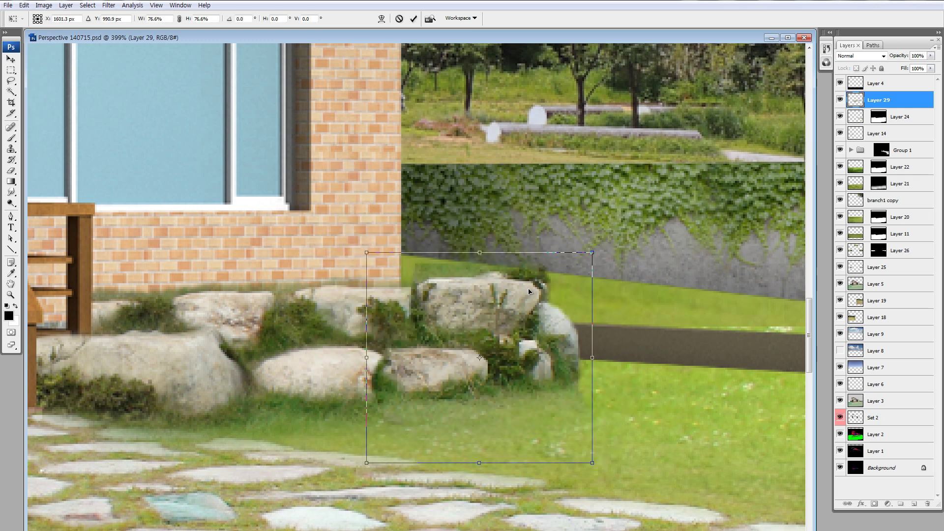
pyautogui.press('Return')
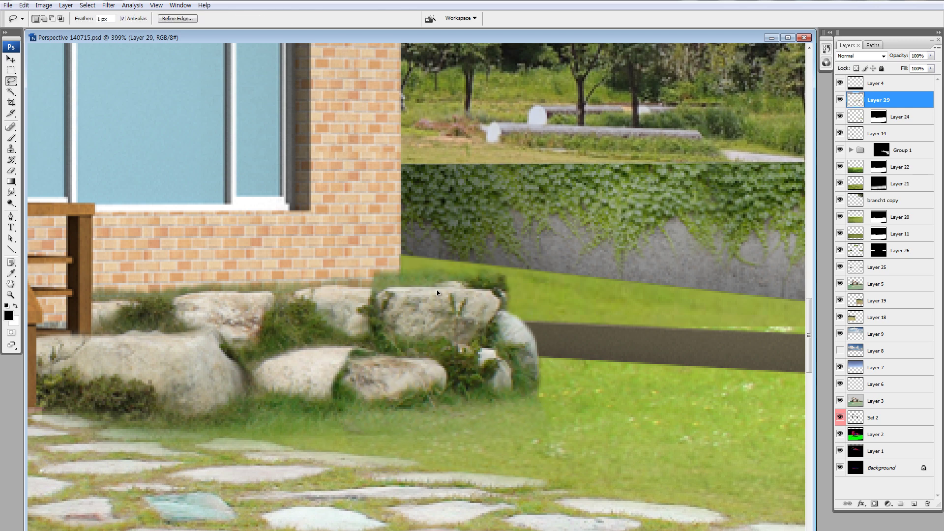
pyautogui.hotkey('ctrl', 'j')
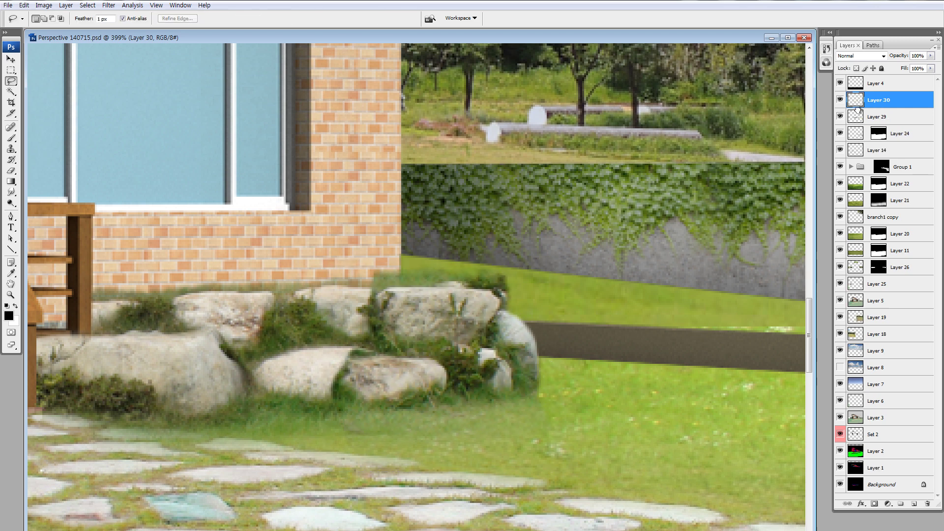
# Place Layer 30 below Layer 29 and shift its rock cluster slightly right.
pyautogui.moveTo(857, 109); pyautogui.dragTo(857, 125)
pyautogui.press('v')
pyautogui.moveTo(471, 345); pyautogui.dragTo(512, 329)
pyautogui.press('e')
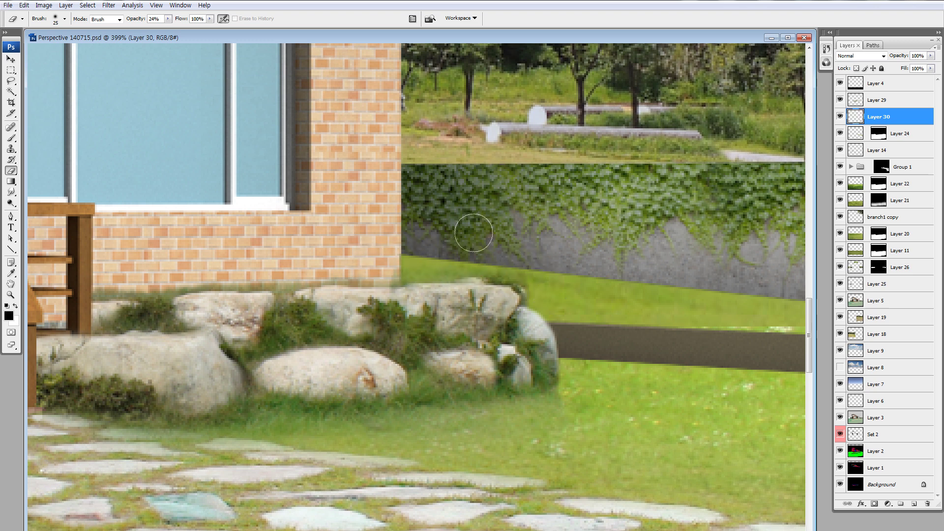
pyautogui.press('l')
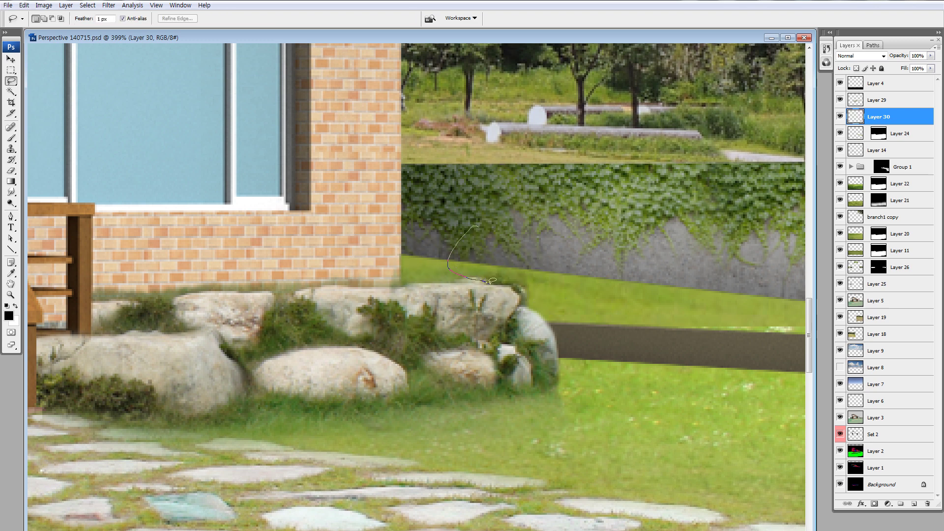
pyautogui.moveTo(511, 283)
pyautogui.mouseDown()
pyautogui.moveTo(522, 299)
pyautogui.moveTo(547, 298)
pyautogui.mouseUp()
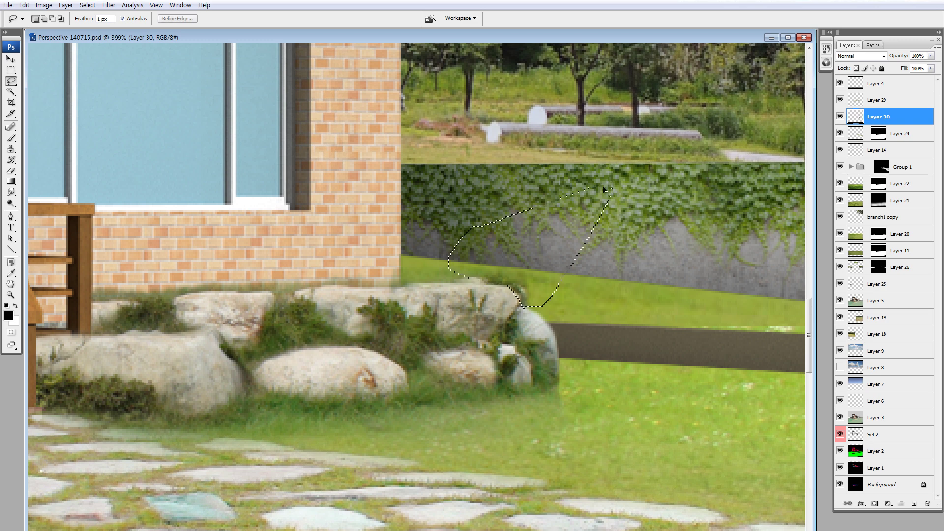
pyautogui.hotkey('ctrl', 'd')
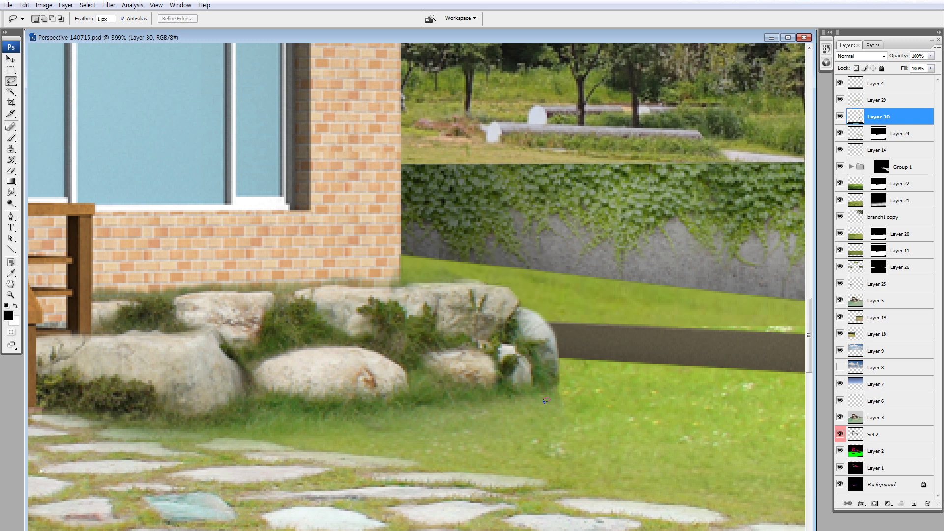
pyautogui.press('e')
# Compare the scene with both rock layers hidden, then merge Layer 30 into Layer 29.
pyautogui.click(840, 117)
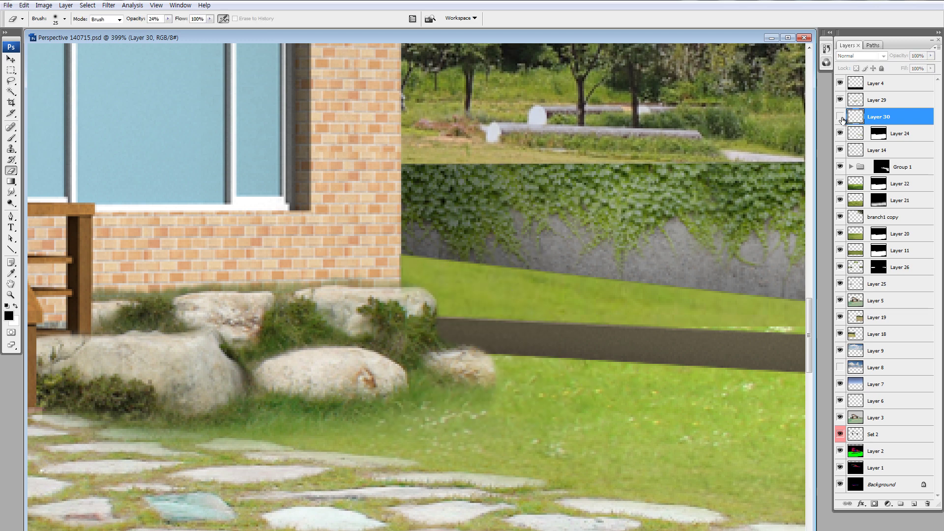
pyautogui.click(840, 117)
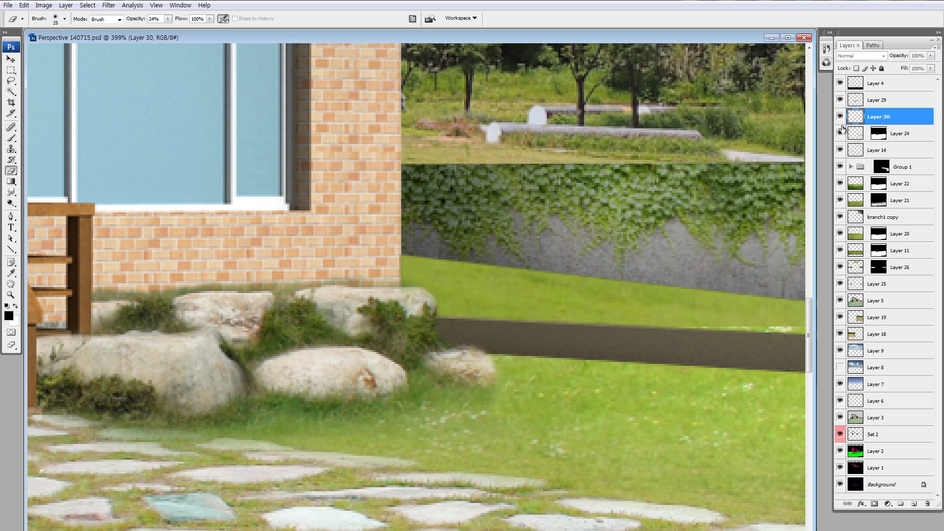
pyautogui.click(840, 100)
pyautogui.click(840, 100)
pyautogui.click(840, 117)
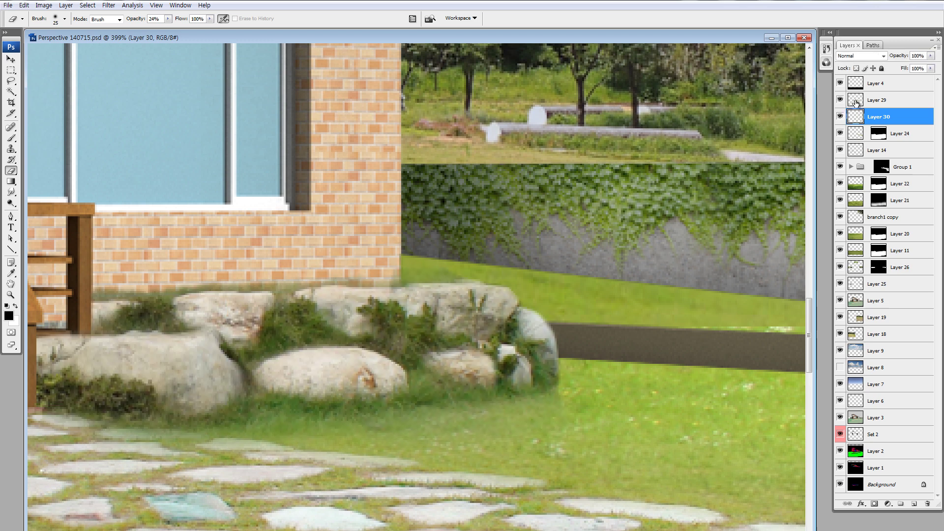
pyautogui.keyDown('shift'); pyautogui.click(878, 100); pyautogui.keyUp('shift')
pyautogui.hotkey('ctrl', 'e')
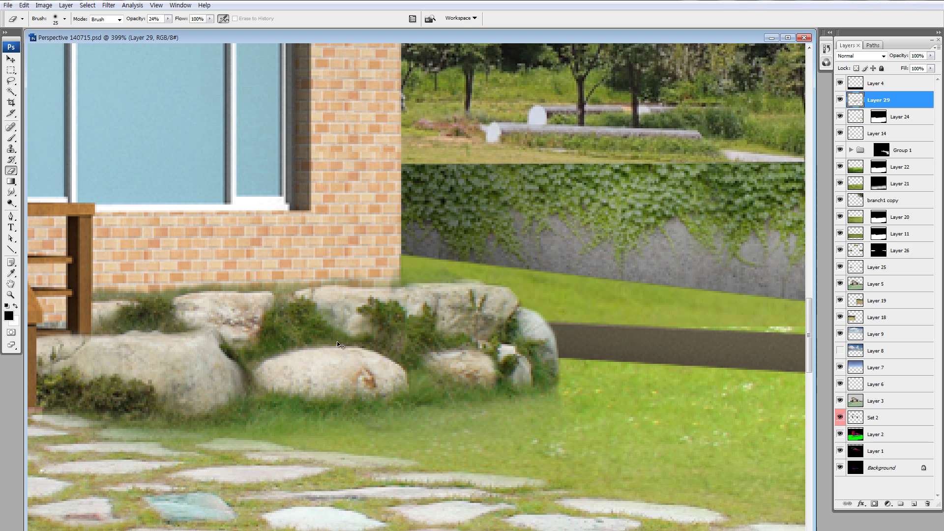
# Erase the rocks' lower edge into the grass and view the scene at 100%.
pyautogui.moveTo(391, 282); pyautogui.dragTo(511, 269)
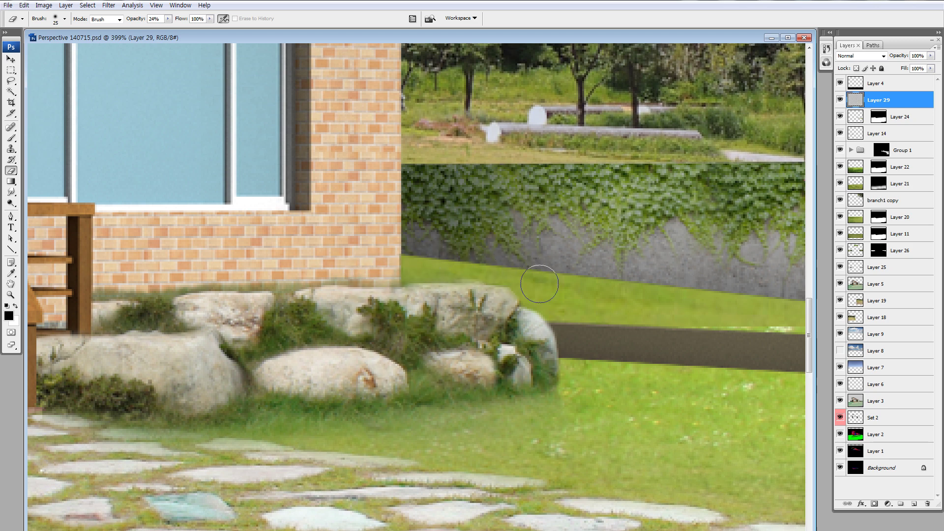
pyautogui.hotkey('ctrl', '-')
pyautogui.hotkey('ctrl', '-')
pyautogui.hotkey('ctrl', '-')
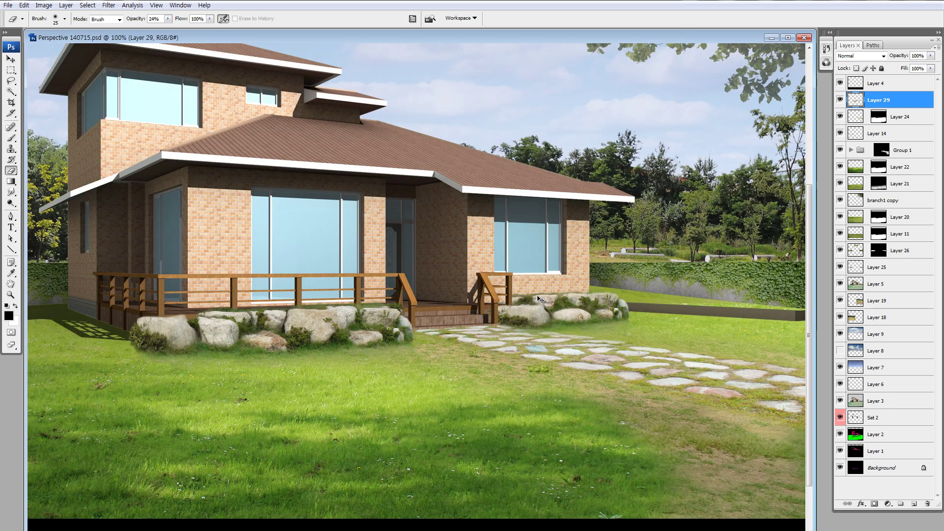
pyautogui.hotkey('ctrl', '-')
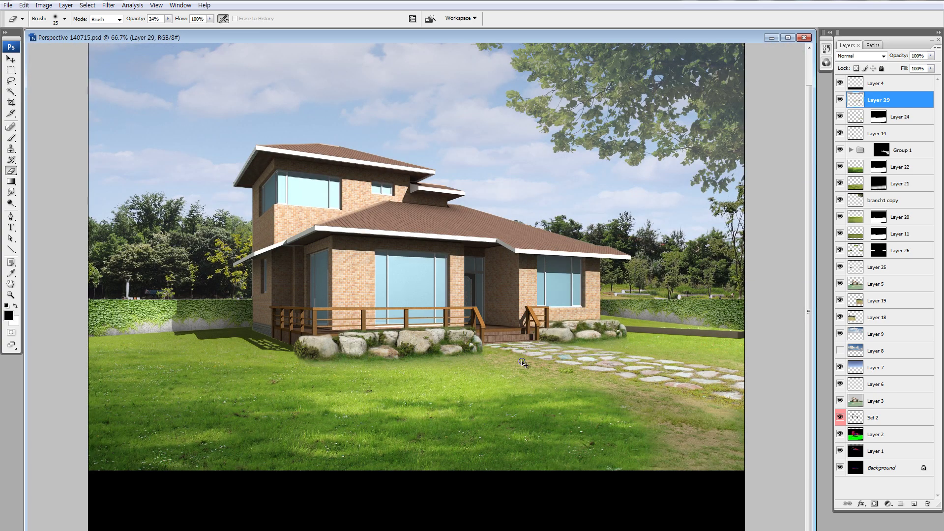
# Try a +21 brightness boost on the rocks, then undo it.
pyautogui.press('v')
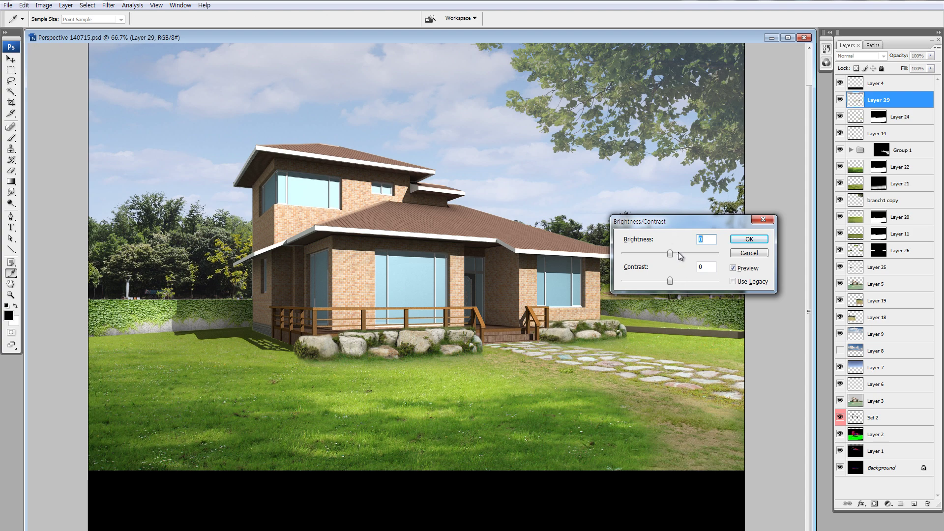
pyautogui.click(678, 252)
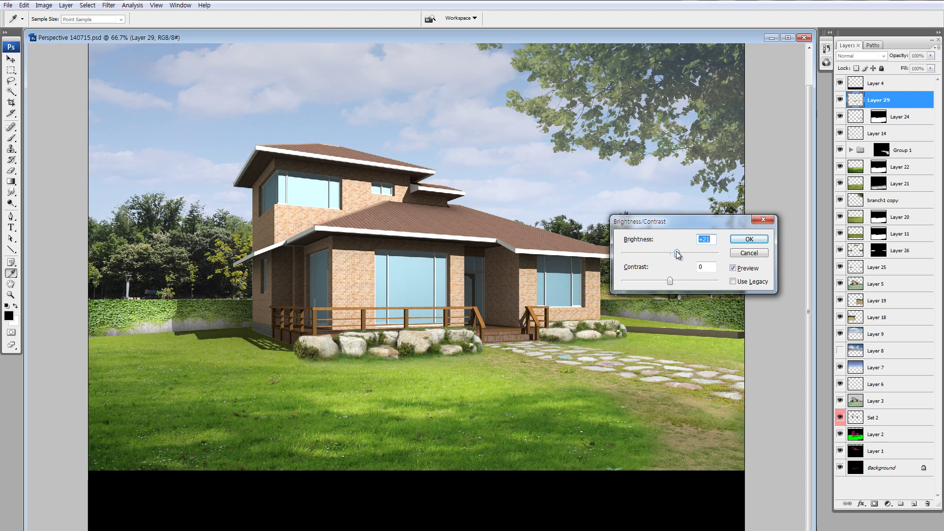
pyautogui.click(737, 239)
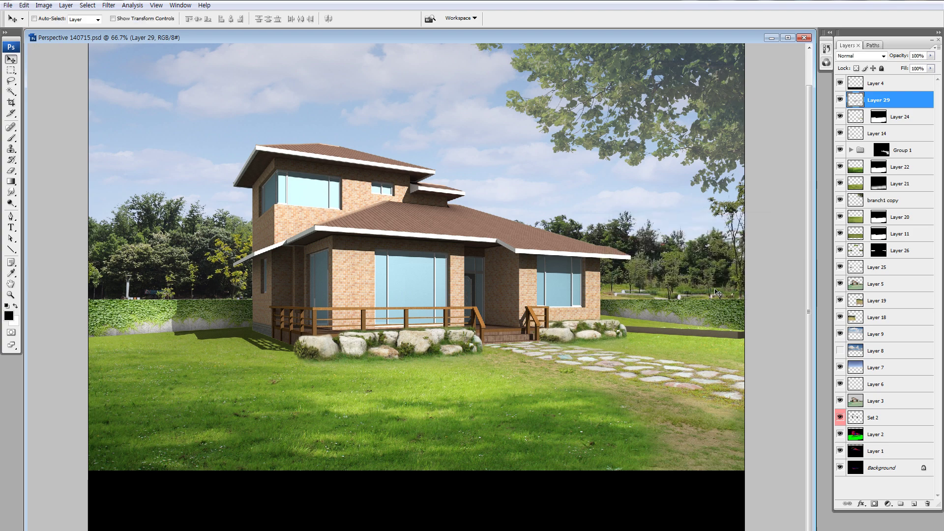
pyautogui.hotkey('ctrl', 'z')
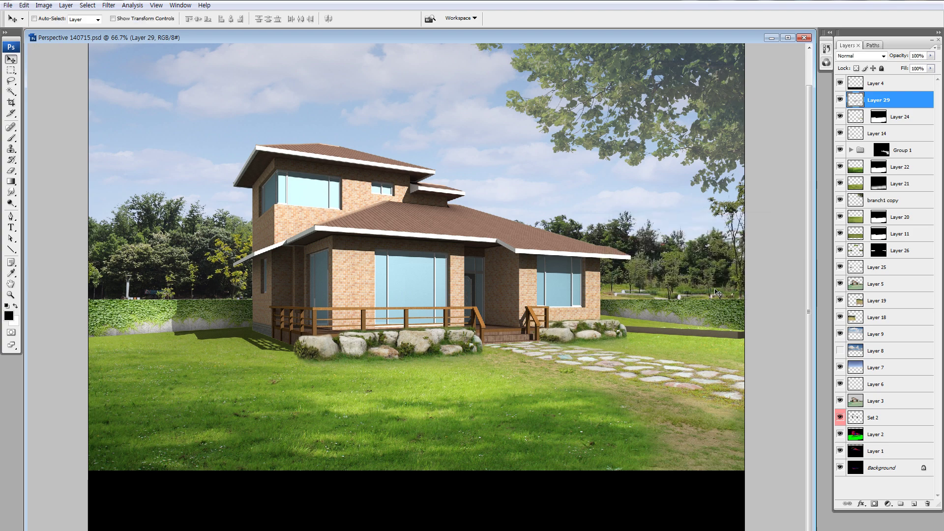
# Raise the rocks' Hue/Saturation lightness to +13.
pyautogui.hotkey('ctrl', 'u')
pyautogui.press('Escape')
pyautogui.hotkey('ctrl', 'u')
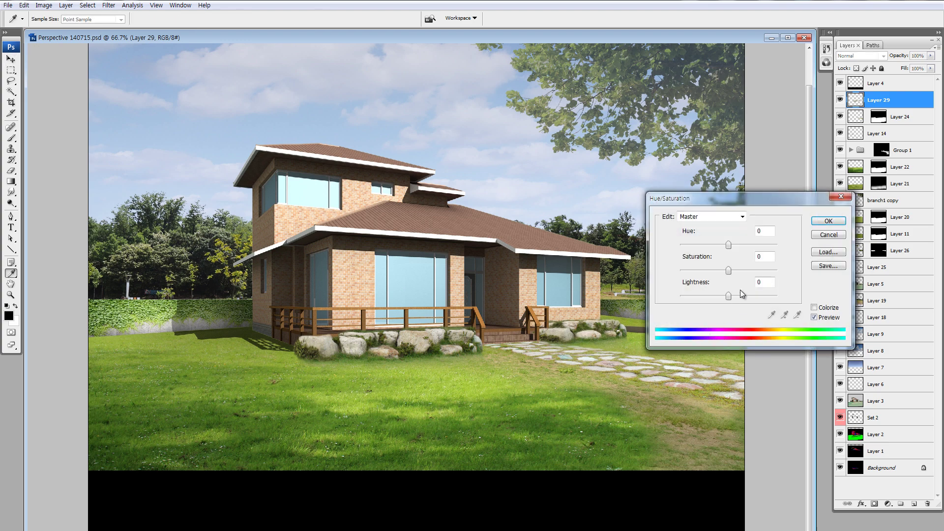
pyautogui.moveTo(728, 295); pyautogui.dragTo(735, 296)
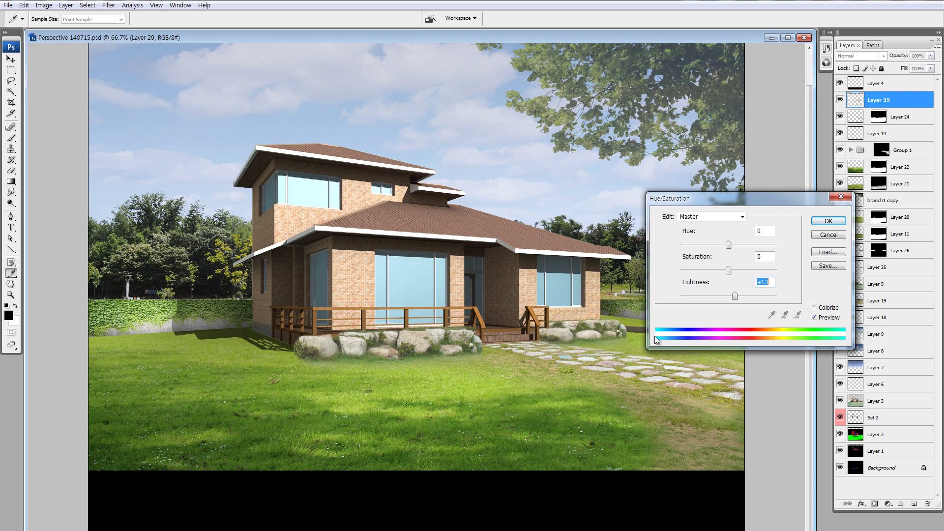
pyautogui.press('Return')
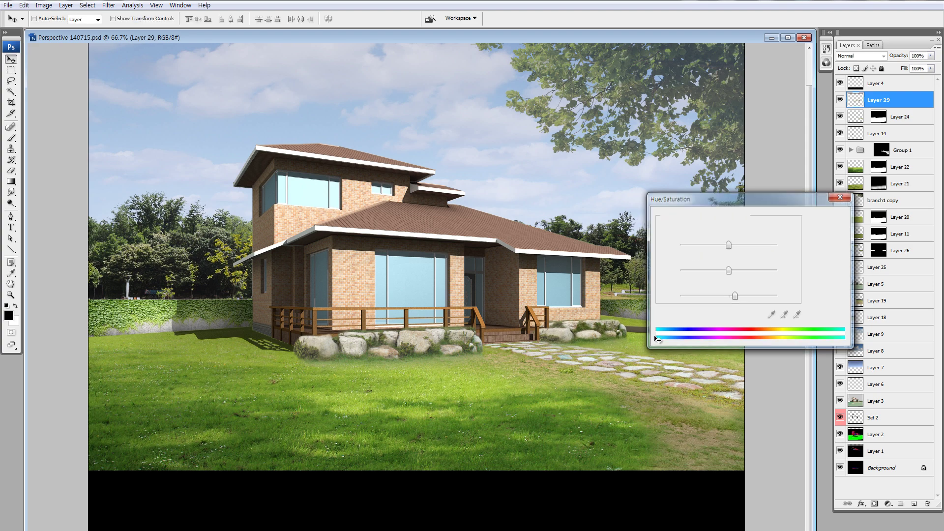
# Increase the rocks' brightness with Brightness/Contrast and compare before and after.
pyautogui.hotkey('alt', 'i')
pyautogui.press('a')
pyautogui.press('c')
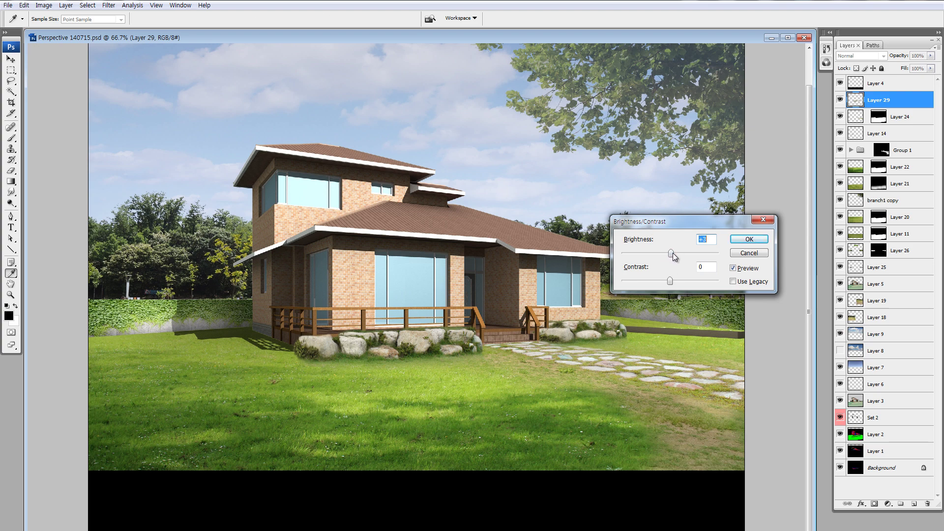
pyautogui.moveTo(672, 253); pyautogui.dragTo(677, 252)
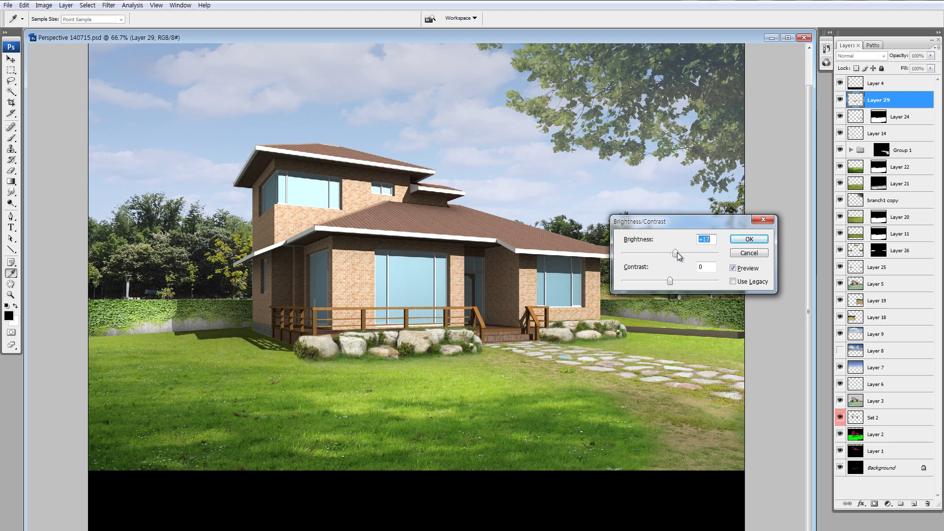
pyautogui.click(749, 239)
pyautogui.hotkey('ctrl', 'z')
pyautogui.hotkey('ctrl', 'z')
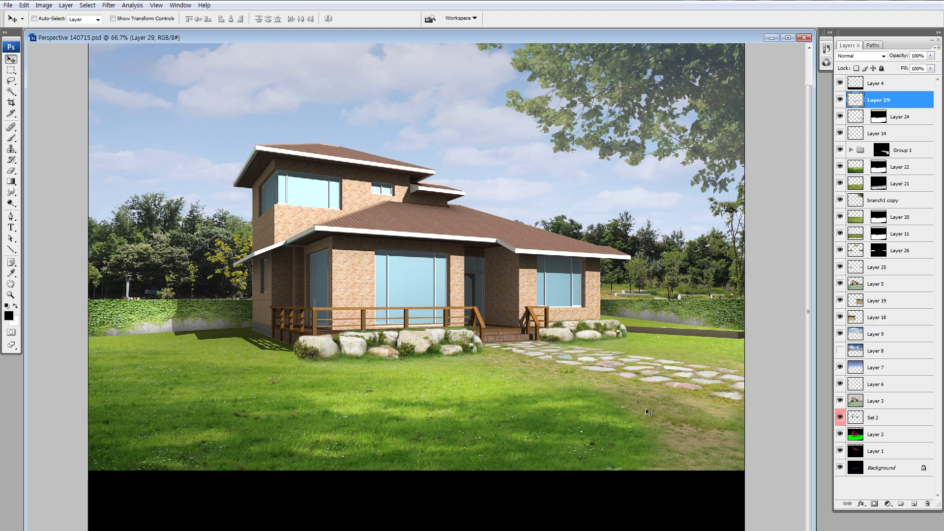
# Raise the rocks' Hue/Saturation lightness to +18.
pyautogui.press('l')
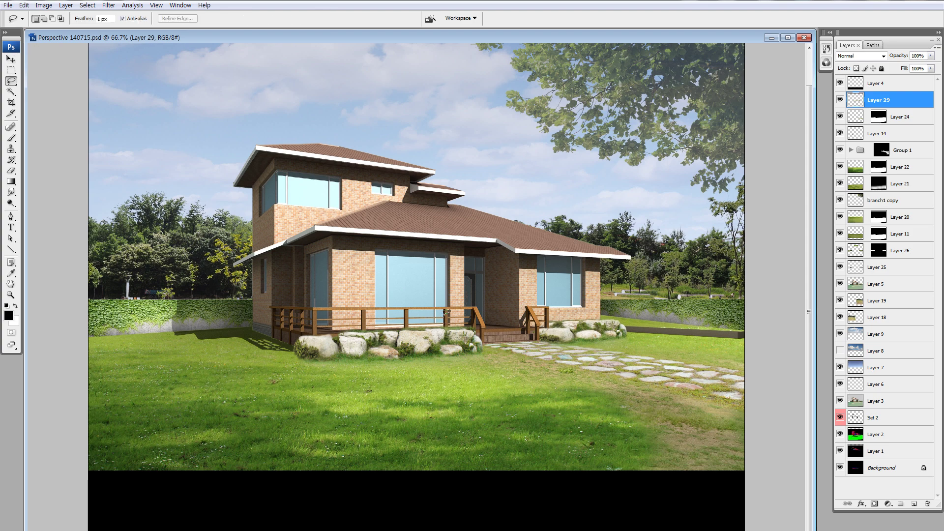
pyautogui.keyDown('ctrl'); pyautogui.click(544, 294); pyautogui.keyUp('ctrl')
pyautogui.press('Return')
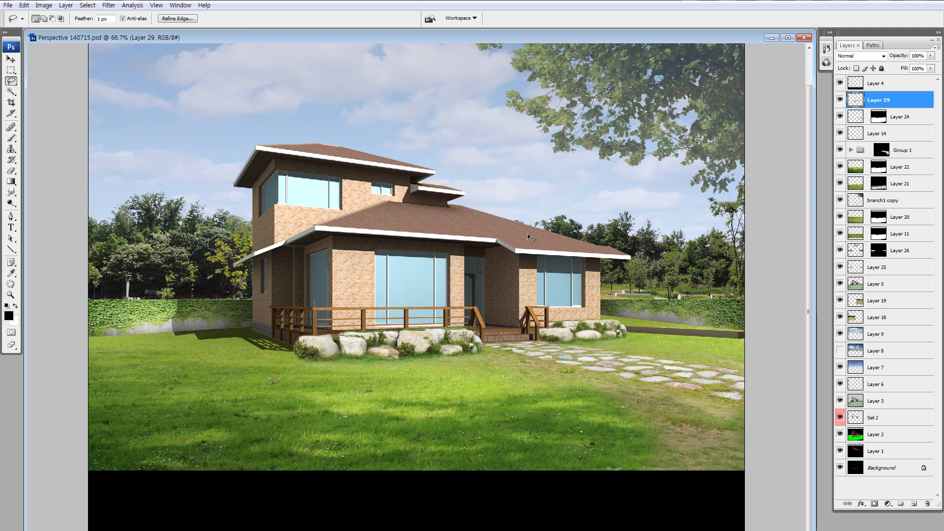
pyautogui.hotkey('ctrl', 'u')
pyautogui.moveTo(736, 296); pyautogui.dragTo(738, 295)
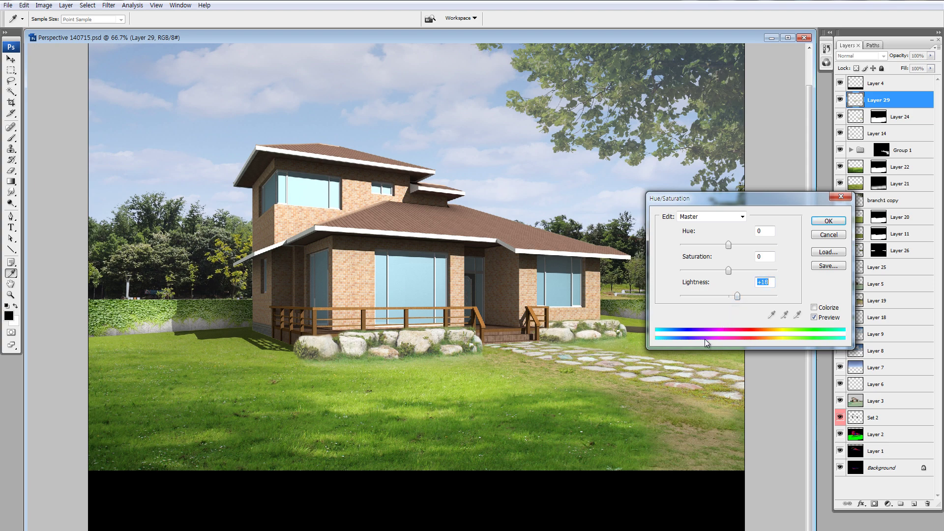
pyautogui.press('Return')
# Boost the rocks' brightness to +24 with Brightness/Contrast.
pyautogui.press('l')
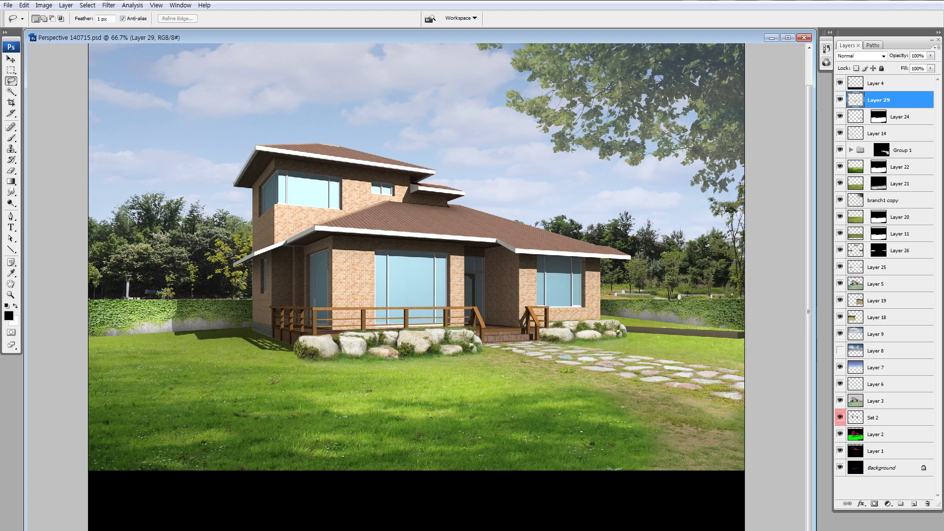
pyautogui.hotkey('ctrl', 'shift', 'd')
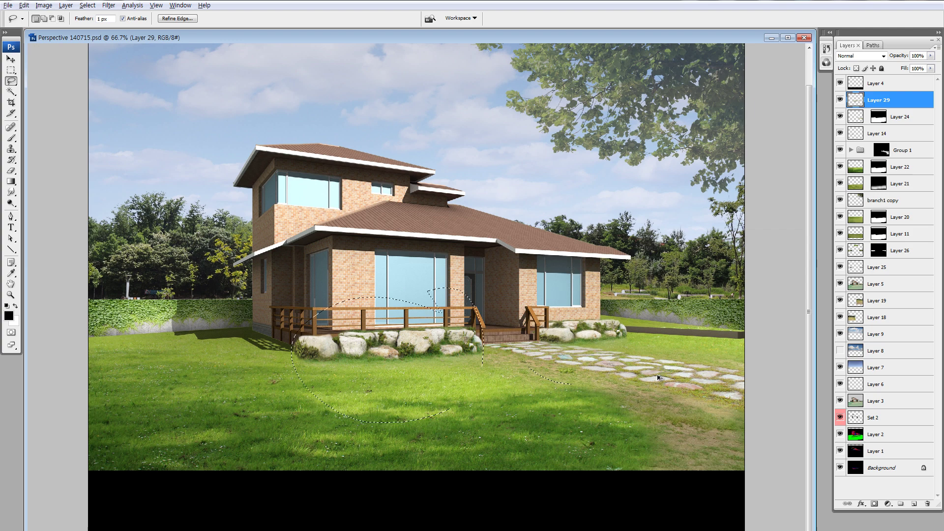
pyautogui.hotkey('ctrl', 'd')
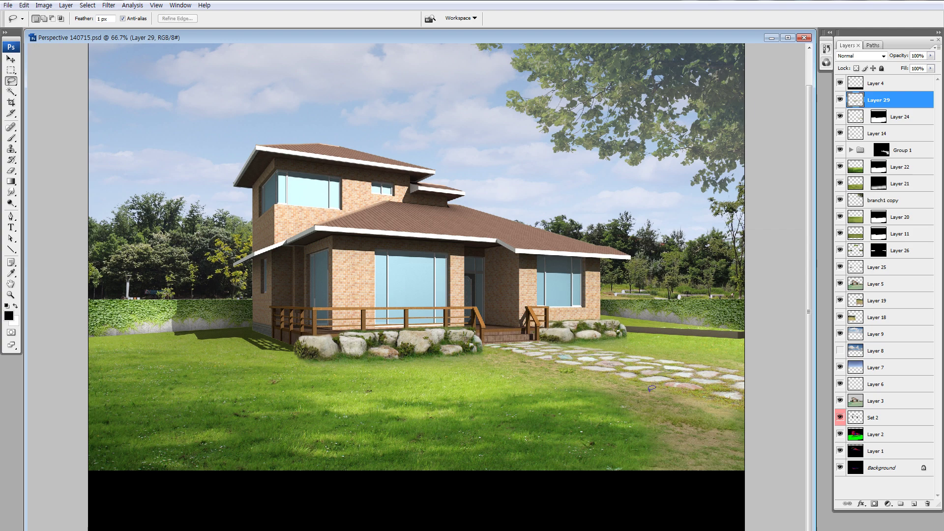
pyautogui.hotkey('ctrl', 'alt', 'b')
pyautogui.moveTo(670, 253); pyautogui.dragTo(678, 252)
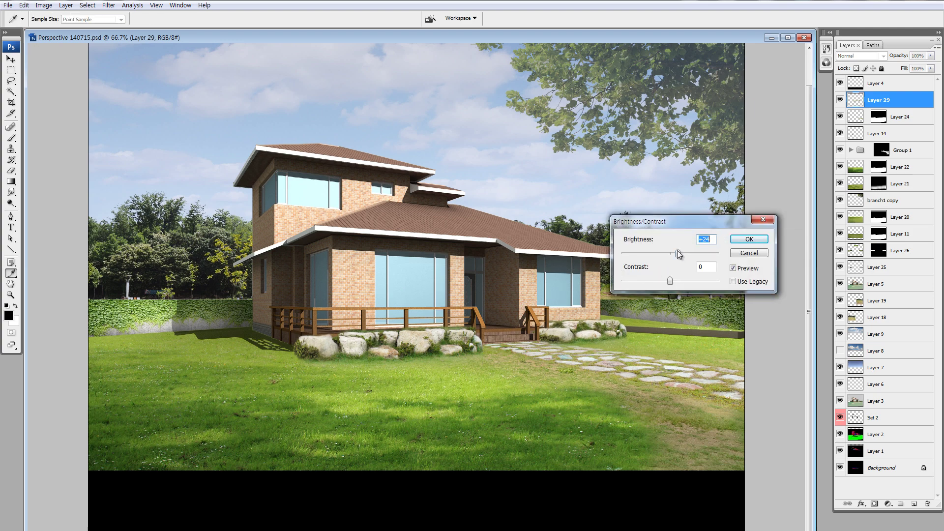
pyautogui.click(749, 239)
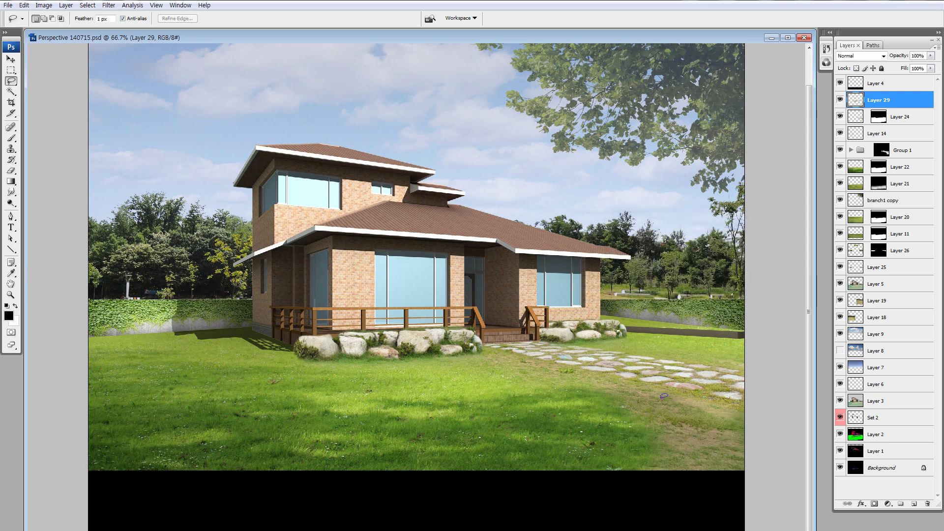
pyautogui.hotkey('ctrl', '-')
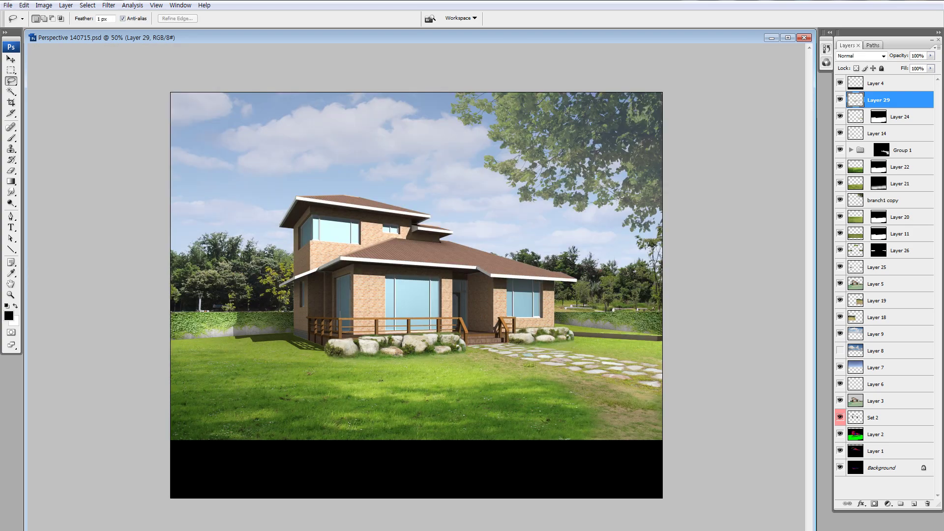
pyautogui.press('z')
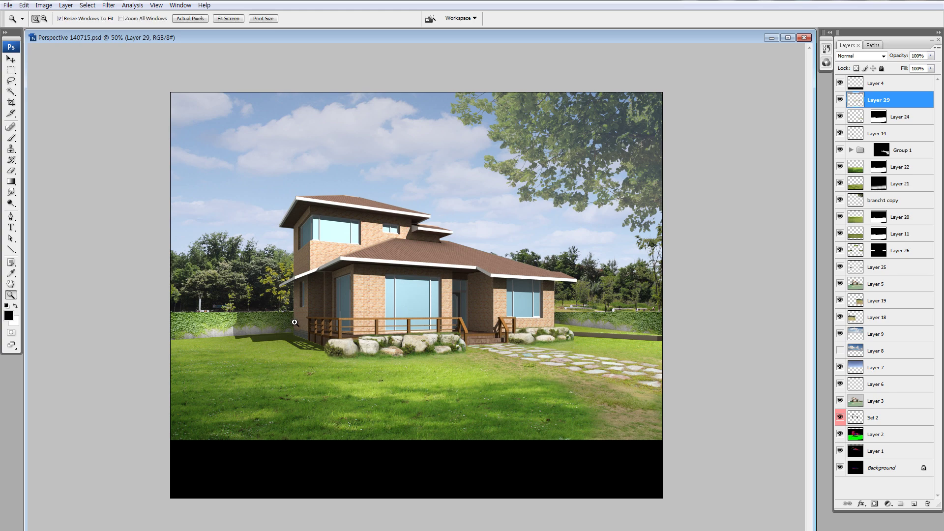
pyautogui.moveTo(276, 312); pyautogui.dragTo(369, 391)
# Select the rocks and lawn in front of the porch and copy them to Layer 30.
pyautogui.press('l')
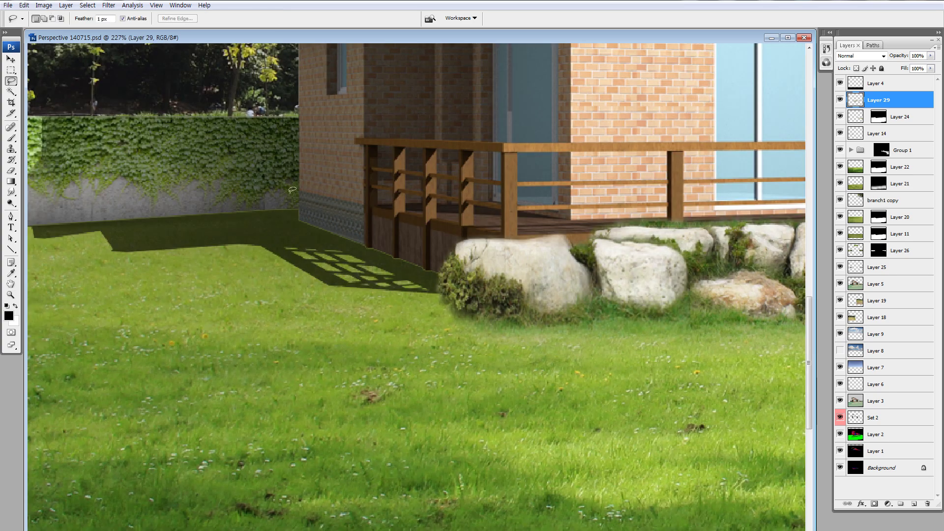
pyautogui.moveTo(292, 192)
pyautogui.mouseDown()
pyautogui.moveTo(294, 247)
pyautogui.moveTo(425, 206)
pyautogui.mouseUp()
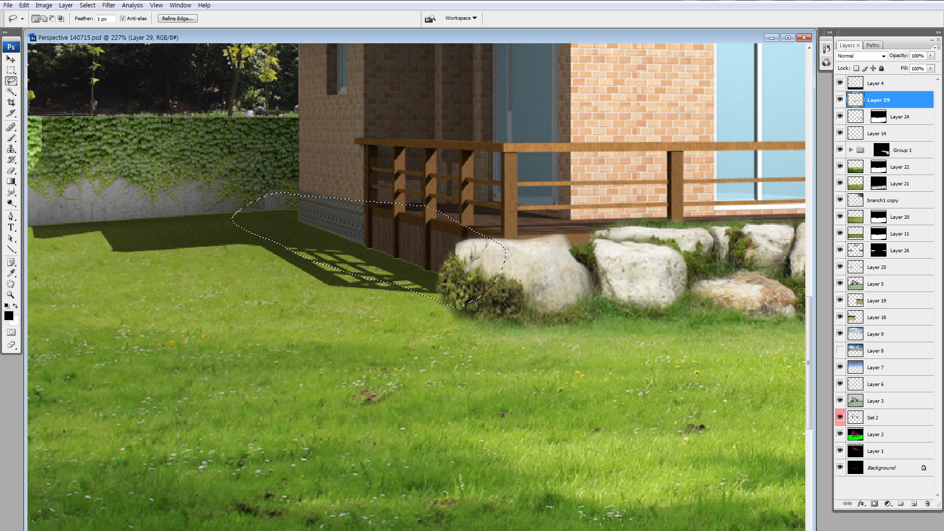
pyautogui.hotkey('ctrl', 'd')
pyautogui.press('v')
pyautogui.hotkey('ctrl', '-')
pyautogui.hotkey('ctrl', '-')
pyautogui.hotkey('ctrl', '-')
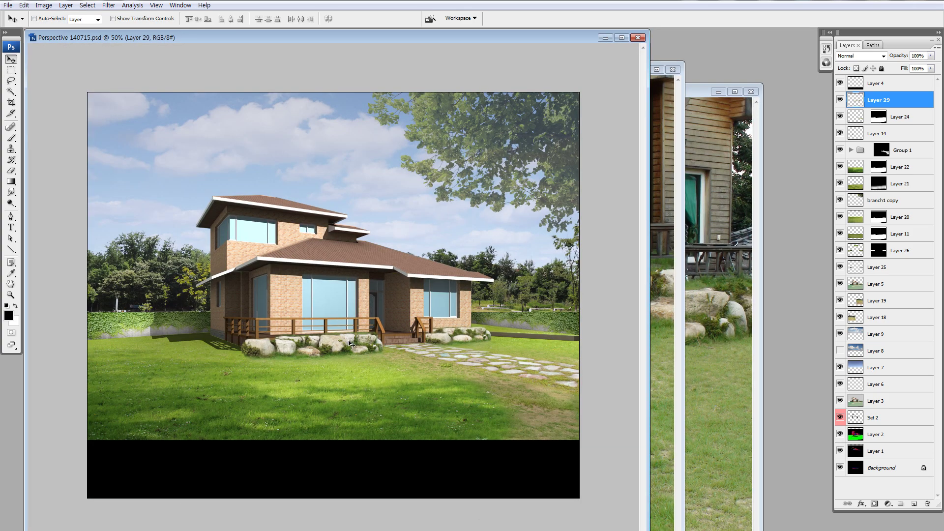
pyautogui.moveTo(329, 344); pyautogui.dragTo(339, 340)
pyautogui.hotkey('ctrl', 'z')
pyautogui.press('l')
pyautogui.moveTo(297, 291)
pyautogui.mouseDown()
pyautogui.moveTo(409, 347)
pyautogui.moveTo(297, 292)
pyautogui.mouseUp()
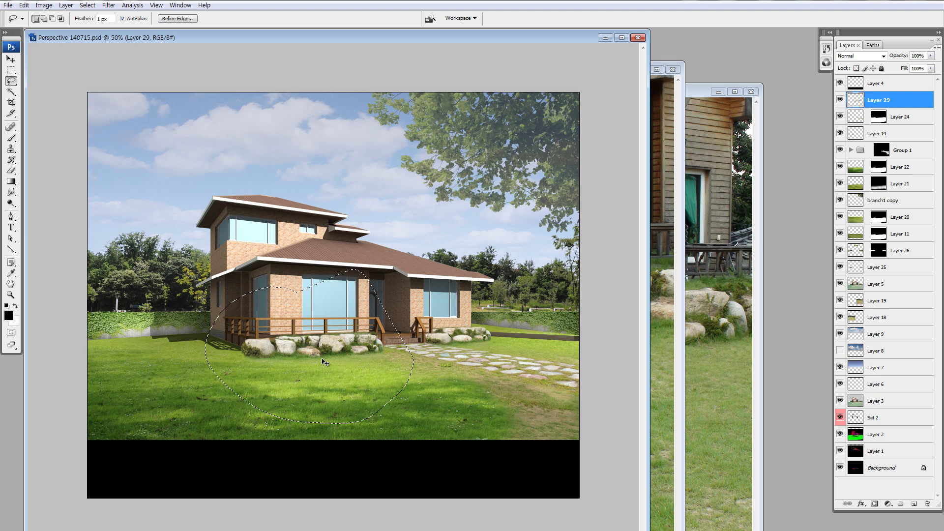
pyautogui.hotkey('ctrl', 'j')
# Put the rock copy below Layer 29, left of the porch, skewed and narrowed to the house angle.
pyautogui.press('v')
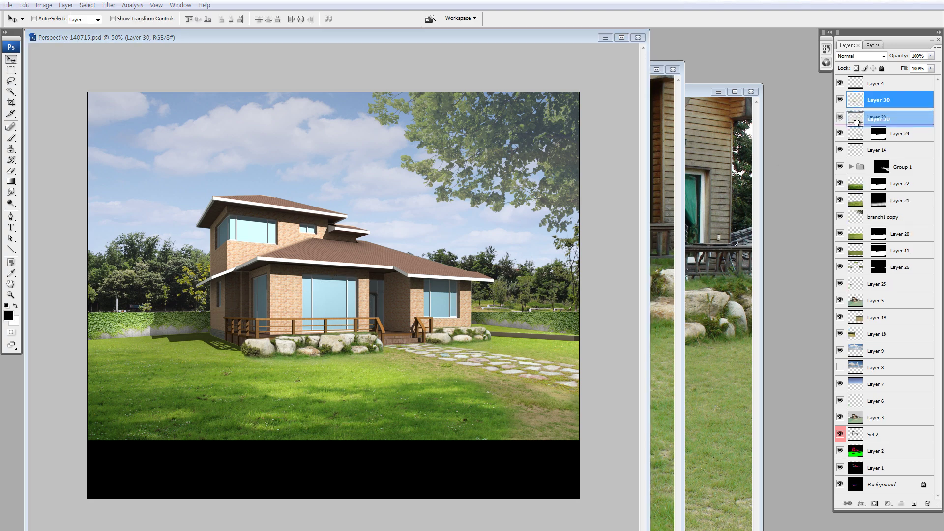
pyautogui.hotkey('ctrl', '[')
pyautogui.moveTo(355, 353); pyautogui.dragTo(235, 340)
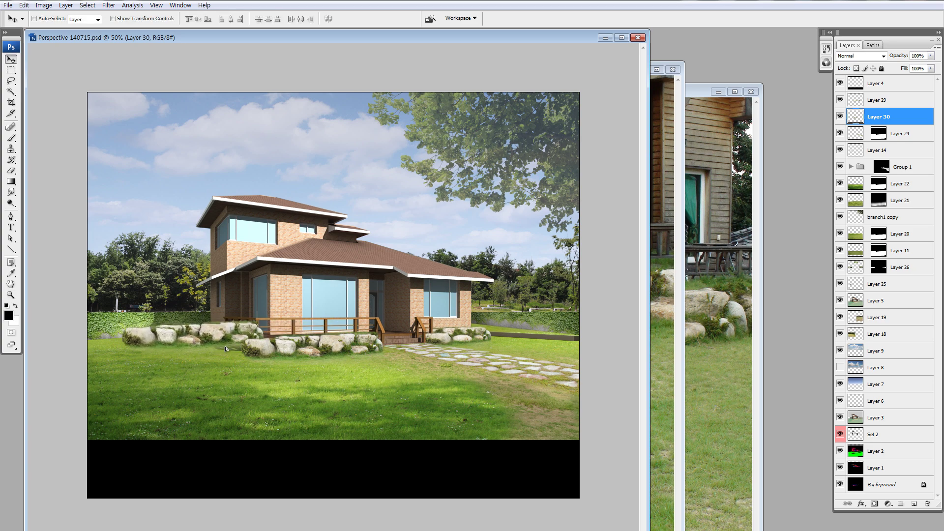
pyautogui.hotkey('ctrl', 't')
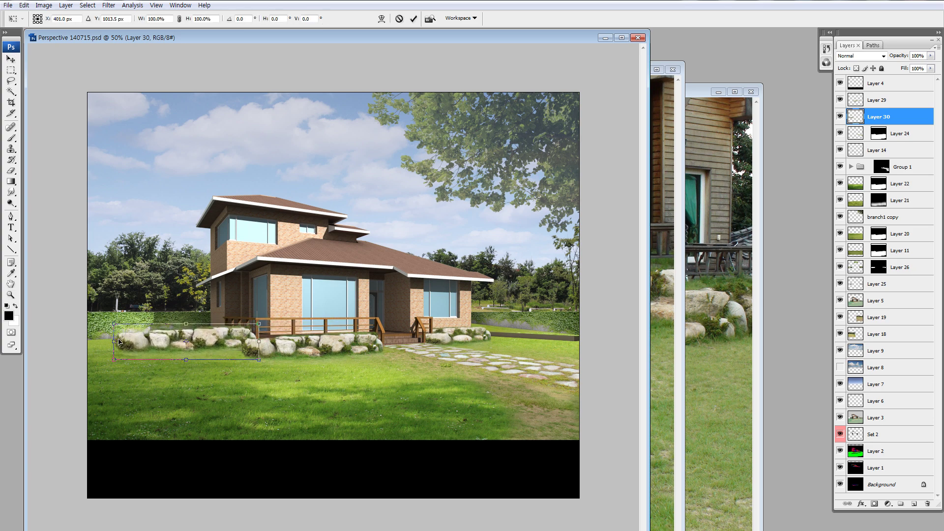
pyautogui.moveTo(114, 343); pyautogui.dragTo(186, 335)
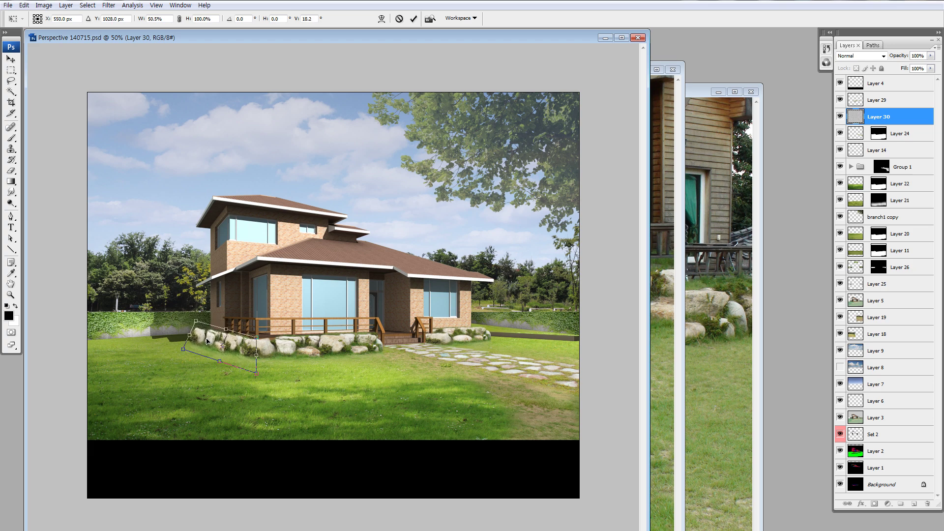
pyautogui.moveTo(185, 335)
pyautogui.mouseDown()
pyautogui.moveTo(210, 338)
pyautogui.moveTo(207, 363)
pyautogui.mouseUp()
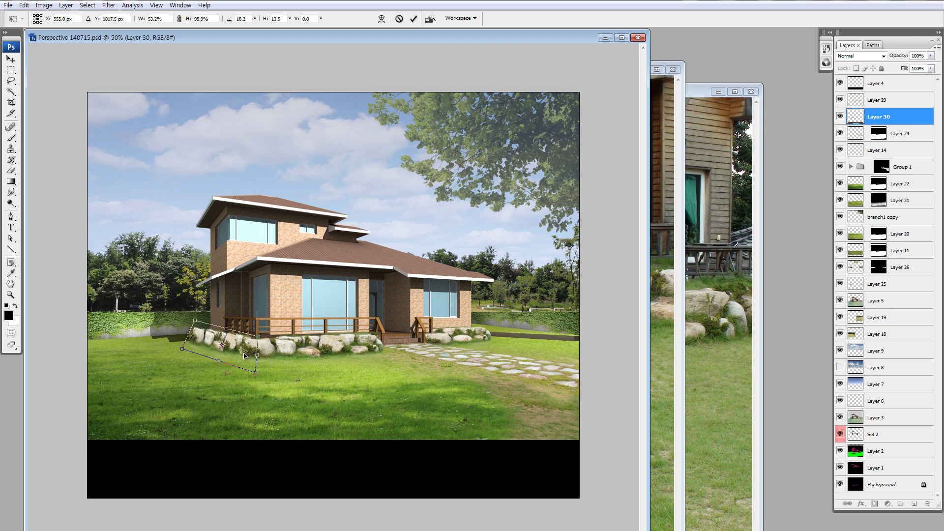
pyautogui.press('Return')
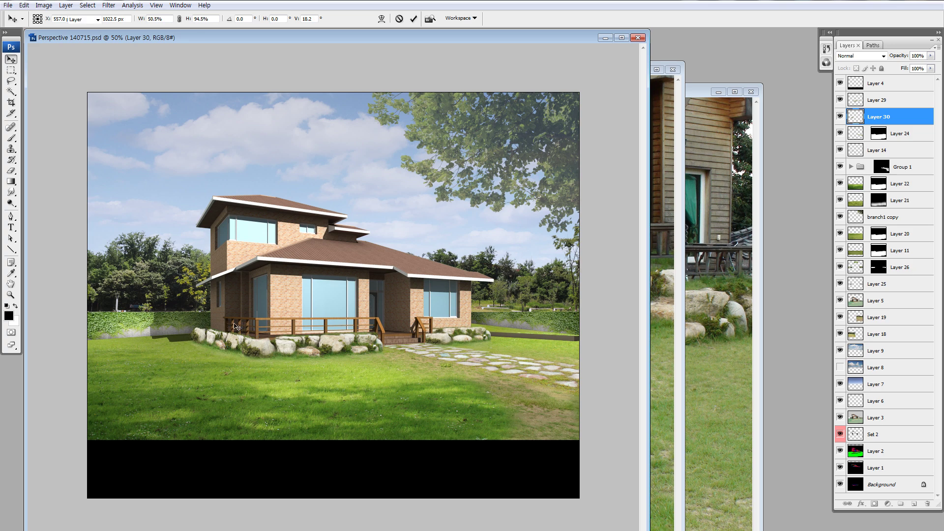
pyautogui.press('z')
pyautogui.moveTo(321, 392); pyautogui.dragTo(168, 276)
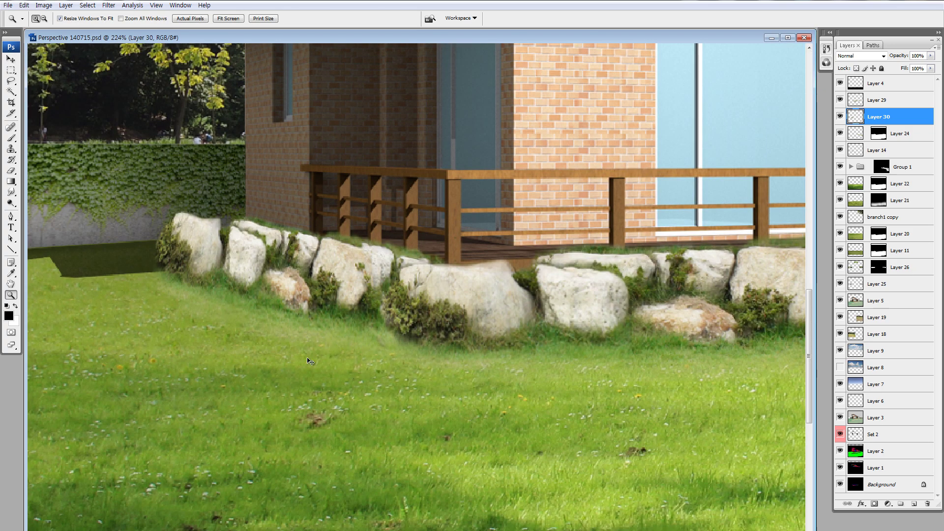
# Shift the left rock cluster up and right and lower its Hue/Saturation lightness.
pyautogui.press('v')
pyautogui.moveTo(290, 357); pyautogui.dragTo(346, 284)
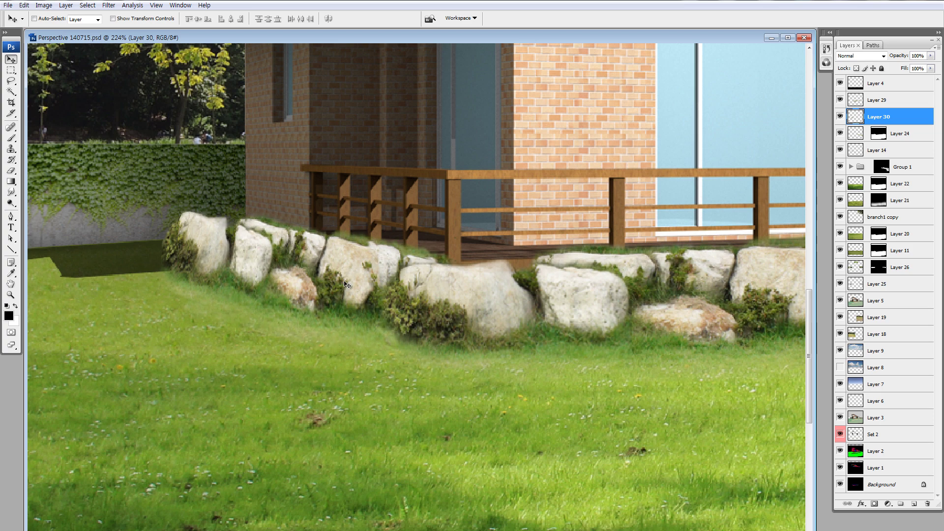
pyautogui.hotkey('ctrl', 'u')
pyautogui.press('Escape')
pyautogui.hotkey('ctrl', 'u')
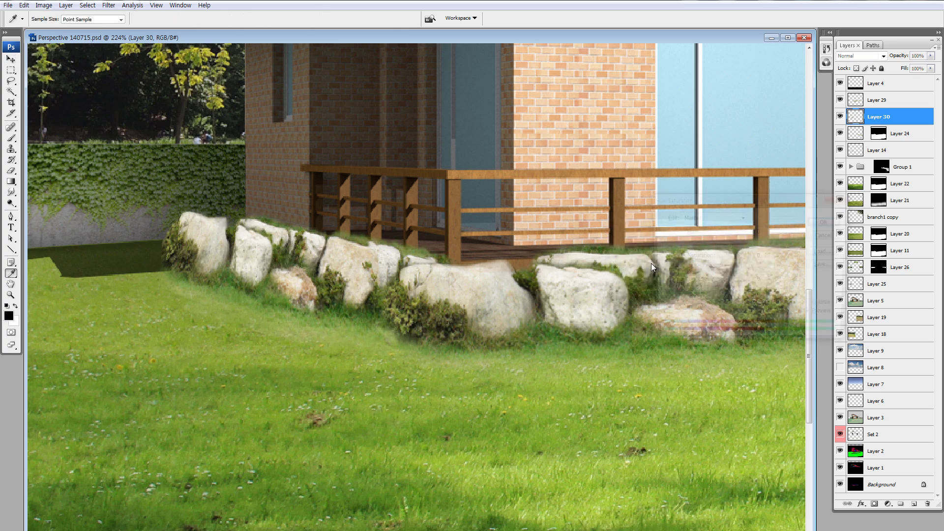
pyautogui.moveTo(729, 295); pyautogui.dragTo(712, 297)
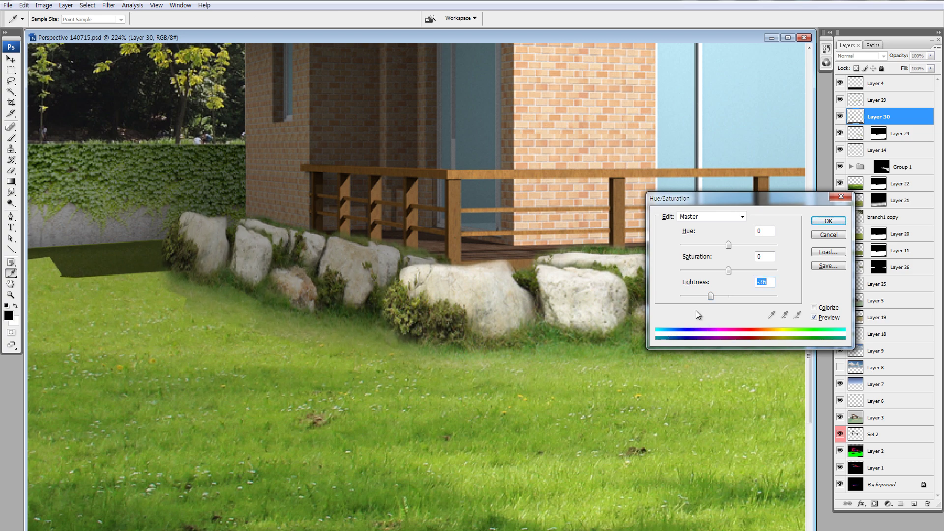
pyautogui.press('Return')
# Set the rocks' Brightness/Contrast to brightness -95 and contrast -50.
pyautogui.hotkey('alt', 'i')
pyautogui.press('a')
pyautogui.press('c')
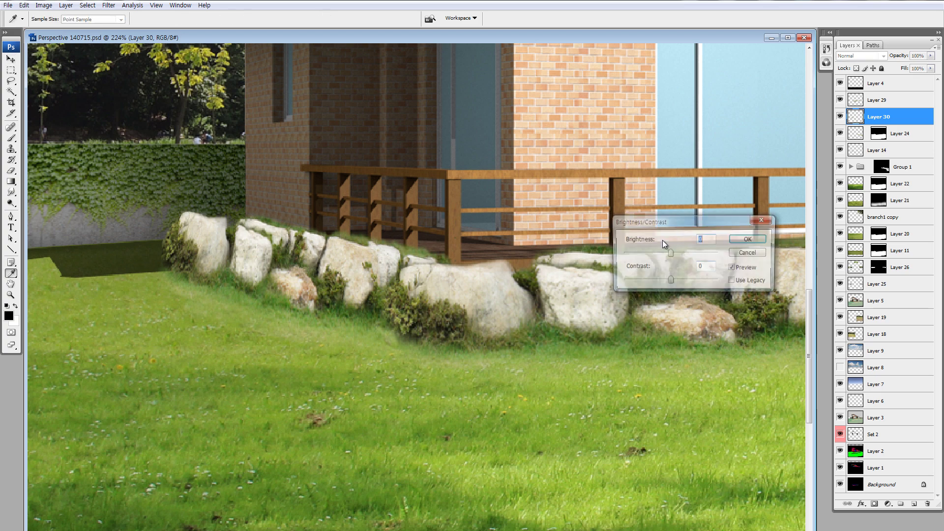
pyautogui.click(647, 253)
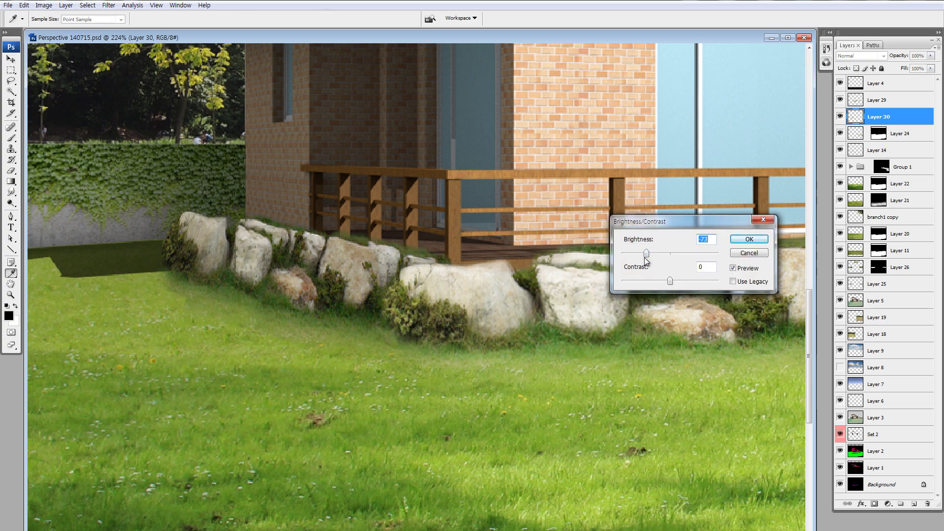
pyautogui.click(648, 253)
pyautogui.click(627, 280)
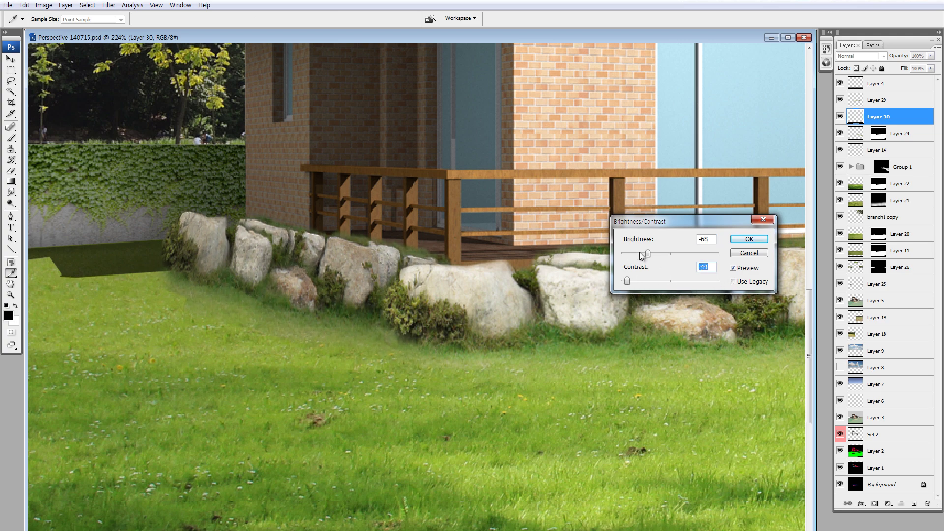
pyautogui.click(639, 253)
pyautogui.click(621, 281)
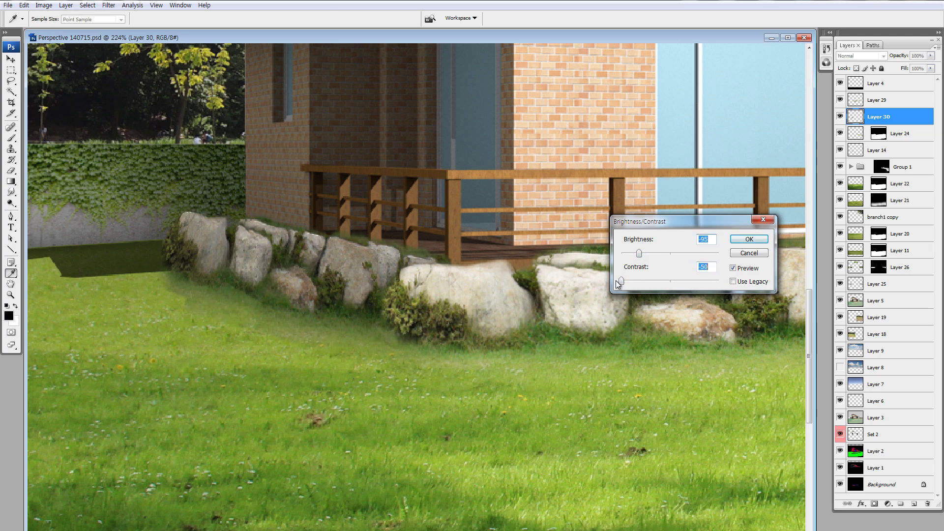
pyautogui.click(736, 240)
# Darken the rock copy further with another Hue/Saturation lightness reduction.
pyautogui.press('v')
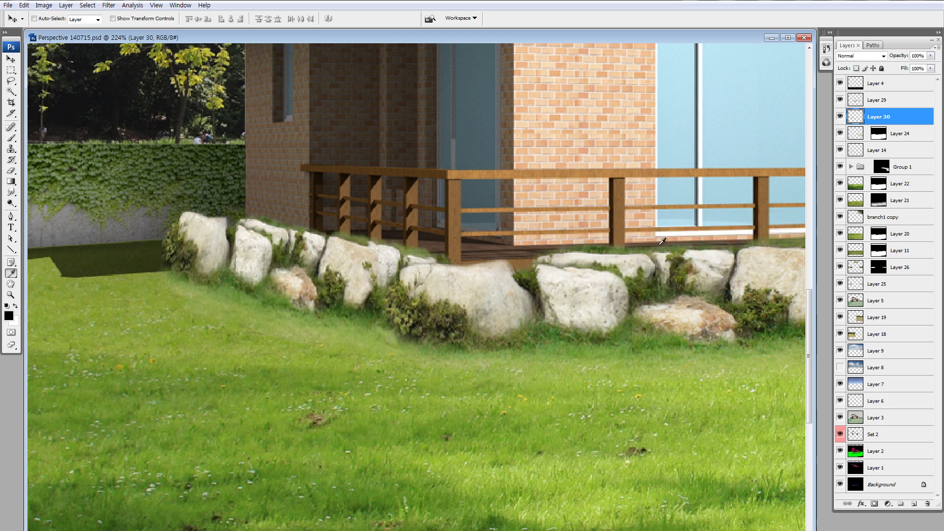
pyautogui.hotkey('ctrl', 'u')
pyautogui.moveTo(714, 297); pyautogui.dragTo(710, 297)
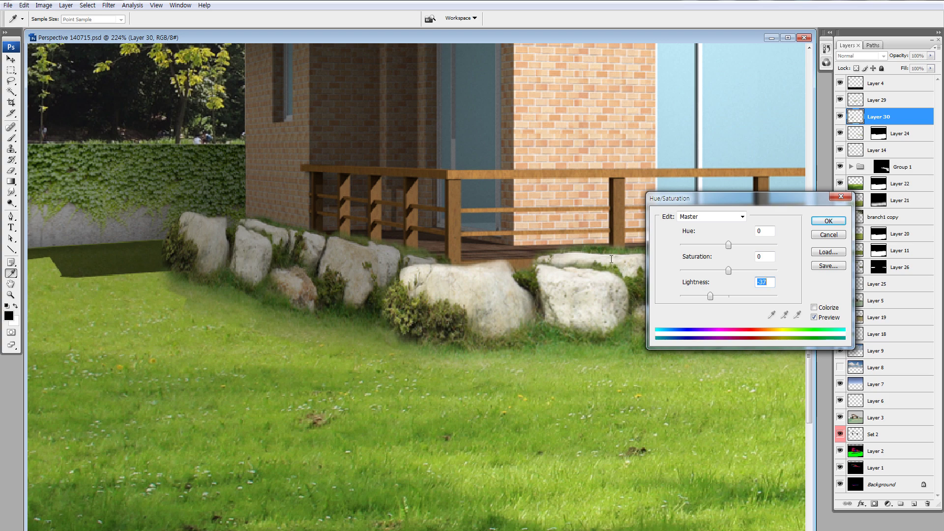
pyautogui.click(827, 220)
pyautogui.hotkey('ctrl', '-')
pyautogui.hotkey('ctrl', '-')
pyautogui.hotkey('ctrl', '-')
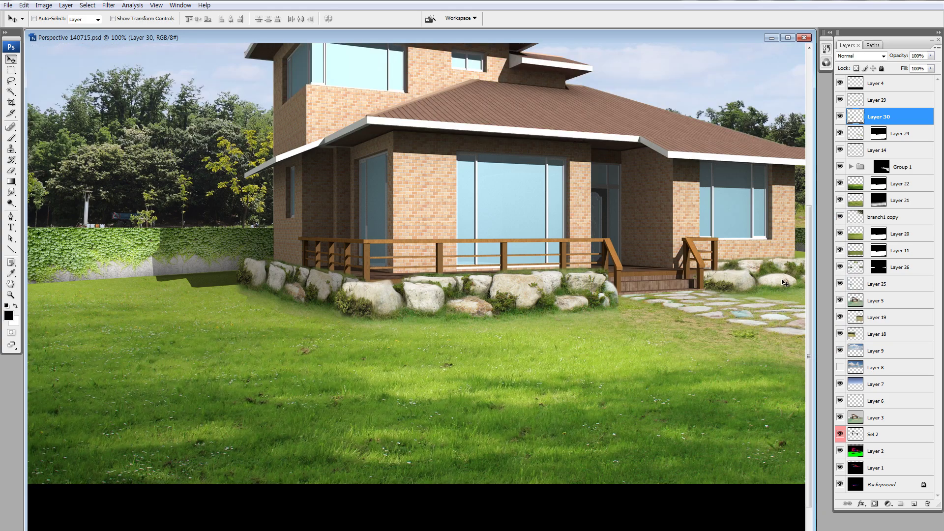
pyautogui.press('z')
pyautogui.moveTo(154, 255); pyautogui.dragTo(408, 412)
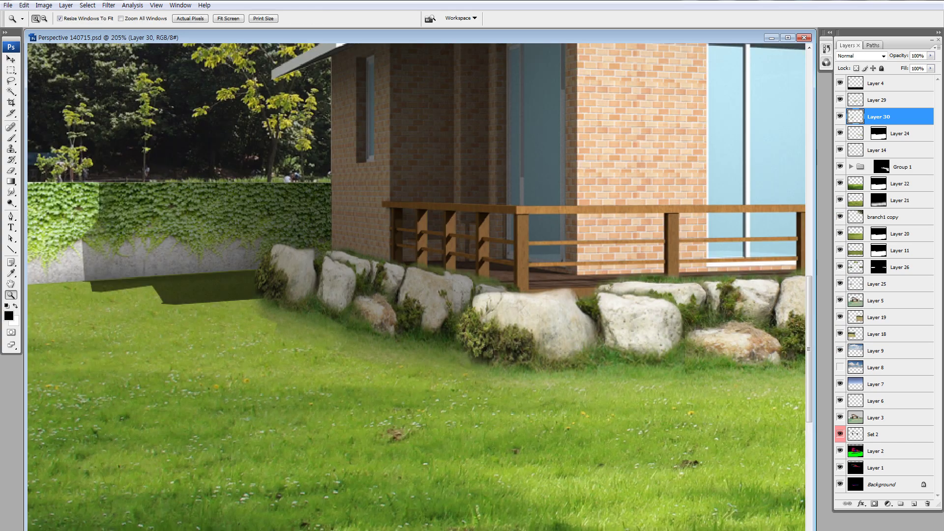
# Softly erase the darkening at the rock edge, along the rocks' base and under the railing.
pyautogui.press('e')
pyautogui.moveTo(255, 256); pyautogui.dragTo(281, 240)
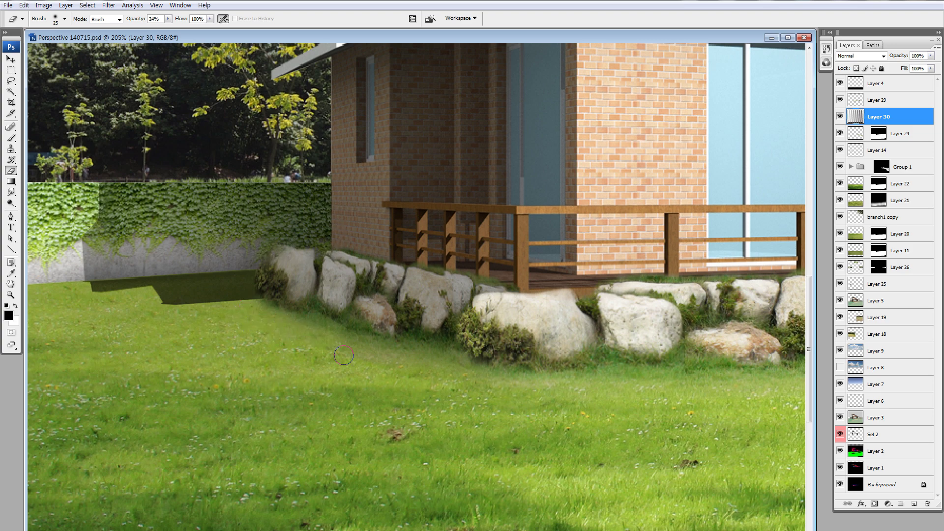
pyautogui.moveTo(277, 324); pyautogui.dragTo(481, 374)
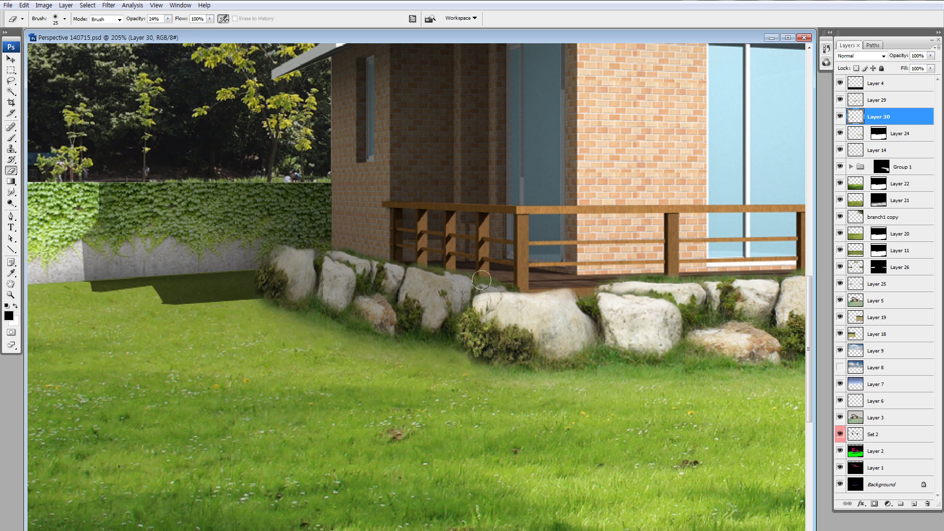
pyautogui.moveTo(410, 252); pyautogui.dragTo(501, 281)
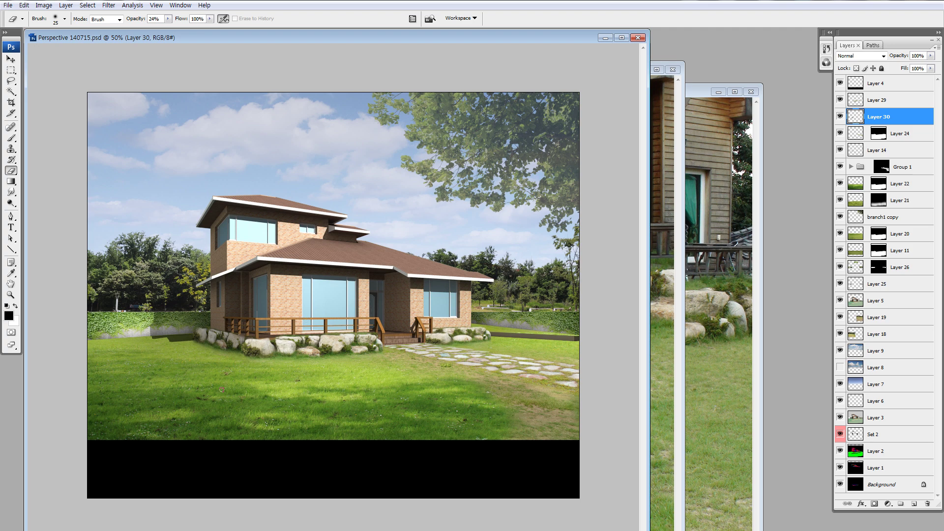
# Darken the left side to lightness -31 through a left-to-right Quick Mask gradient.
pyautogui.press('f')
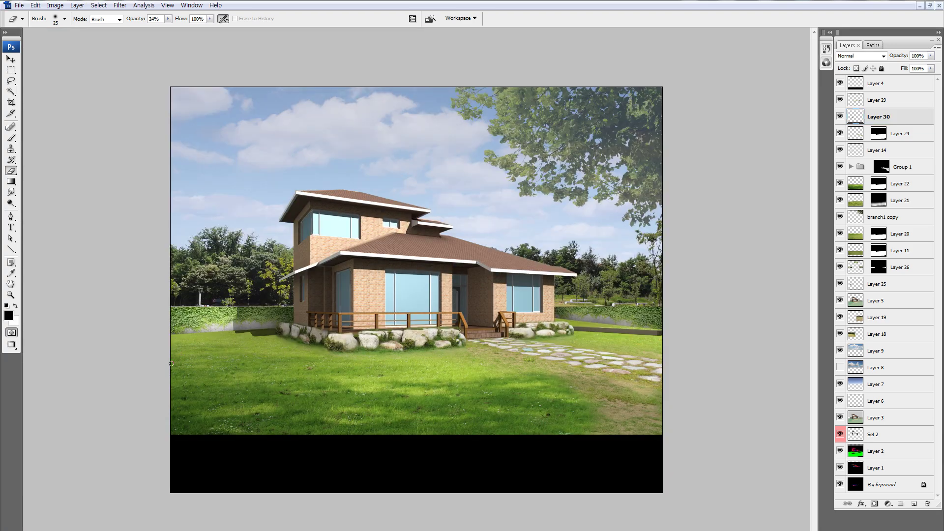
pyautogui.press('f')
pyautogui.press('f')
pyautogui.press('g')
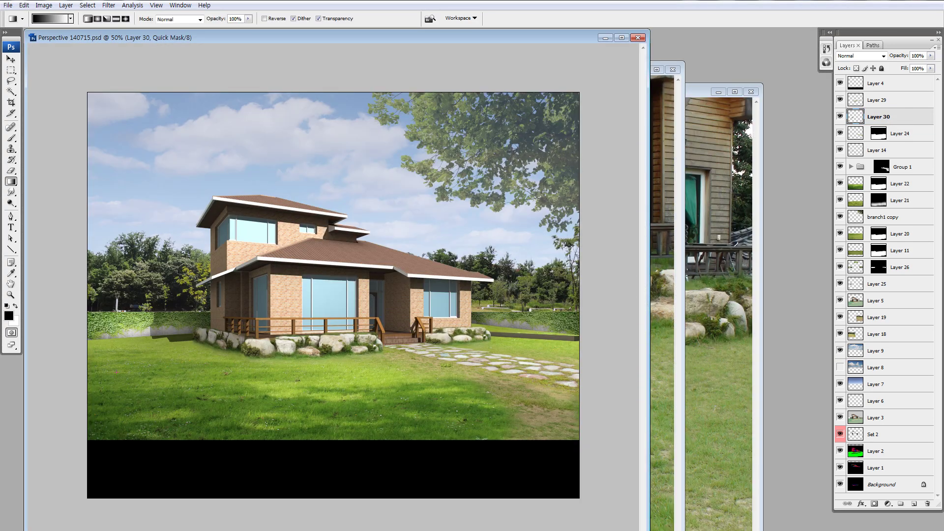
pyautogui.moveTo(118, 349); pyautogui.dragTo(231, 349)
pyautogui.moveTo(123, 344); pyautogui.dragTo(218, 344)
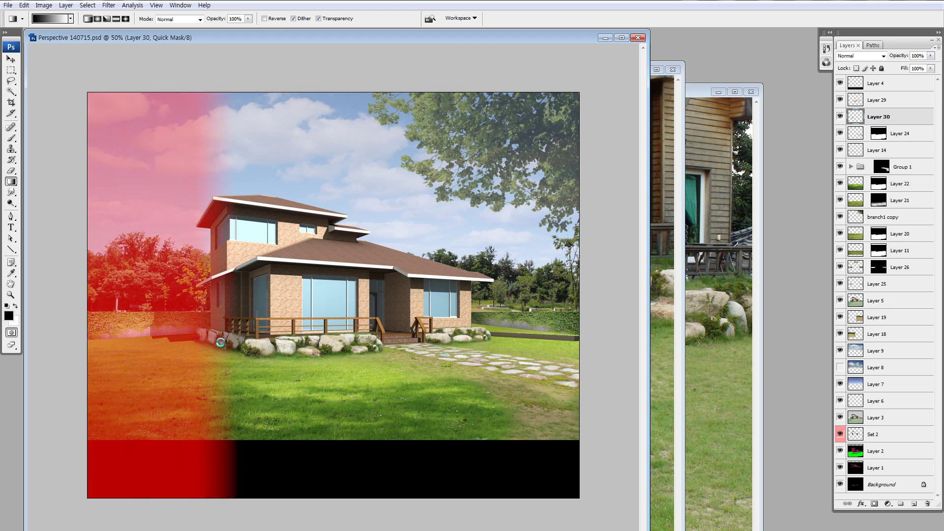
pyautogui.press('q')
pyautogui.hotkey('ctrl', 'u')
pyautogui.click(714, 296)
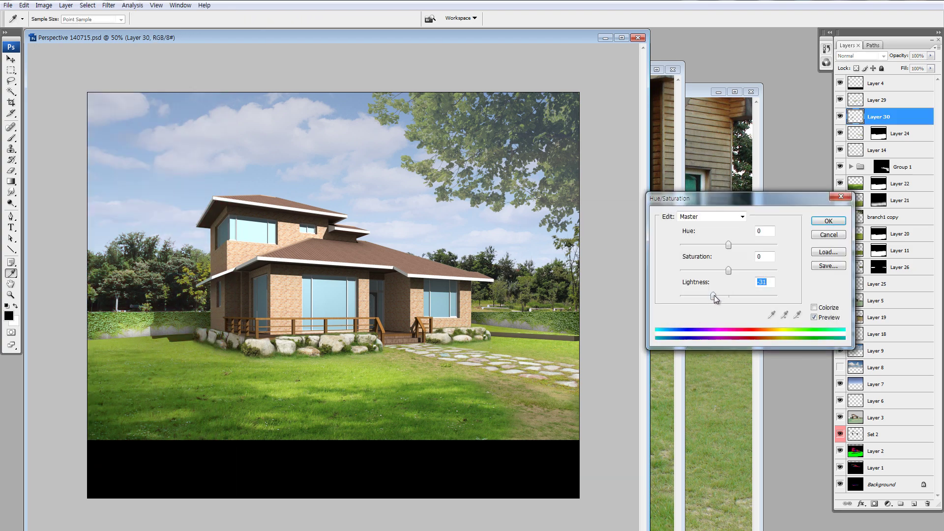
pyautogui.click(834, 222)
pyautogui.hotkey('ctrl', '-')
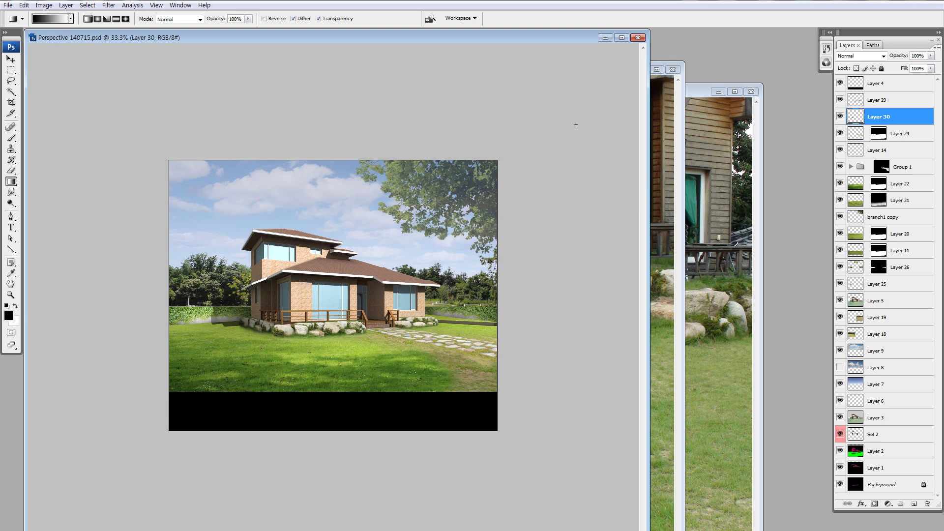
# Close both reference photo windows and refit the house composite at 50% zoom.
pyautogui.click(673, 69)
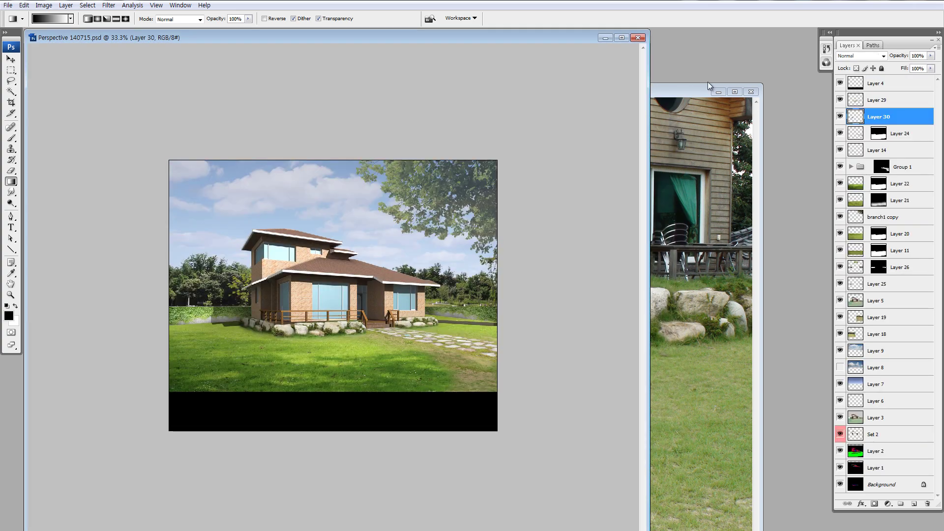
pyautogui.click(751, 93)
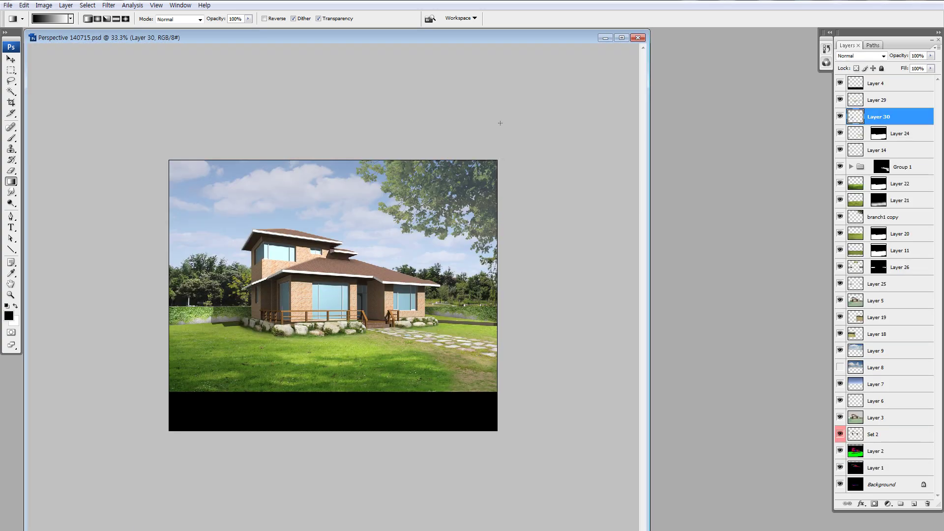
pyautogui.hotkey('ctrl', '-')
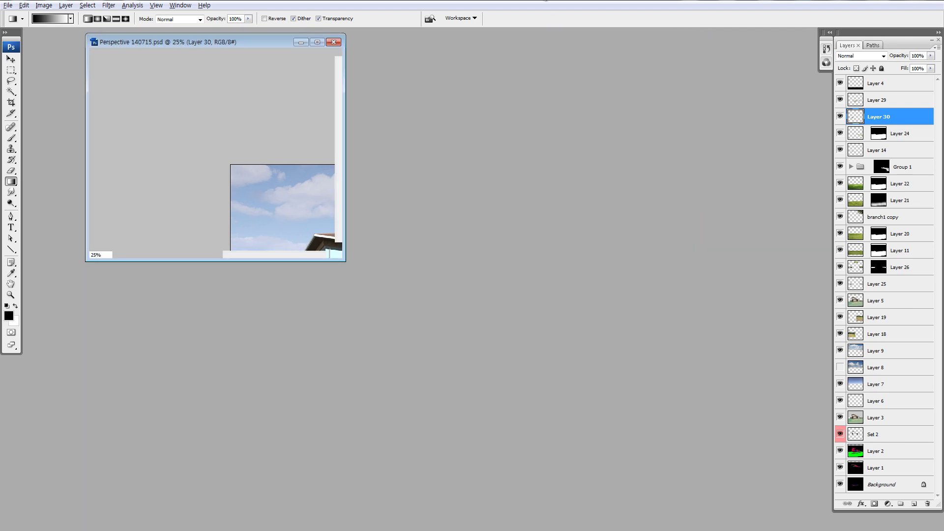
pyautogui.hotkey('ctrl', '+')
pyautogui.hotkey('ctrl', '+')
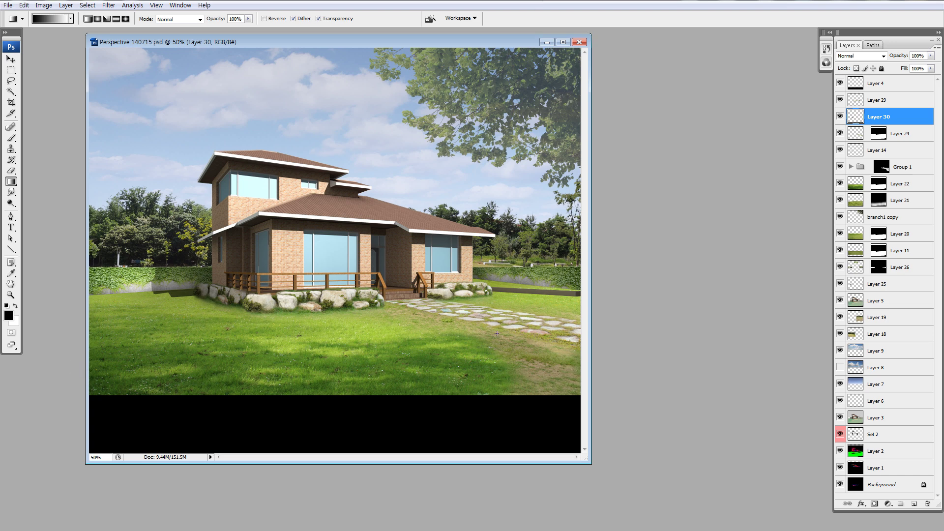
pyautogui.moveTo(131, 178); pyautogui.dragTo(226, 178)
pyautogui.press('b')
pyautogui.moveTo(136, 146)
pyautogui.mouseDown()
pyautogui.moveTo(132, 183)
pyautogui.moveTo(141, 118)
pyautogui.moveTo(118, 241)
pyautogui.mouseUp()
pyautogui.hotkey('ctrl', 'z')
pyautogui.click(913, 504)
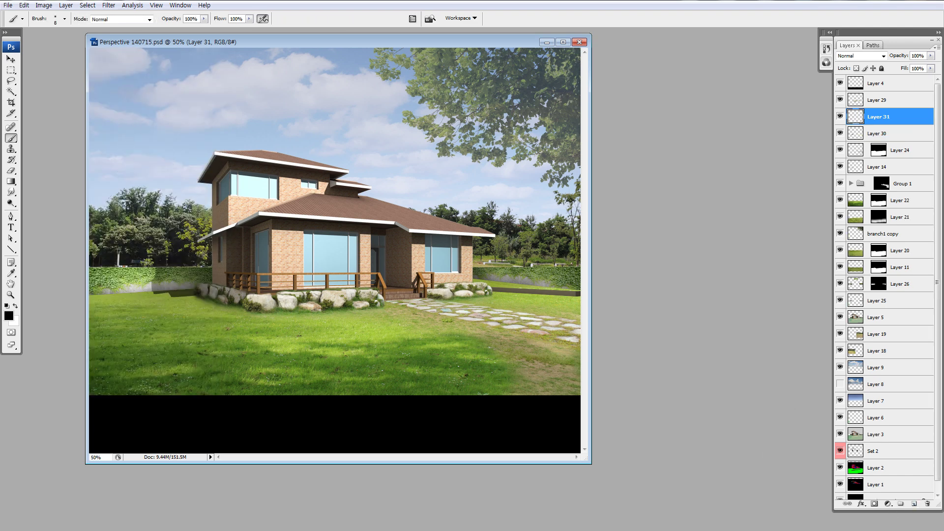
pyautogui.moveTo(104, 168)
pyautogui.mouseDown()
pyautogui.moveTo(137, 300)
pyautogui.moveTo(218, 301)
pyautogui.mouseUp()
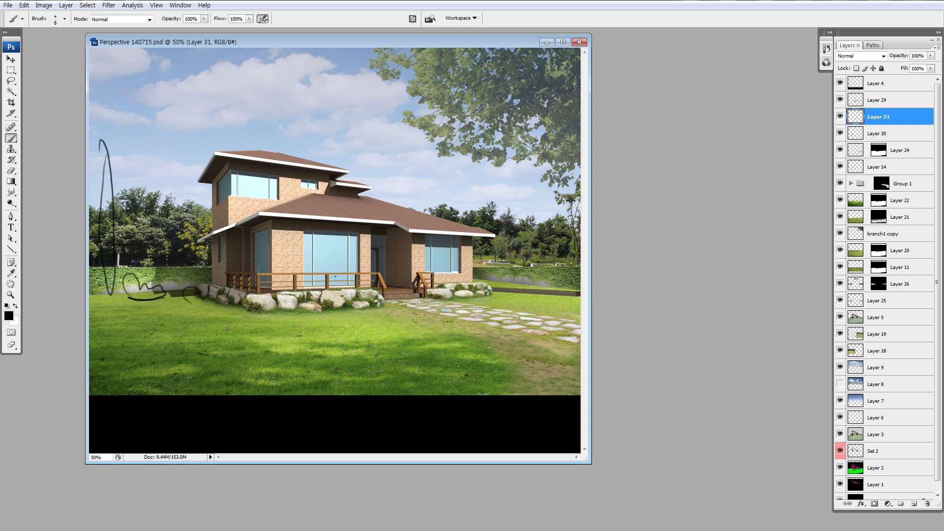
pyautogui.moveTo(856, 117); pyautogui.dragTo(858, 96)
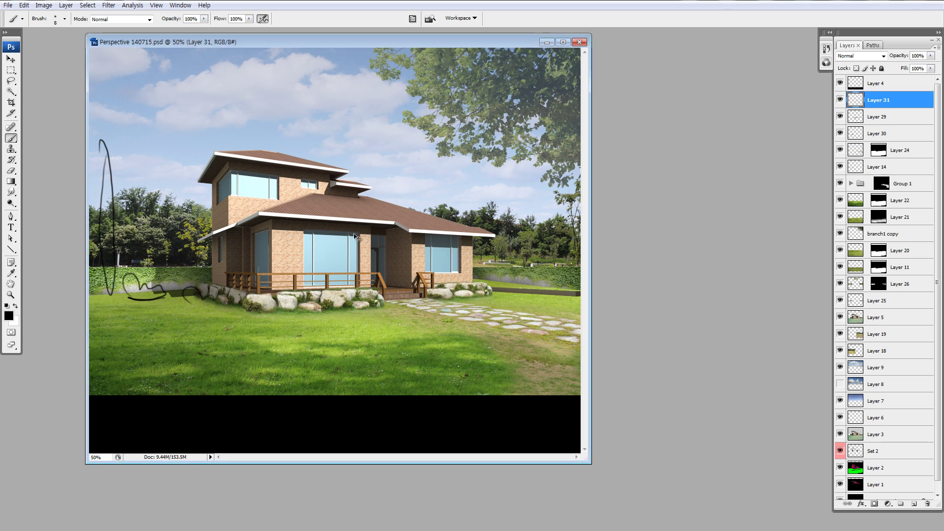
pyautogui.moveTo(325, 301); pyautogui.dragTo(383, 304)
pyautogui.moveTo(456, 293); pyautogui.dragTo(469, 268)
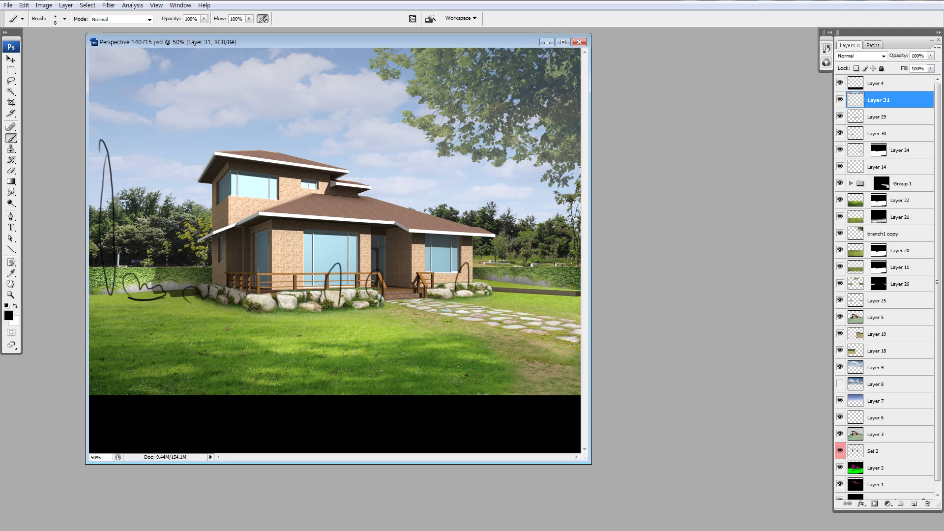
pyautogui.hotkey('ctrl', 'a')
pyautogui.press('Delete')
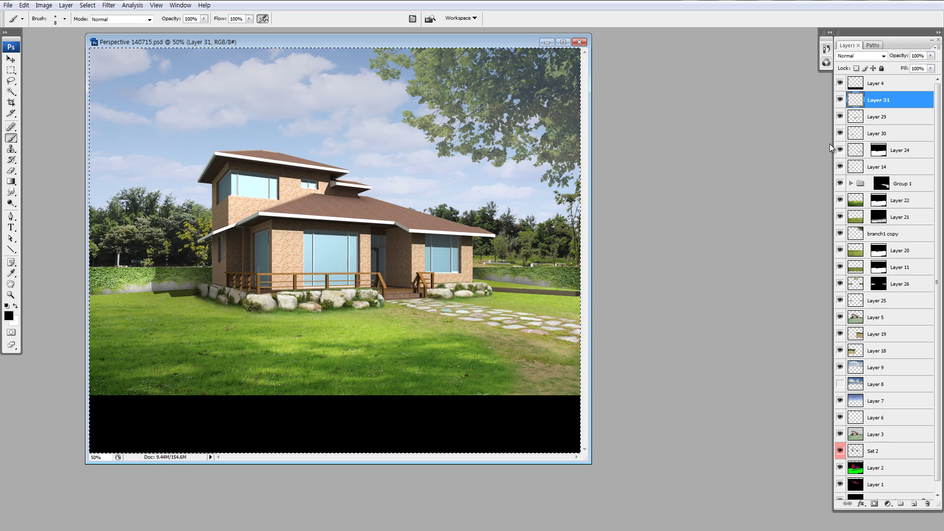
pyautogui.hotkey('ctrl', 'd')
pyautogui.press('Delete')
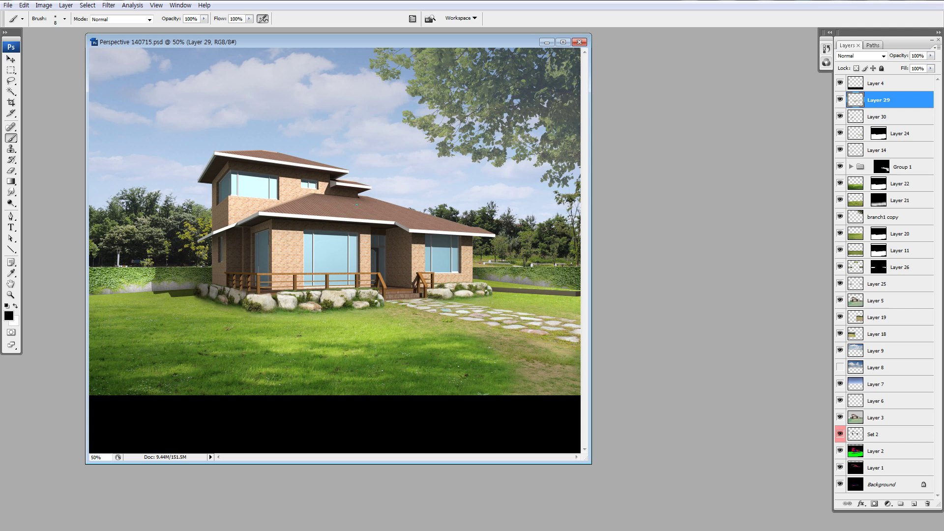
# Clear the sketched loop strokes around the rock border and add an empty Layer 31.
pyautogui.moveTo(190, 278); pyautogui.dragTo(367, 298)
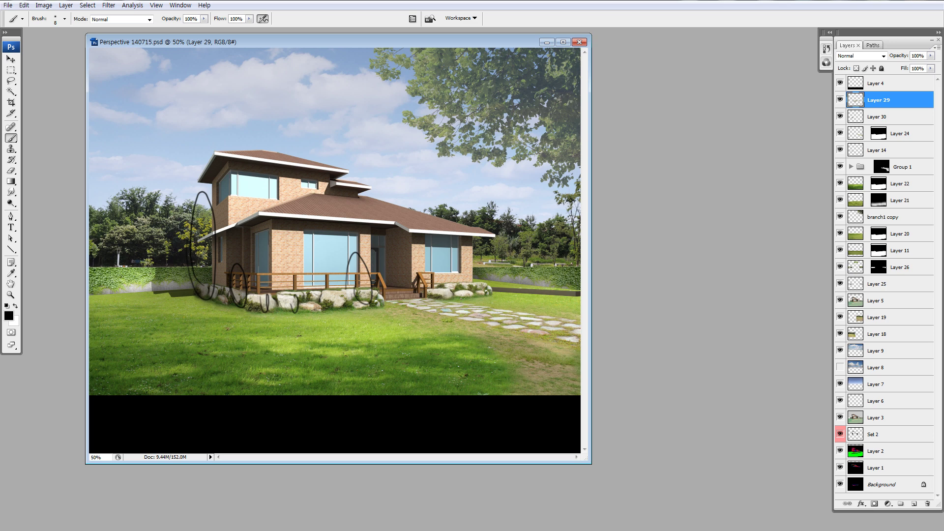
pyautogui.hotkey('ctrl', 'a')
pyautogui.press('Delete')
pyautogui.hotkey('ctrl', 'alt', 'z')
pyautogui.hotkey('ctrl', 'alt', 'z')
pyautogui.hotkey('ctrl', 'alt', 'z')
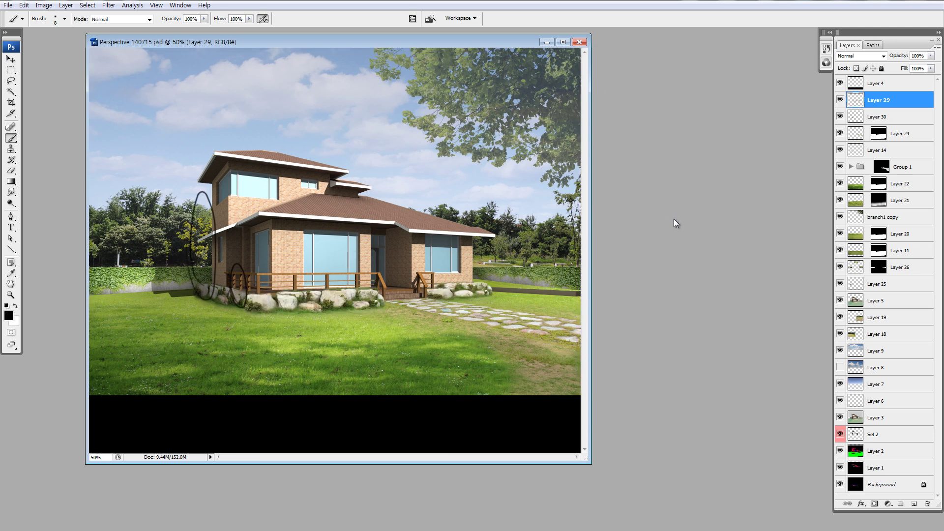
pyautogui.hotkey('ctrl', 'alt', 'z')
pyautogui.hotkey('ctrl', 'alt', 'z')
pyautogui.hotkey('ctrl', 'shift', 'alt', 'n')
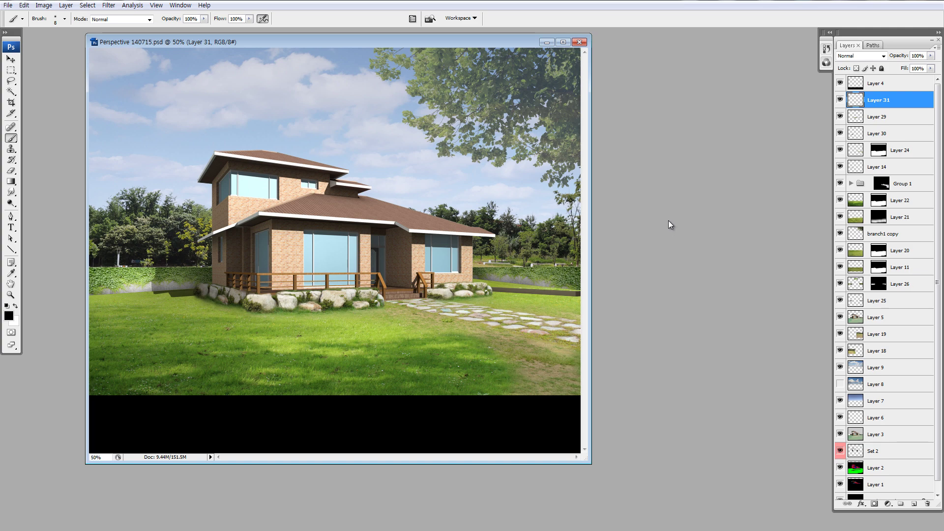
pyautogui.press('v')
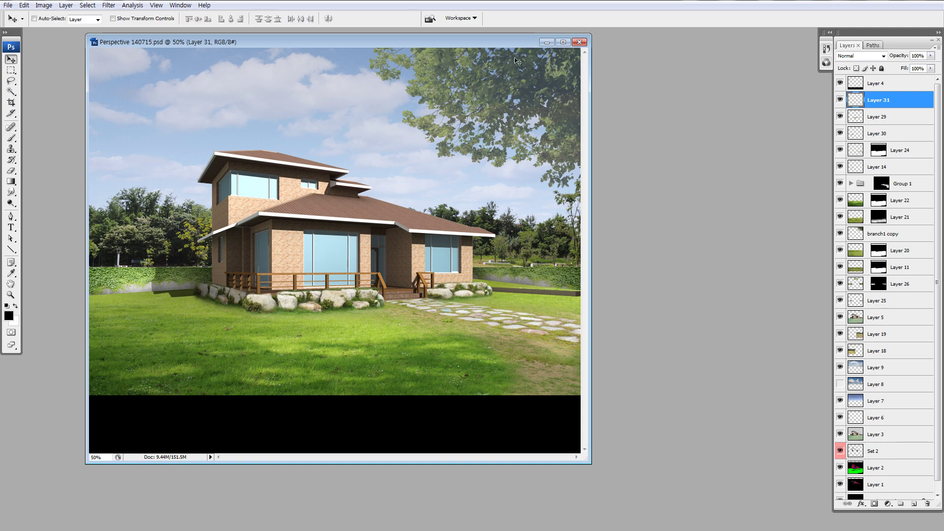
# Hide the 'branch1 copy' tree layer at 33.3% zoom, then switch to the perspective 140715 folder.
pyautogui.moveTo(505, 43); pyautogui.dragTo(561, 49)
pyautogui.hotkey('ctrl', '-')
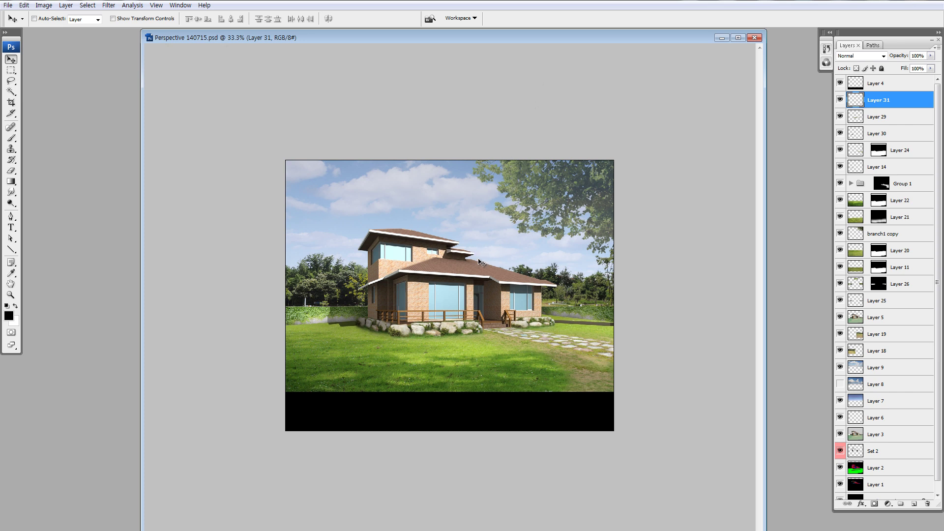
pyautogui.keyDown('ctrl'); pyautogui.click(558, 194); pyautogui.keyUp('ctrl')
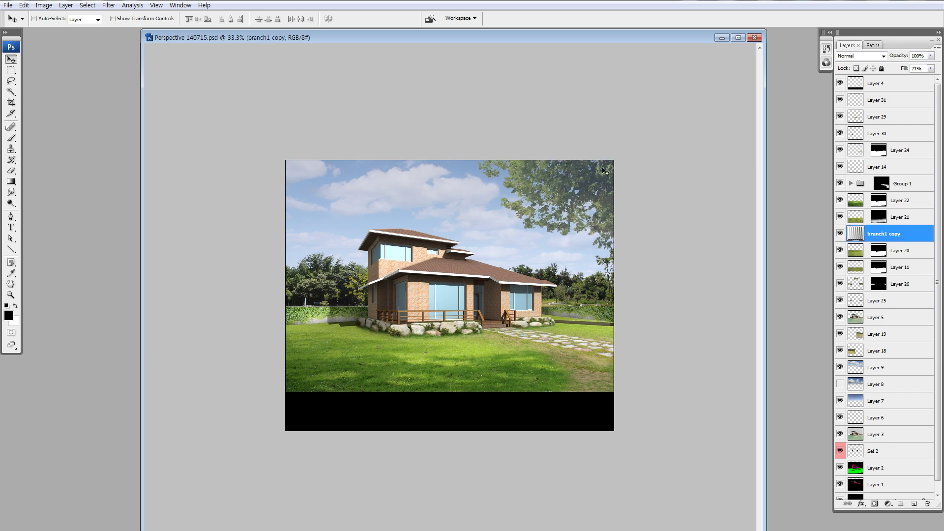
pyautogui.click(840, 234)
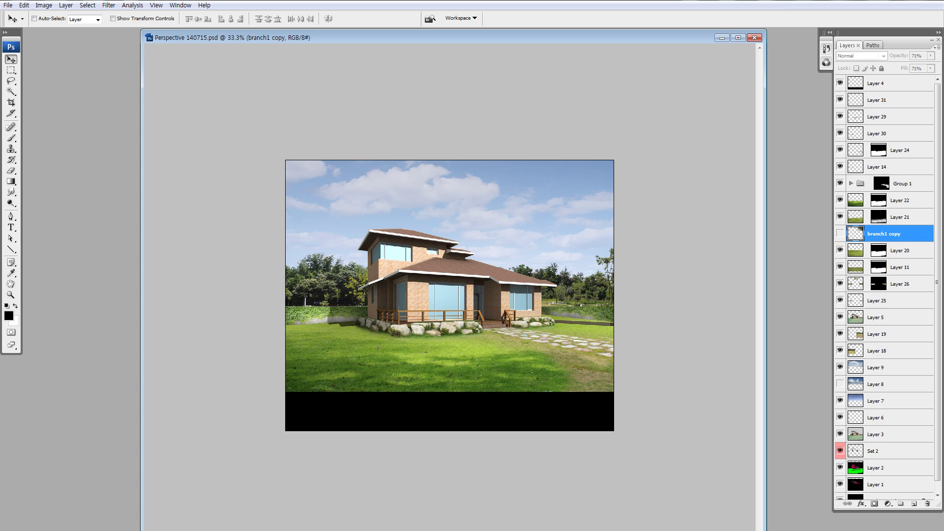
pyautogui.hotkey('alt', 'Tab')
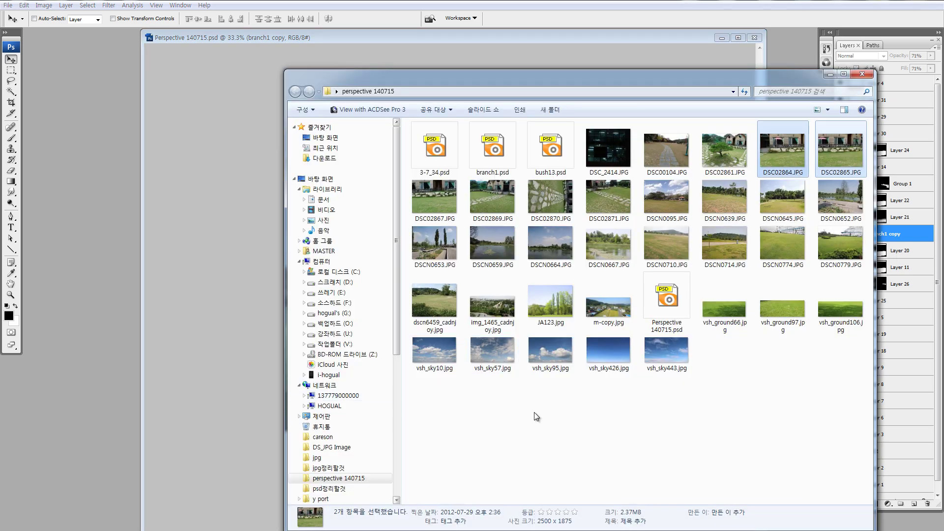
# Select branch1.psd and bush13.psd in Explorer and drag them into Photoshop.
pyautogui.click(445, 155)
pyautogui.click(477, 161)
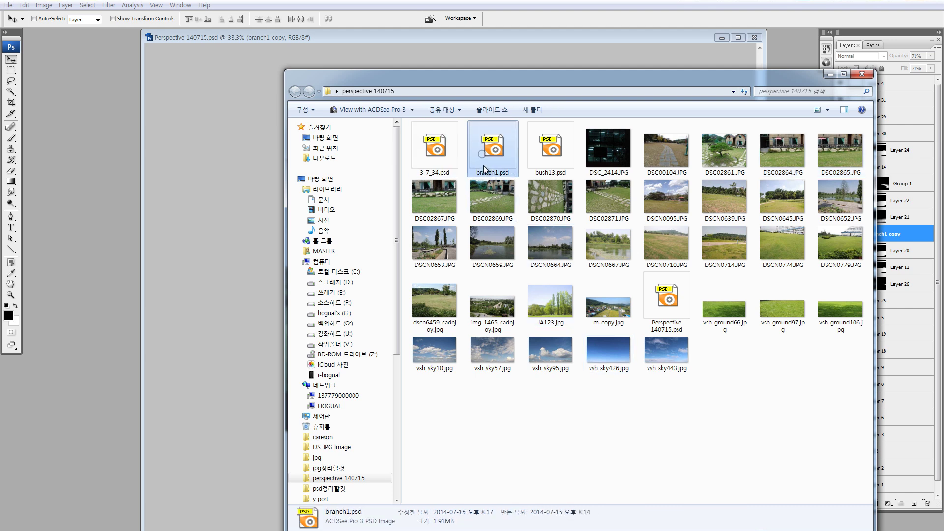
pyautogui.keyDown('ctrl'); pyautogui.click(540, 154); pyautogui.keyUp('ctrl')
pyautogui.moveTo(541, 152); pyautogui.dragTo(63, 428)
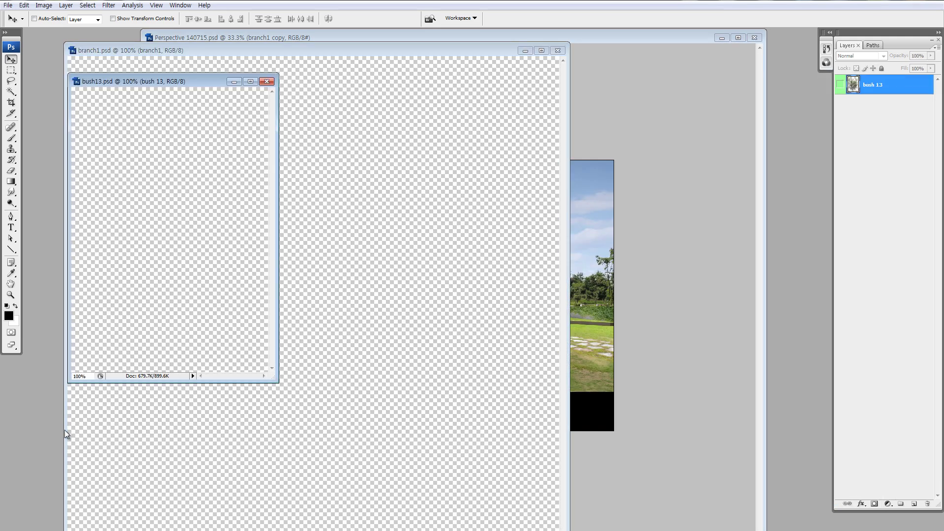
# Close branch1.psd, show the bush 13 layer, and copy the bush into the house image.
pyautogui.moveTo(220, 83); pyautogui.dragTo(217, 79)
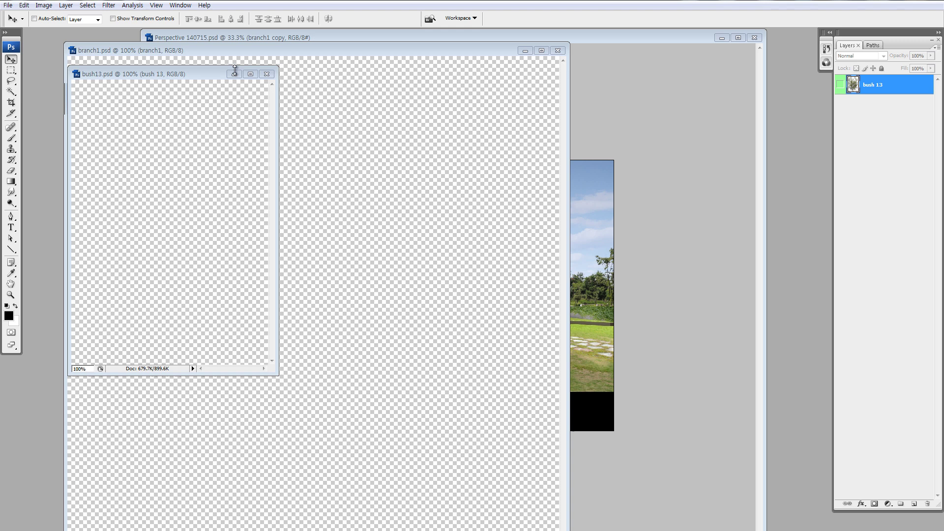
pyautogui.click(558, 50)
pyautogui.click(840, 85)
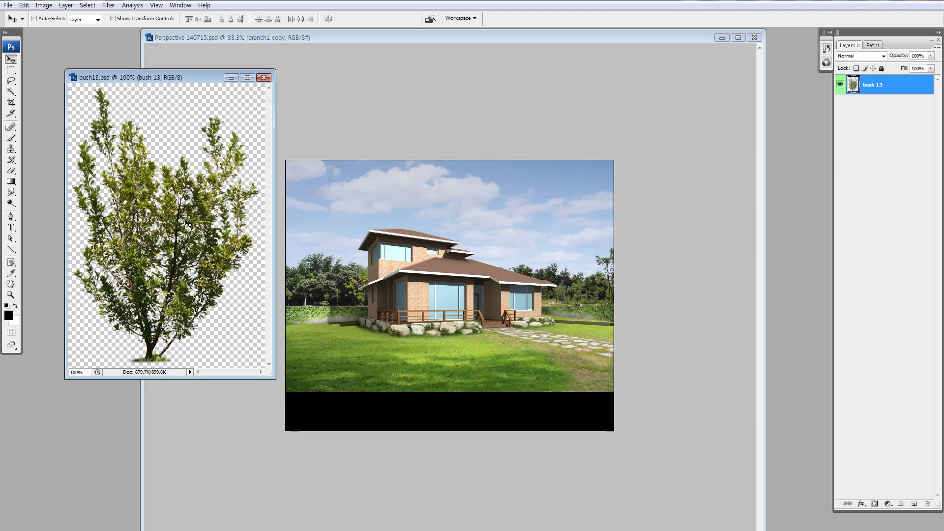
pyautogui.moveTo(189, 224); pyautogui.dragTo(318, 292)
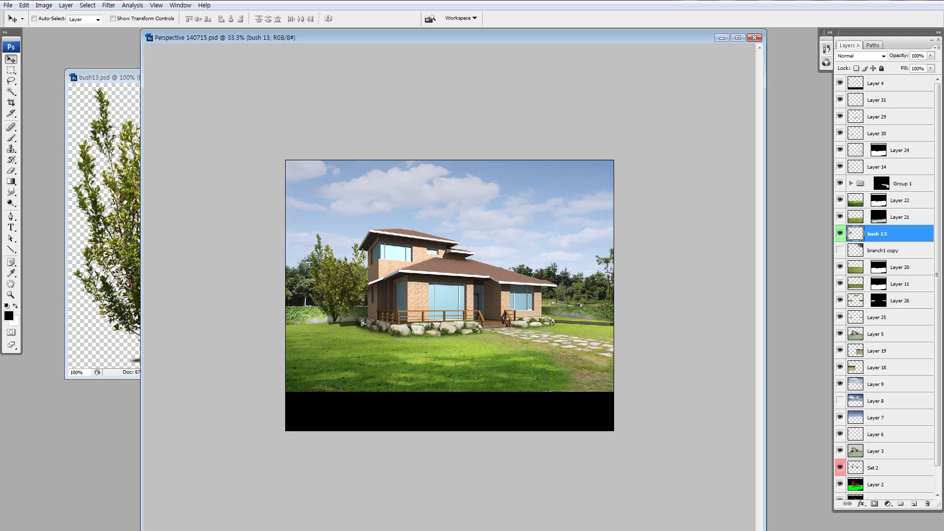
# Move the bush 13 layer near the stack top, show branch1 copy, and set the bush by the left corner.
pyautogui.moveTo(855, 239); pyautogui.dragTo(856, 92)
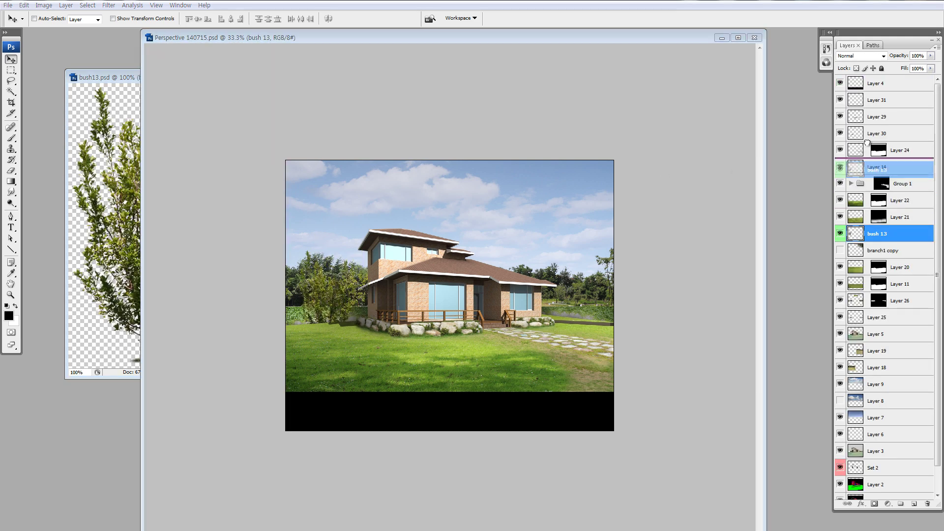
pyautogui.click(840, 250)
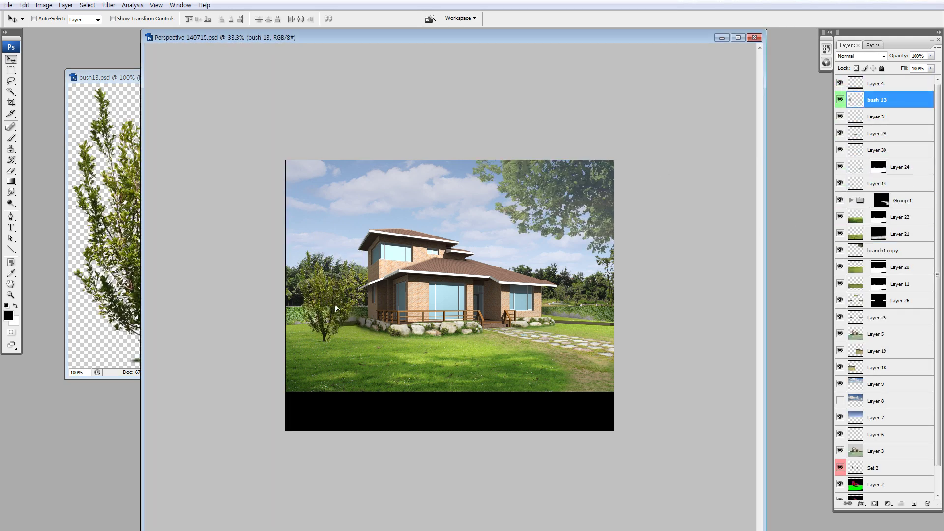
pyautogui.moveTo(337, 308)
pyautogui.mouseDown()
pyautogui.moveTo(335, 336)
pyautogui.moveTo(324, 320)
pyautogui.moveTo(370, 322)
pyautogui.mouseUp()
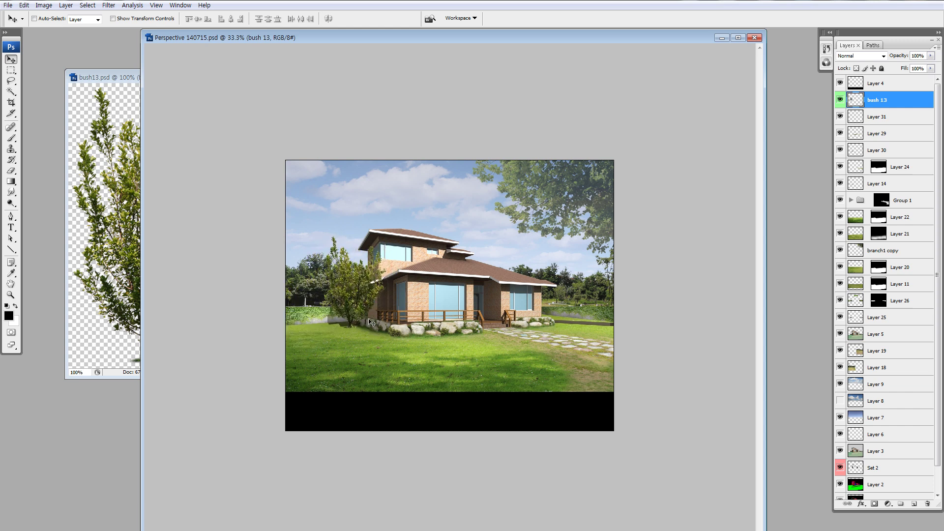
# Scale the bush to about 38% and move it left onto the lawn.
pyautogui.hotkey('ctrl', 't')
pyautogui.moveTo(388, 236); pyautogui.dragTo(370, 304)
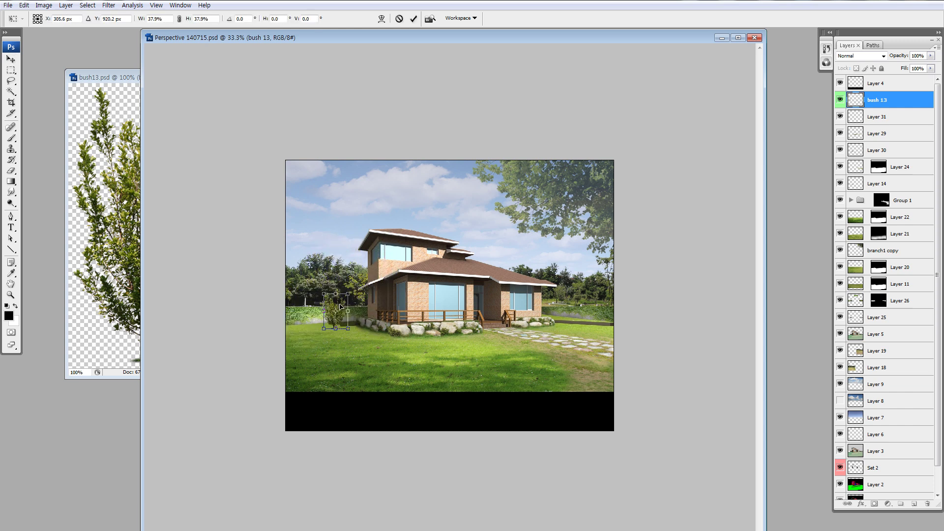
pyautogui.press('Return')
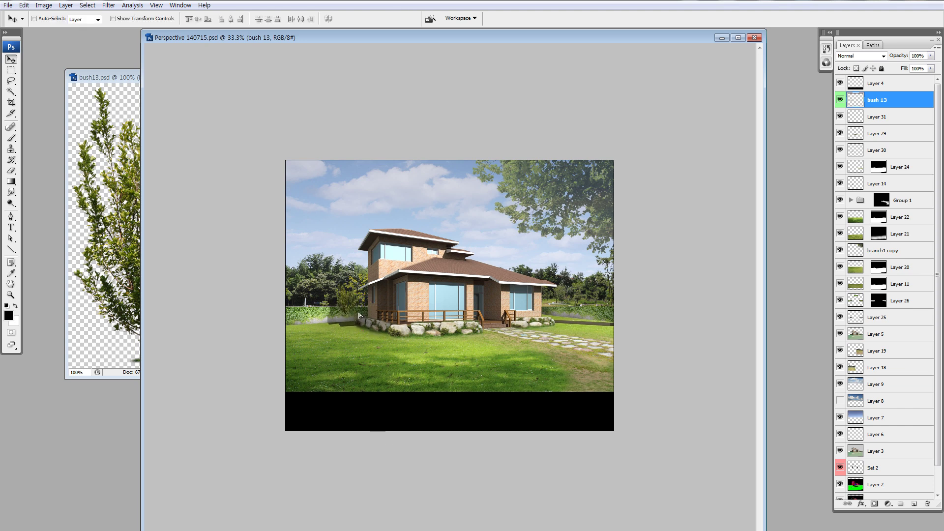
pyautogui.moveTo(374, 333)
pyautogui.mouseDown()
pyautogui.moveTo(381, 323)
pyautogui.moveTo(346, 326)
pyautogui.mouseUp()
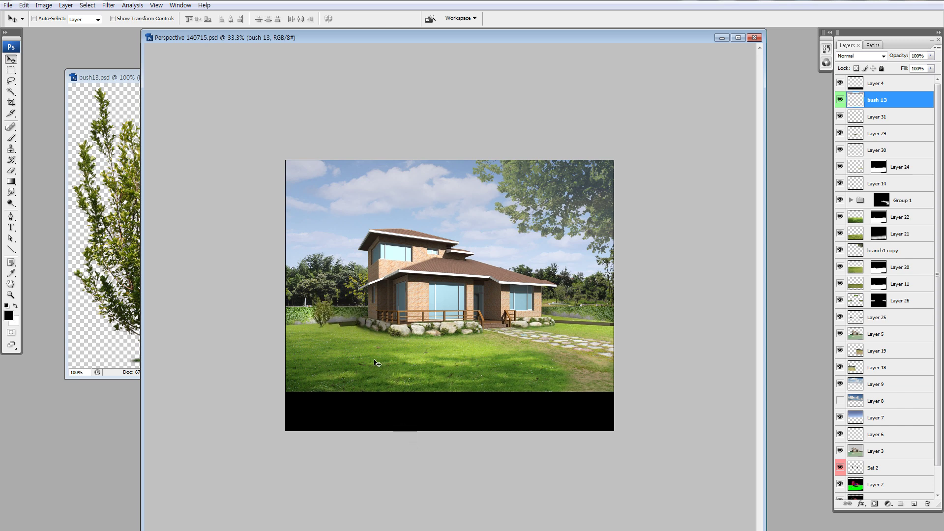
pyautogui.hotkey('ctrl', 'z')
pyautogui.moveTo(373, 347); pyautogui.dragTo(313, 341)
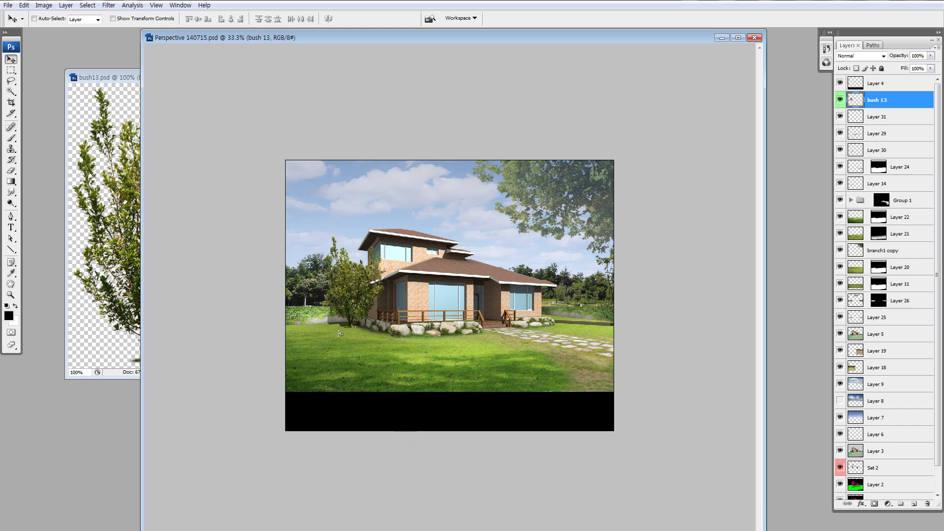
# Try duplicate bushes at the right edge and lower left, then undo back to the single bush.
pyautogui.keyDown('ctrl'); pyautogui.click(308, 322); pyautogui.keyUp('ctrl')
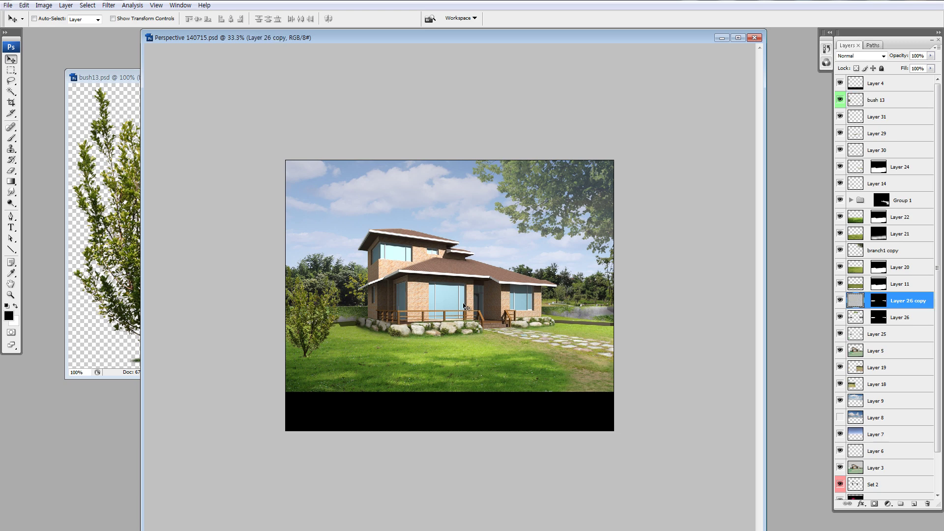
pyautogui.moveTo(308, 323); pyautogui.dragTo(666, 295)
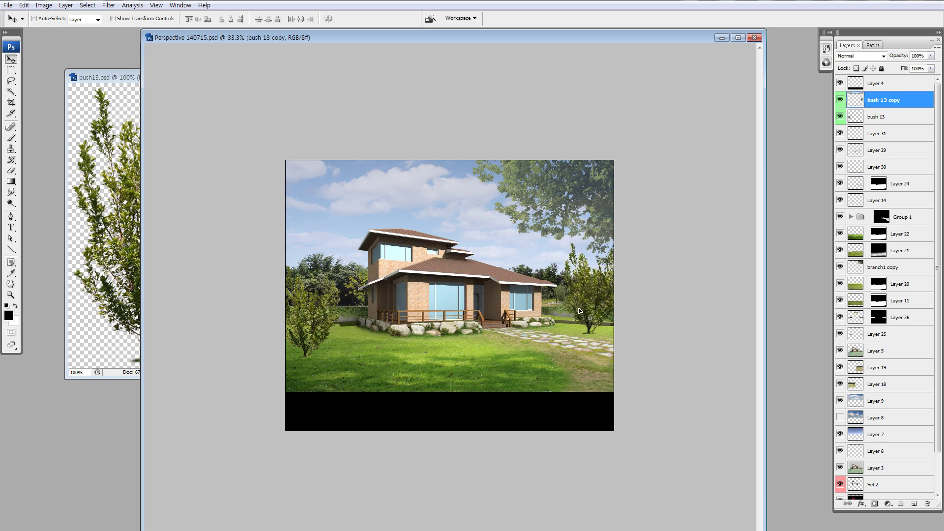
pyautogui.moveTo(590, 324); pyautogui.dragTo(311, 375)
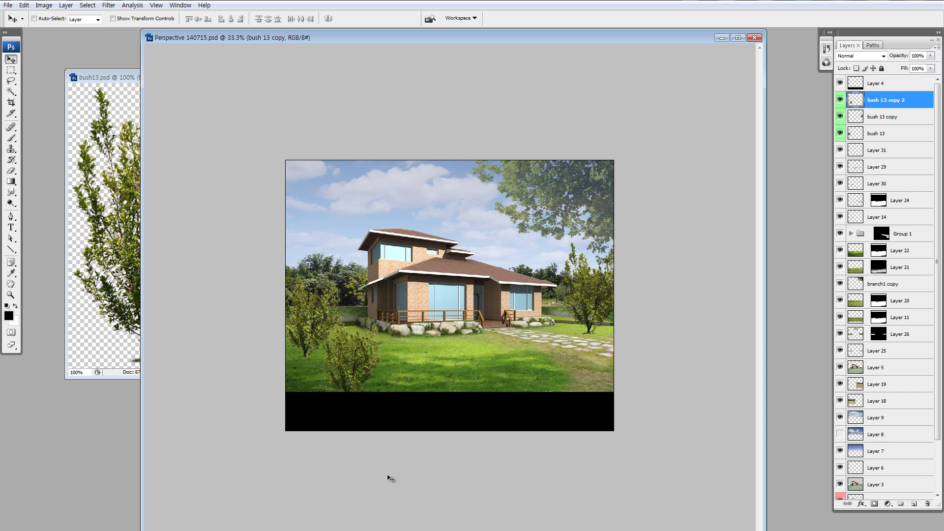
pyautogui.hotkey('ctrl', 'alt', 'z')
pyautogui.hotkey('ctrl', 'alt', 'z')
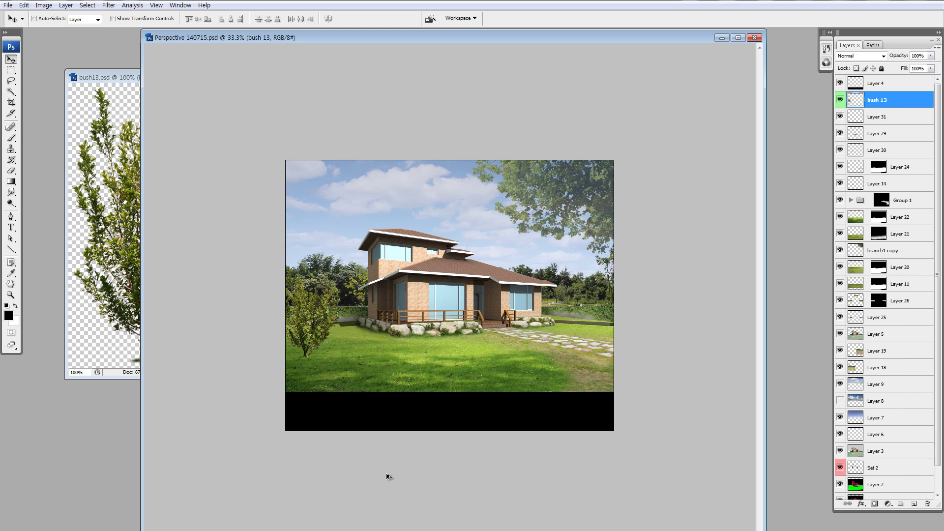
pyautogui.hotkey('ctrl', 'alt', 'z')
pyautogui.hotkey('ctrl', 'alt', 'z')
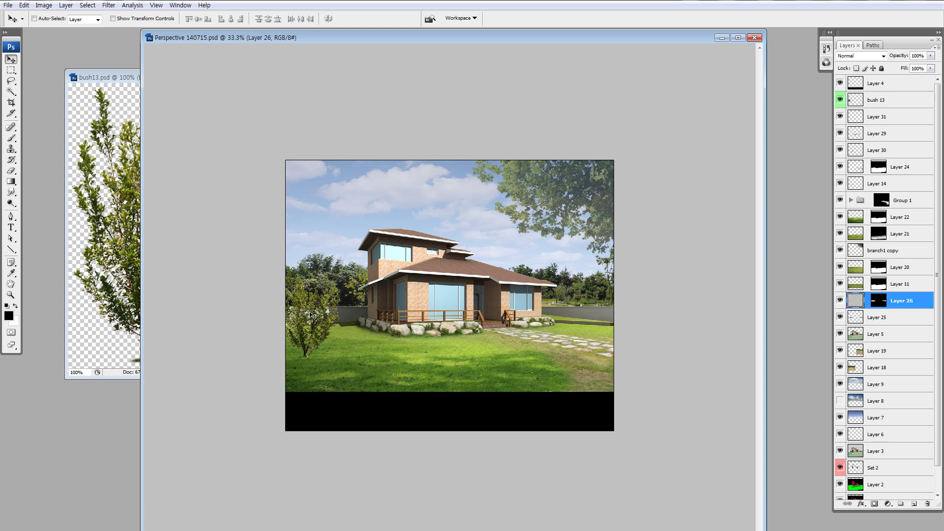
pyautogui.hotkey('ctrl', 'alt', 'z')
pyautogui.hotkey('ctrl', 'alt', 'z')
pyautogui.hotkey('ctrl', 'shift', 'z')
pyautogui.hotkey('ctrl', 'shift', 'z')
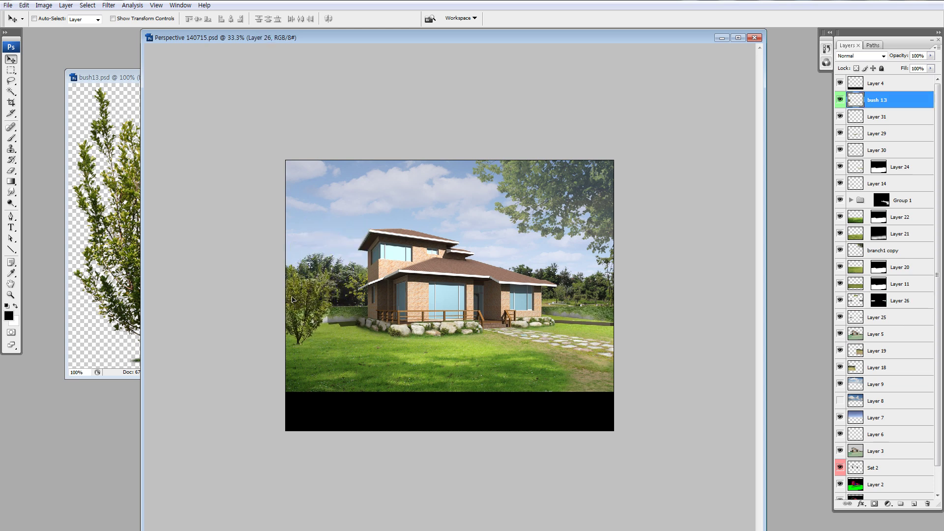
pyautogui.hotkey('ctrl', 'shift', 'z')
pyautogui.hotkey('ctrl', 'shift', 'z')
pyautogui.hotkey('ctrl', 'alt', 'z')
pyautogui.hotkey('ctrl', 'alt', 'z')
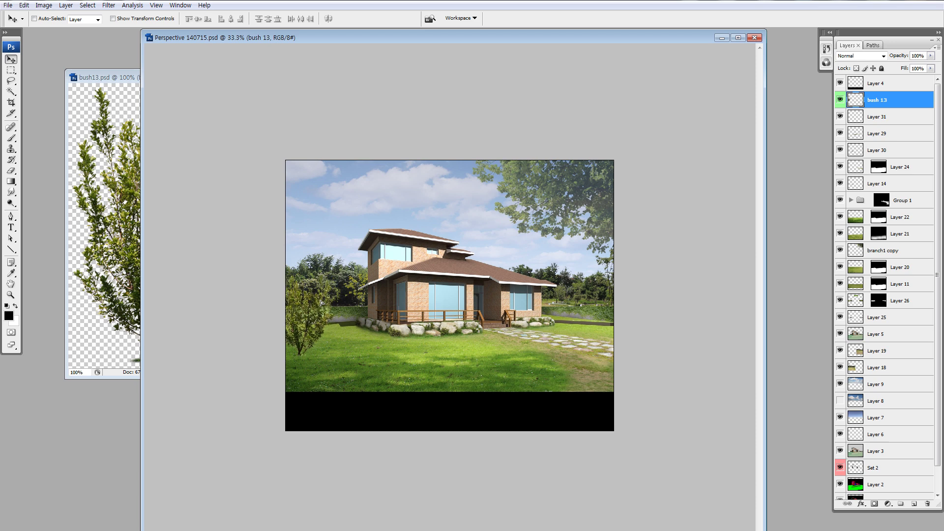